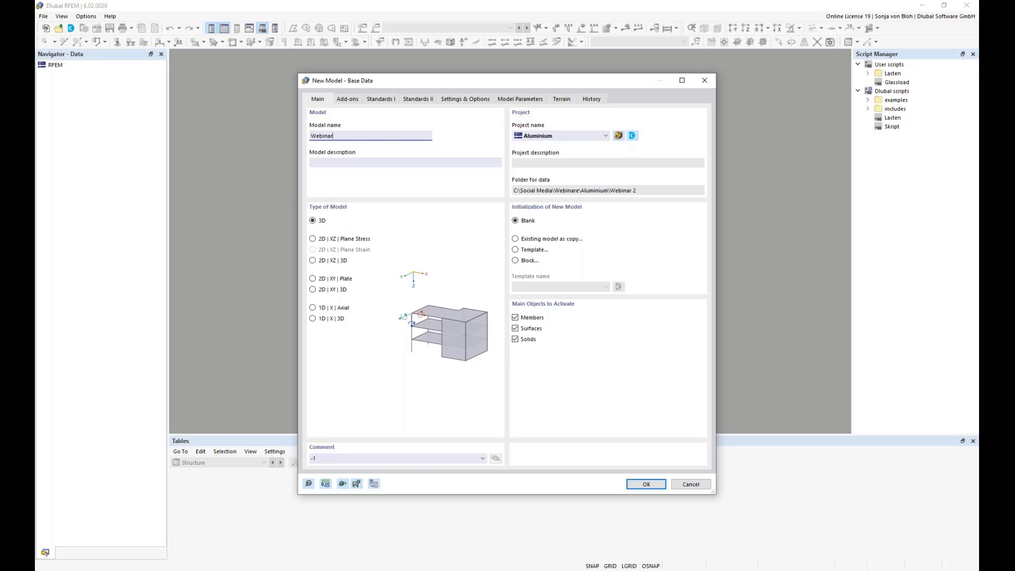
Activate the Aluminum Design add-on and select the DIN national annexes 2012-08 for EN 1990, 2019-04 for EN 1991 and 2021-03 for EN 1999
{"action": "left_click", "coordinate": [347, 99]}
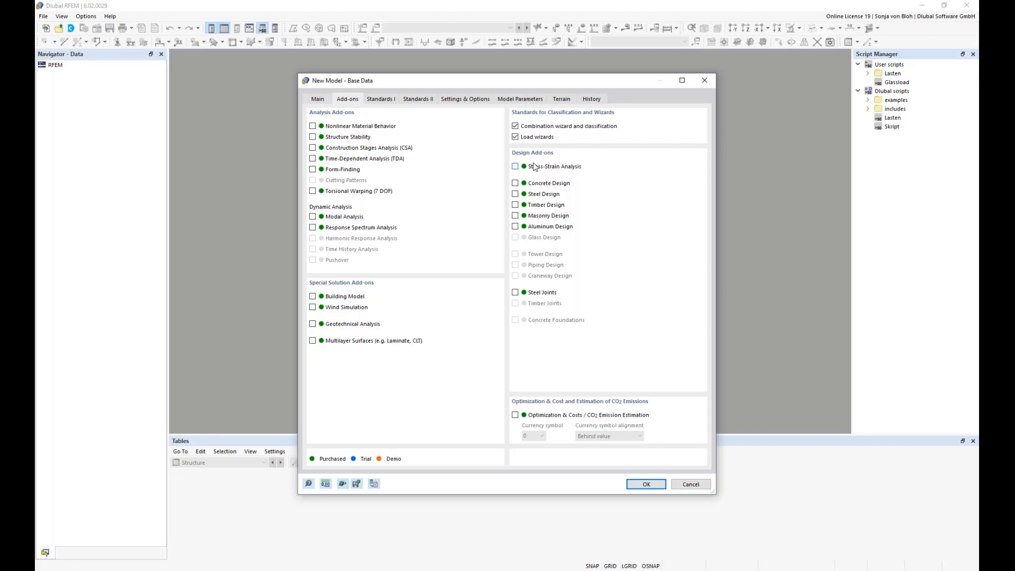
{"action": "left_click", "coordinate": [515, 227]}
{"action": "left_click", "coordinate": [383, 100]}
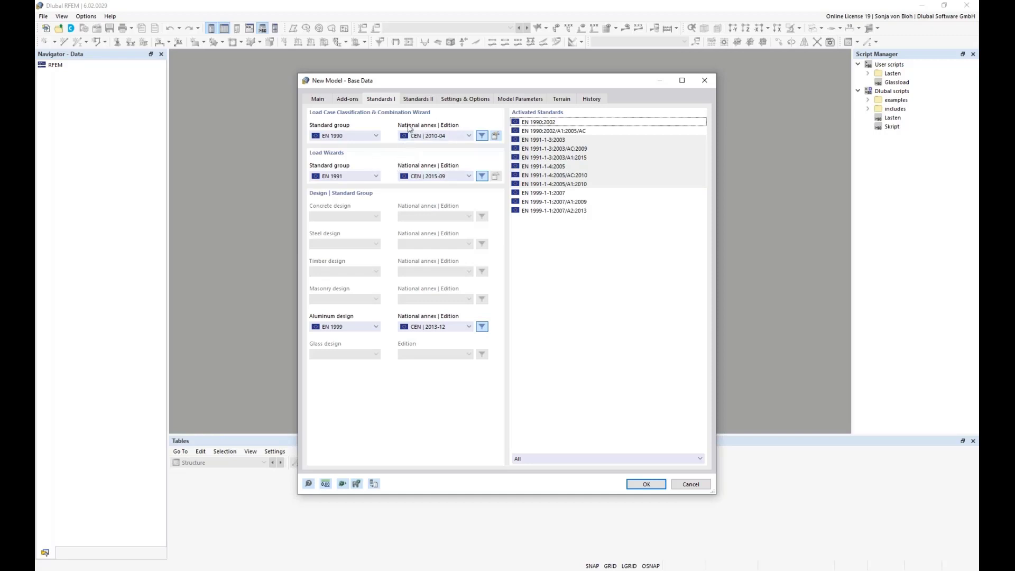
{"action": "left_click", "coordinate": [471, 137]}
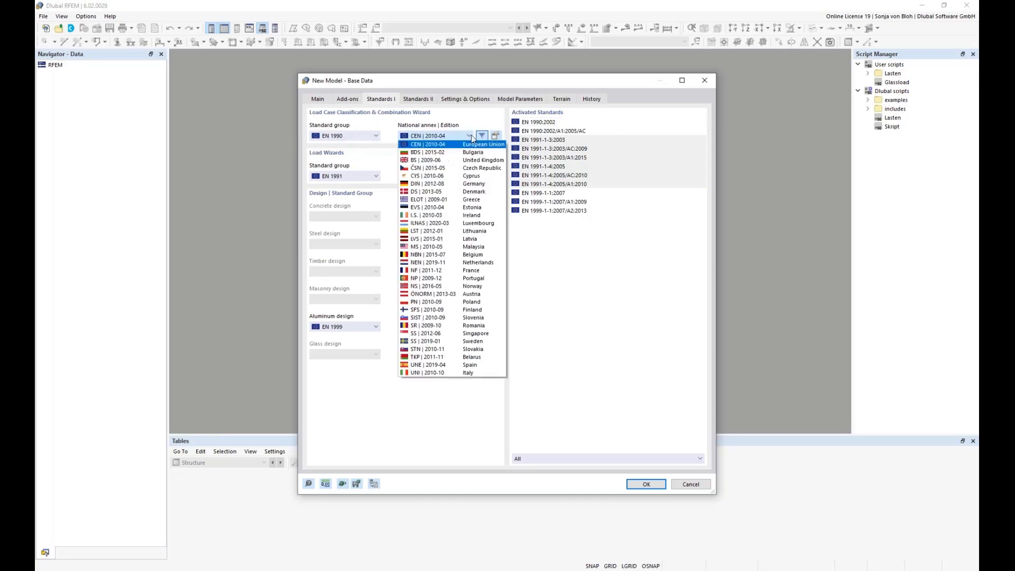
{"action": "left_click", "coordinate": [443, 185]}
{"action": "left_click", "coordinate": [468, 176]}
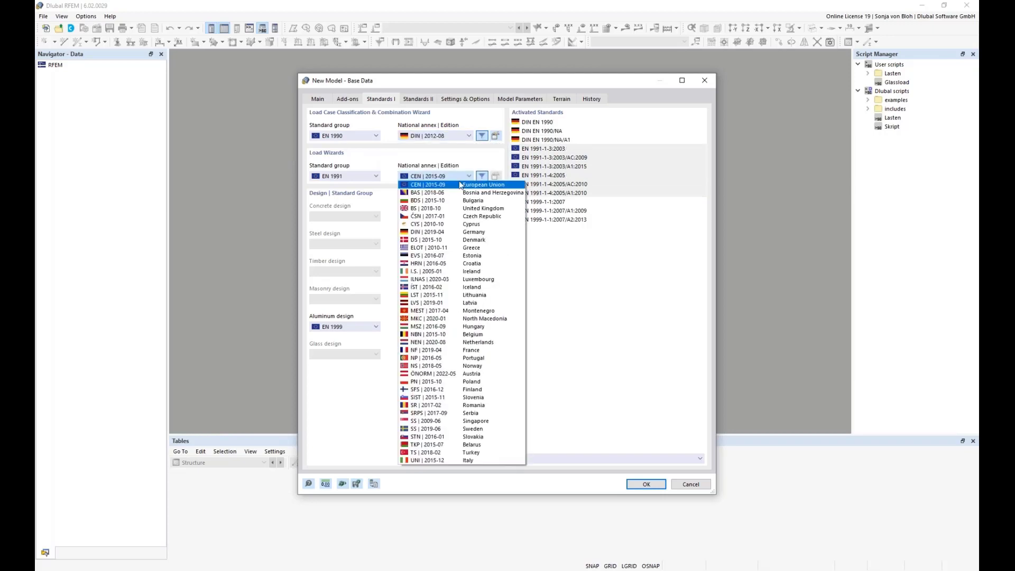
{"action": "left_click", "coordinate": [437, 232]}
{"action": "left_click", "coordinate": [468, 326]}
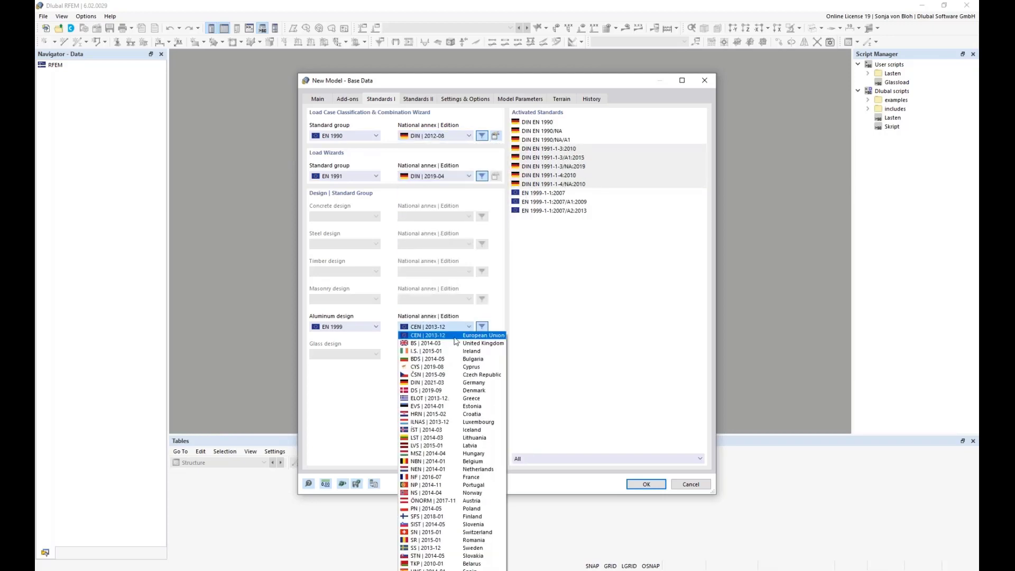
{"action": "left_click", "coordinate": [443, 383]}
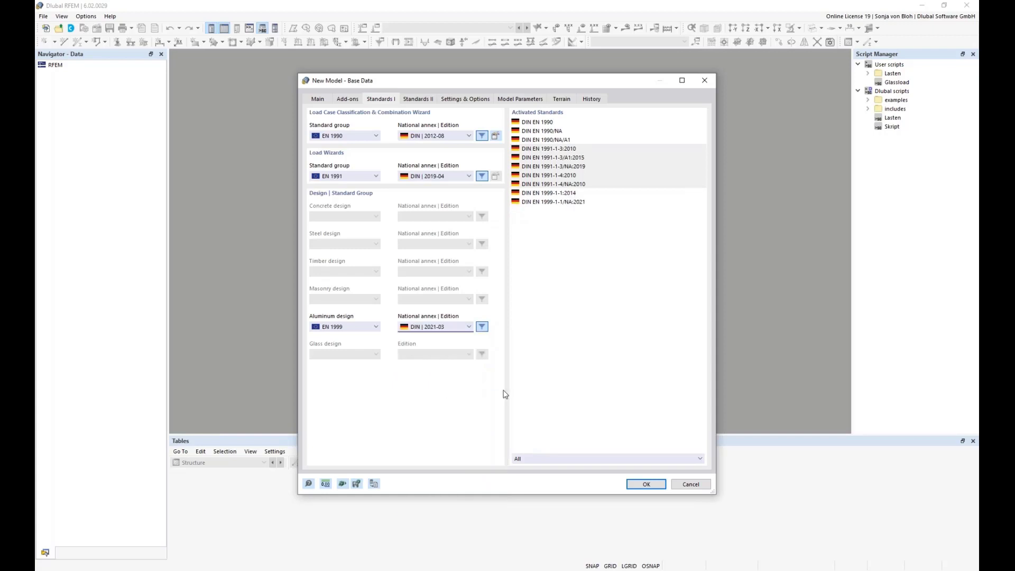
Create the model with EN 1999 as the aluminum design standard and switch to the XZ work plane in the reverse Y-direction view
{"action": "left_click", "coordinate": [377, 327]}
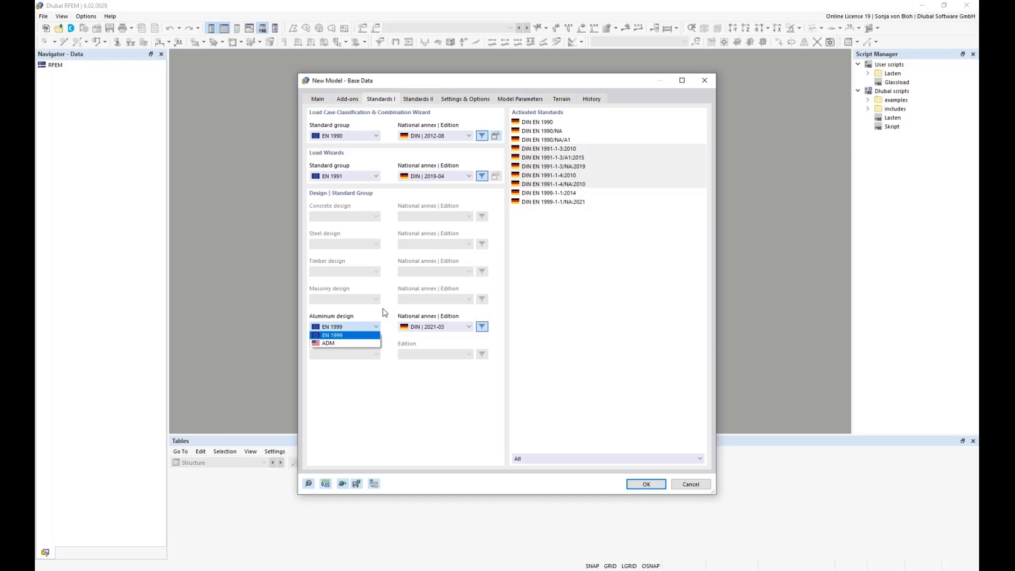
{"action": "left_click", "coordinate": [385, 312]}
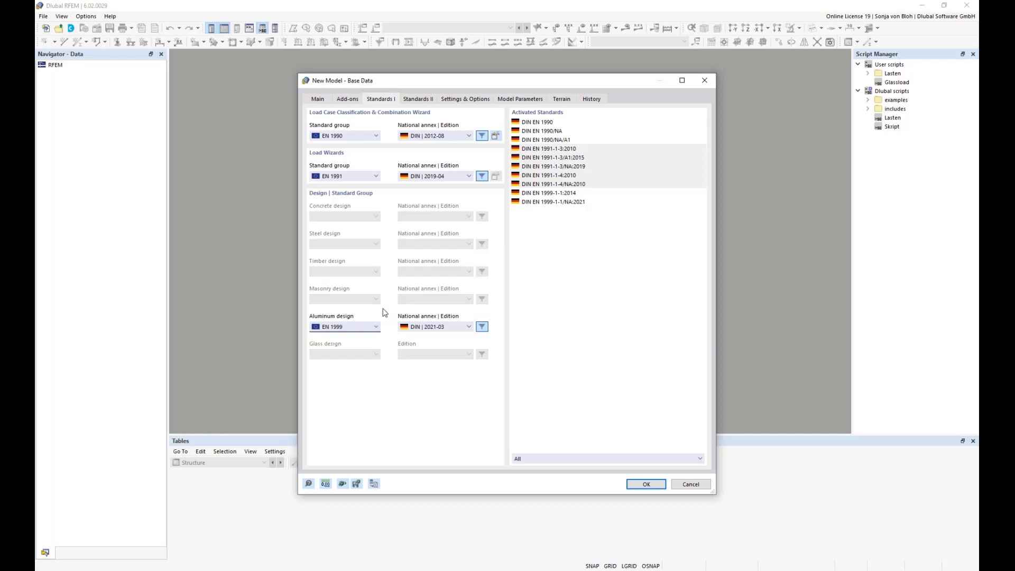
{"action": "left_click", "coordinate": [644, 484]}
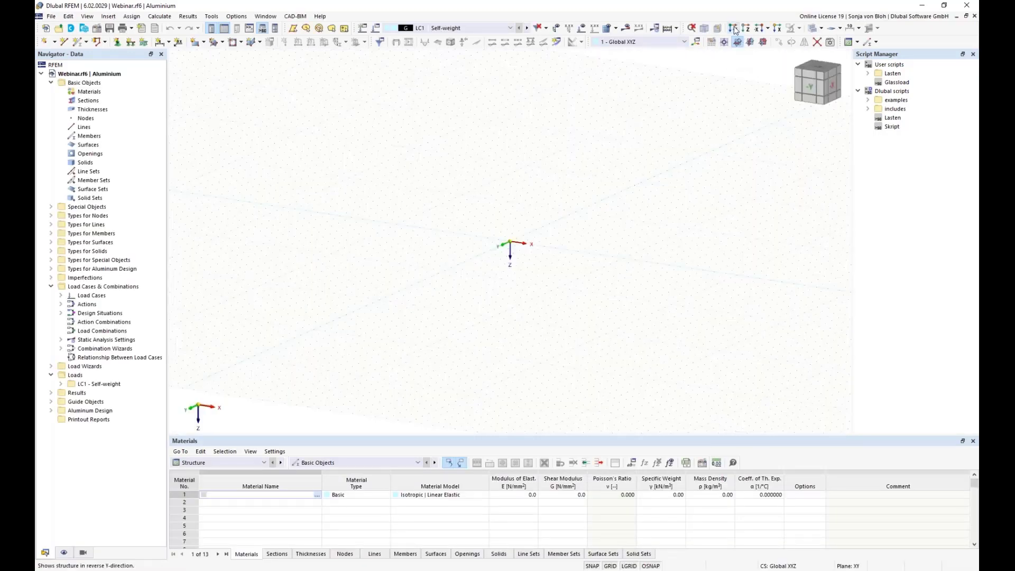
{"action": "left_click", "coordinate": [751, 42]}
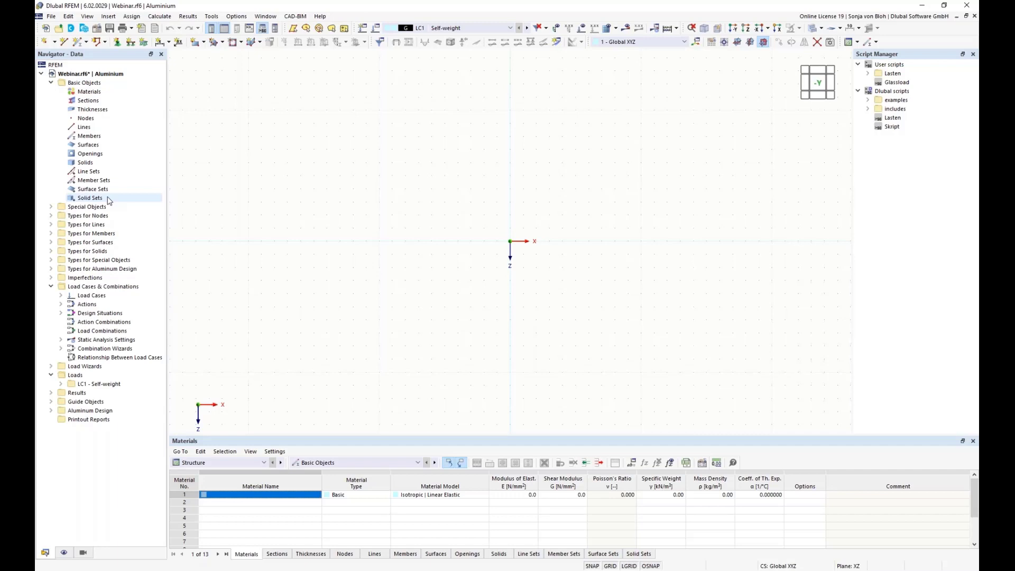
Create a new line grid of type Cartesian in the Global XYZ coordinate system, with a free-point origin at X, Y and Z 0.000 m
{"action": "left_click", "coordinate": [52, 402]}
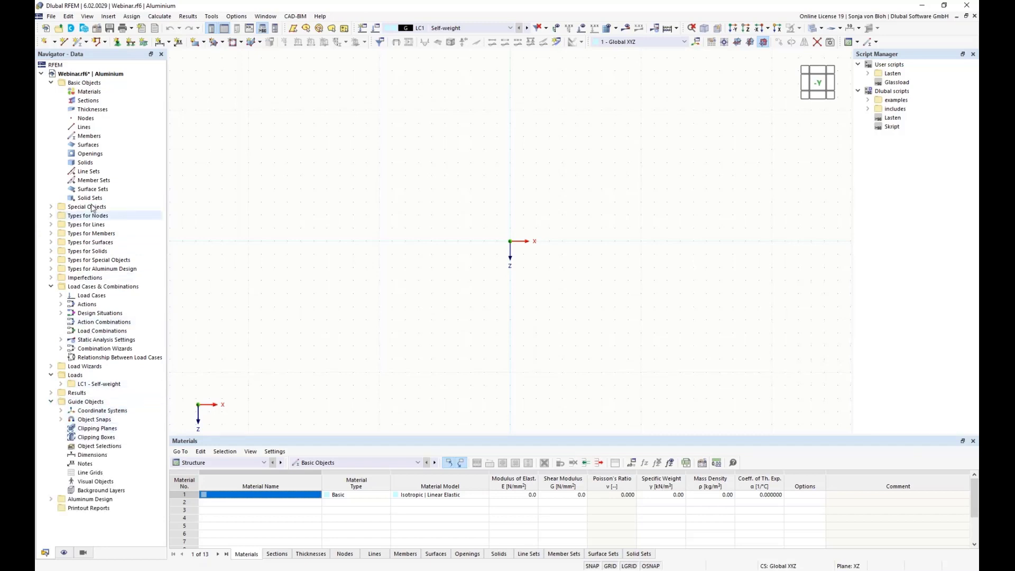
{"action": "right_click", "coordinate": [85, 472]}
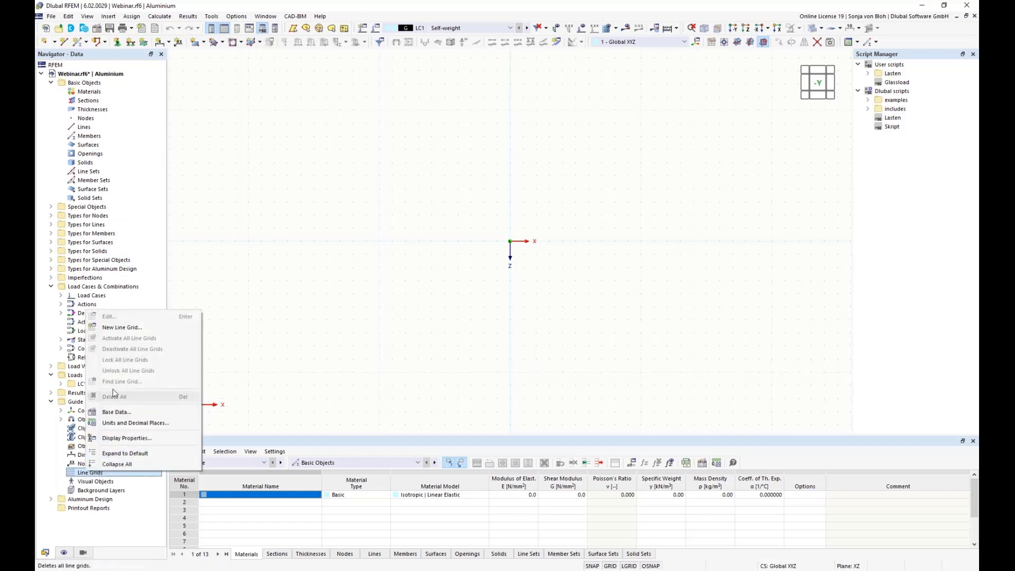
{"action": "left_click", "coordinate": [122, 328]}
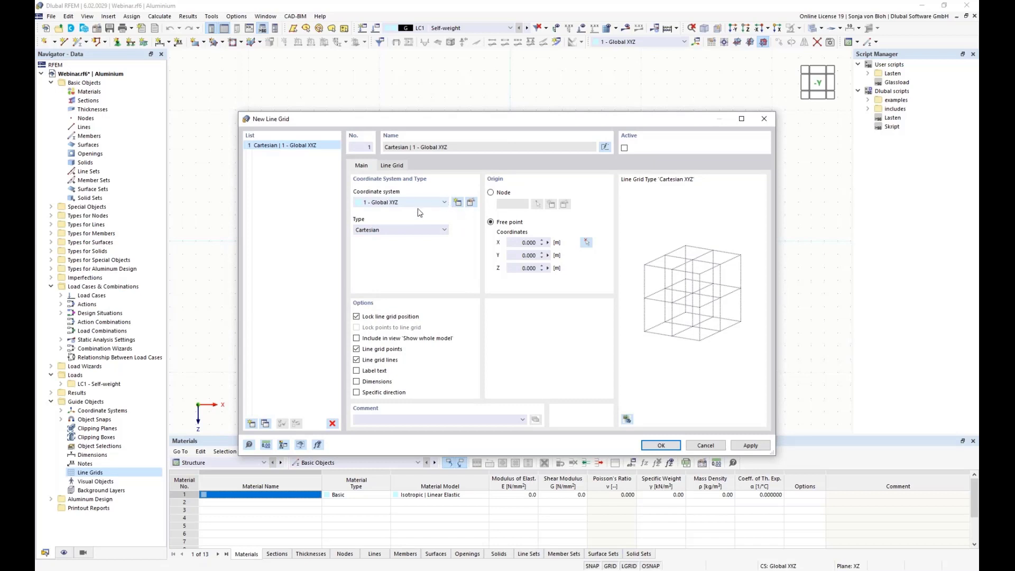
{"action": "left_click", "coordinate": [447, 204]}
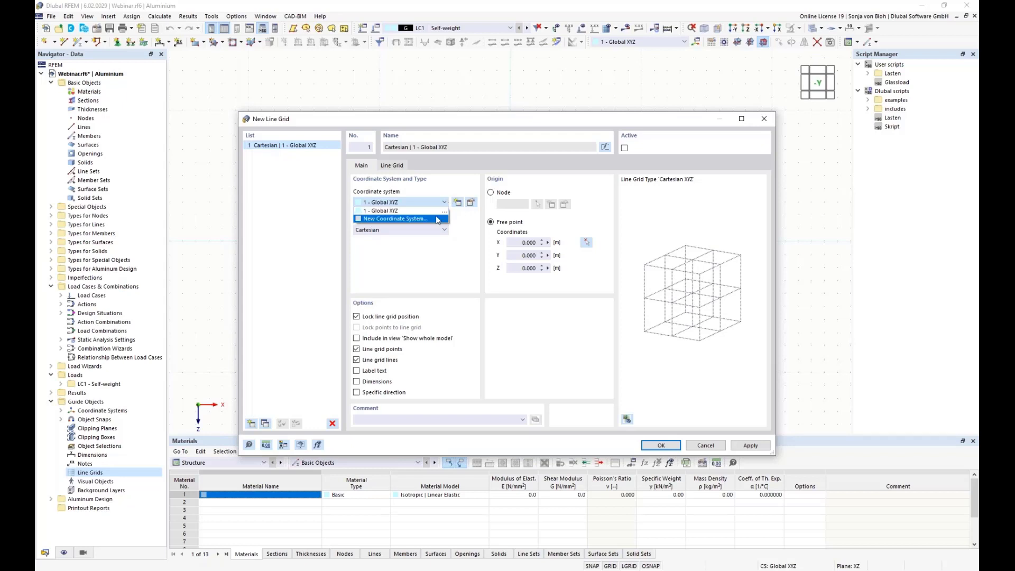
{"action": "left_click", "coordinate": [435, 219]}
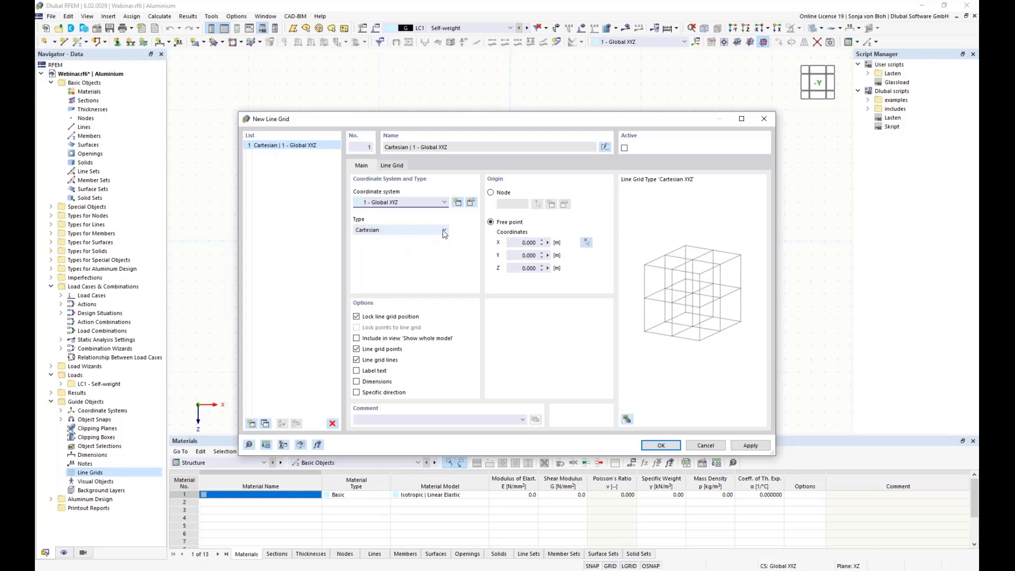
{"action": "left_click", "coordinate": [444, 231]}
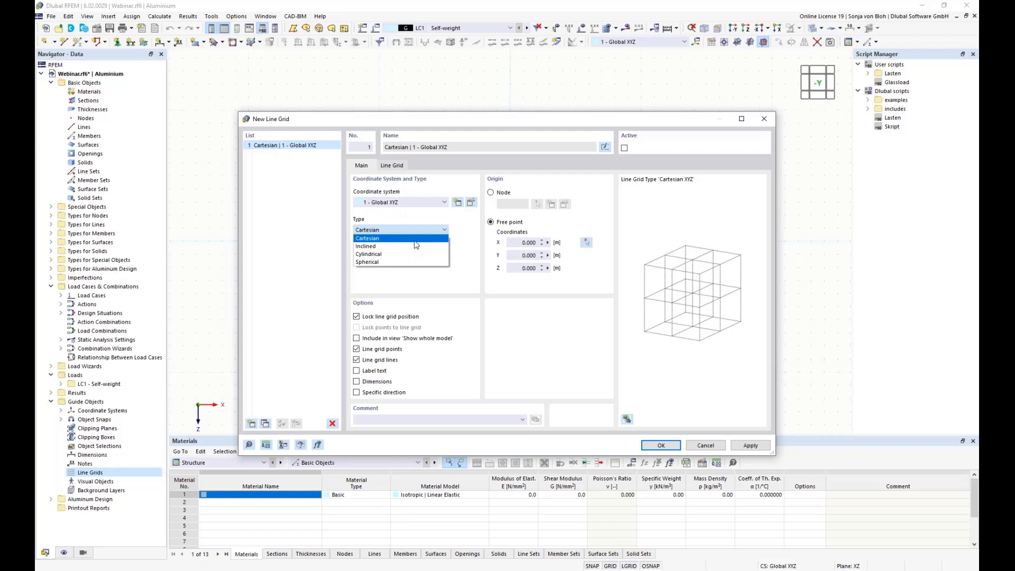
{"action": "left_click", "coordinate": [395, 238]}
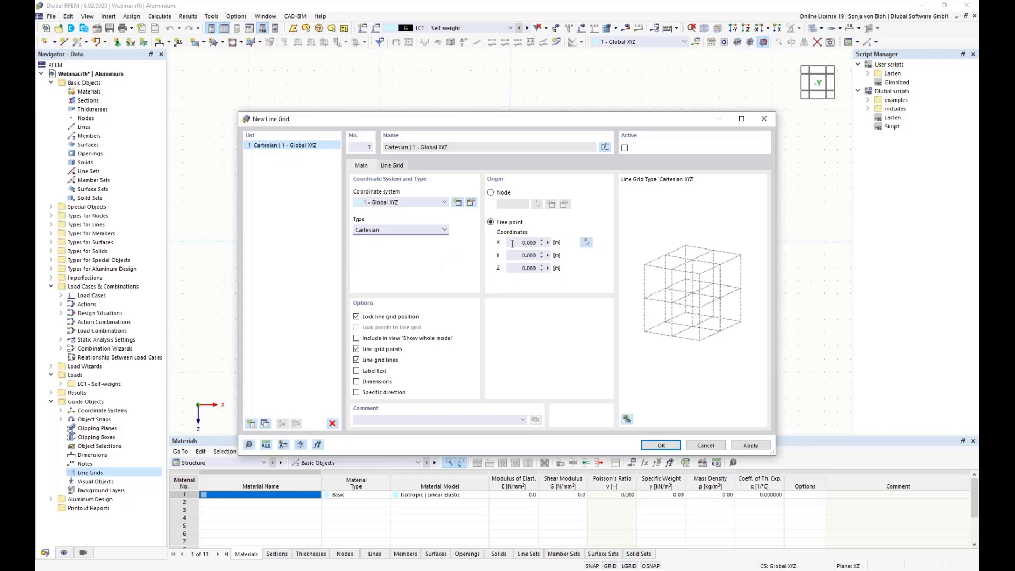
{"action": "left_click", "coordinate": [529, 242]}
{"action": "left_click", "coordinate": [542, 255]}
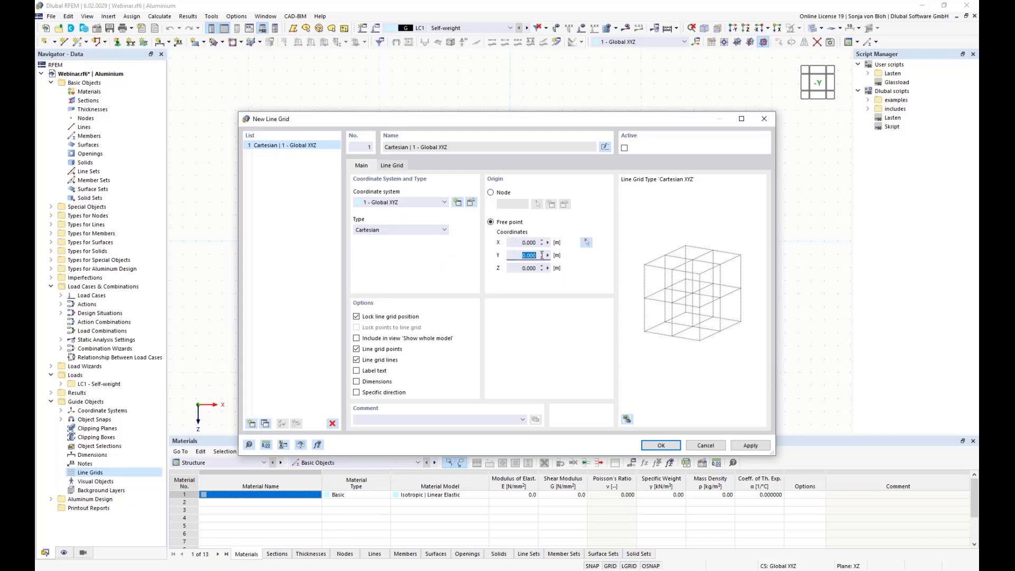
{"action": "left_click", "coordinate": [513, 268]}
{"action": "left_click", "coordinate": [357, 338]}
Define the X-direction line grid by spans in the positive direction and enter three spans of 2.4 m
{"action": "left_click", "coordinate": [397, 167]}
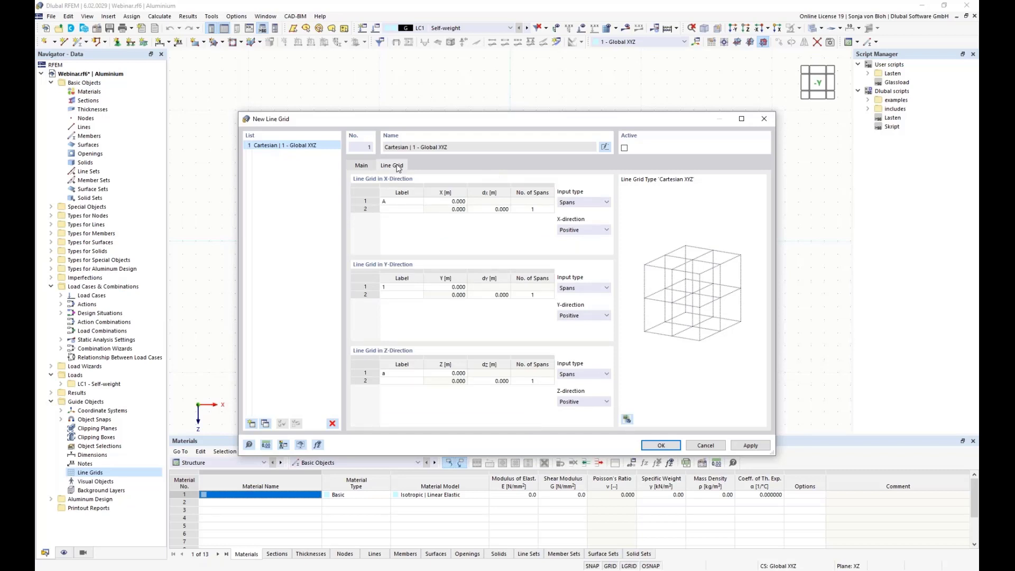
{"action": "left_click", "coordinate": [595, 204]}
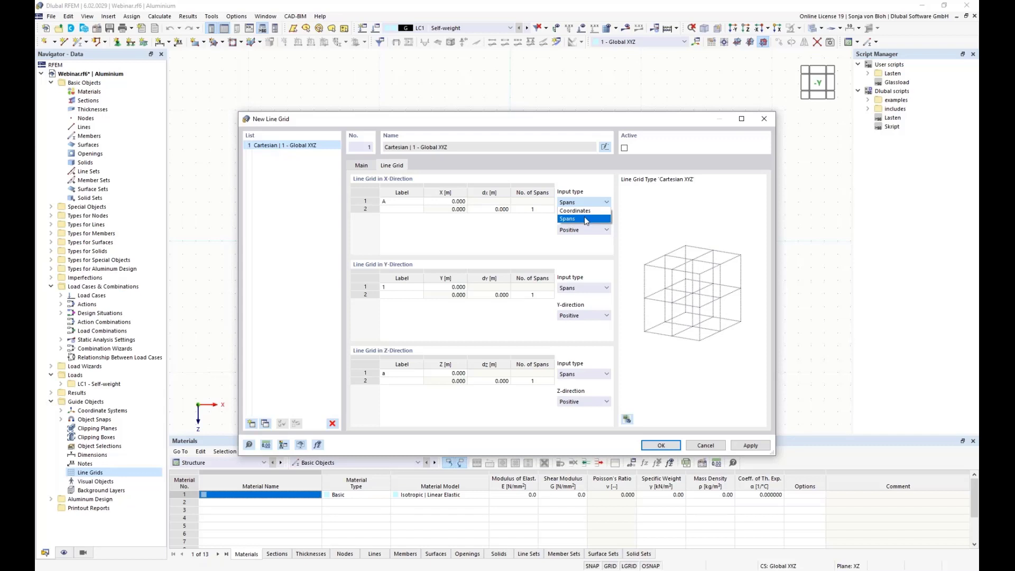
{"action": "left_click", "coordinate": [586, 218]}
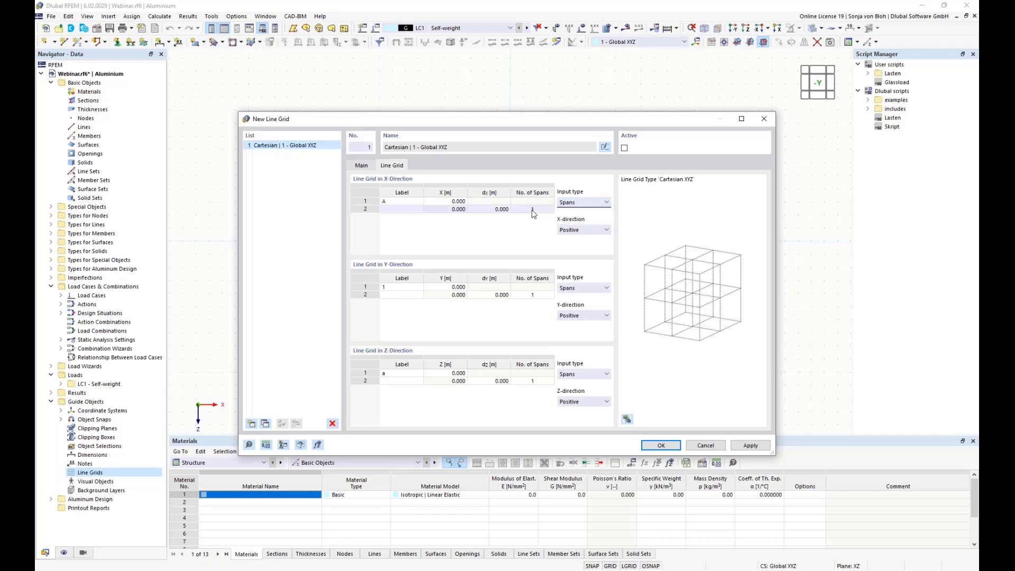
{"action": "left_click", "coordinate": [605, 231]}
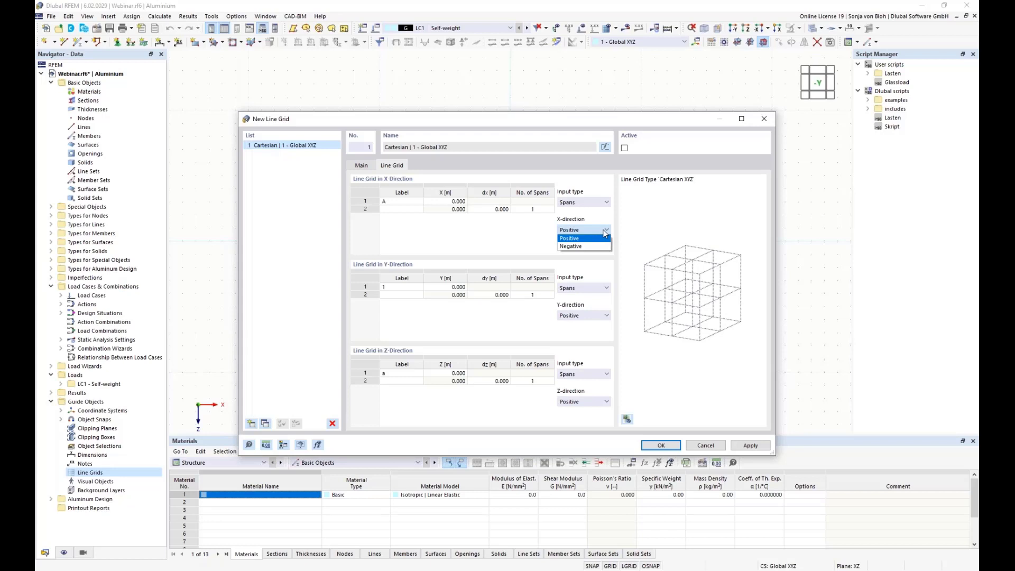
{"action": "left_click", "coordinate": [584, 239]}
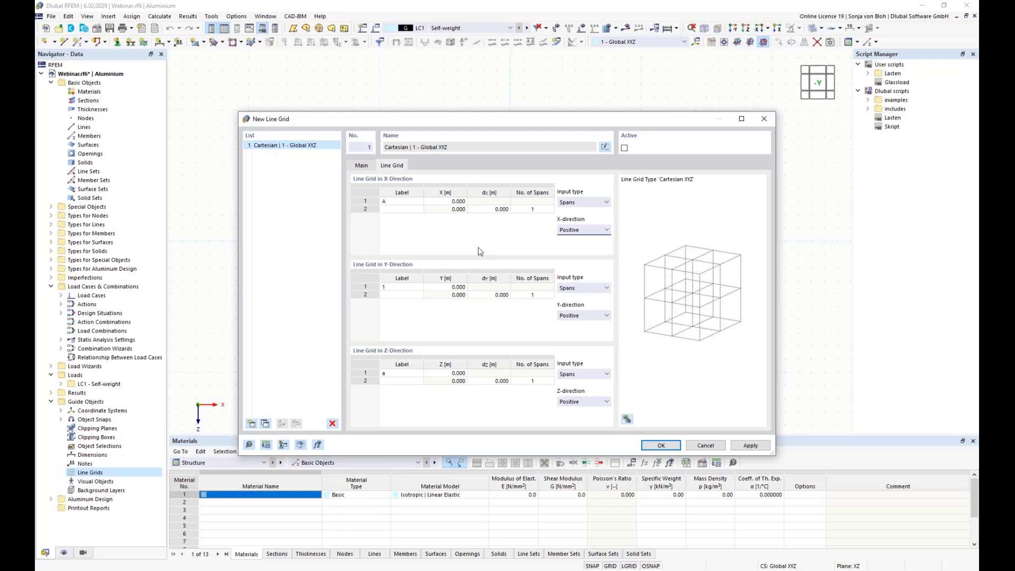
{"action": "left_click", "coordinate": [486, 210]}
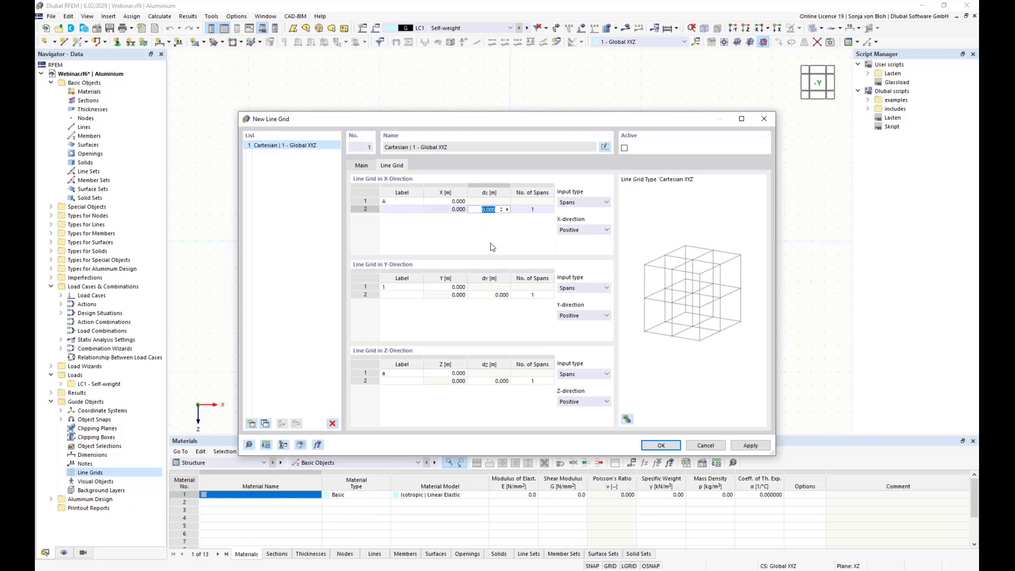
{"action": "type", "text": "2.4"}
{"action": "left_click", "coordinate": [550, 209]}
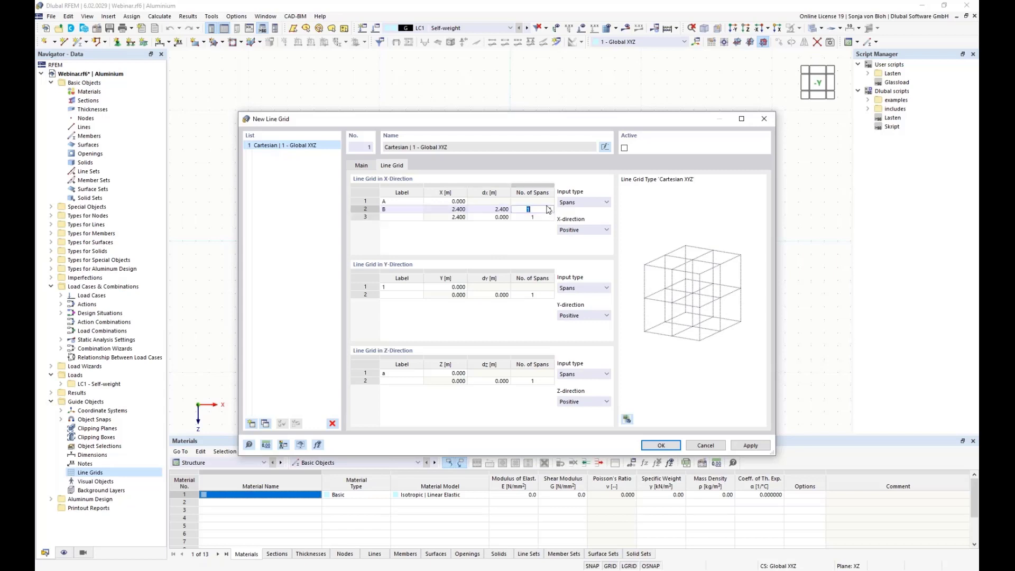
{"action": "type", "text": "3"}
Append single spans of 1.2 m, 3.4 m and 1.2 m to the X-direction line grid
{"action": "left_click", "coordinate": [489, 233]}
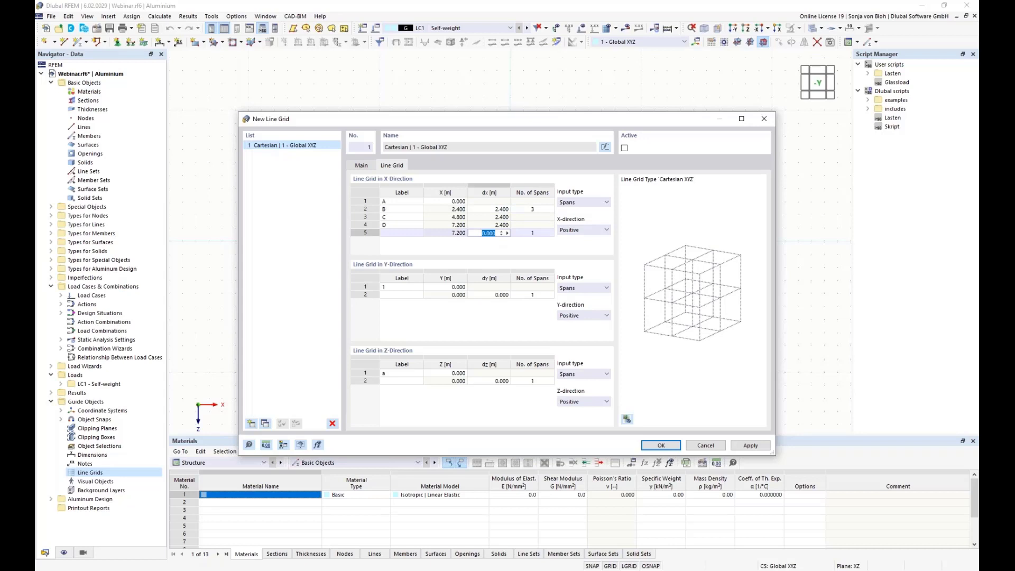
{"action": "type", "text": "1,2"}
{"action": "key", "text": "Return"}
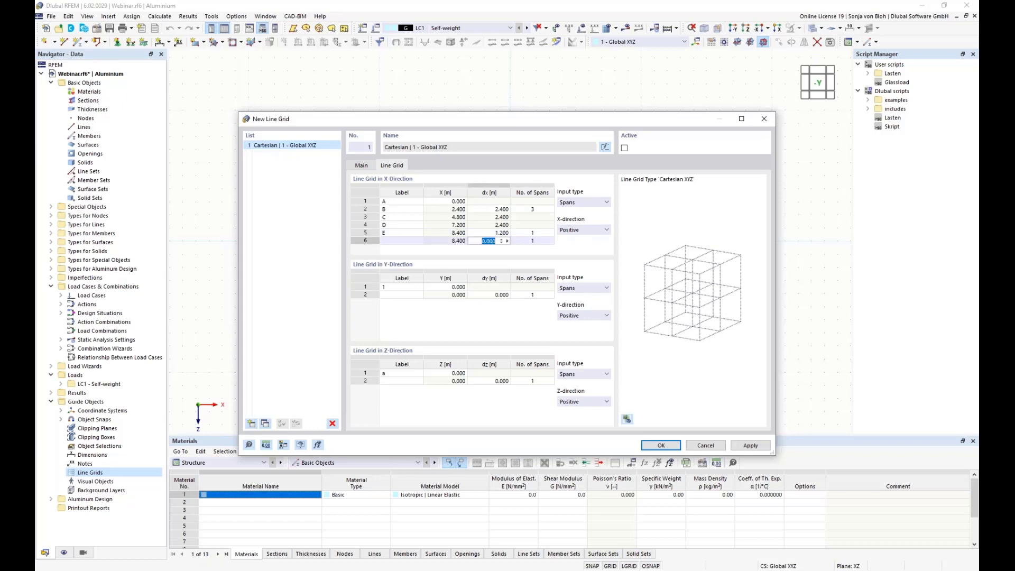
{"action": "type", "text": "3,4"}
{"action": "key", "text": "Tab"}
{"action": "left_click", "coordinate": [496, 249]}
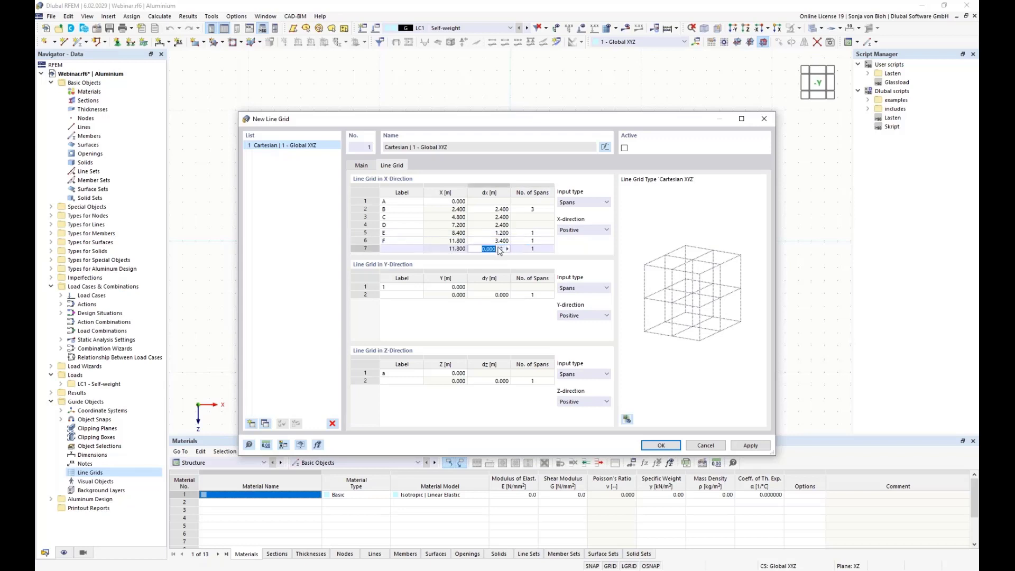
{"action": "type", "text": "1,2"}
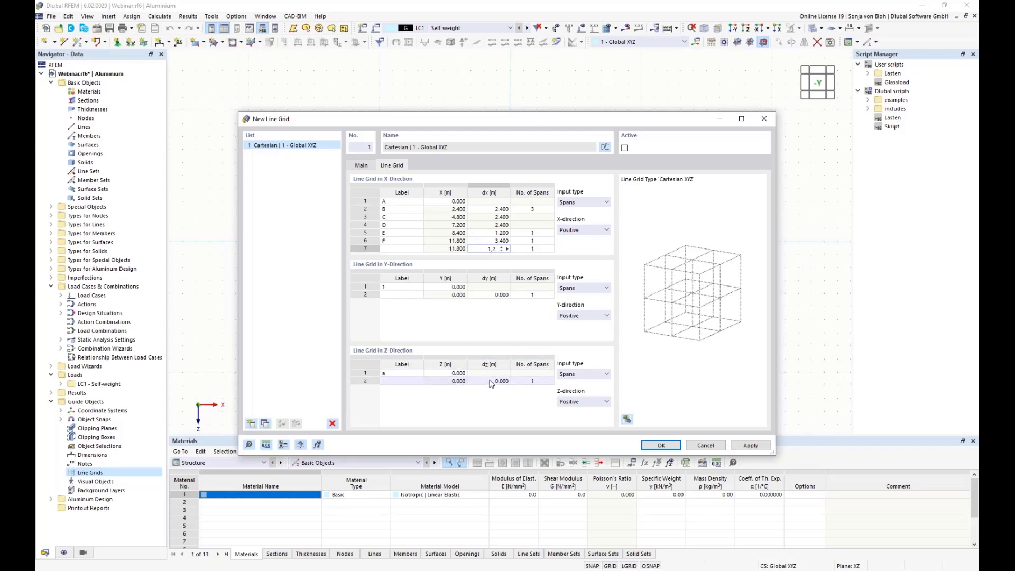
Set the Z-direction of the line grid to Negative and enter single spans of 0.65 m and 2.9 m
{"action": "left_click", "coordinate": [591, 403]}
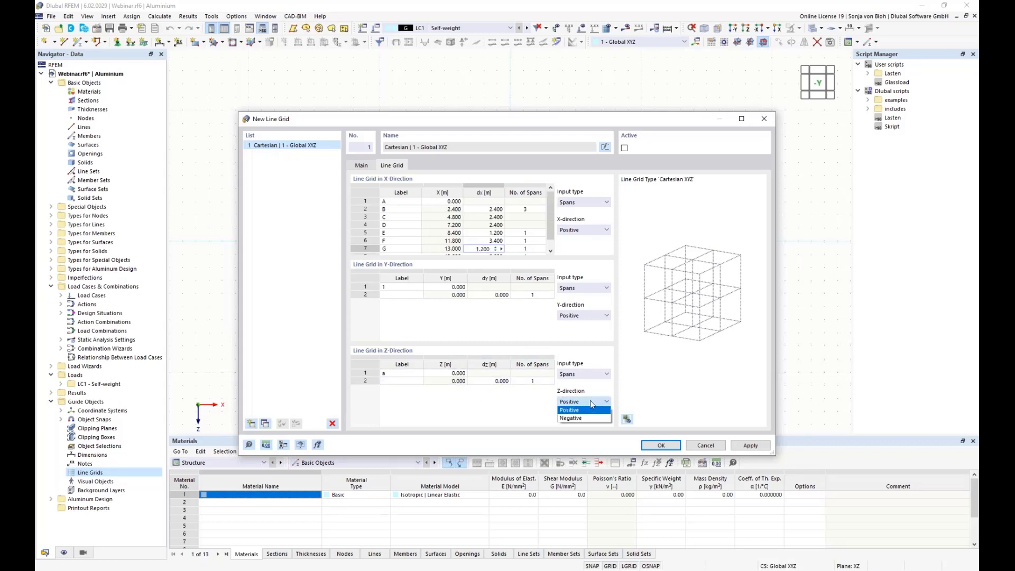
{"action": "left_click", "coordinate": [570, 418]}
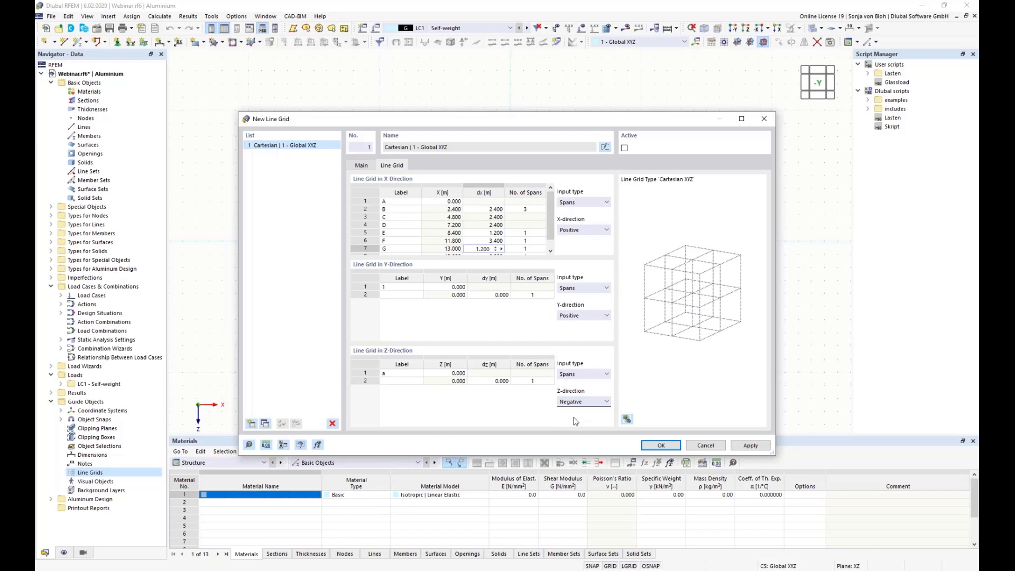
{"action": "left_click", "coordinate": [489, 381]}
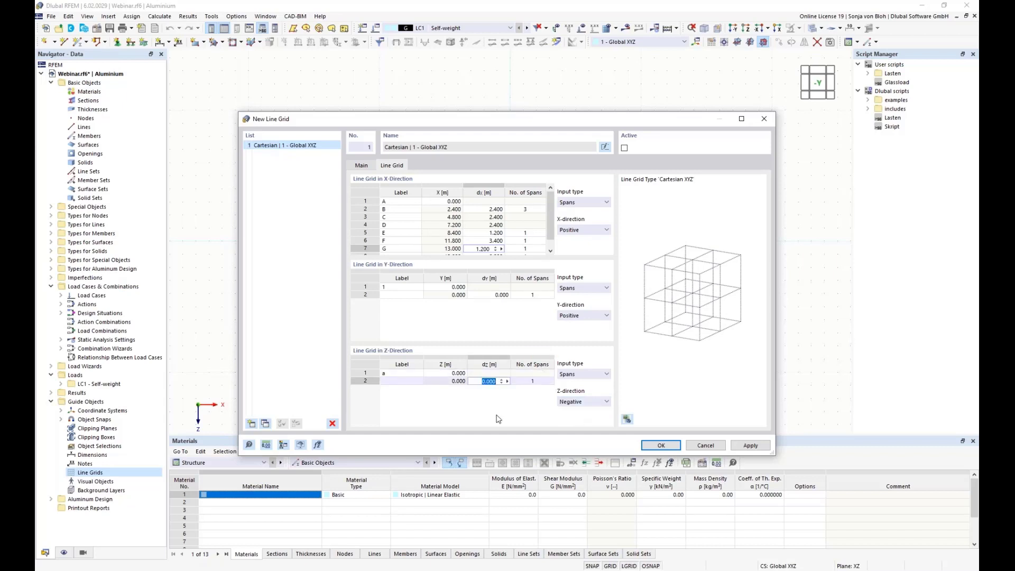
{"action": "type", "text": "0.6"}
{"action": "type", "text": "5"}
{"action": "key", "text": "Tab"}
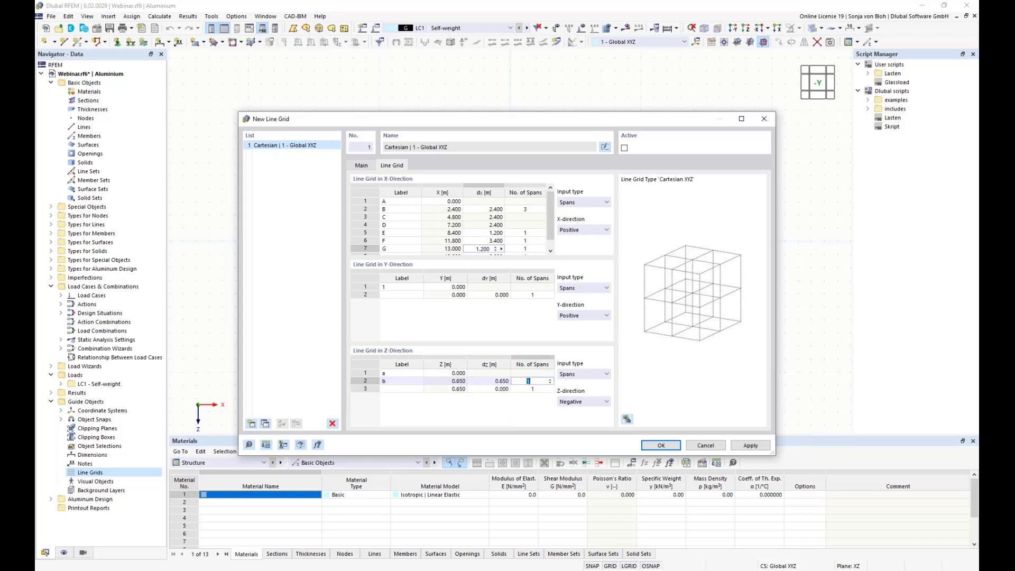
{"action": "left_click", "coordinate": [501, 389]}
{"action": "type", "text": "2"}
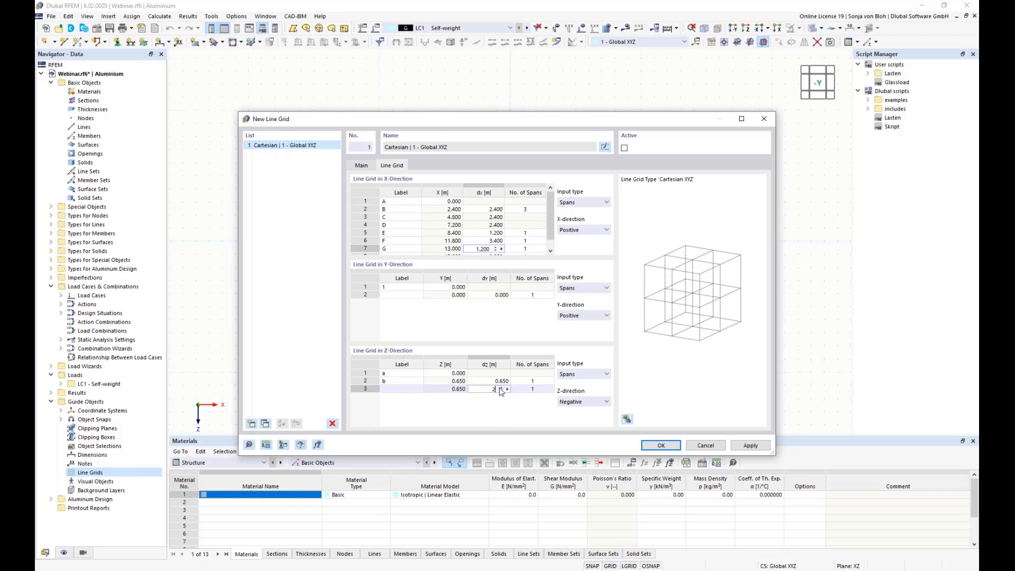
{"action": "type", "text": ".9"}
{"action": "key", "text": "Tab"}
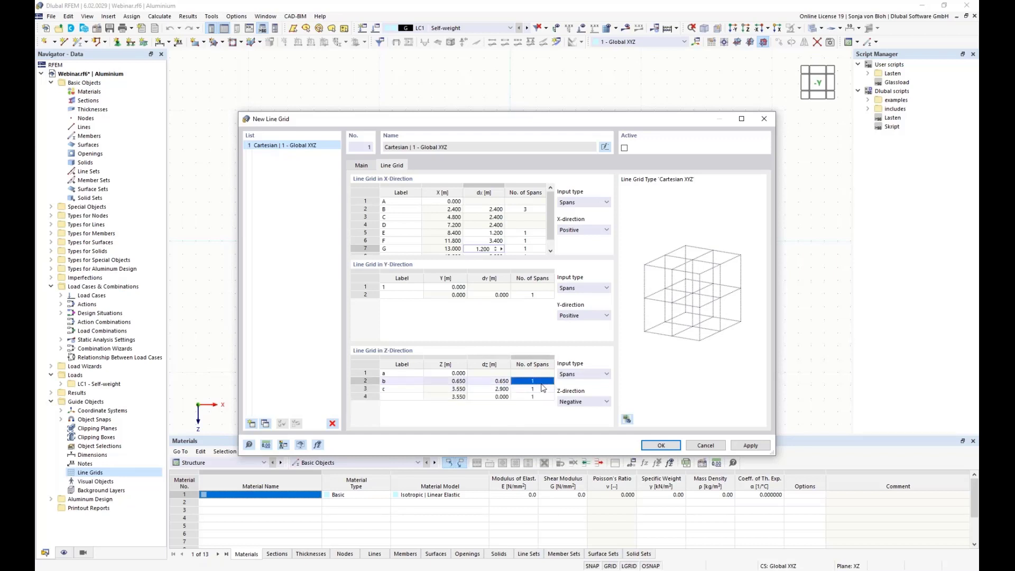
Append single spans of 1.35 m, 2.25 m and 0.65 m to the Z-direction line grid and create the grid
{"action": "left_click", "coordinate": [498, 398]}
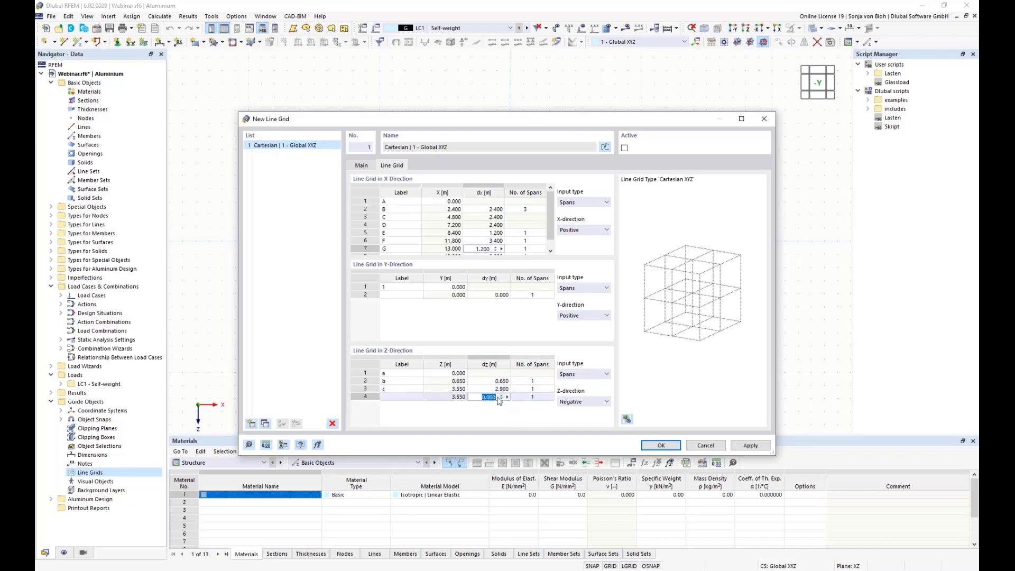
{"action": "type", "text": "1,35"}
{"action": "key", "text": "Return"}
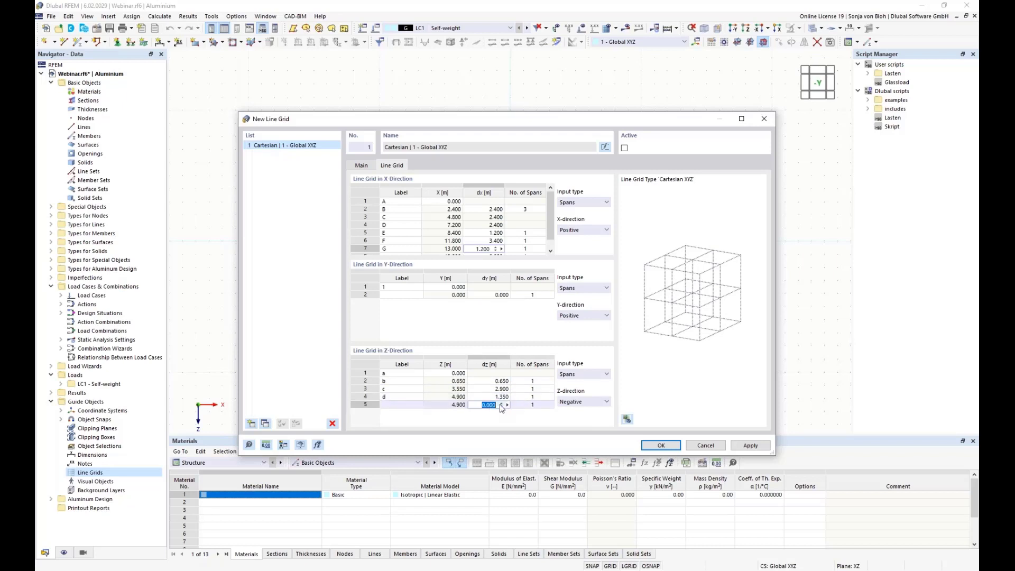
{"action": "type", "text": "2,25"}
{"action": "key", "text": "Return"}
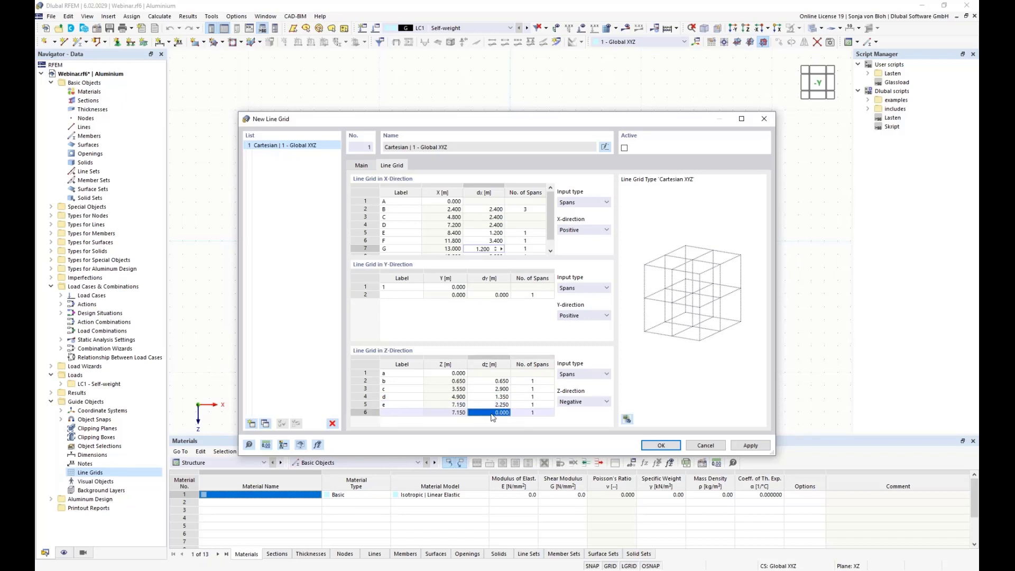
{"action": "type", "text": "0,65"}
{"action": "key", "text": "Return"}
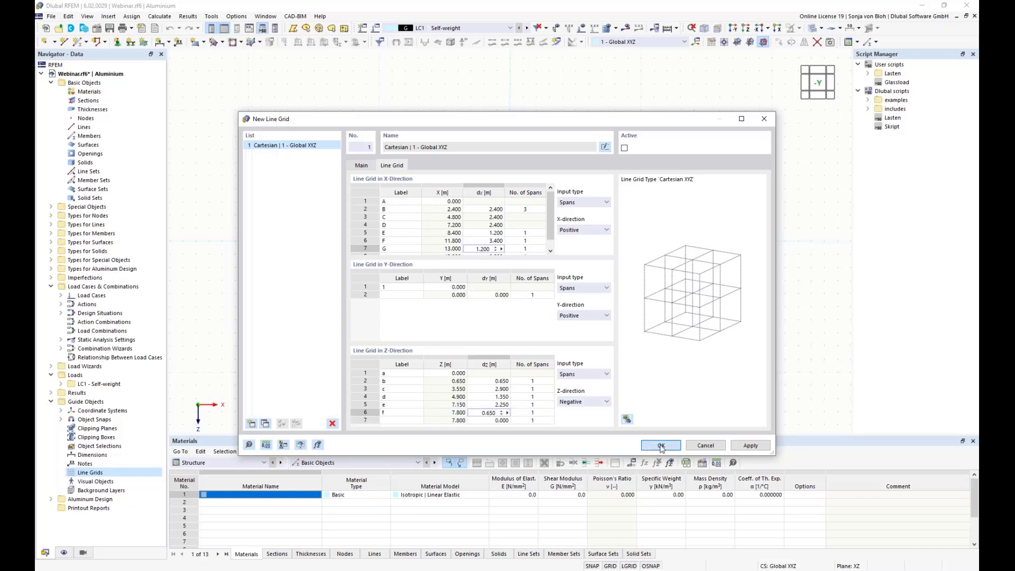
{"action": "left_click", "coordinate": [660, 445]}
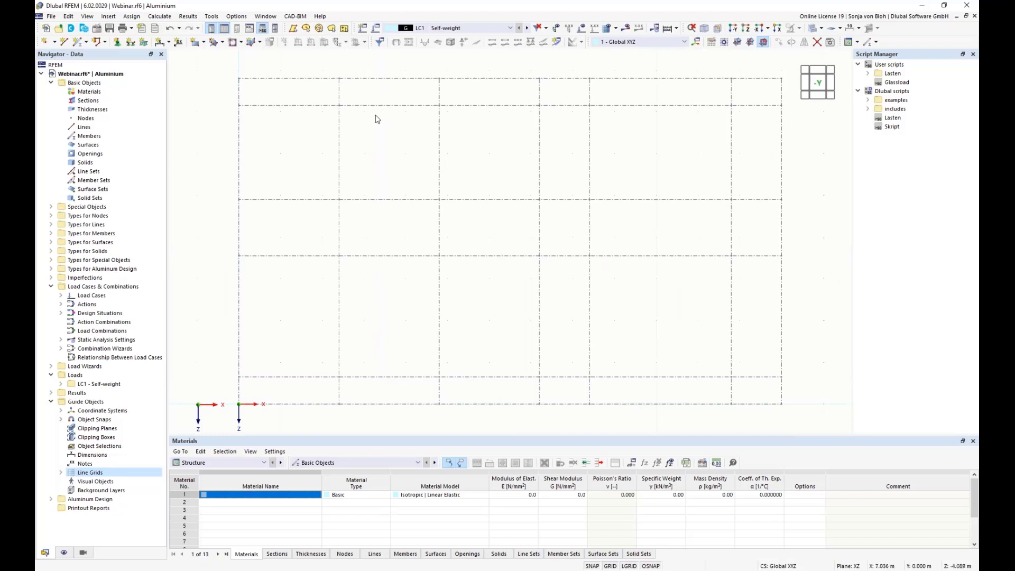
{"action": "right_click", "coordinate": [197, 135]}
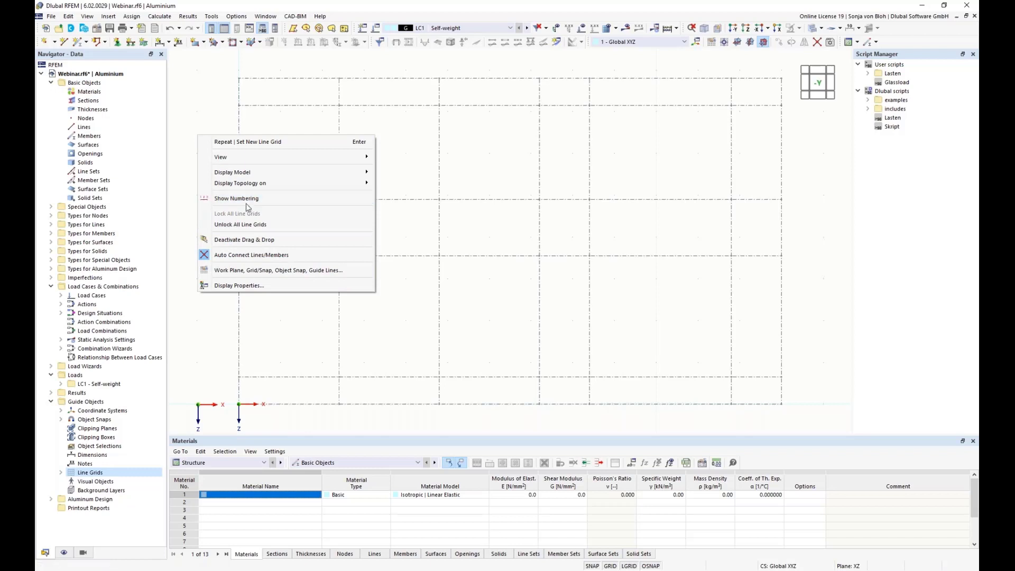
{"action": "mouse_move", "coordinate": [262, 159]}
{"action": "left_click", "coordinate": [216, 308]}
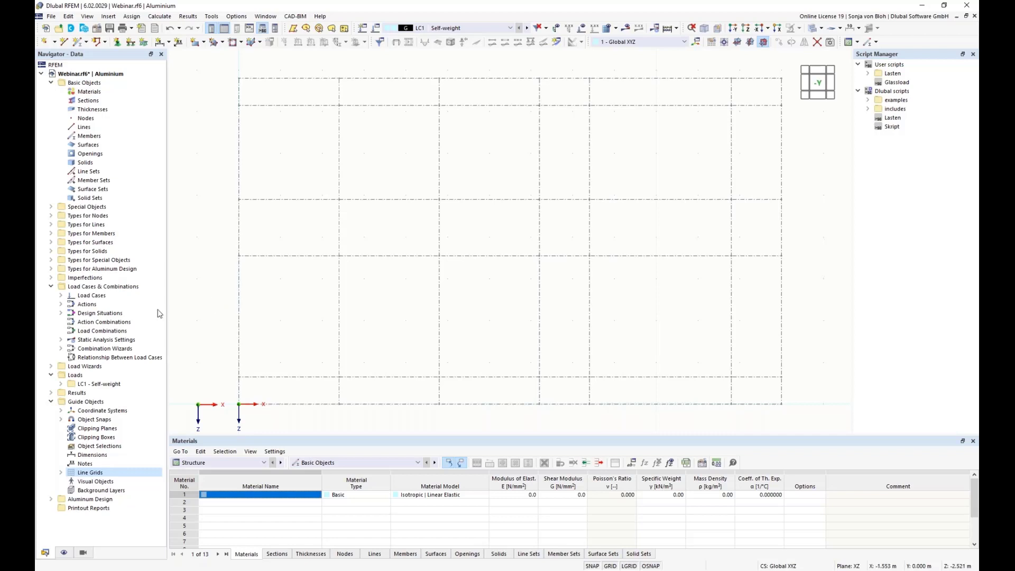
Review the snap options of the Standard object snap, including line grids, and accept them
{"action": "left_click", "coordinate": [61, 419]}
{"action": "double_click", "coordinate": [83, 428]}
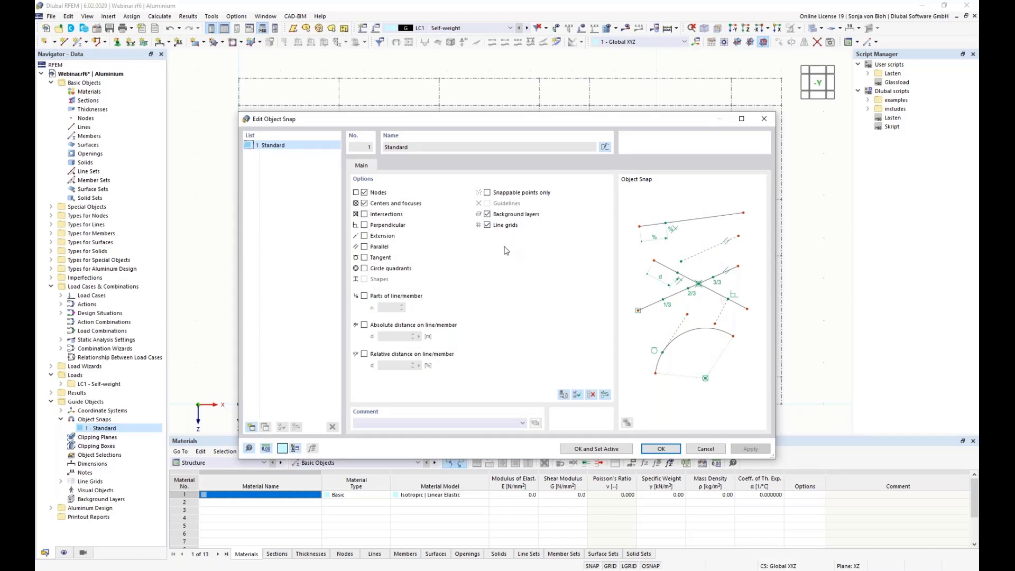
{"action": "left_click", "coordinate": [661, 448]}
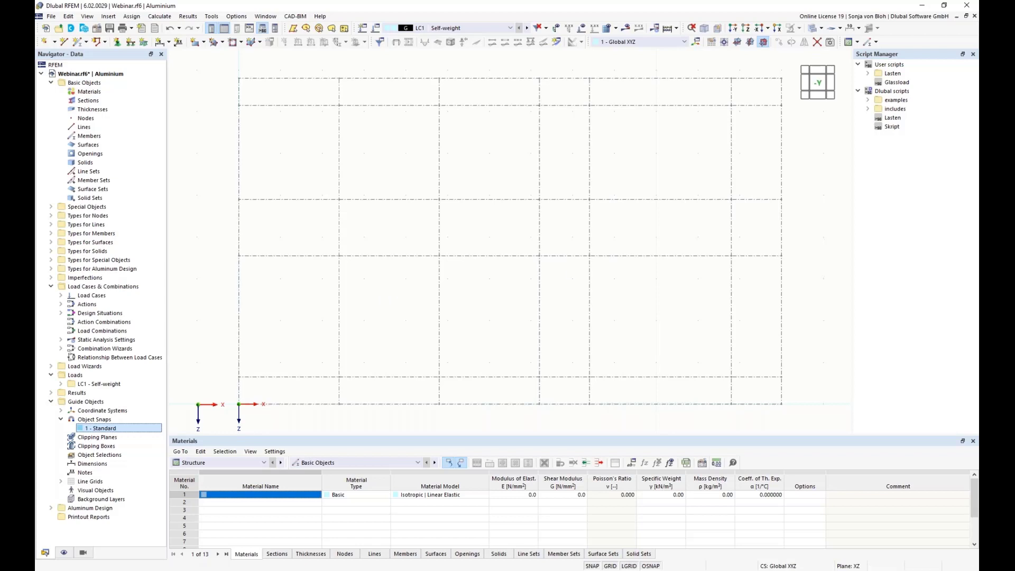
Switch to RSECTION and review the base data of the Beispiel 1 section model, including analysis method and aluminum standard
{"action": "key", "text": "alt+Tab"}
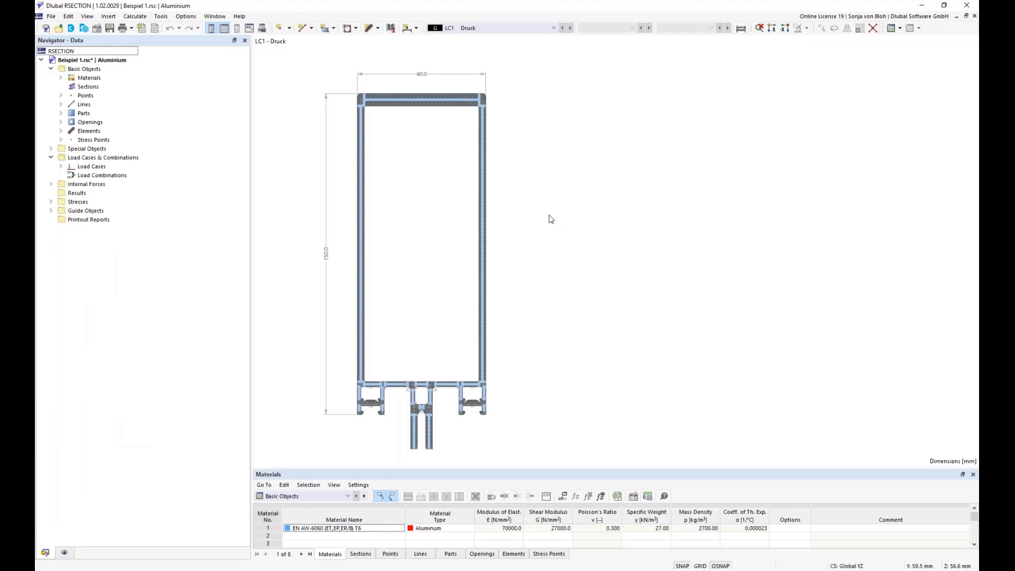
{"action": "right_click", "coordinate": [84, 70]}
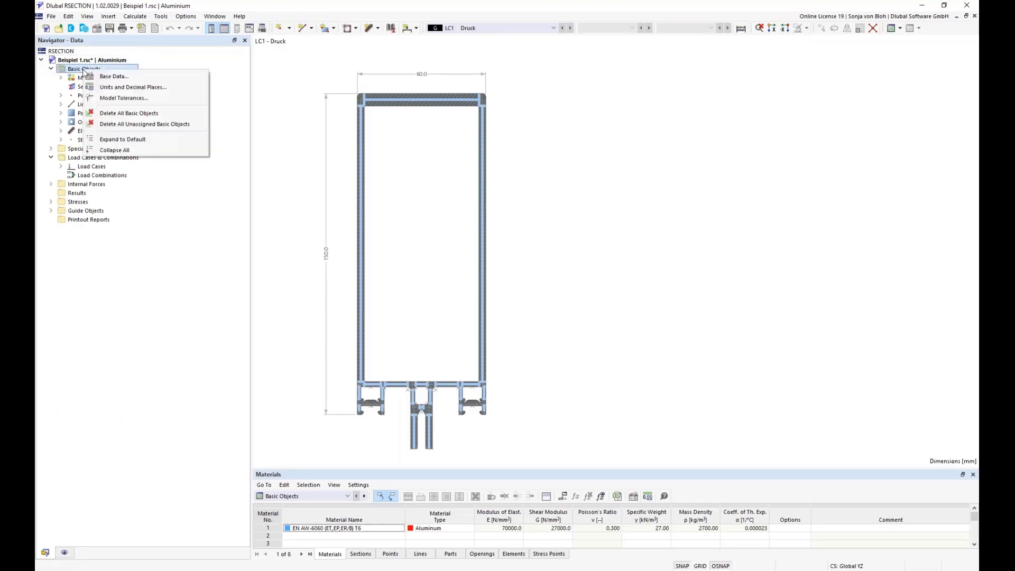
{"action": "left_click", "coordinate": [120, 77]}
{"action": "left_click_drag", "start_coordinate": [382, 113], "coordinate": [530, 74]}
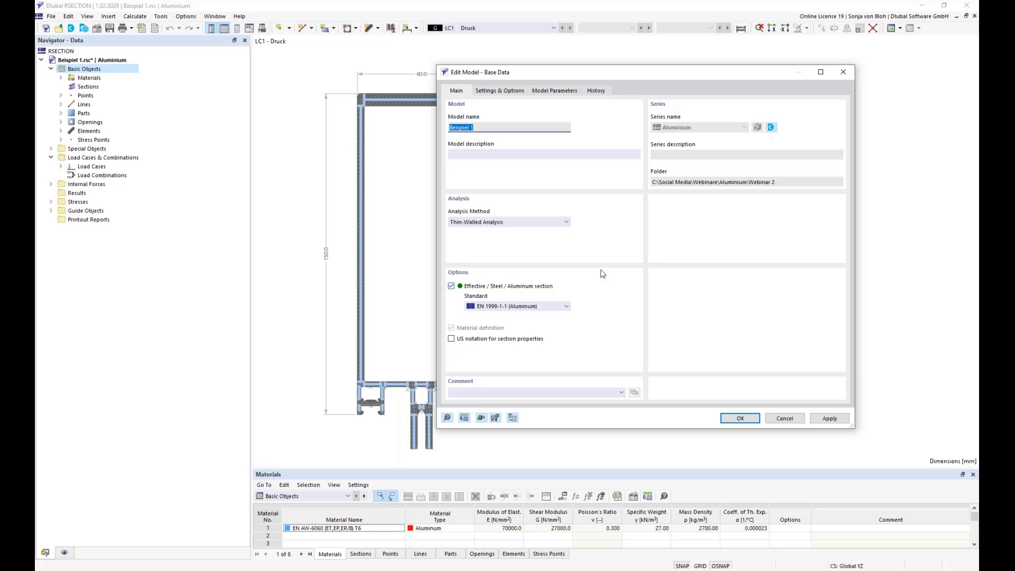
{"action": "left_click", "coordinate": [785, 418]}
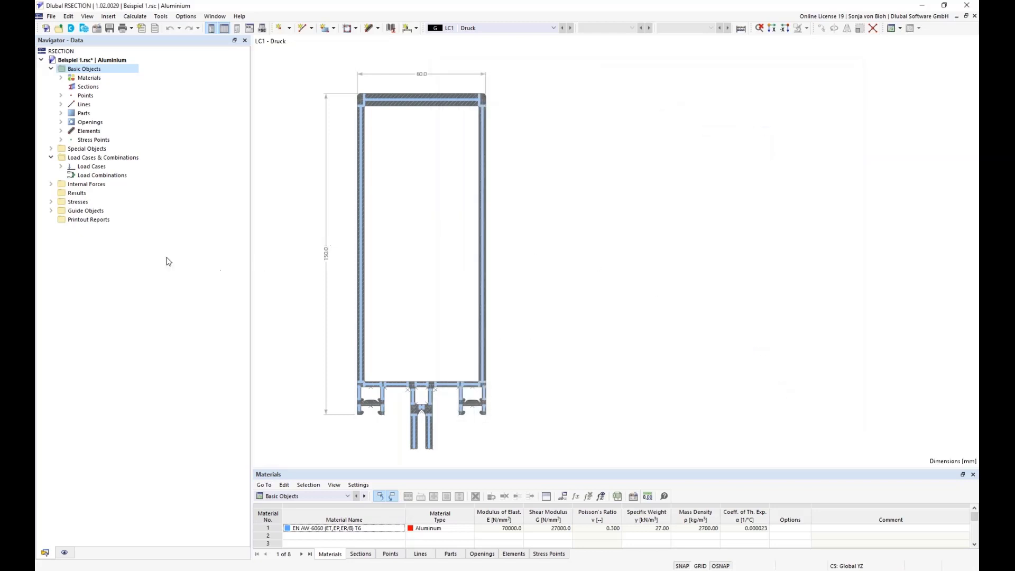
List the section's elements and highlight element 1 to inspect its thickness and length
{"action": "left_click", "coordinate": [61, 131]}
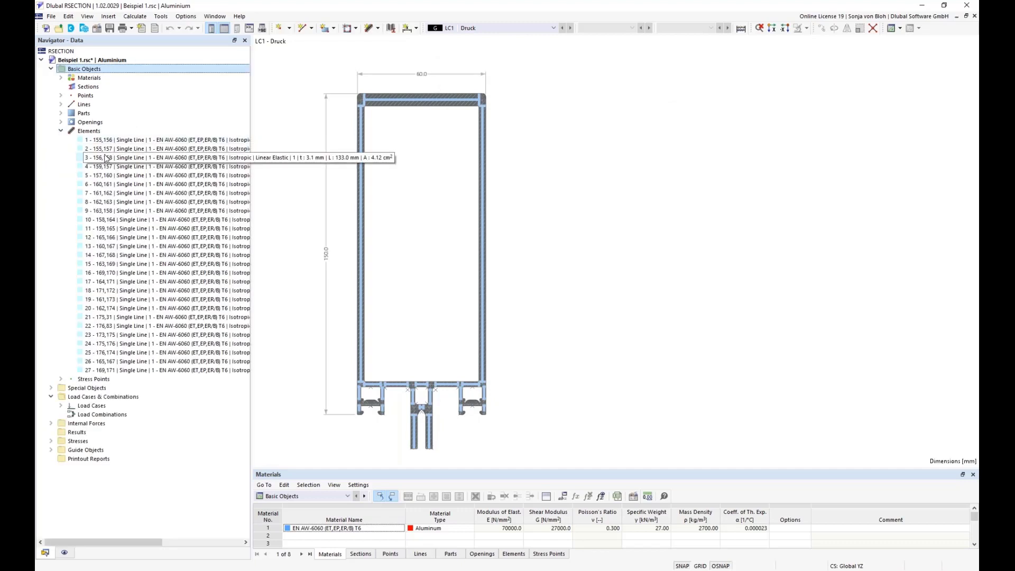
{"action": "left_click", "coordinate": [148, 140]}
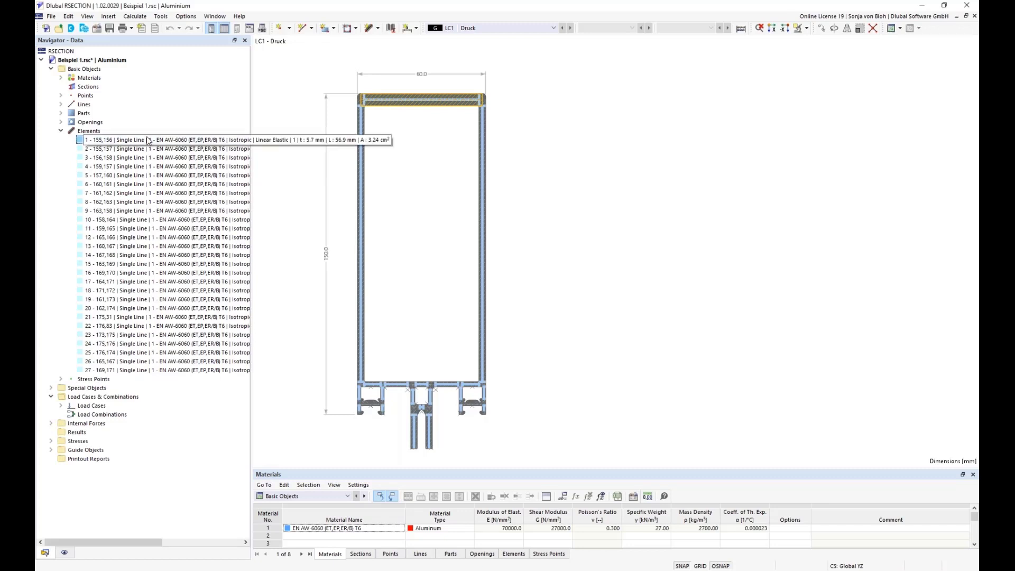
{"action": "left_click", "coordinate": [270, 152]}
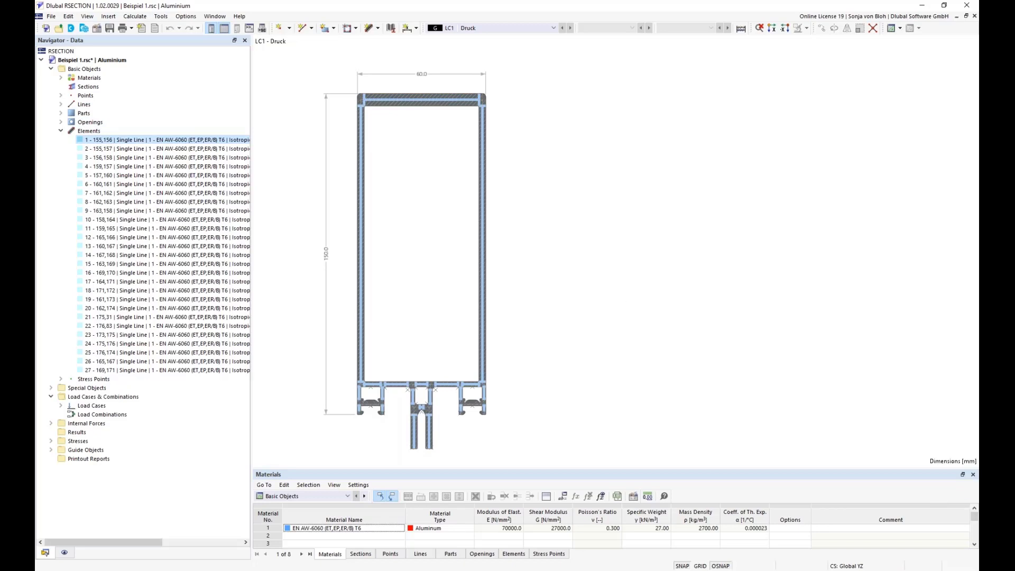
Switch back to RFEM and create a new section imported from the RSECTION file Beispiel 1.rsc
{"action": "key", "text": "alt+Tab"}
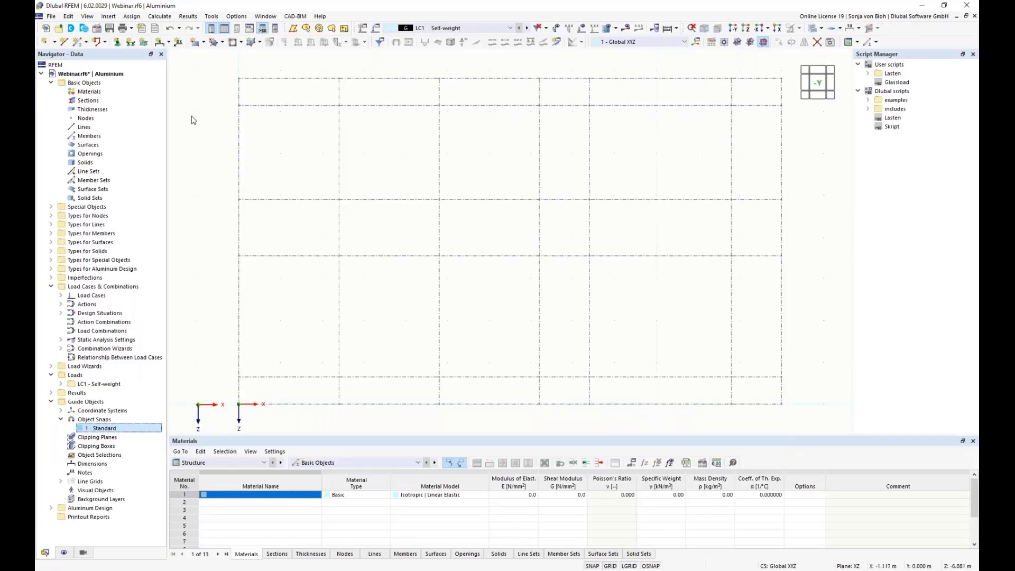
{"action": "right_click", "coordinate": [95, 102]}
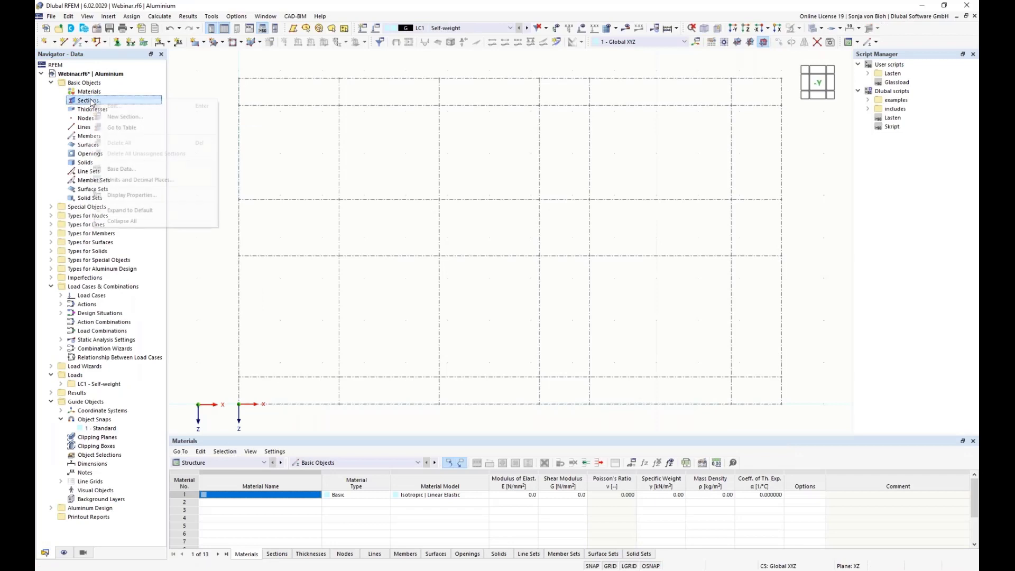
{"action": "left_click", "coordinate": [113, 117]}
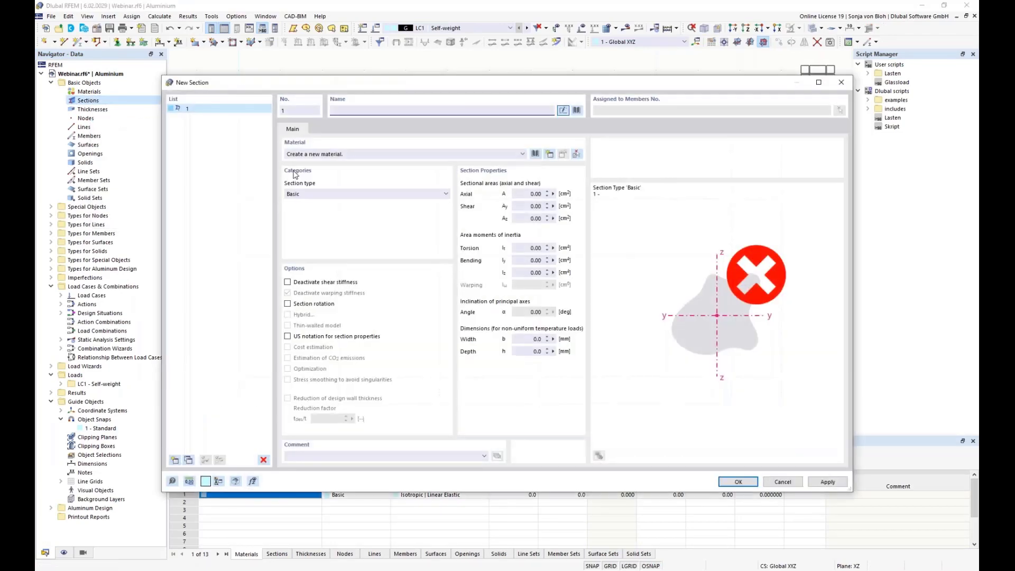
{"action": "left_click", "coordinate": [576, 109]}
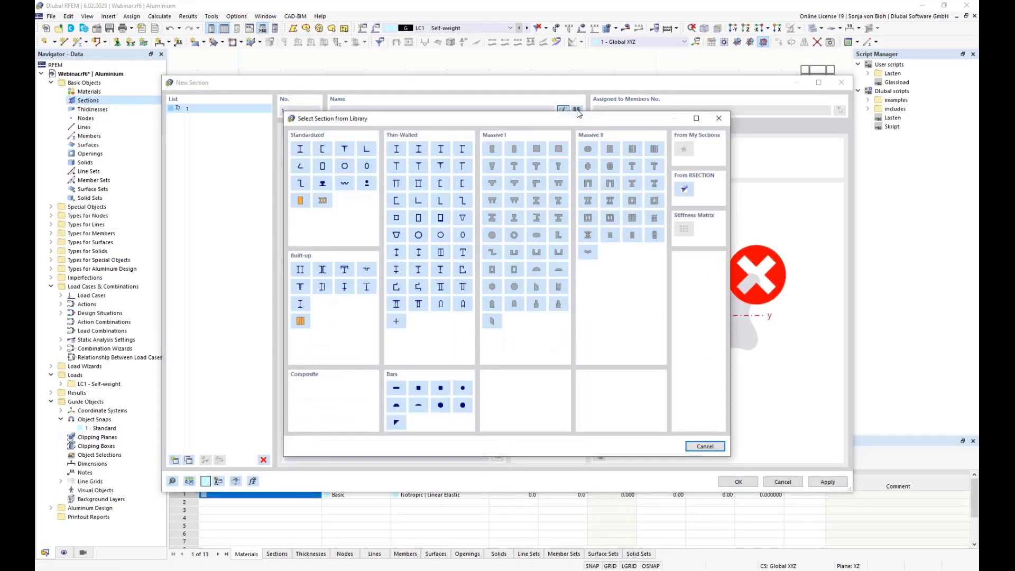
{"action": "left_click", "coordinate": [684, 189]}
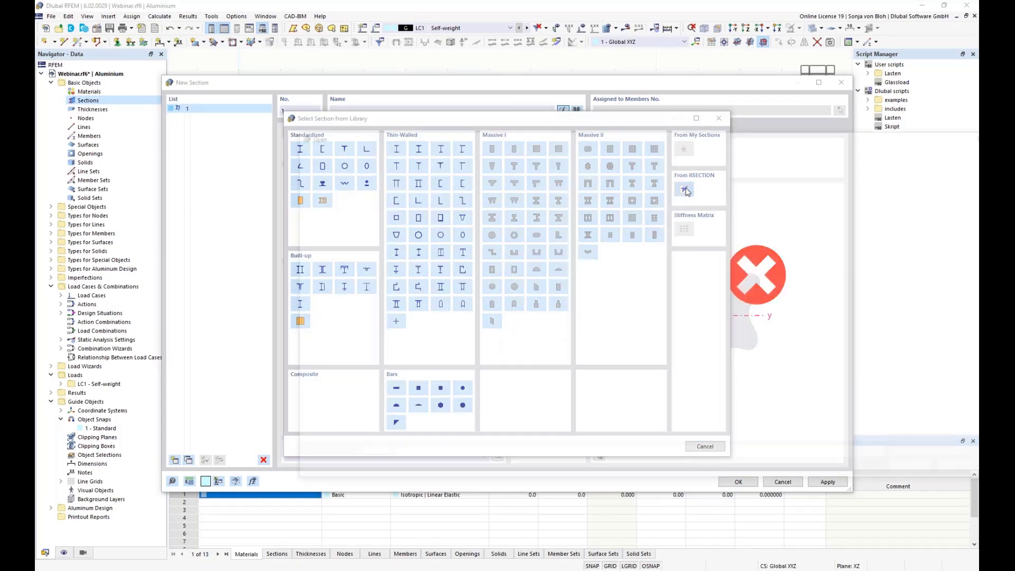
{"action": "left_click", "coordinate": [442, 208]}
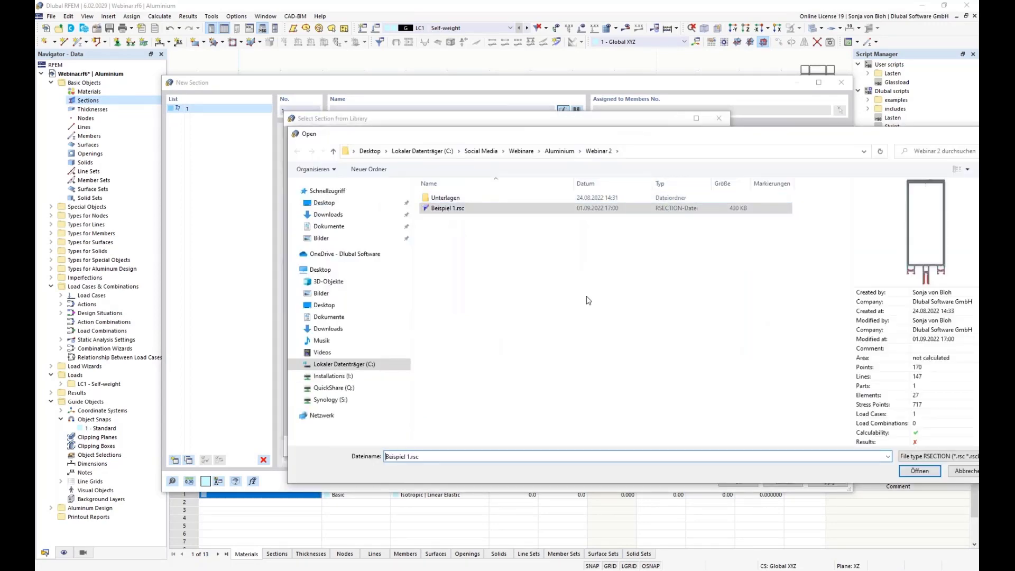
{"action": "left_click", "coordinate": [920, 471]}
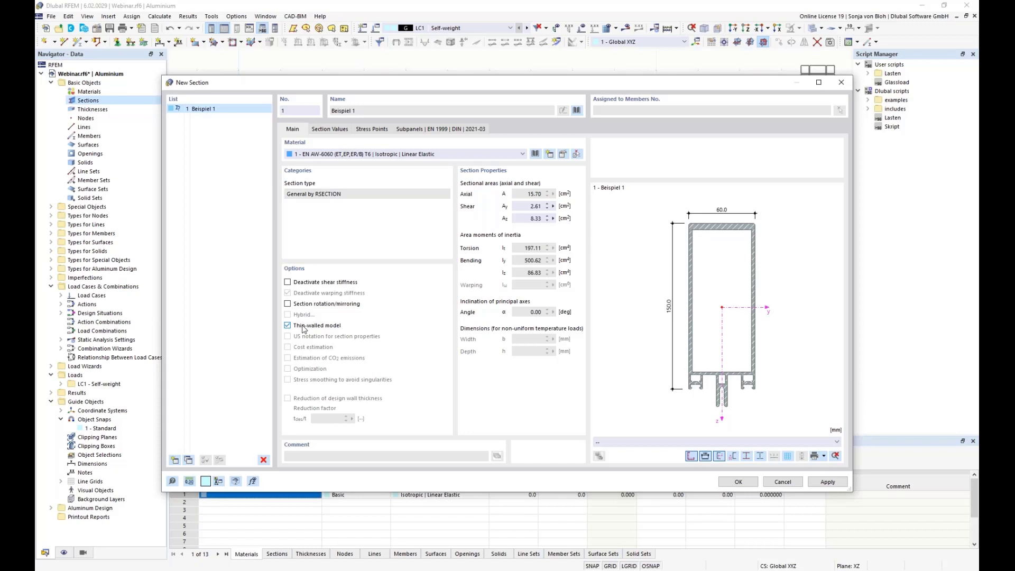
Check the new section's EN 1999 subpanels, highlighting subpanel 2, and accept the section
{"action": "left_click", "coordinate": [445, 130]}
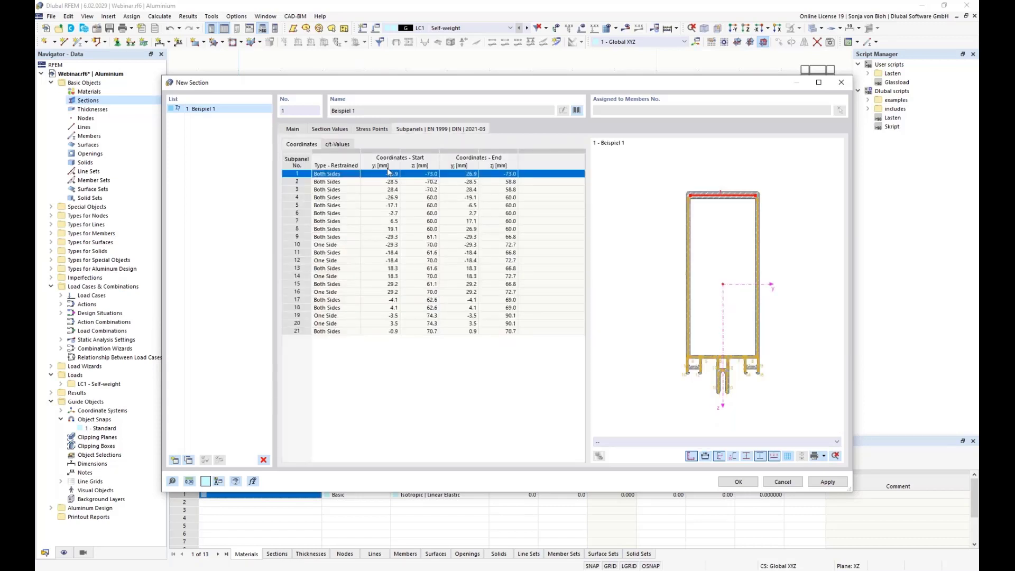
{"action": "left_click", "coordinate": [689, 255]}
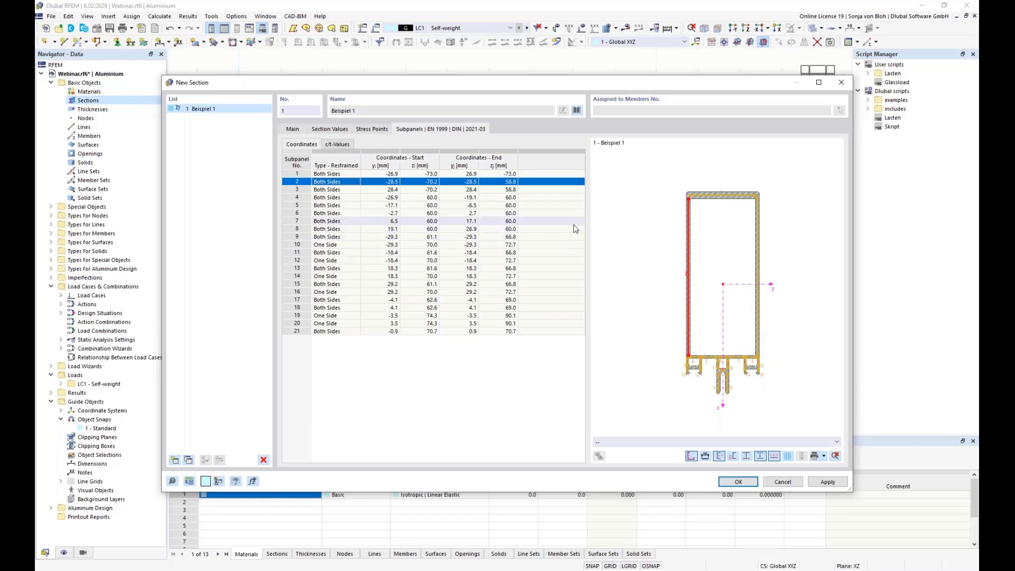
{"action": "left_click", "coordinate": [734, 482]}
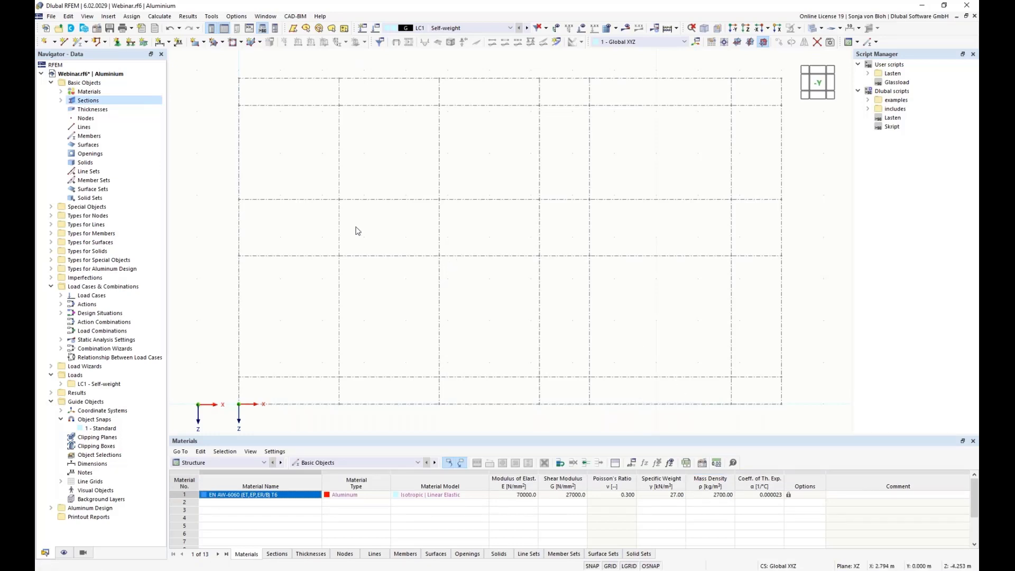
Start a new single beam member with the Beispiel 1 section and a member rotation angle of 270°
{"action": "left_click", "coordinate": [79, 41]}
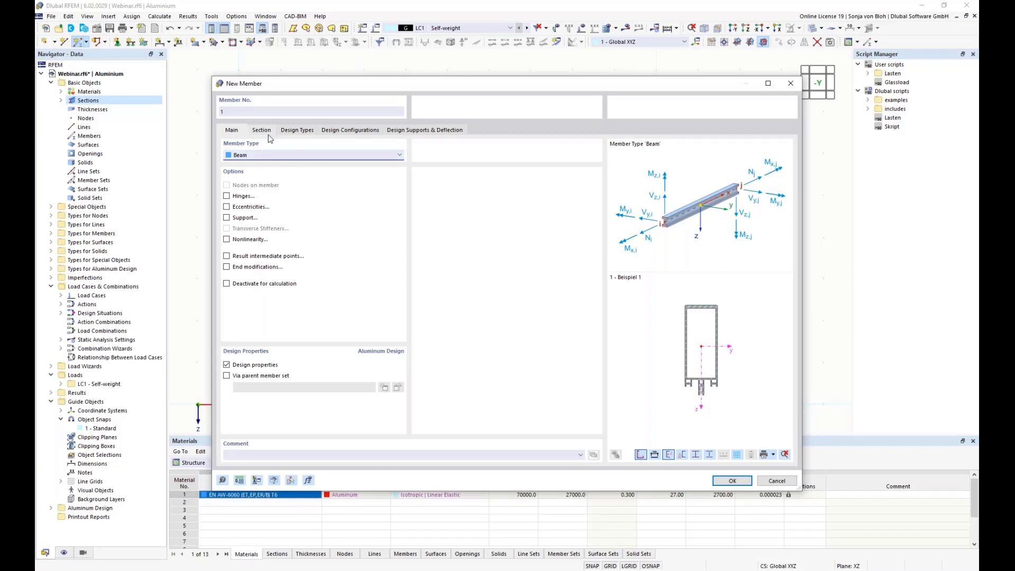
{"action": "left_click", "coordinate": [263, 131]}
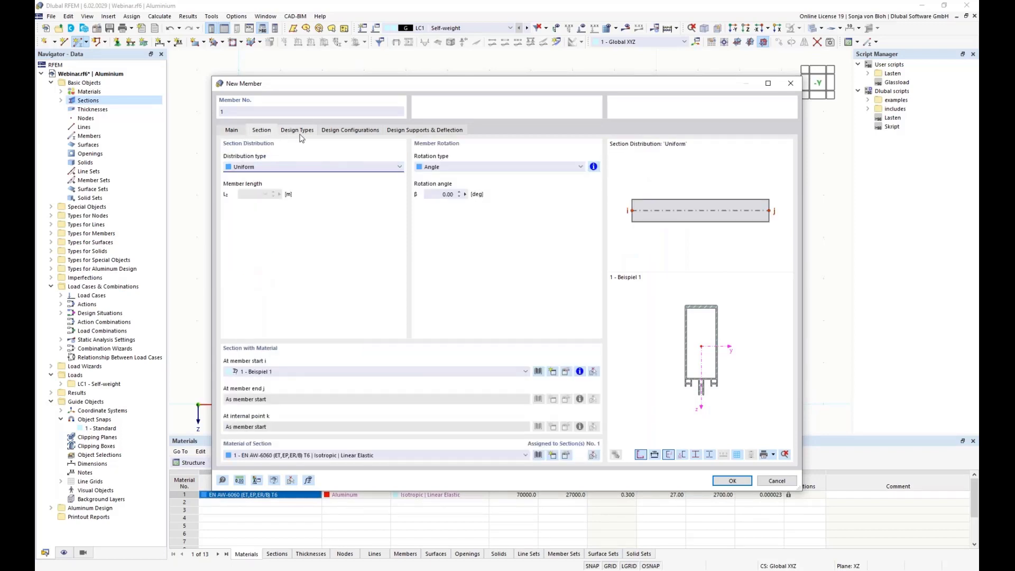
{"action": "double_click", "coordinate": [447, 194]}
{"action": "type", "text": "270"}
{"action": "left_click", "coordinate": [728, 482]}
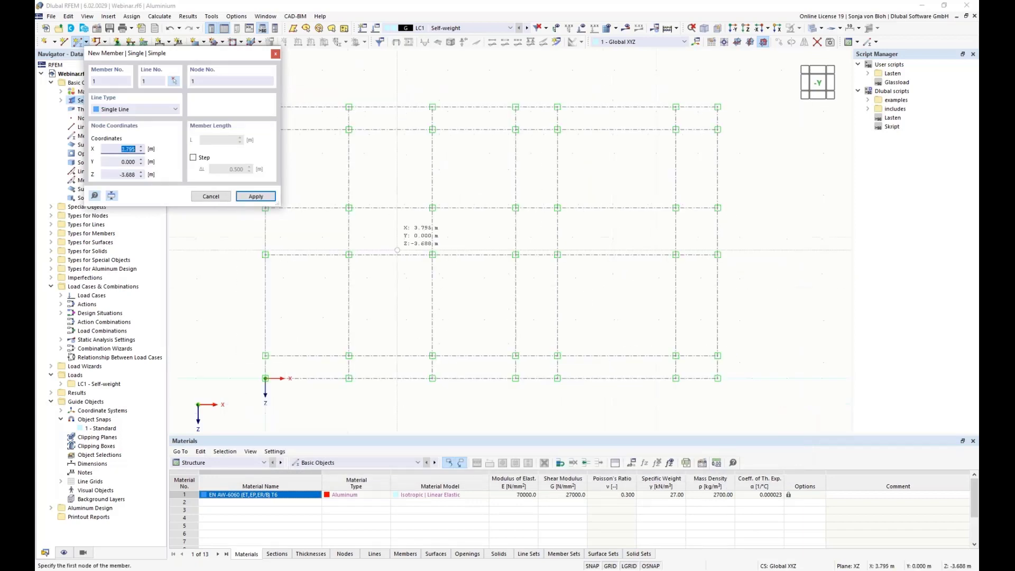
Draw 7.8 m vertical members on the first four vertical grid lines, each from Z = 0 to Z = -7.8 m
{"action": "middle_click_drag", "start_coordinate": [392, 253], "coordinate": [472, 261]}
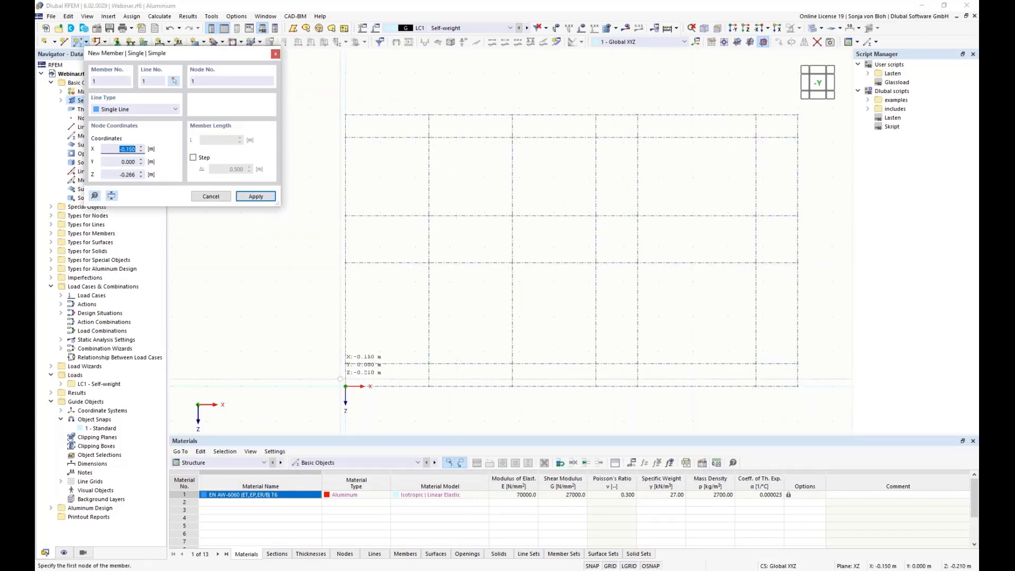
{"action": "left_click", "coordinate": [345, 386]}
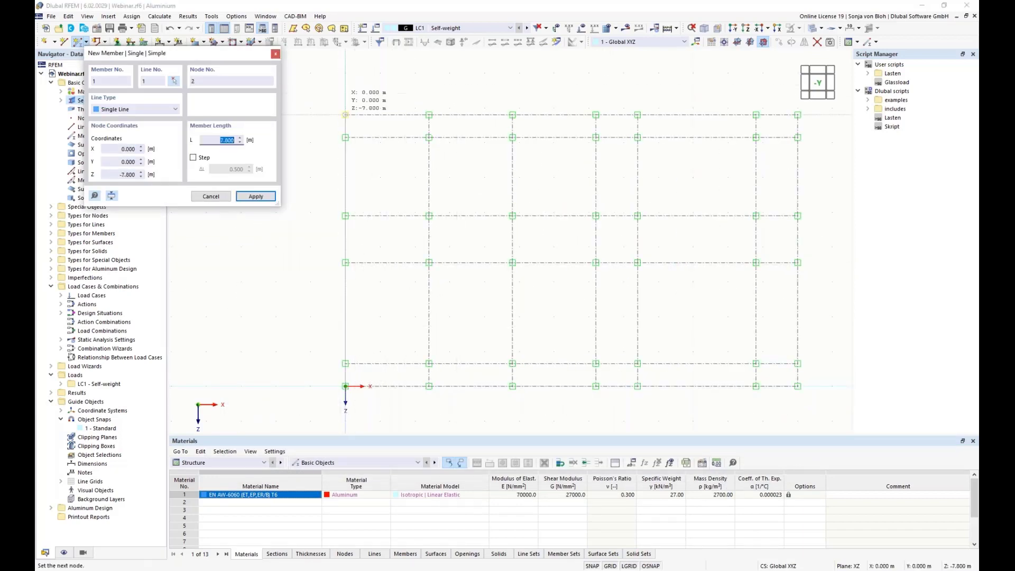
{"action": "left_click", "coordinate": [345, 115]}
{"action": "left_click", "coordinate": [429, 385]}
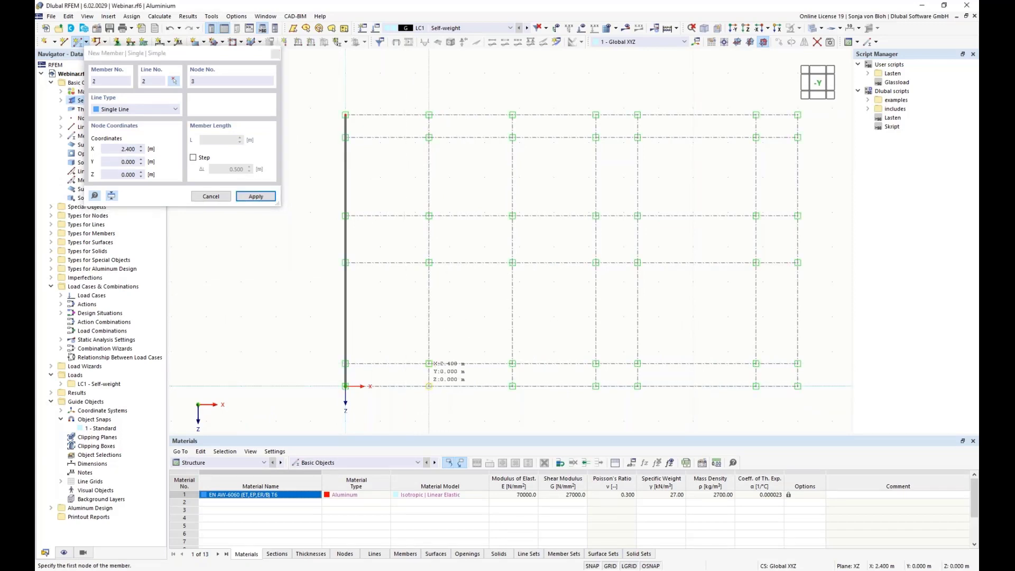
{"action": "left_click", "coordinate": [429, 114]}
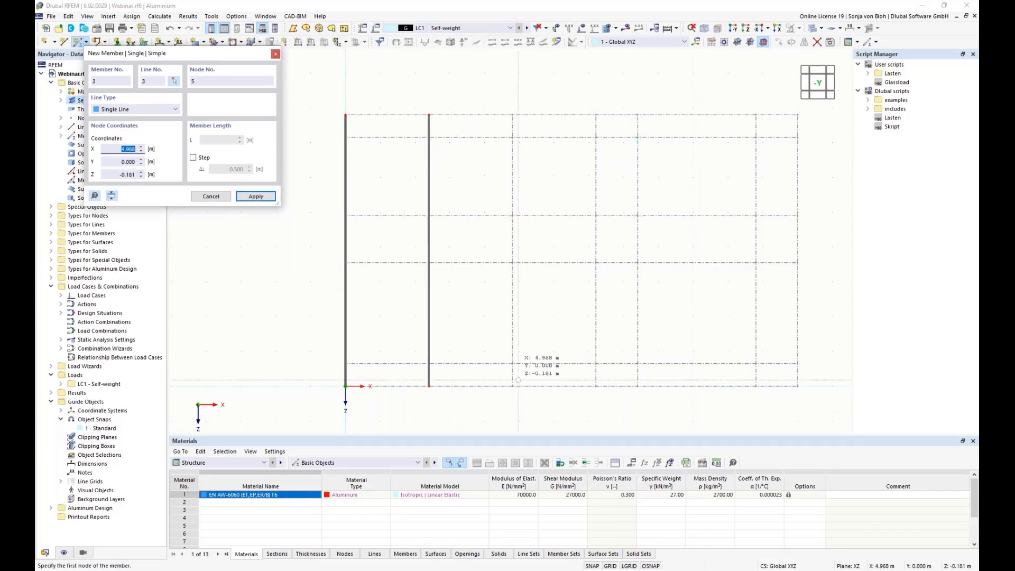
{"action": "left_click", "coordinate": [512, 386]}
{"action": "left_click", "coordinate": [512, 115]}
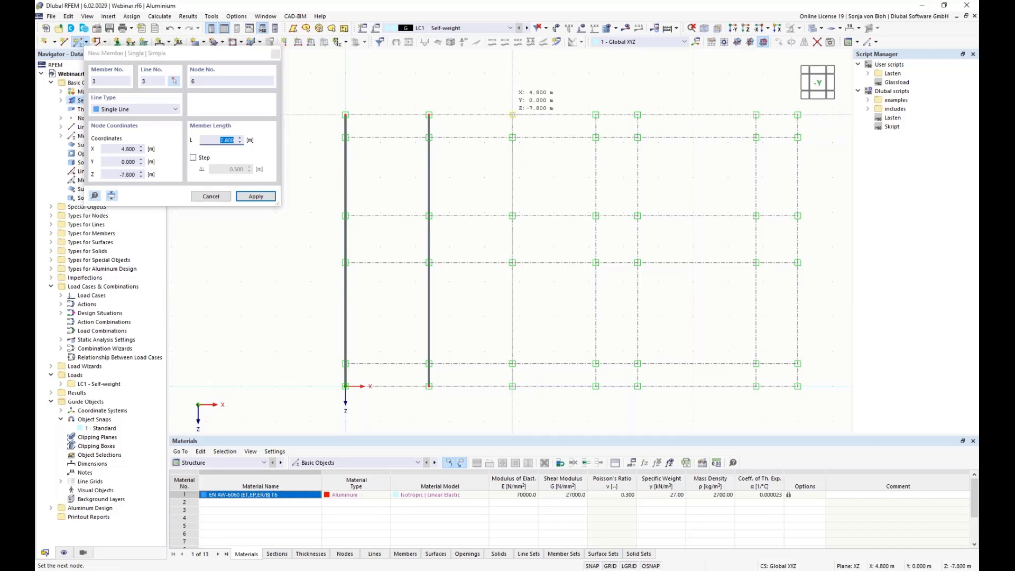
{"action": "left_click", "coordinate": [595, 386]}
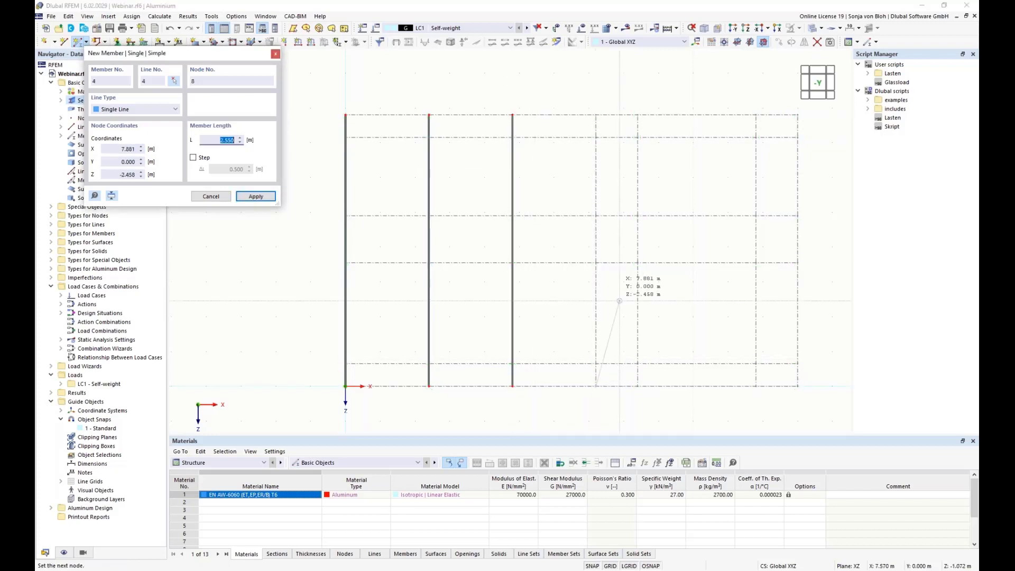
{"action": "left_click", "coordinate": [596, 115]}
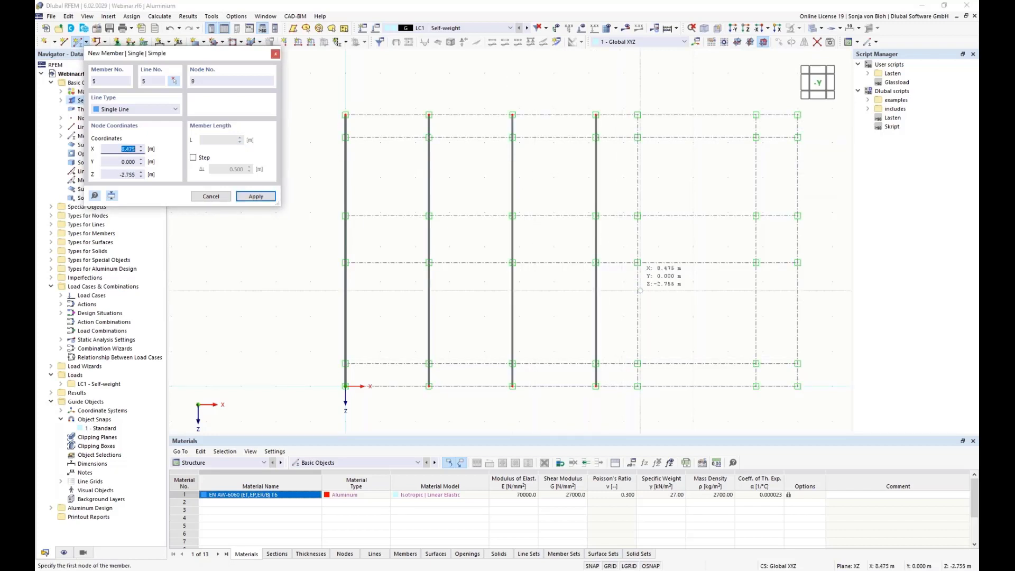
Draw vertical members on the last three vertical grid lines, ending at X = 13 m, each from Z = 0 to Z = -7.8 m
{"action": "left_click", "coordinate": [638, 385]}
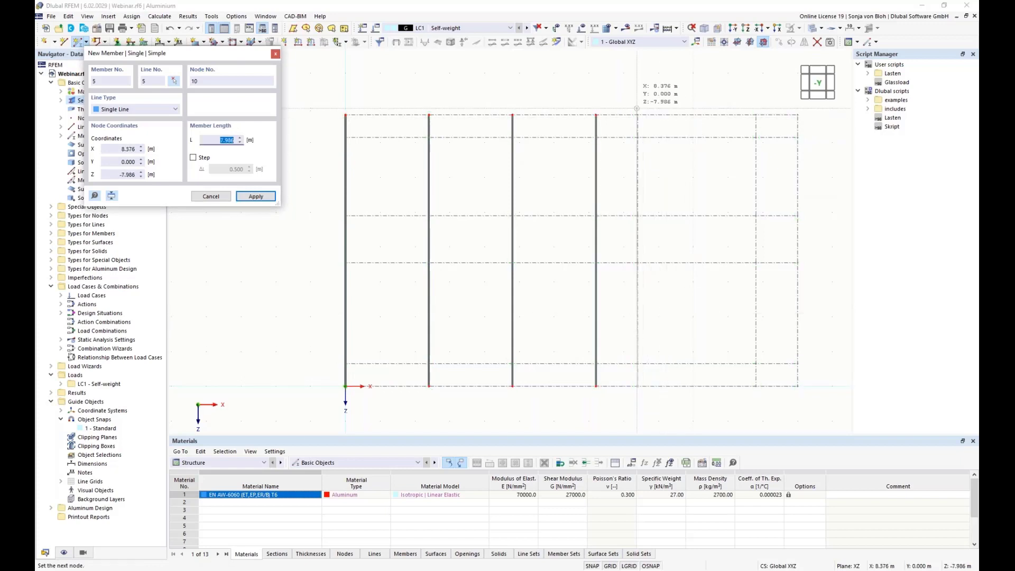
{"action": "left_click", "coordinate": [637, 115]}
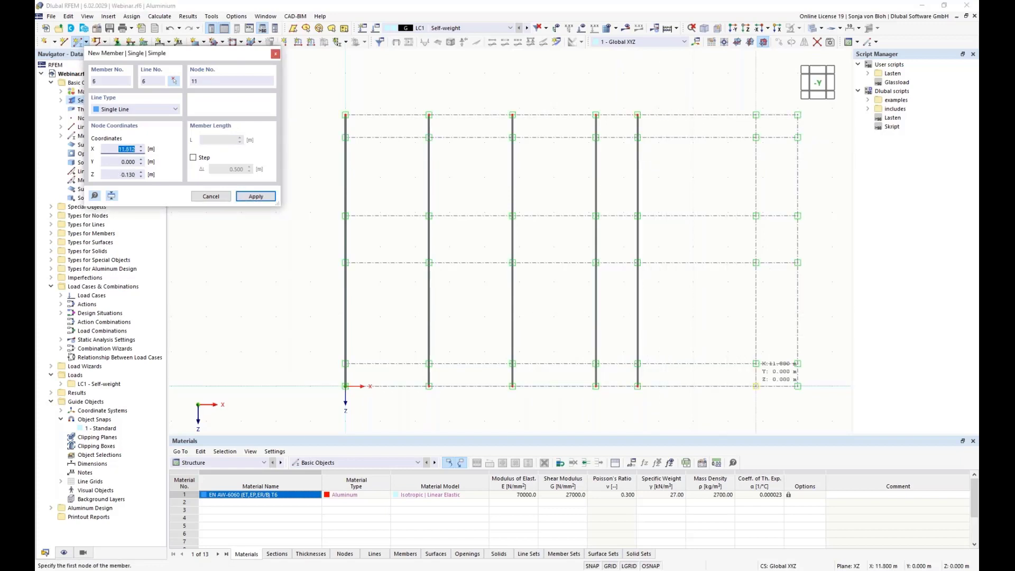
{"action": "left_click", "coordinate": [756, 386]}
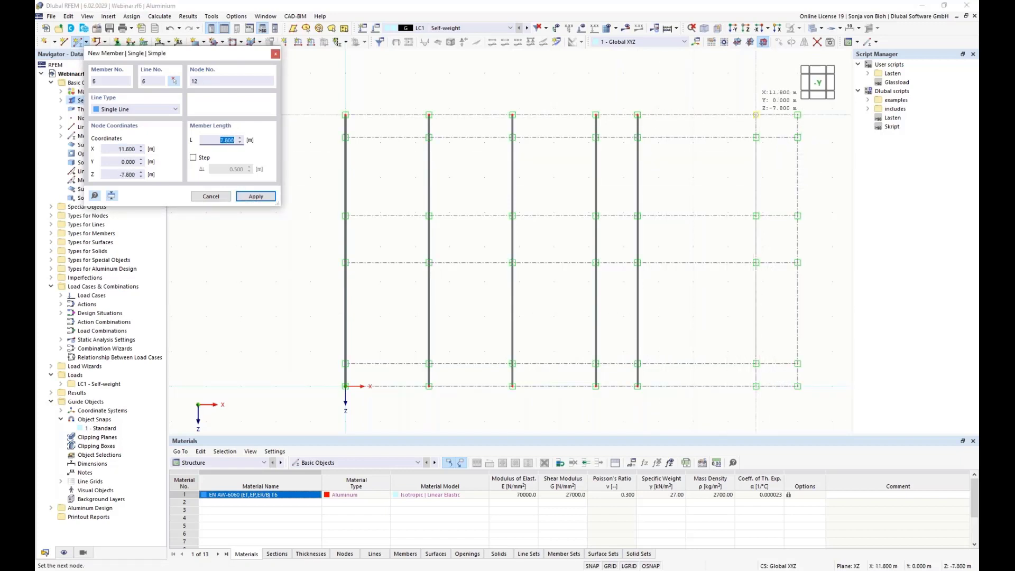
{"action": "left_click", "coordinate": [756, 114]}
{"action": "left_click", "coordinate": [798, 385]}
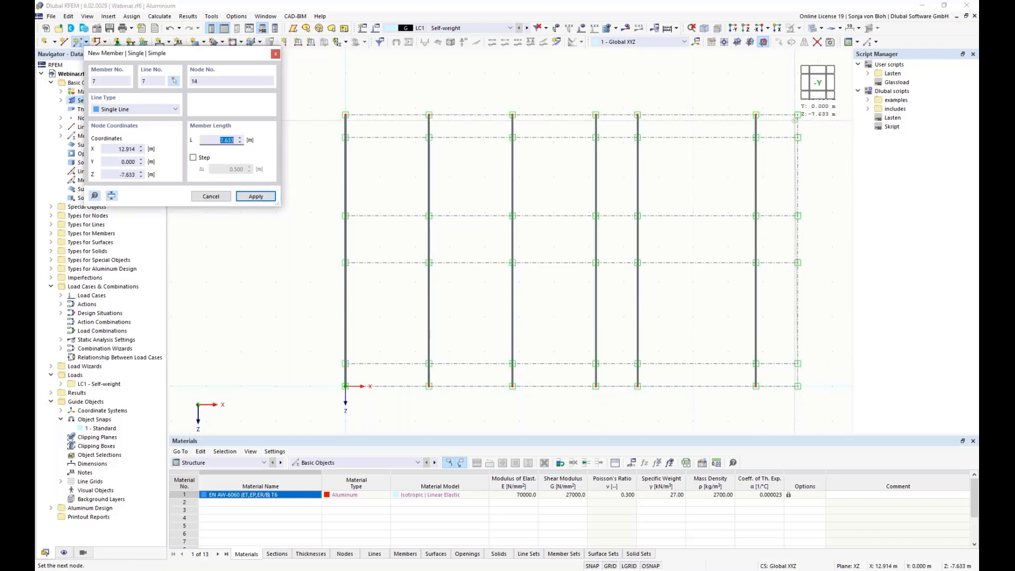
{"action": "left_click", "coordinate": [797, 115]}
{"action": "key", "text": "Escape"}
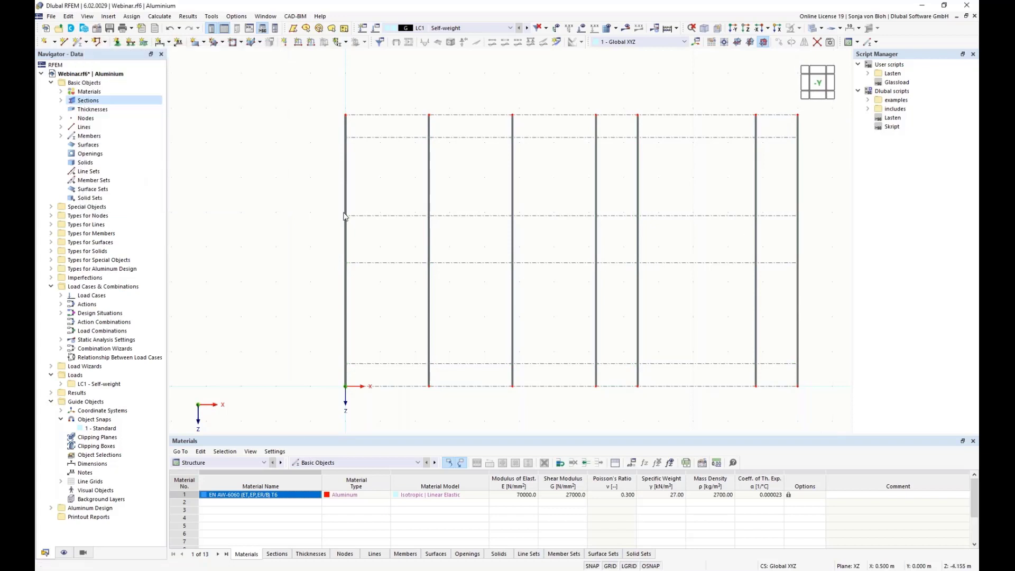
Check the Auto Connect Lines/Members option, and start a new Beispiel 1 beam member with a rotation angle of 270°
{"action": "right_click", "coordinate": [216, 164]}
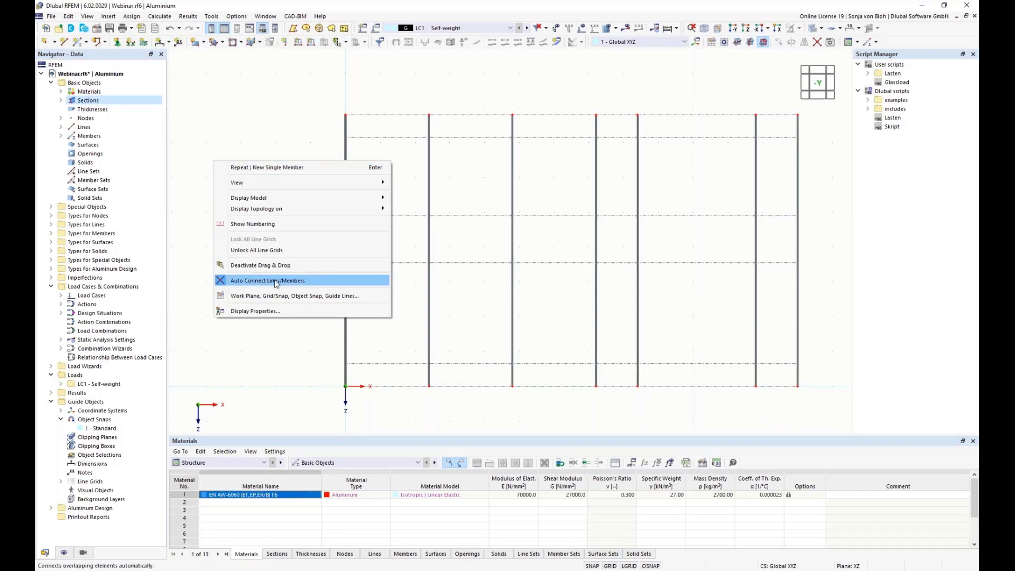
{"action": "left_click", "coordinate": [267, 354]}
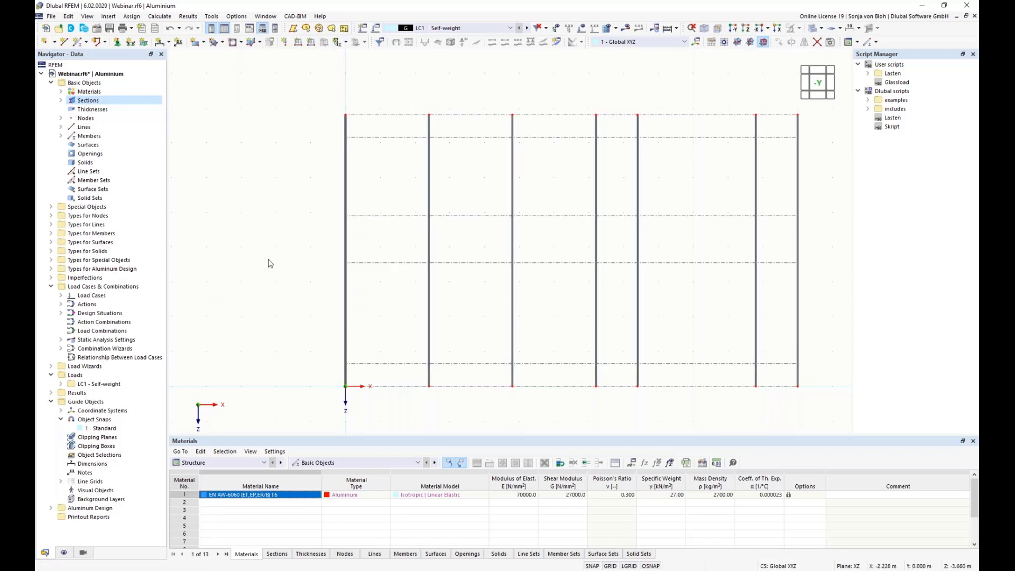
{"action": "left_click", "coordinate": [79, 45]}
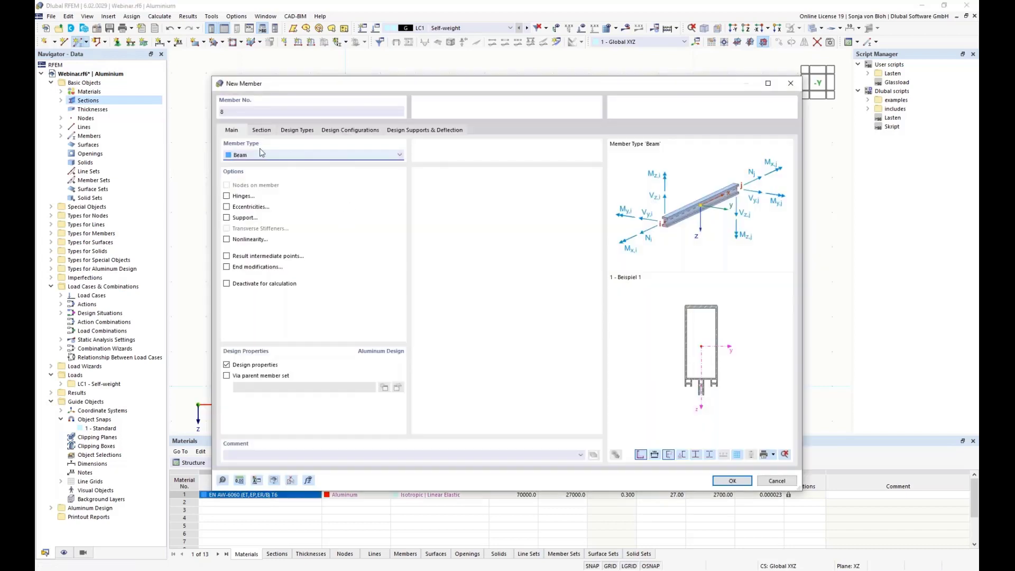
{"action": "left_click", "coordinate": [261, 130]}
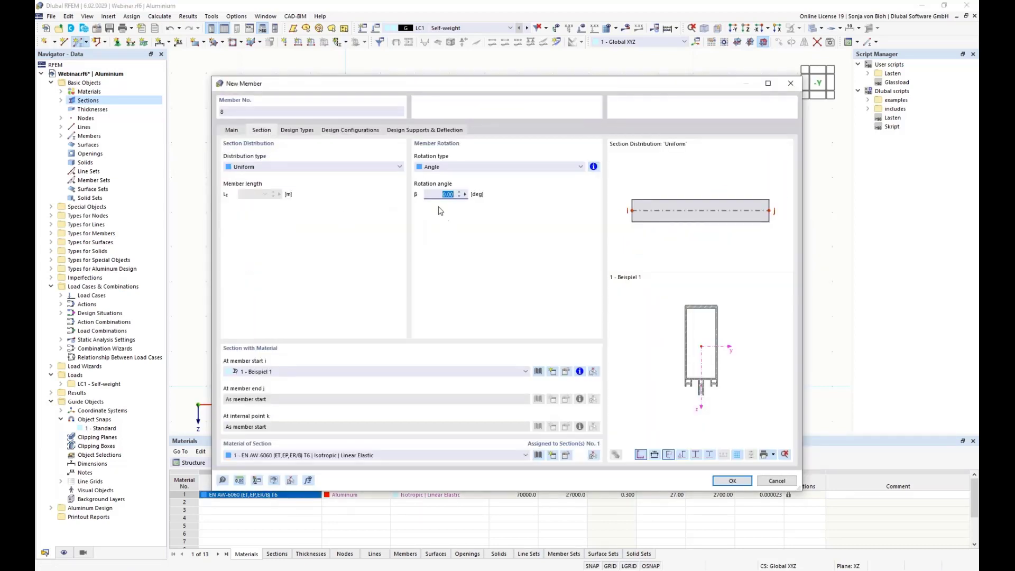
{"action": "type", "text": "270"}
Enable hinges for the member, create a Local xyz hinge releasing φy and φz, and assign it to both the member's start and end
{"action": "left_click", "coordinate": [232, 131]}
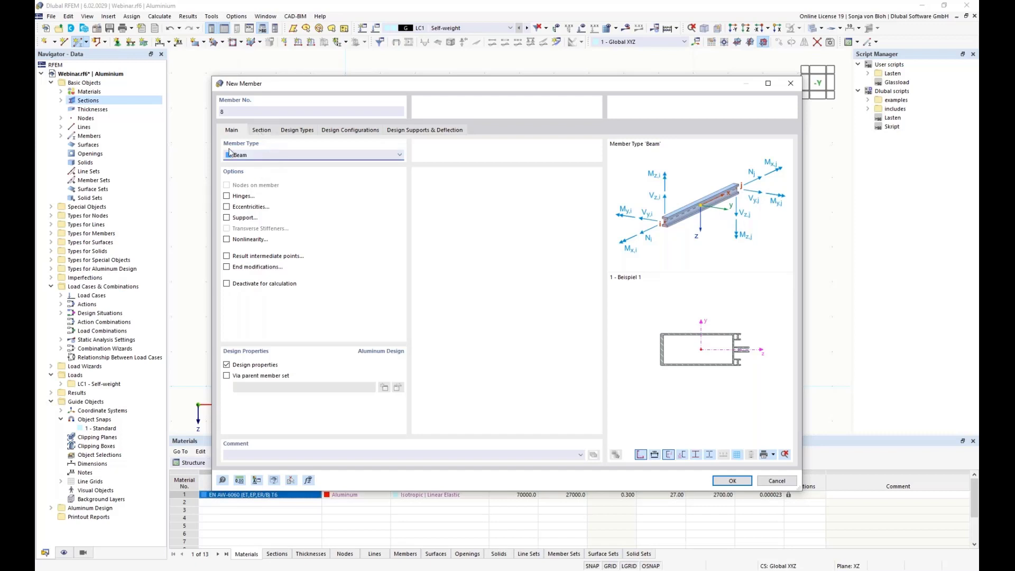
{"action": "left_click", "coordinate": [227, 196]}
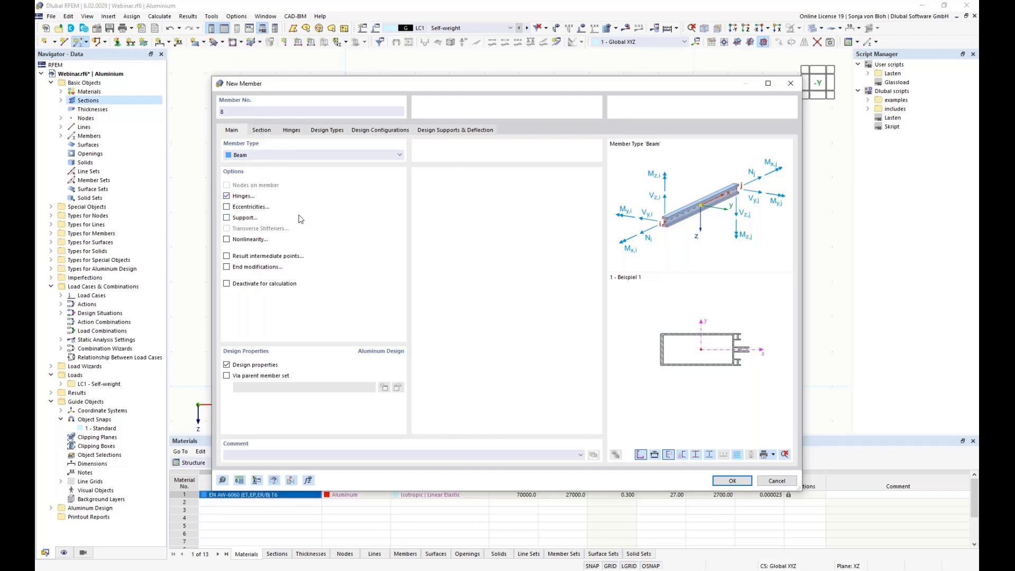
{"action": "left_click", "coordinate": [297, 134]}
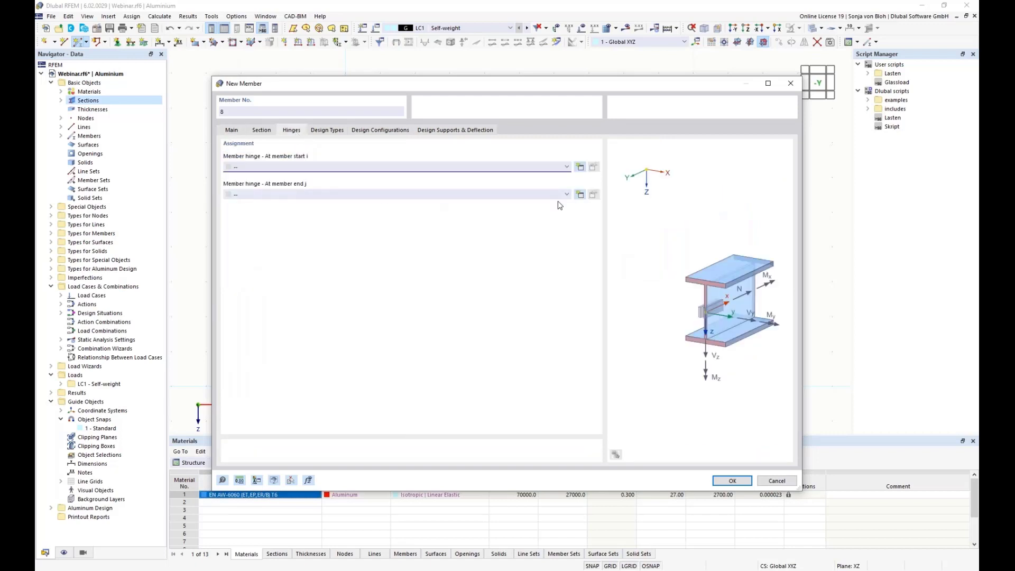
{"action": "left_click", "coordinate": [580, 167]}
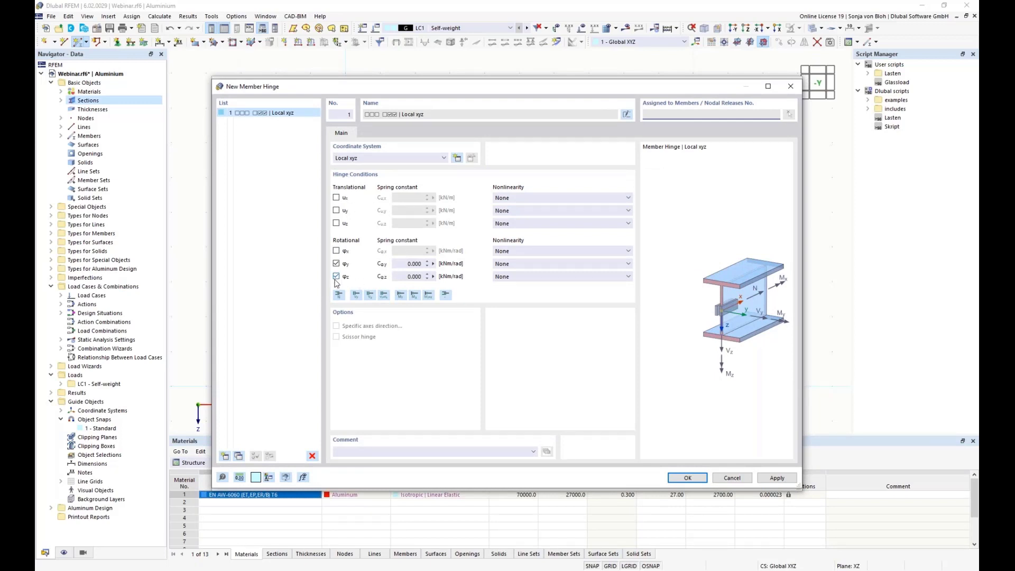
{"action": "left_click", "coordinate": [687, 477]}
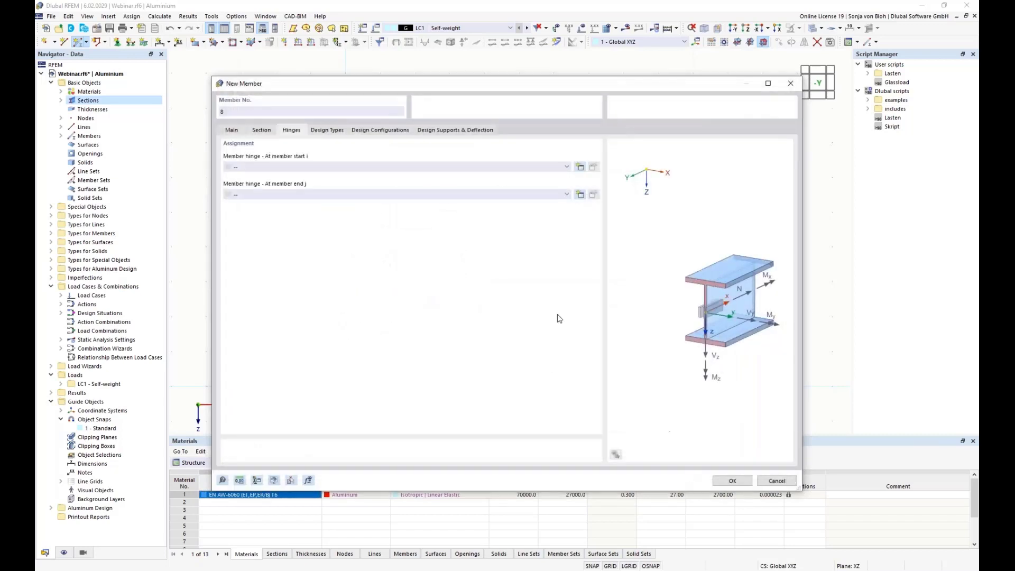
{"action": "left_click", "coordinate": [510, 194]}
{"action": "left_click", "coordinate": [474, 212]}
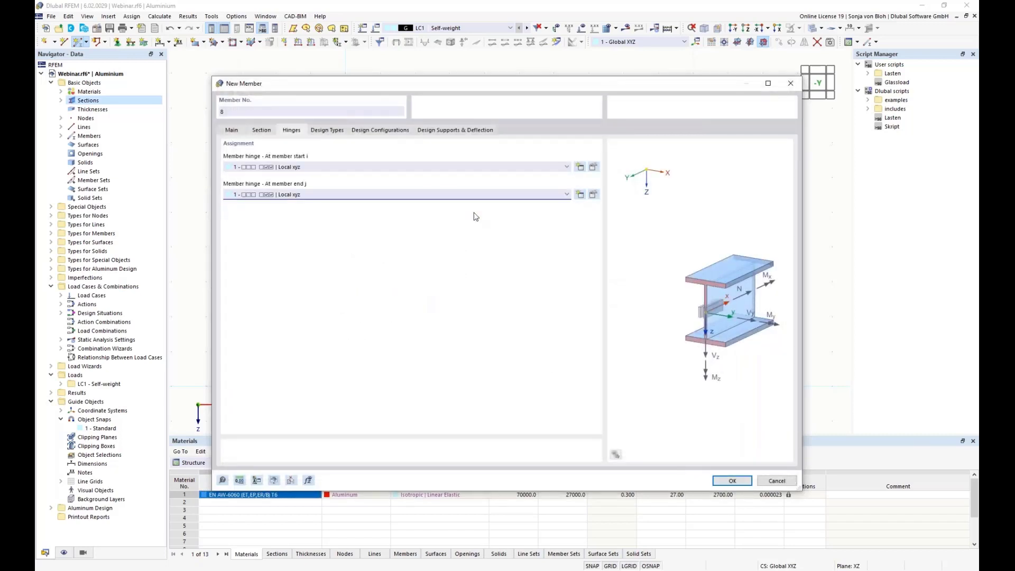
{"action": "left_click", "coordinate": [732, 481]}
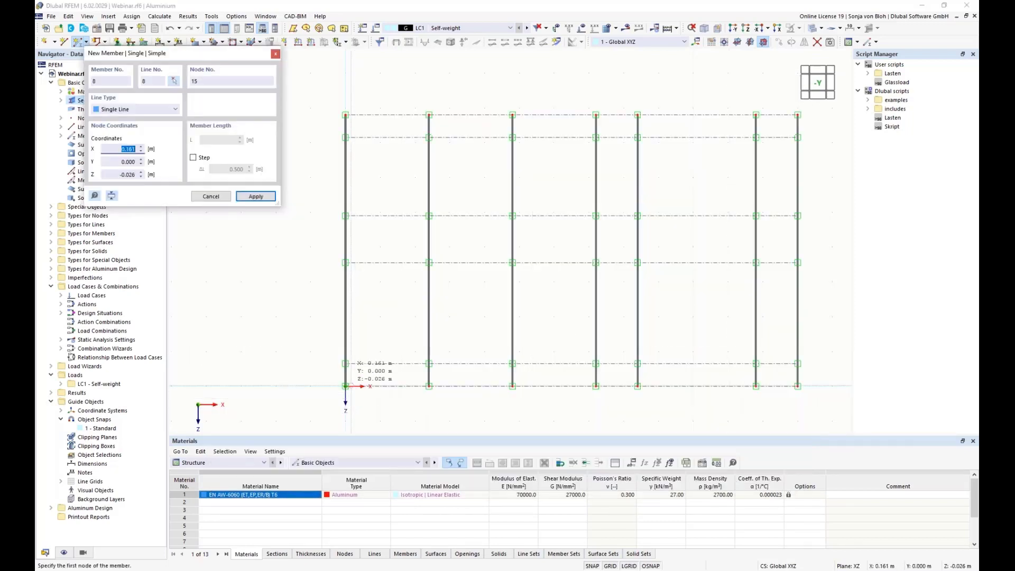
Draw hinged horizontal members across the full grid width at Z = 0, Z = -0.65 m and Z = -3.55 m
{"action": "left_click", "coordinate": [345, 386]}
{"action": "left_click", "coordinate": [797, 386]}
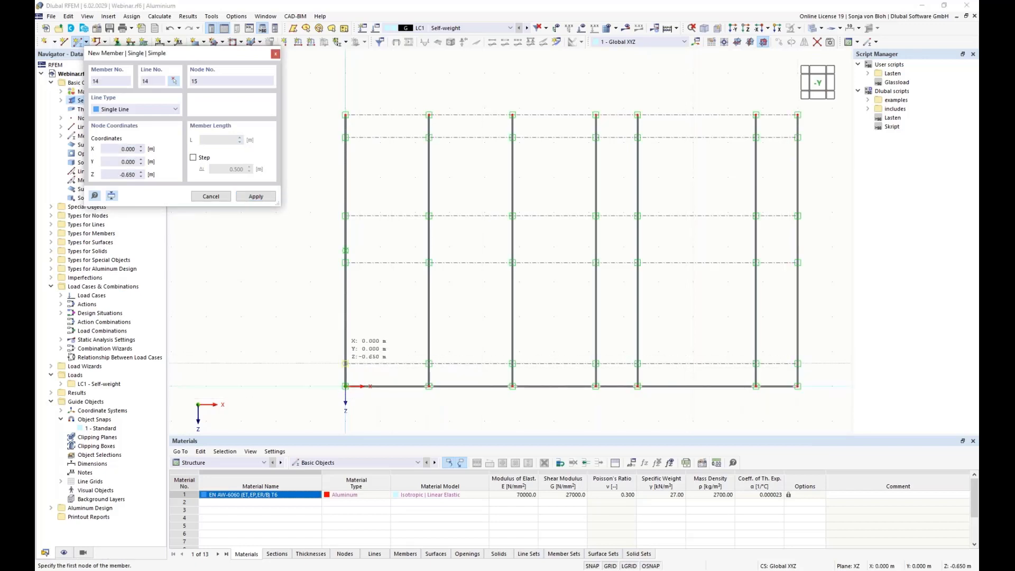
{"action": "left_click", "coordinate": [345, 363]}
{"action": "left_click", "coordinate": [797, 364]}
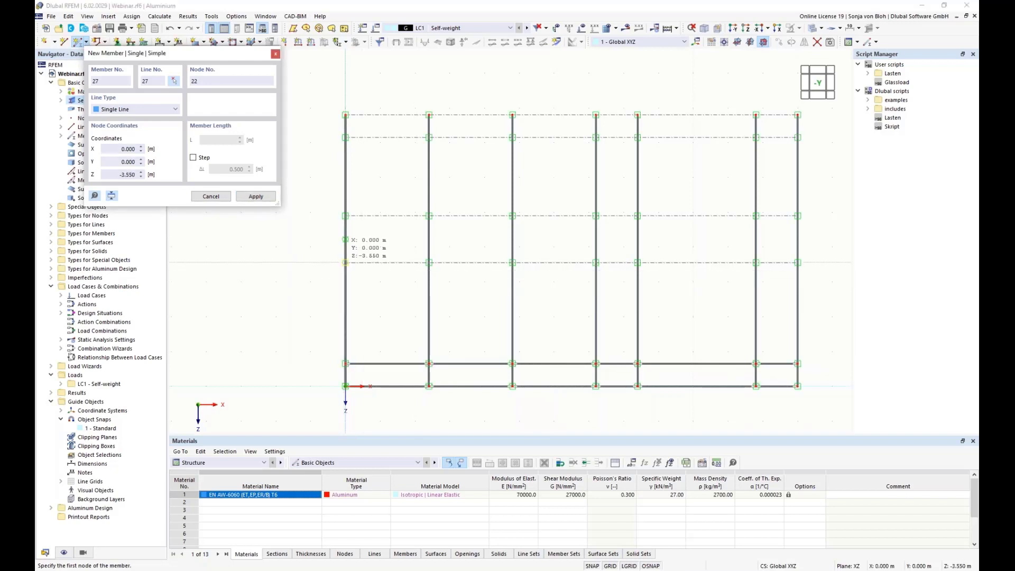
{"action": "left_click", "coordinate": [345, 262]}
{"action": "left_click", "coordinate": [798, 263]}
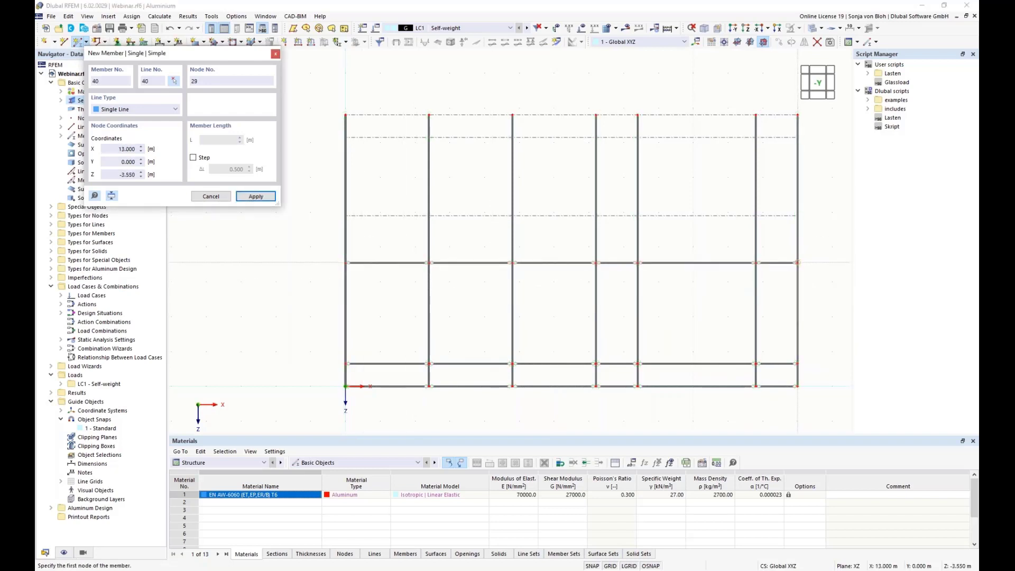
Draw hinged horizontal members across the full grid width at Z = -4.9 m, Z = -7.15 m and Z = -7.8 m
{"action": "left_click", "coordinate": [345, 216]}
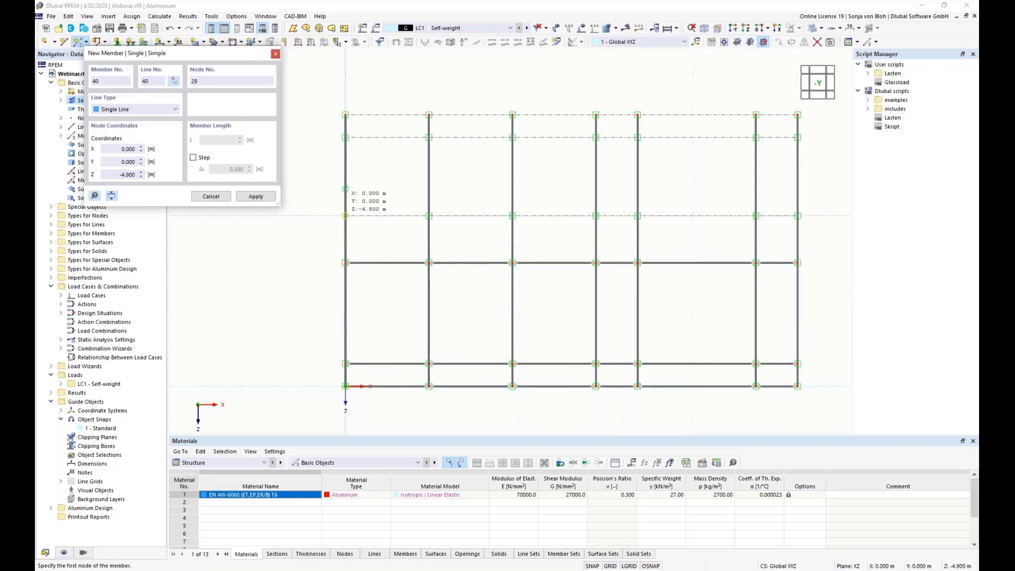
{"action": "left_click", "coordinate": [798, 216]}
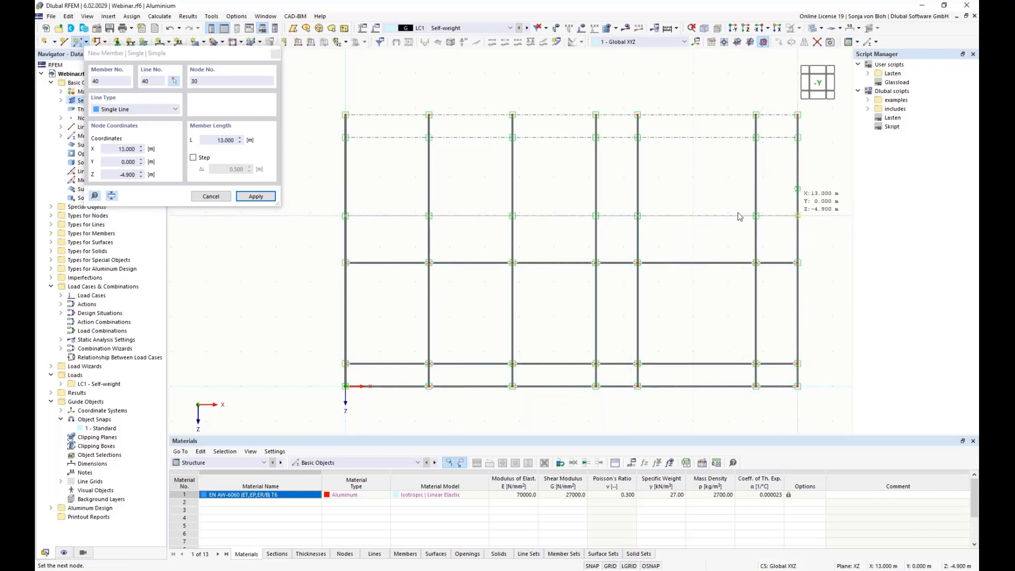
{"action": "left_click", "coordinate": [345, 137]}
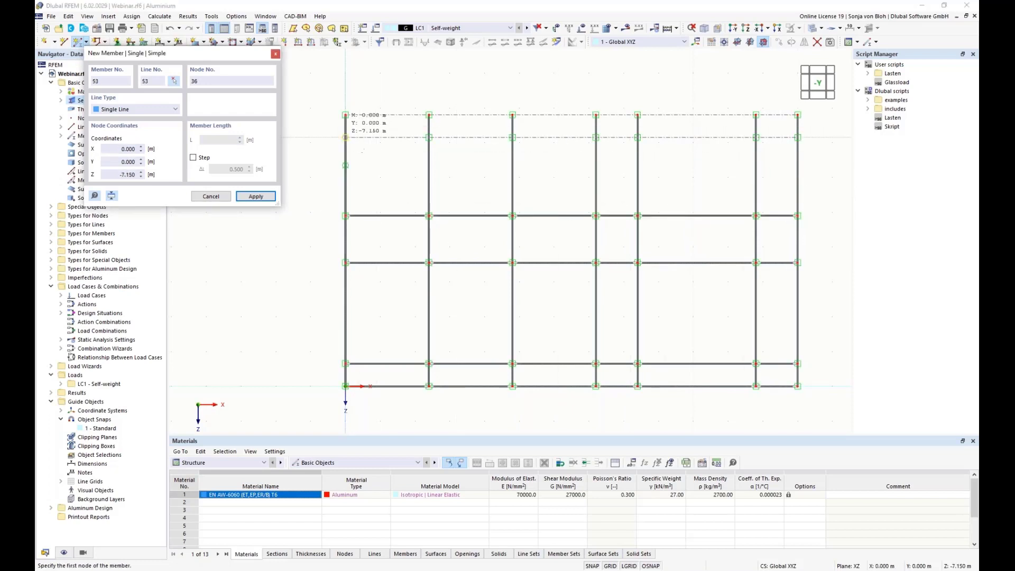
{"action": "left_click", "coordinate": [797, 138]}
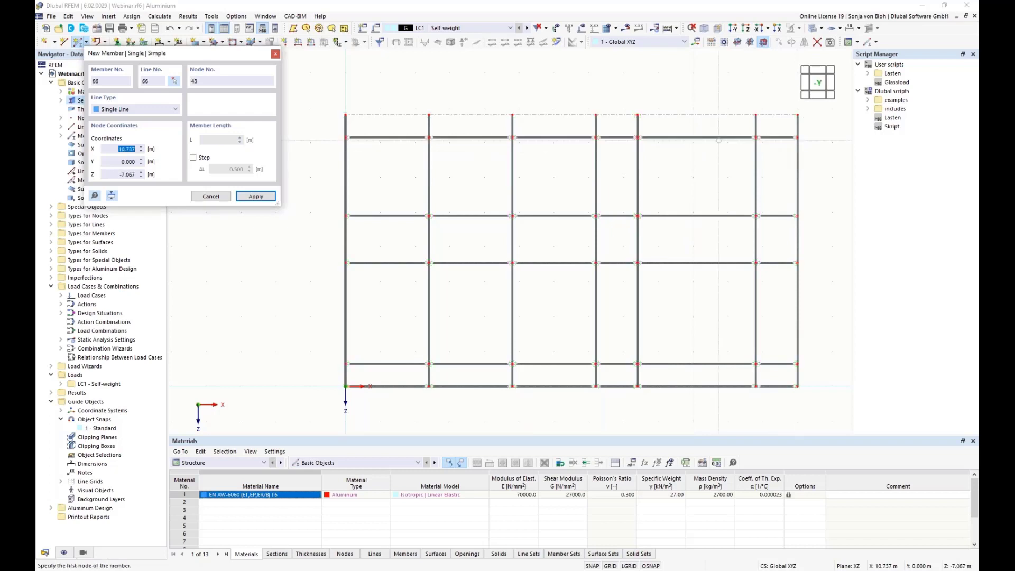
{"action": "left_click", "coordinate": [346, 118]}
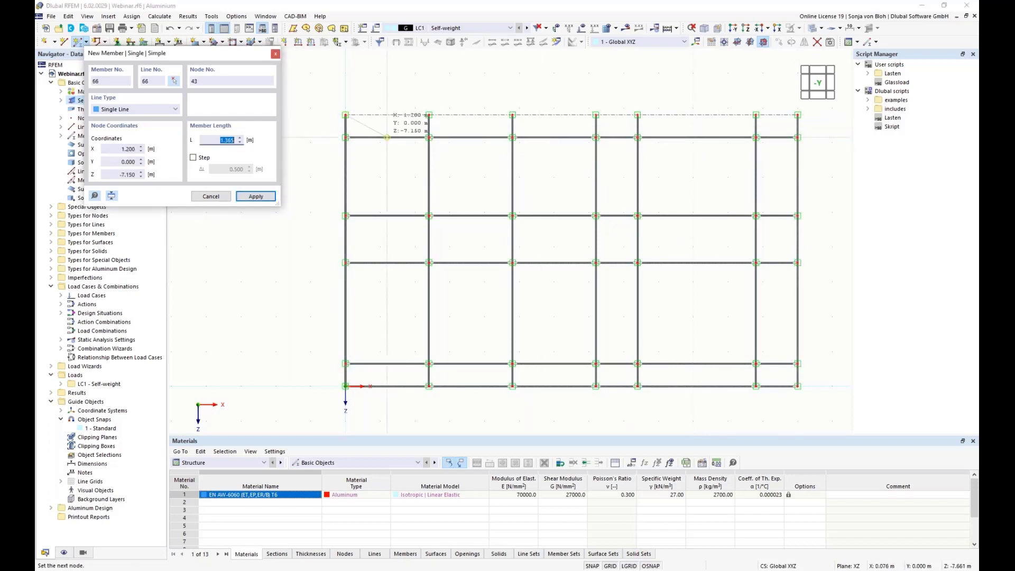
{"action": "left_click", "coordinate": [798, 115]}
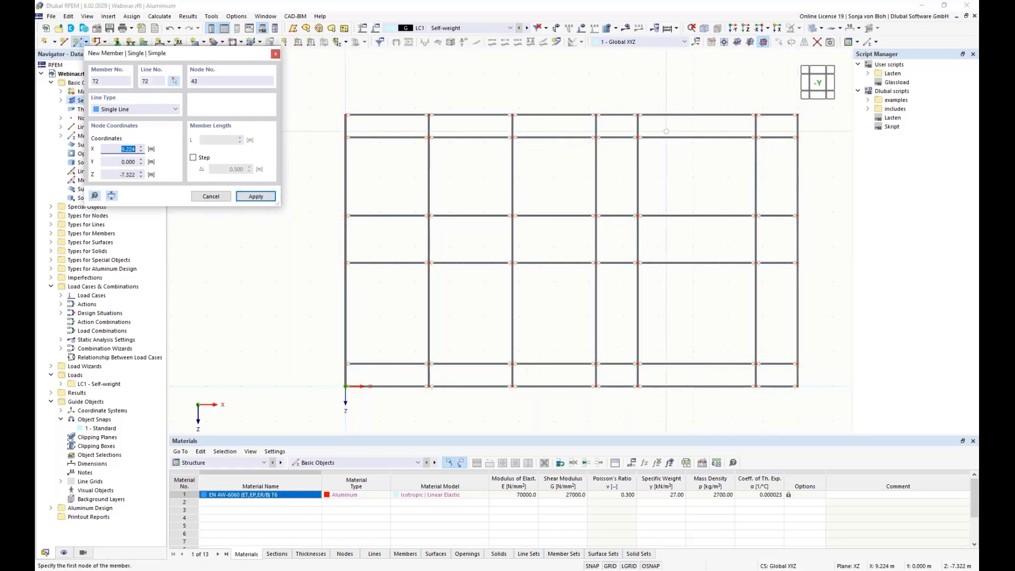
{"action": "key", "text": "Escape"}
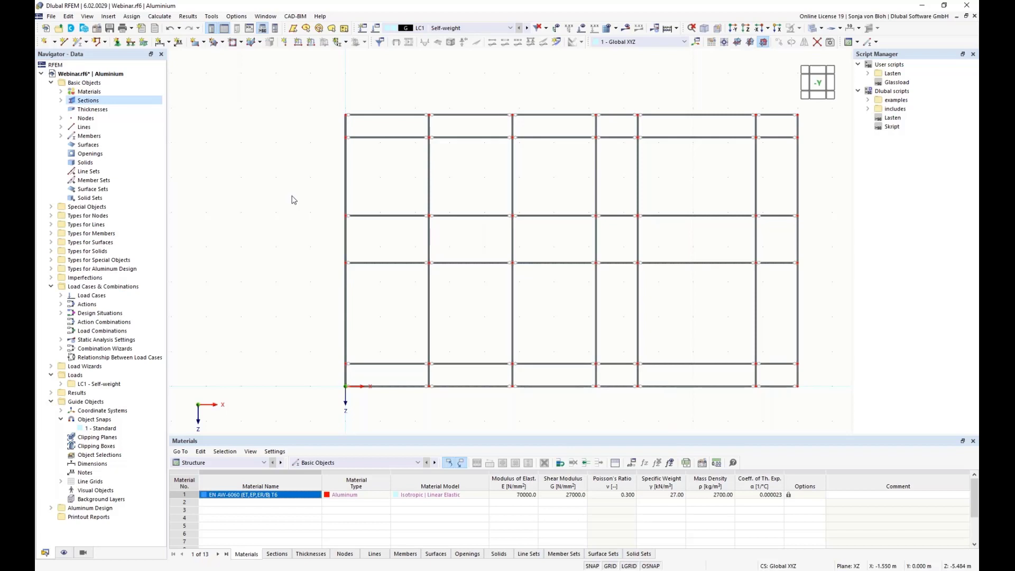
Divide the seven vertical member segments between Z = -3.55 m and Z = -4.9 m at a distance of 0.65 m from the member start
{"action": "left_click_drag", "start_coordinate": [809, 239], "coordinate": [316, 238]}
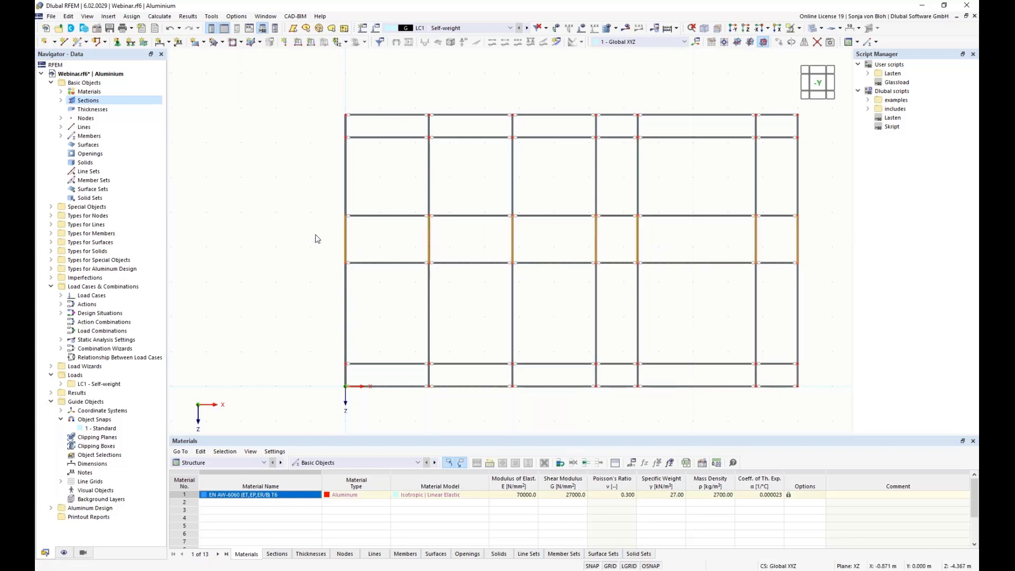
{"action": "right_click", "coordinate": [344, 237]}
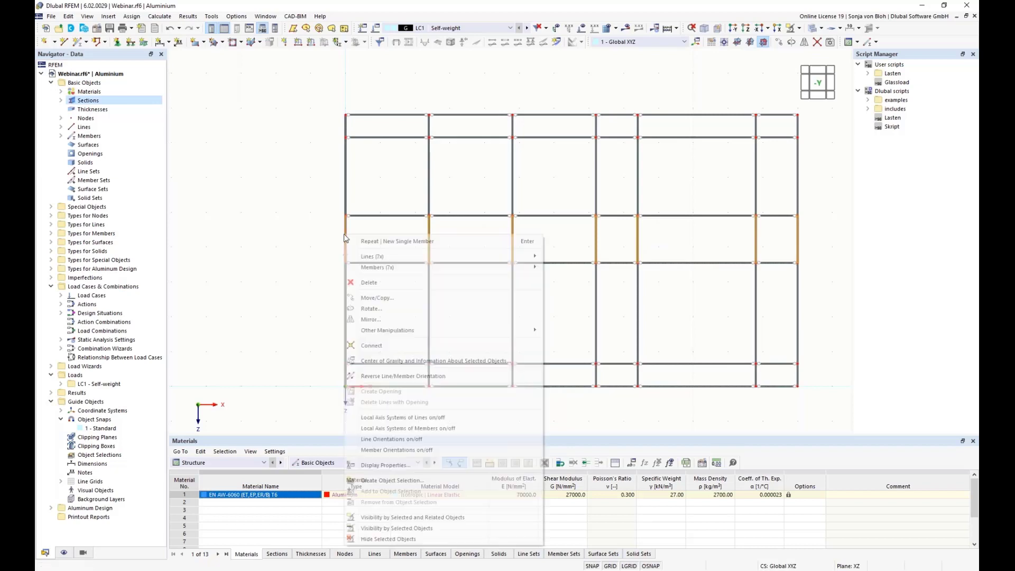
{"action": "mouse_move", "coordinate": [436, 269]}
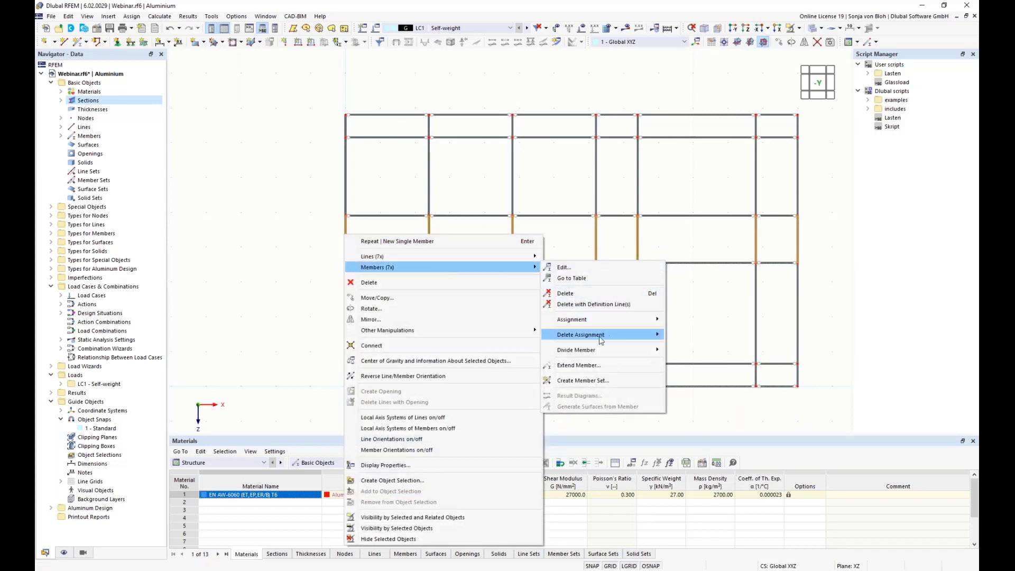
{"action": "mouse_move", "coordinate": [599, 353]}
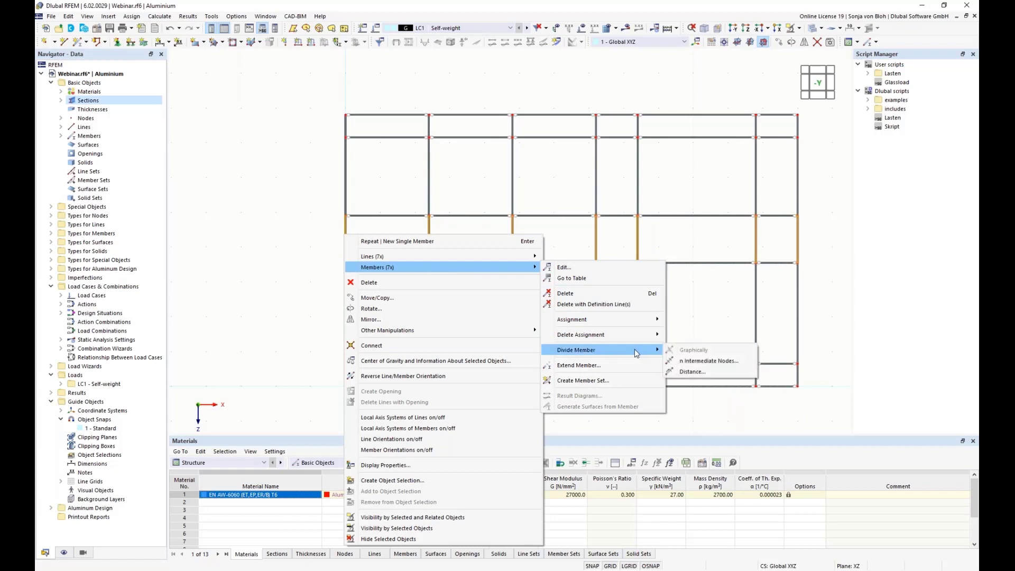
{"action": "left_click", "coordinate": [700, 372]}
{"action": "left_click", "coordinate": [341, 203]}
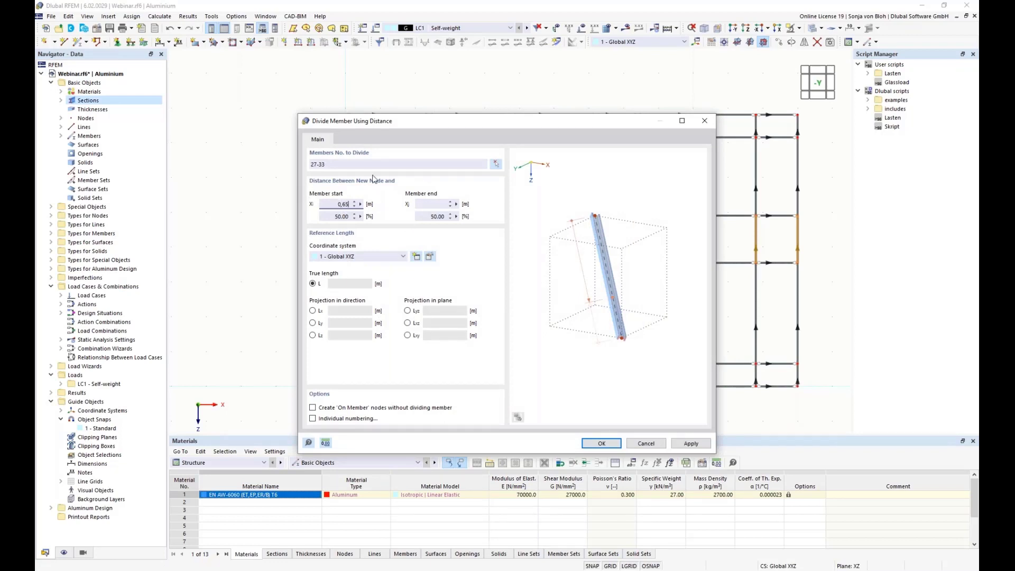
{"action": "left_click", "coordinate": [603, 443]}
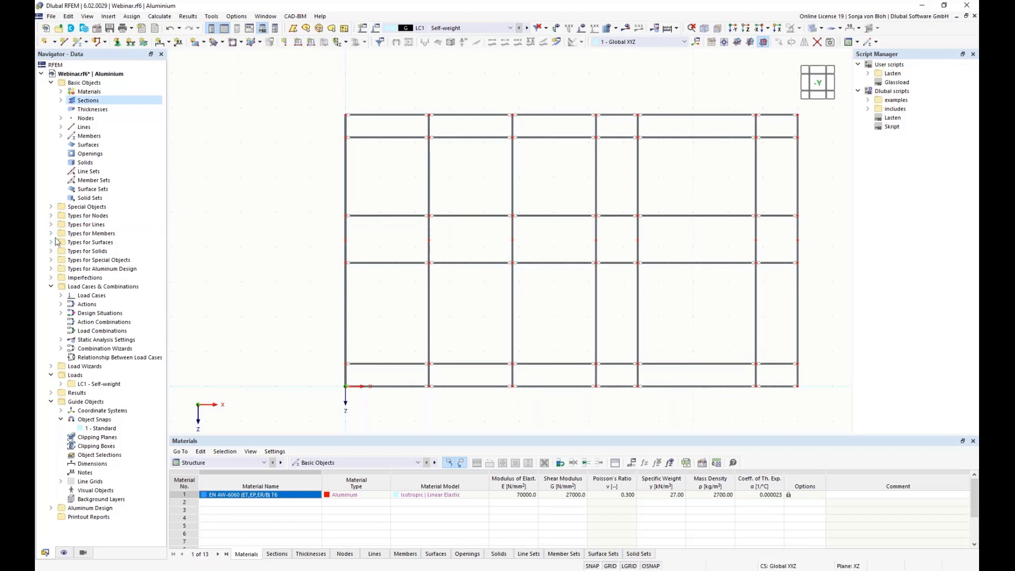
Assign the Hinged nodal support to the base node of the first vertical at the grid origin
{"action": "left_click", "coordinate": [51, 216]}
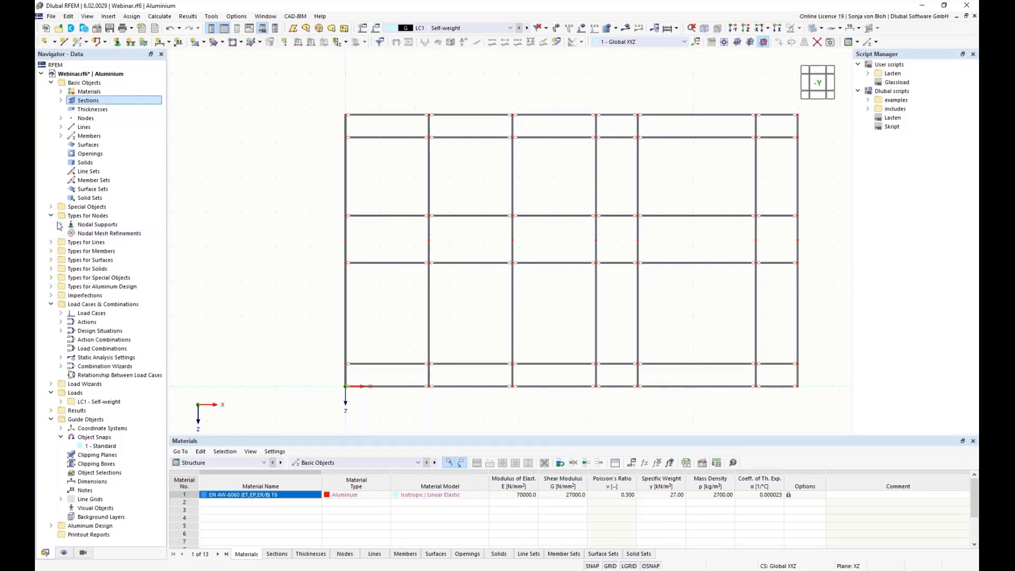
{"action": "left_click", "coordinate": [61, 225]}
{"action": "left_click", "coordinate": [89, 236]}
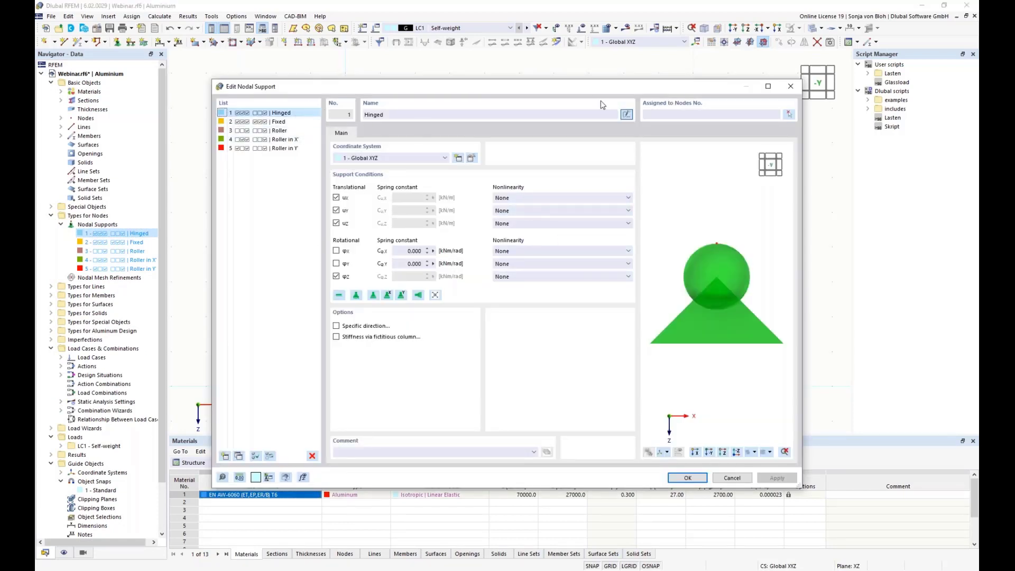
{"action": "left_click", "coordinate": [790, 115]}
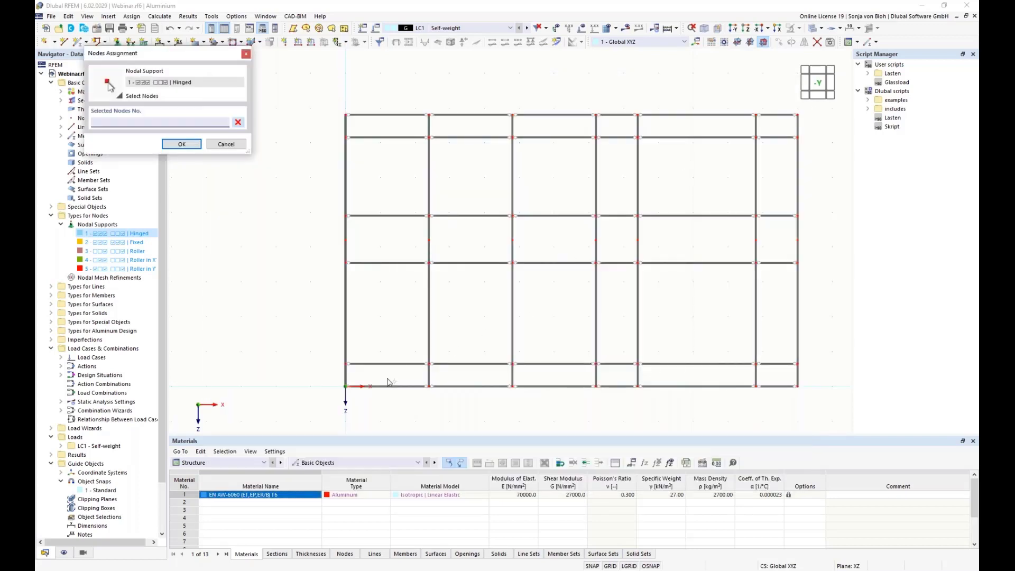
{"action": "left_click", "coordinate": [345, 386]}
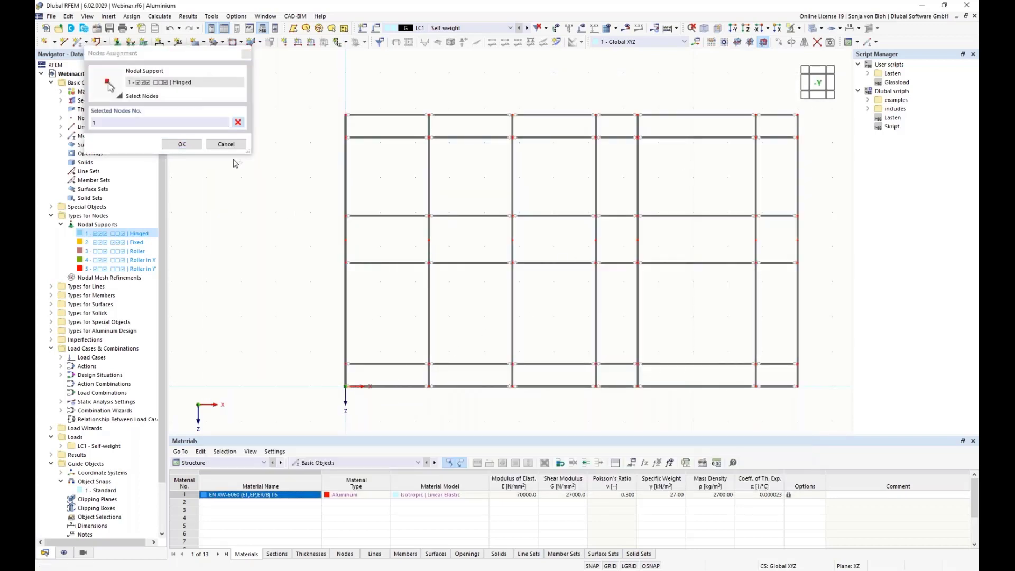
{"action": "left_click", "coordinate": [182, 144]}
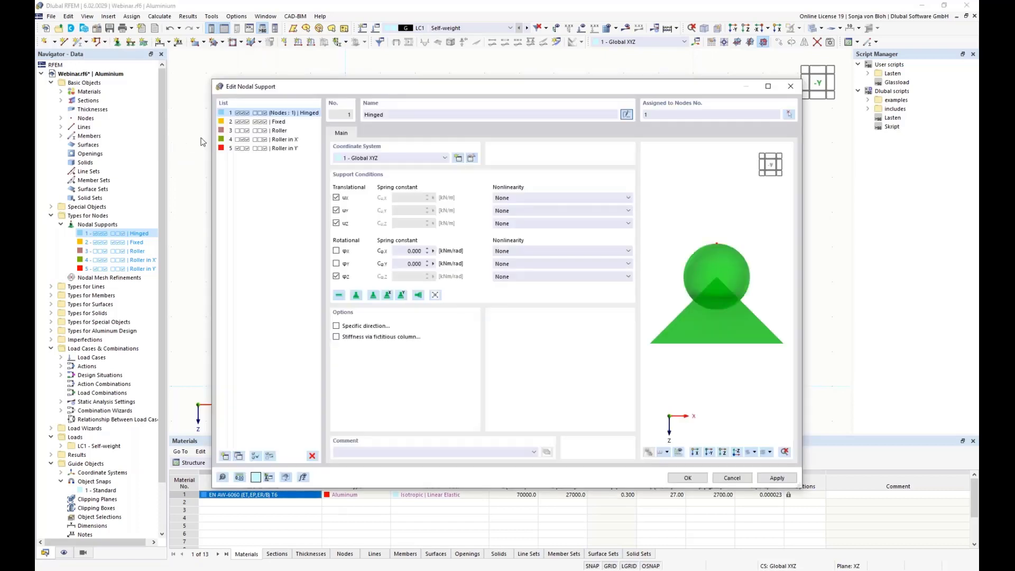
Create a nodal support with uX released and assign it to the base nodes of the other six verticals
{"action": "left_click", "coordinate": [225, 455]}
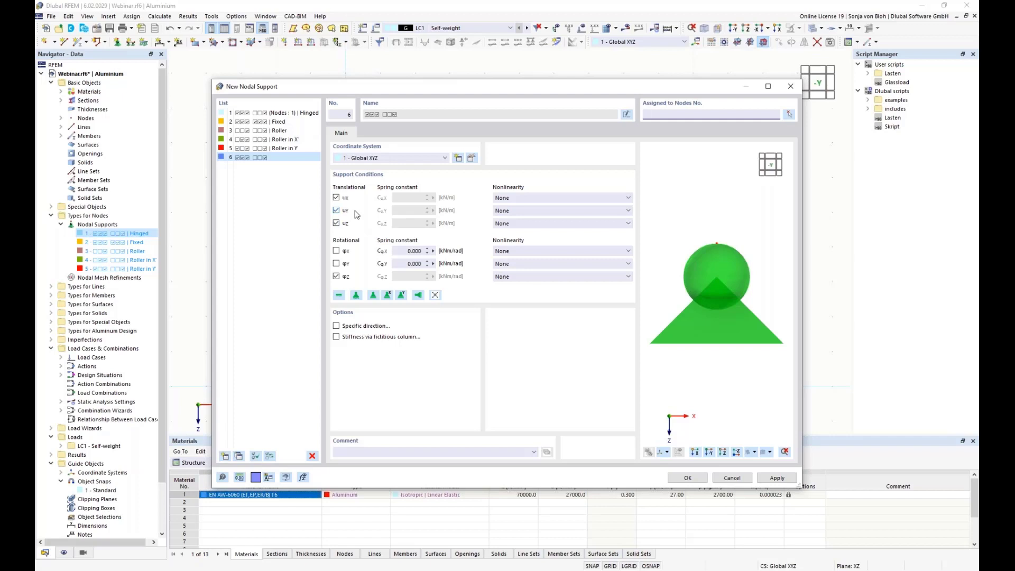
{"action": "left_click", "coordinate": [336, 198]}
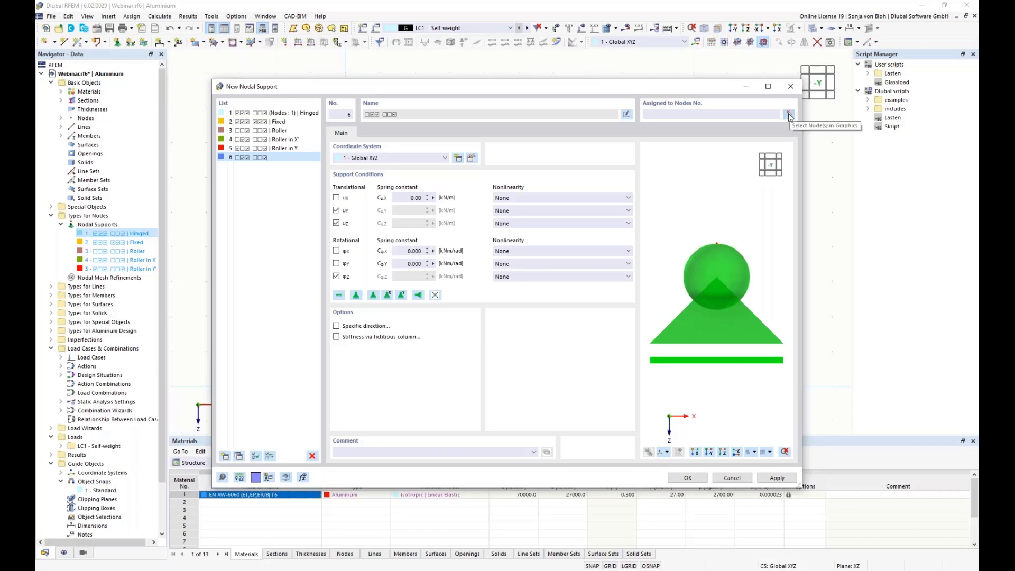
{"action": "left_click", "coordinate": [789, 116]}
{"action": "mouse_move", "coordinate": [325, 232]}
{"action": "left_mouse_down"}
{"action": "mouse_move", "coordinate": [437, 269]}
{"action": "mouse_move", "coordinate": [646, 235]}
{"action": "mouse_move", "coordinate": [573, 249]}
{"action": "mouse_move", "coordinate": [316, 232]}
{"action": "left_mouse_up"}
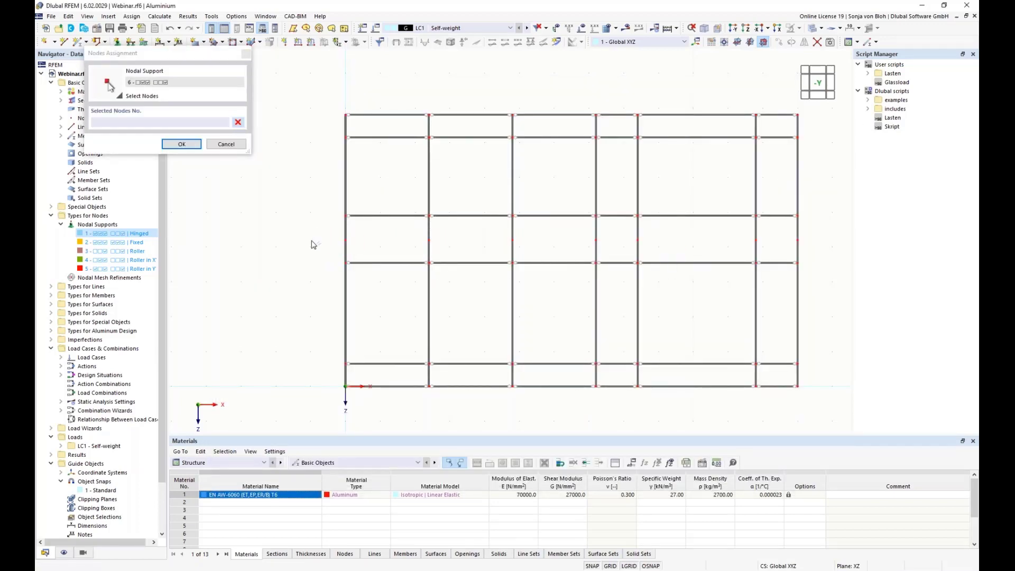
{"action": "left_click_drag", "start_coordinate": [411, 375], "coordinate": [844, 399]}
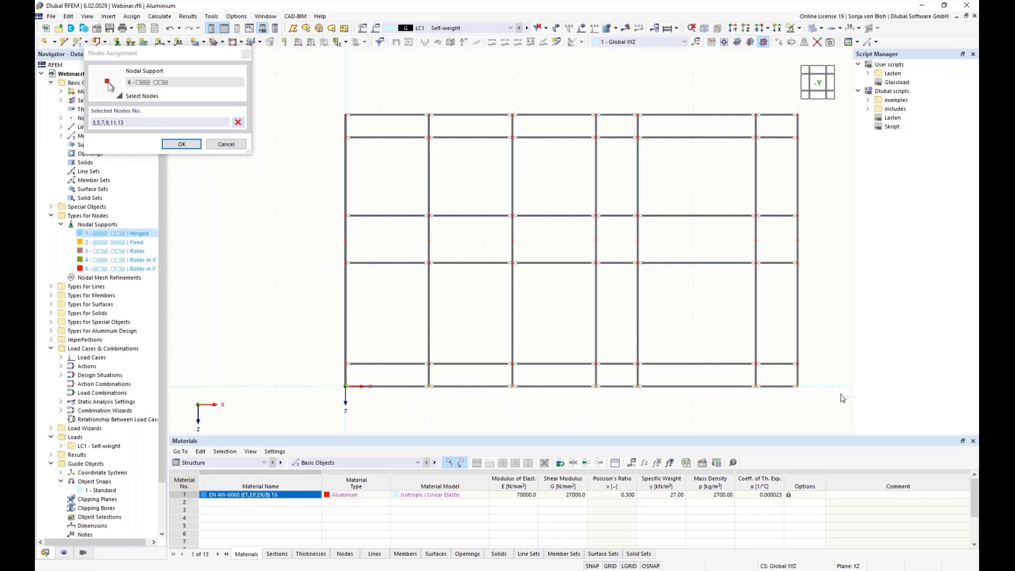
{"action": "left_click", "coordinate": [180, 144]}
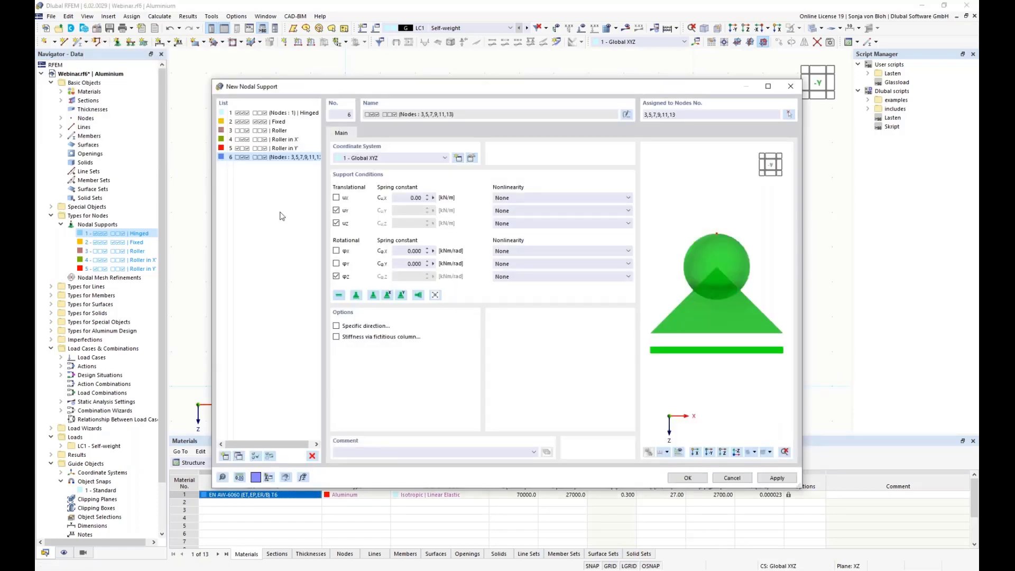
Create a nodal support fixing only uY and assign it to the seven division nodes and all top nodes except the first vertical's
{"action": "left_click", "coordinate": [224, 457]}
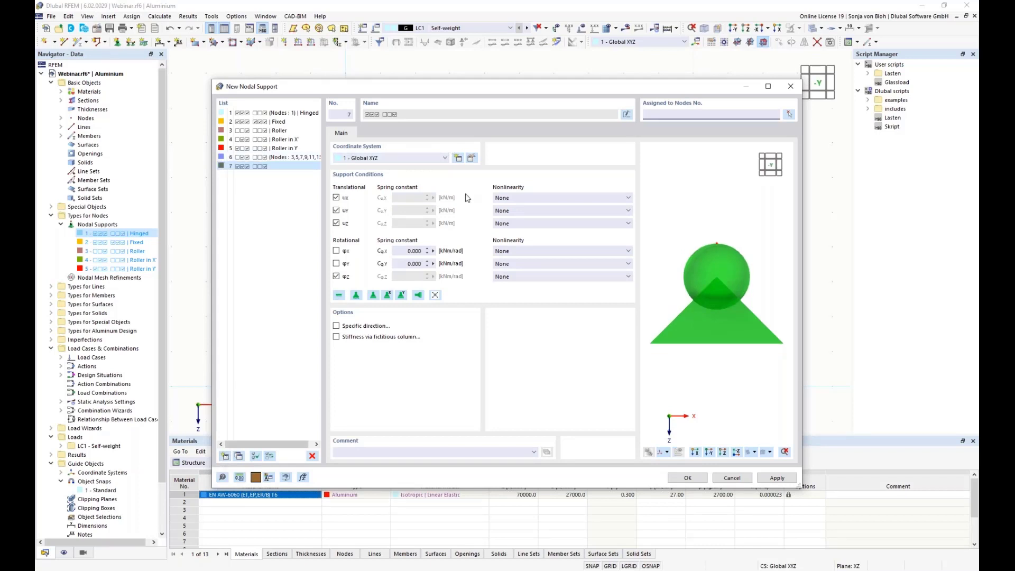
{"action": "left_click", "coordinate": [336, 198]}
{"action": "left_click", "coordinate": [336, 223]}
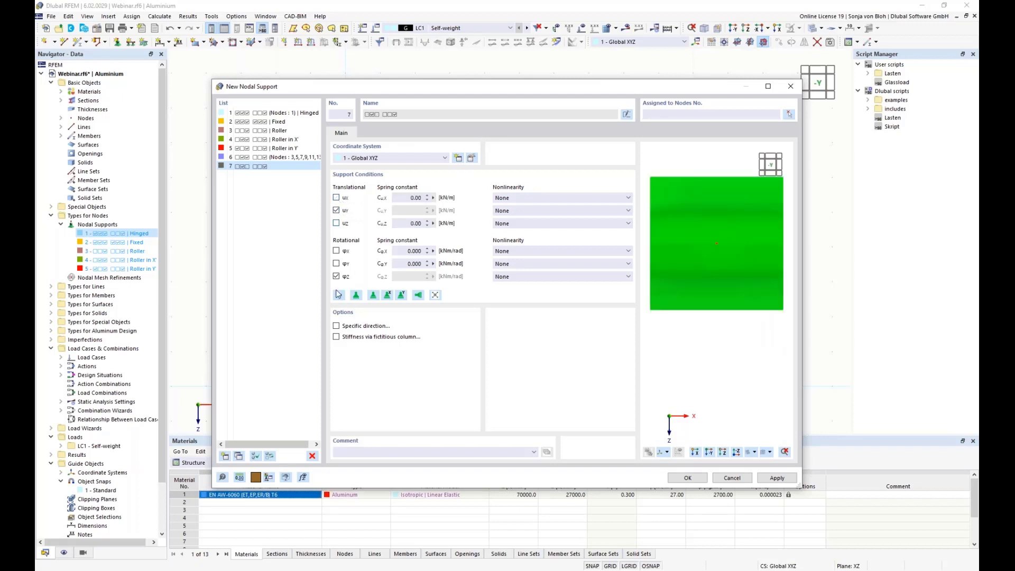
{"action": "left_click", "coordinate": [337, 276]}
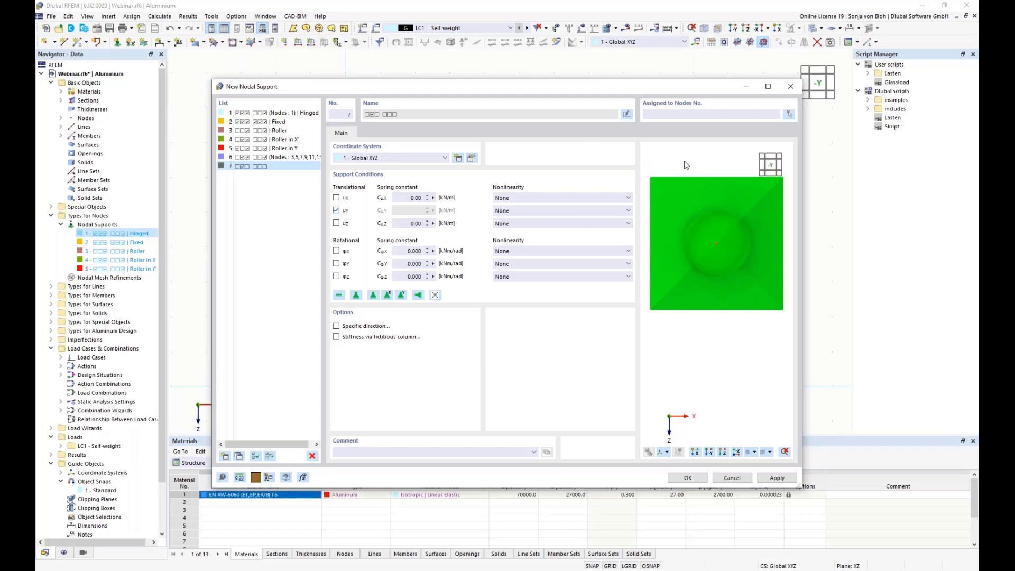
{"action": "left_click", "coordinate": [790, 114]}
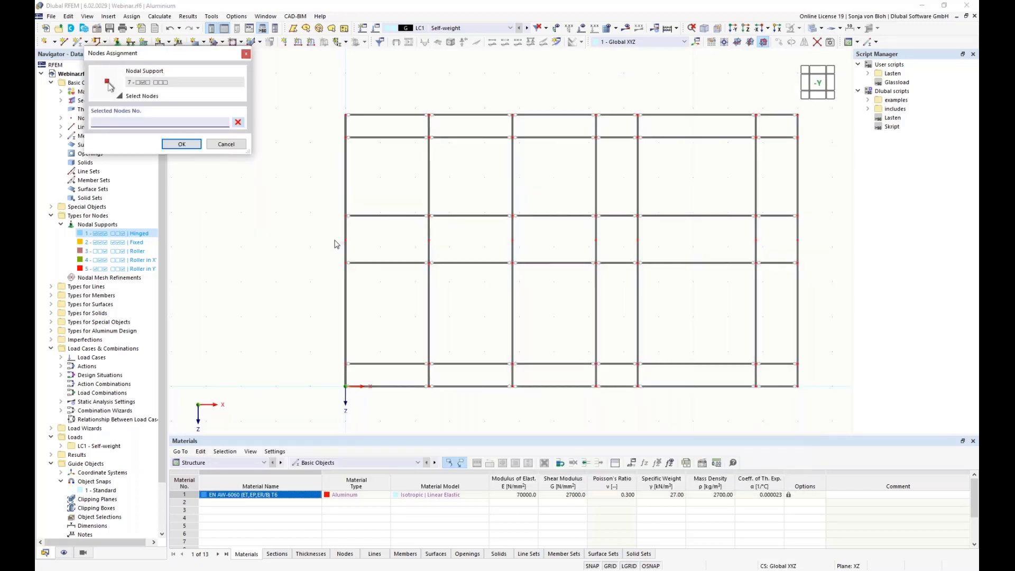
{"action": "left_click_drag", "start_coordinate": [330, 233], "coordinate": [823, 249]}
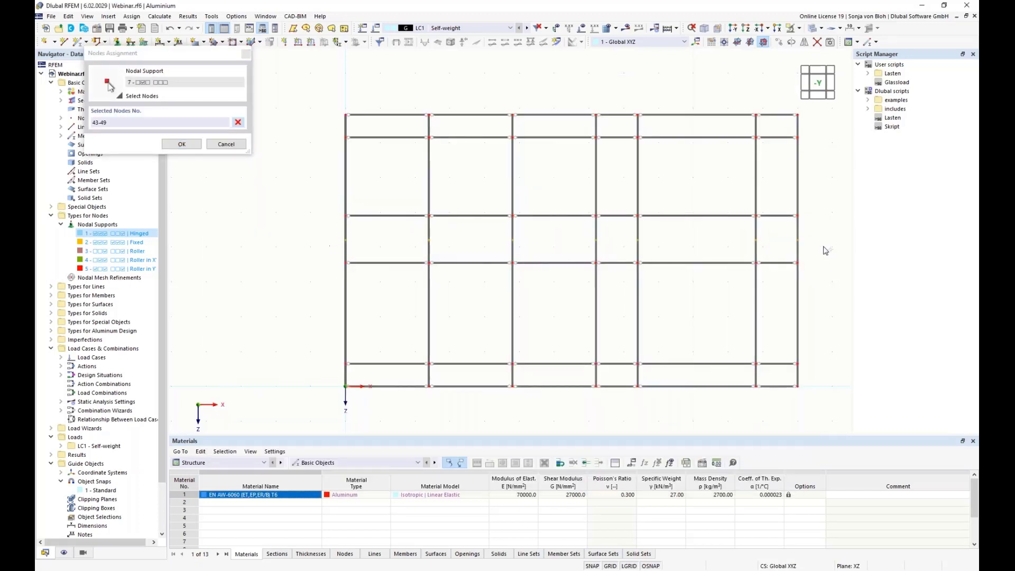
{"action": "left_click_drag", "start_coordinate": [408, 110], "coordinate": [811, 125]}
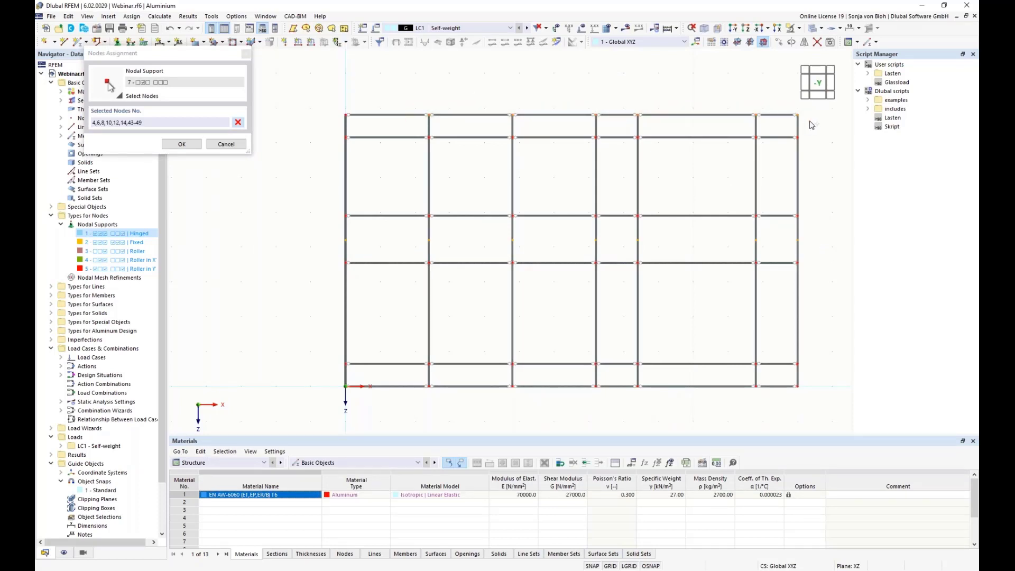
{"action": "left_click", "coordinate": [186, 146]}
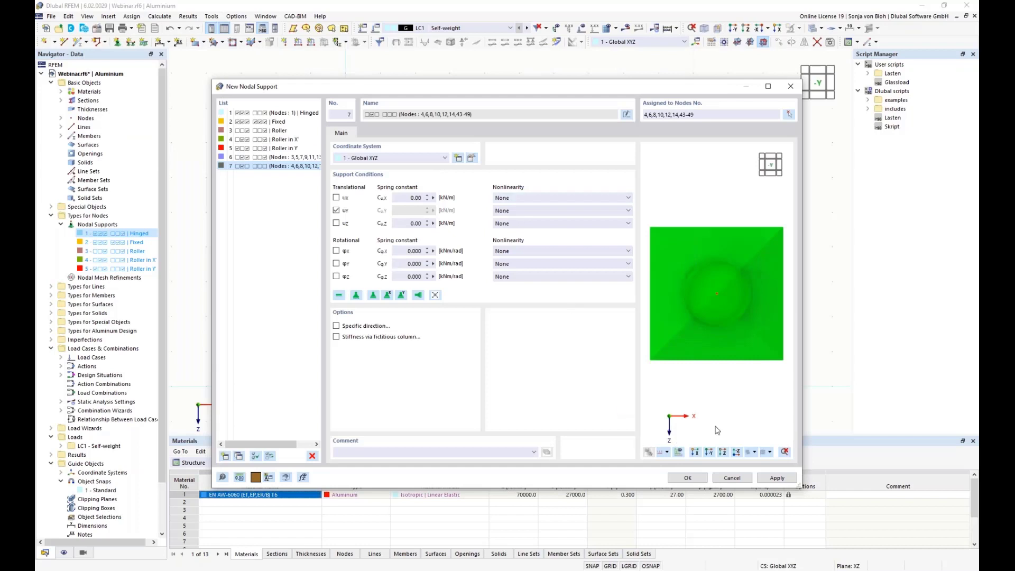
Examine which nodes carry the new uY support in the dialog's model preview, with node numbering shown
{"action": "left_click", "coordinate": [678, 453]}
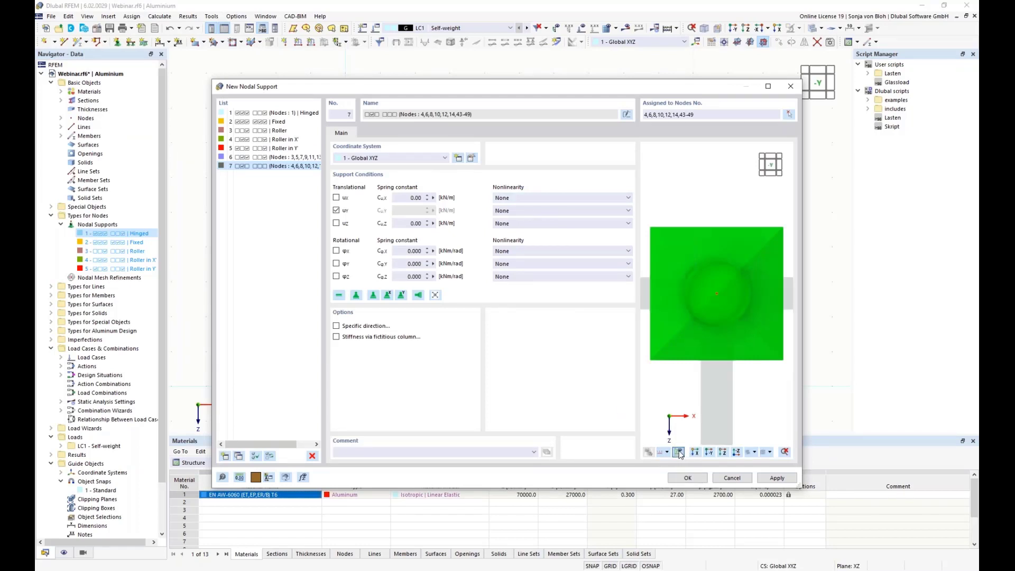
{"action": "scroll", "coordinate": [709, 288], "scroll_direction": "down", "scroll_amount": 5}
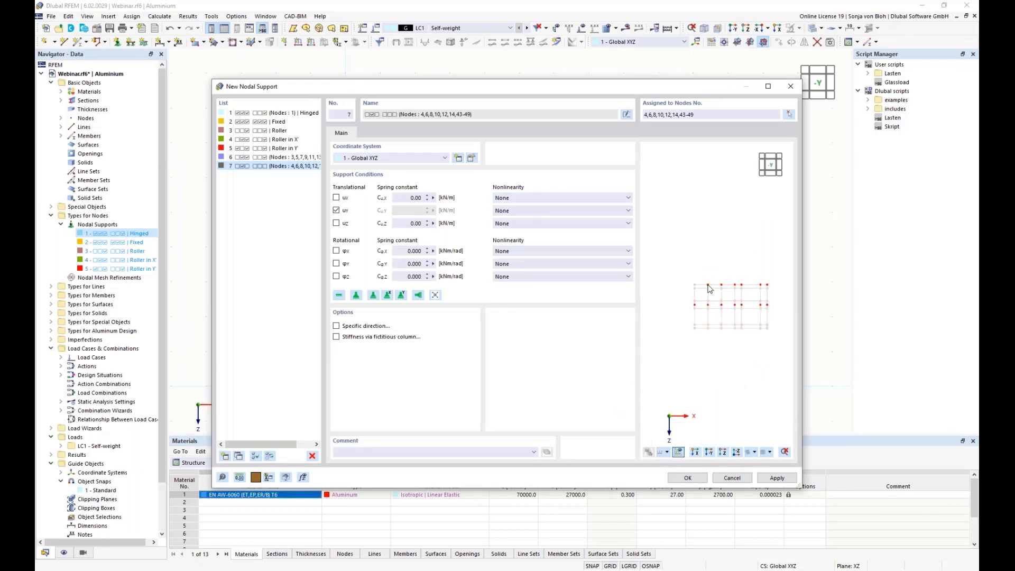
{"action": "middle_click_drag", "start_coordinate": [710, 308], "coordinate": [684, 250]}
{"action": "scroll", "coordinate": [688, 242], "scroll_direction": "up", "scroll_amount": 3}
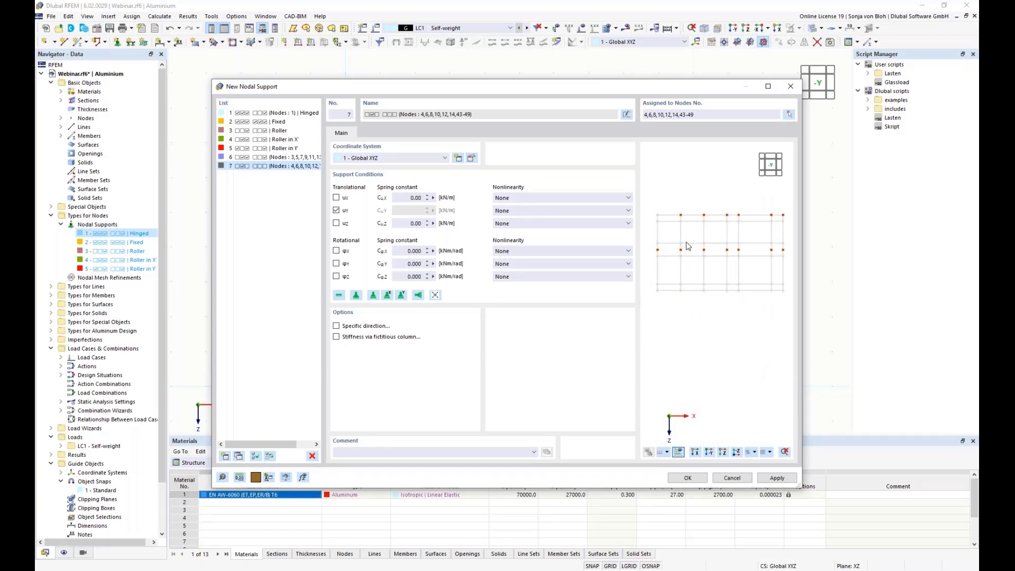
{"action": "scroll", "coordinate": [687, 246], "scroll_direction": "down", "scroll_amount": 1}
{"action": "left_click", "coordinate": [664, 452]}
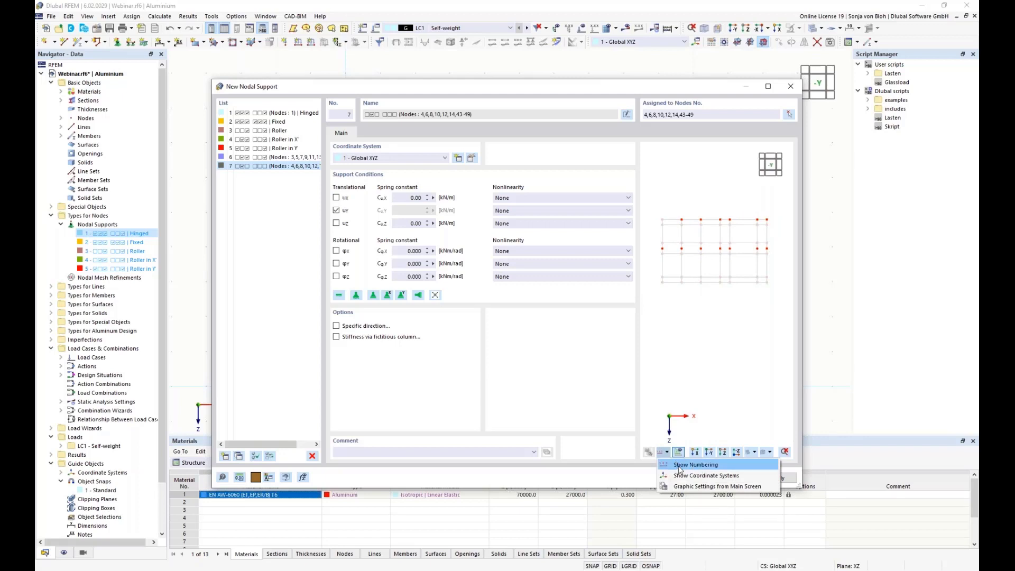
{"action": "left_click", "coordinate": [680, 465]}
{"action": "scroll", "coordinate": [693, 285], "scroll_direction": "up", "scroll_amount": 1}
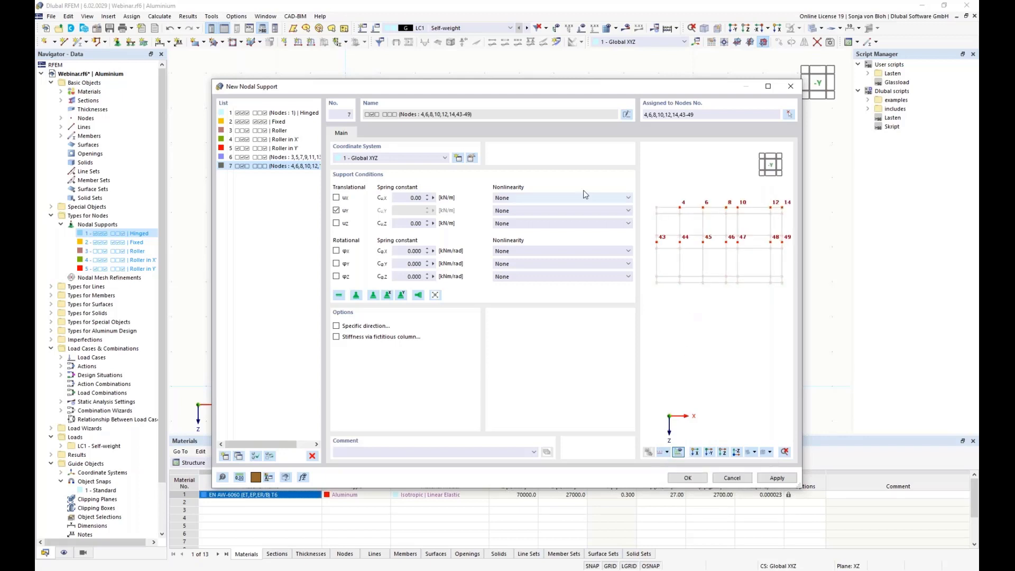
Create a nodal support fixing only uX and uY, assign it to the first vertical's top node, and accept all the supports
{"action": "left_click", "coordinate": [226, 456]}
{"action": "left_click", "coordinate": [336, 222]}
{"action": "left_click", "coordinate": [337, 276]}
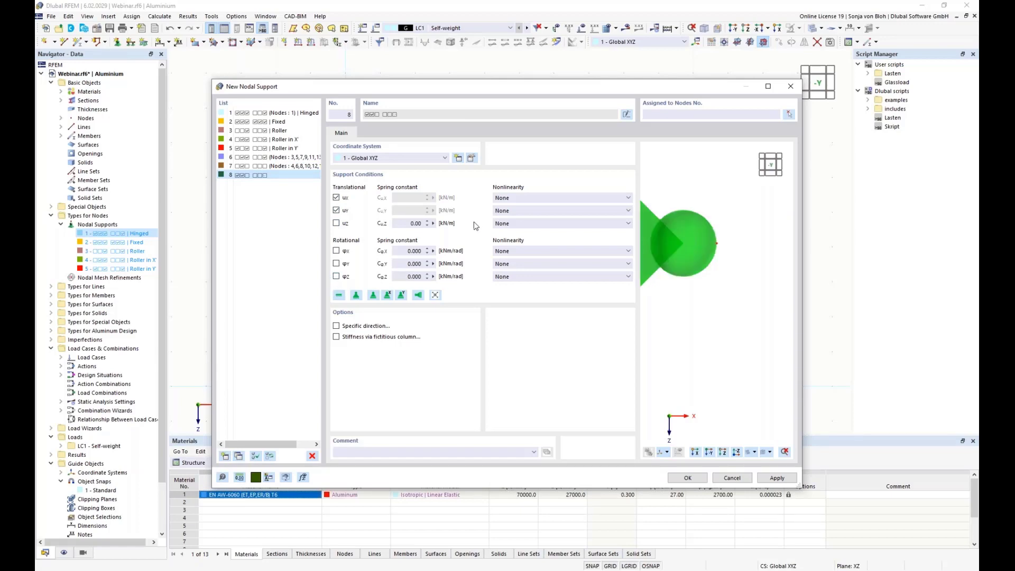
{"action": "left_click", "coordinate": [789, 114]}
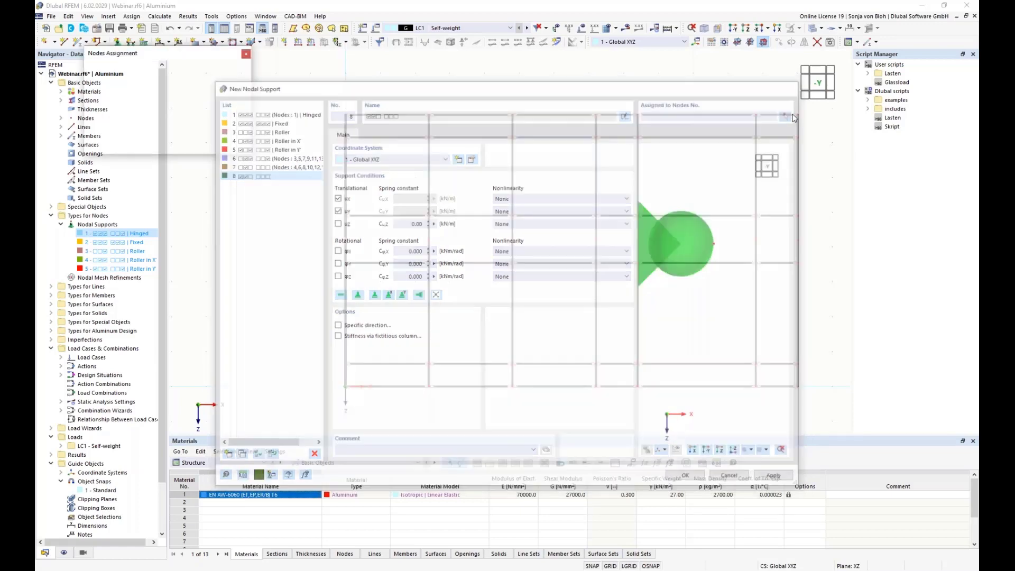
{"action": "left_click", "coordinate": [346, 115]}
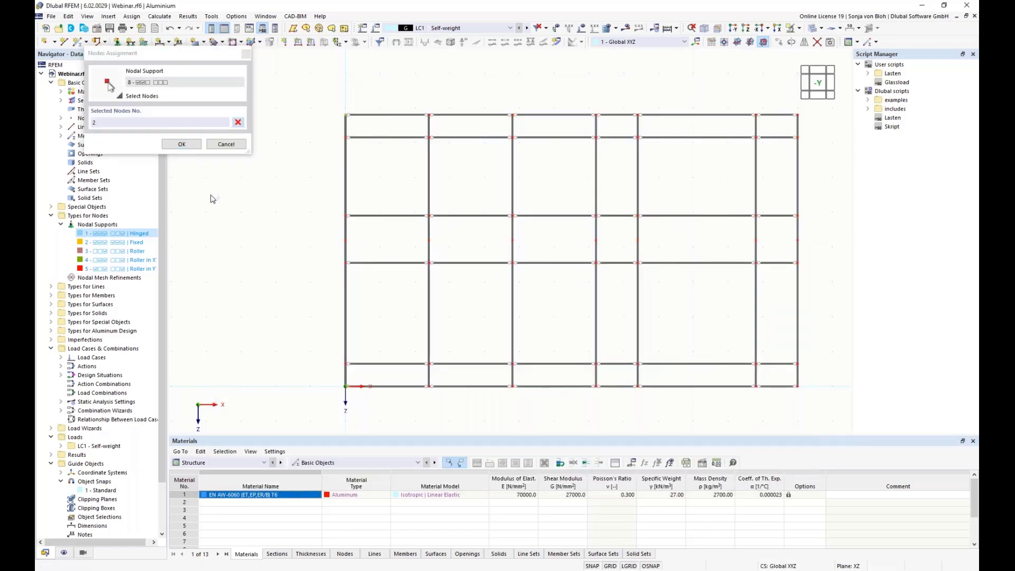
{"action": "left_click", "coordinate": [181, 145]}
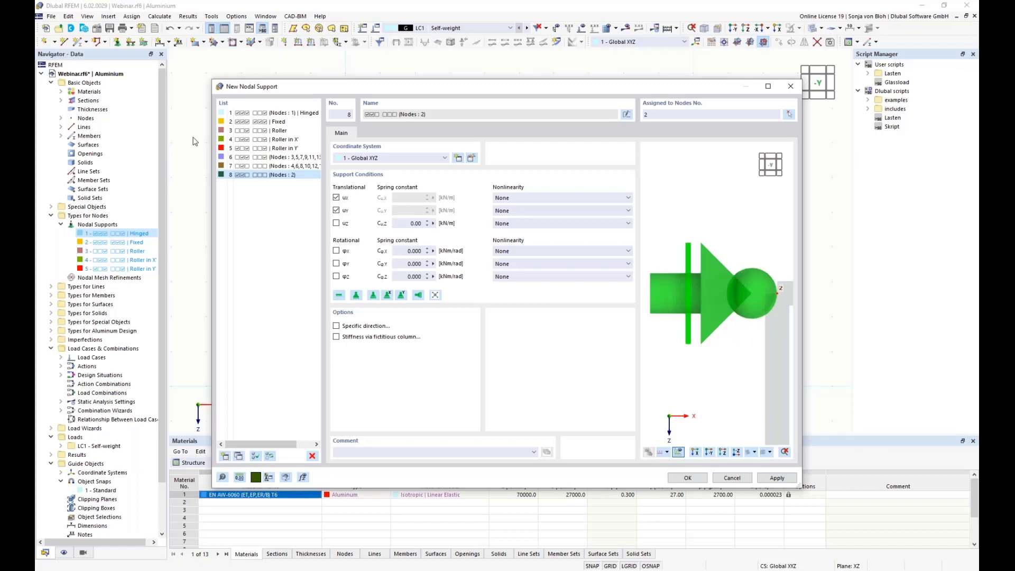
{"action": "left_click", "coordinate": [687, 478]}
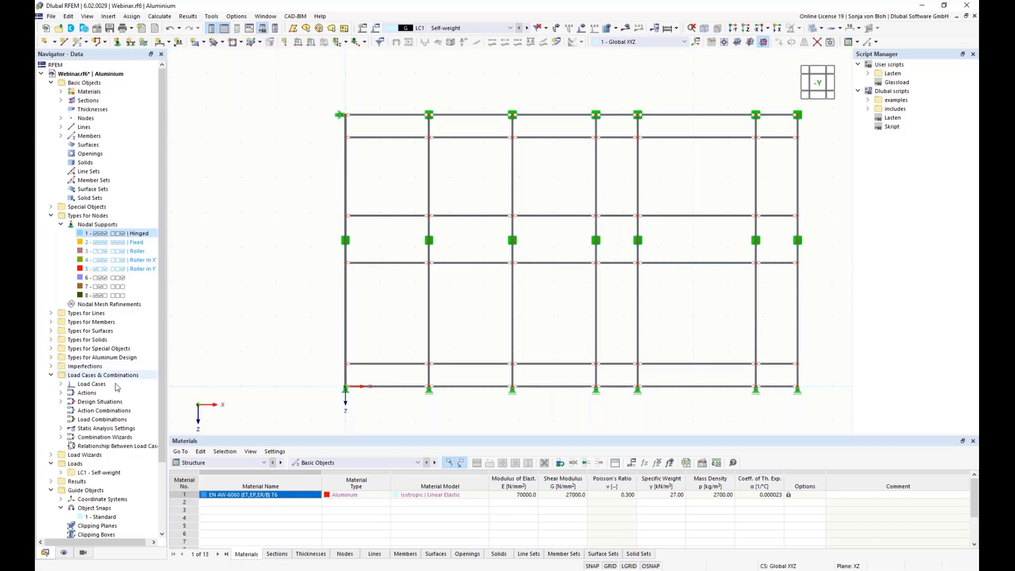
Define load case LC1 Self-weight with SA1 geometrically linear analysis and the Permanent action category, and accept it
{"action": "left_click", "coordinate": [61, 384]}
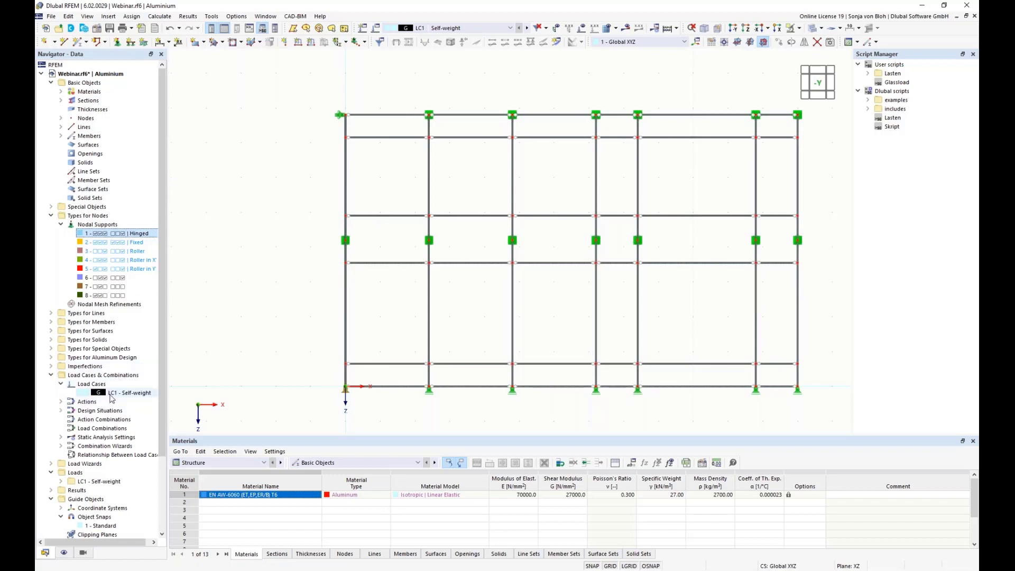
{"action": "left_click", "coordinate": [111, 394]}
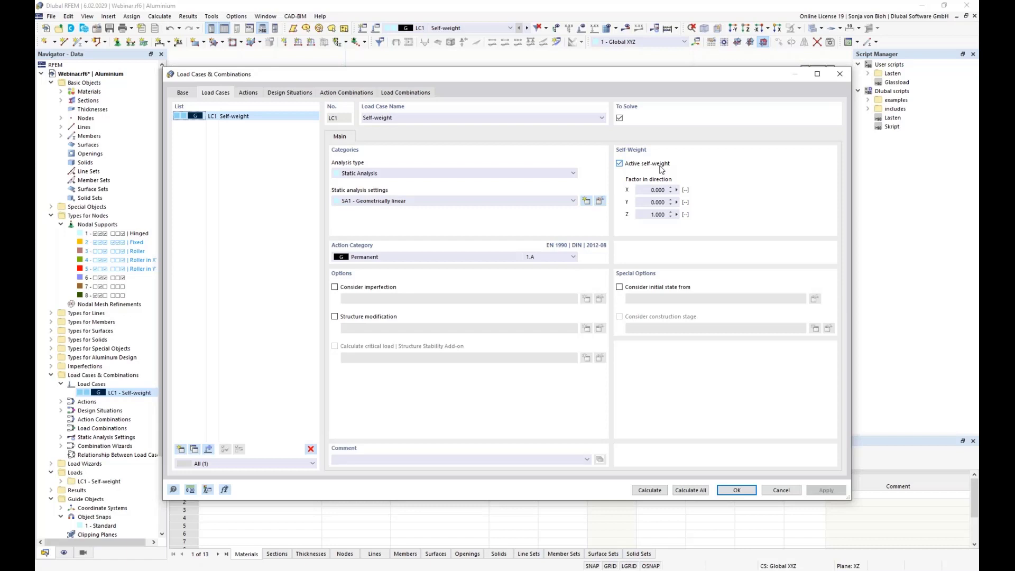
{"action": "left_click", "coordinate": [574, 201]}
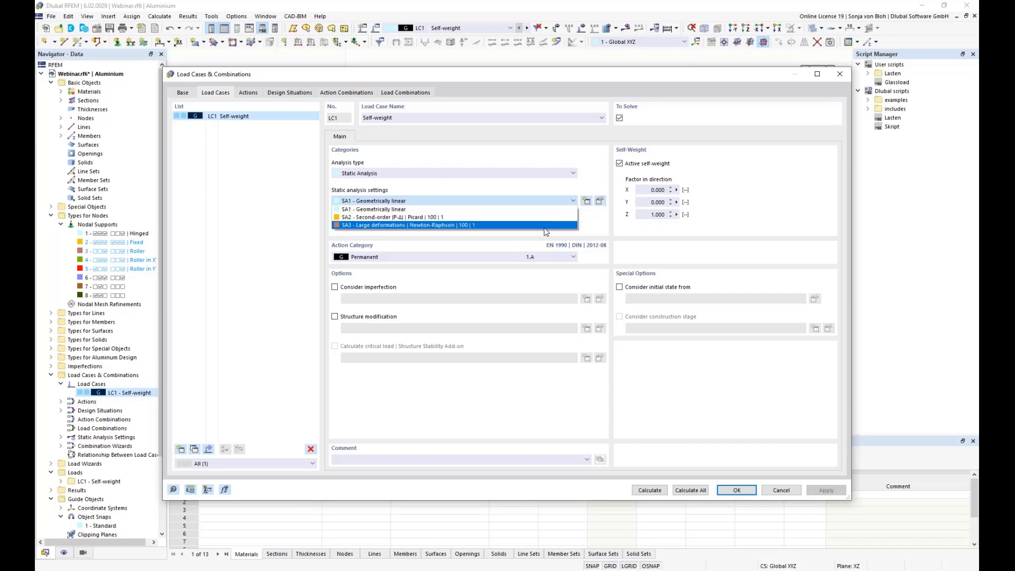
{"action": "left_click", "coordinate": [536, 210]}
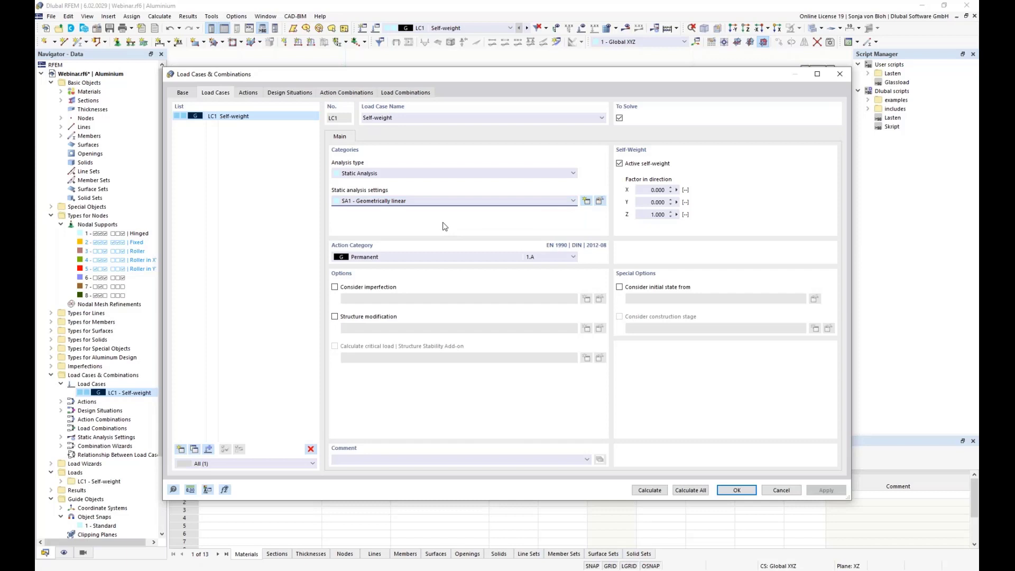
{"action": "left_click", "coordinate": [574, 258]}
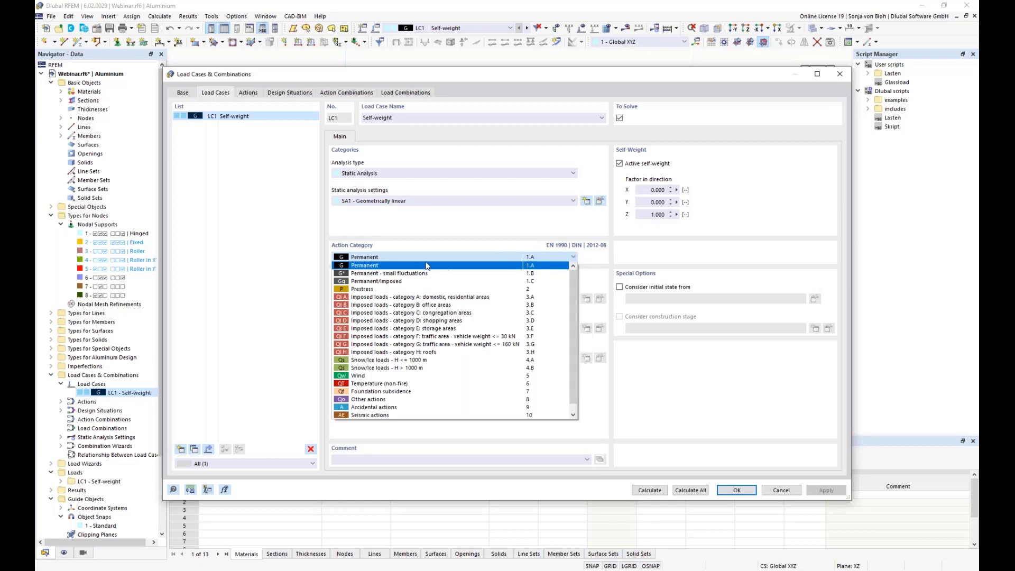
{"action": "left_click", "coordinate": [469, 250]}
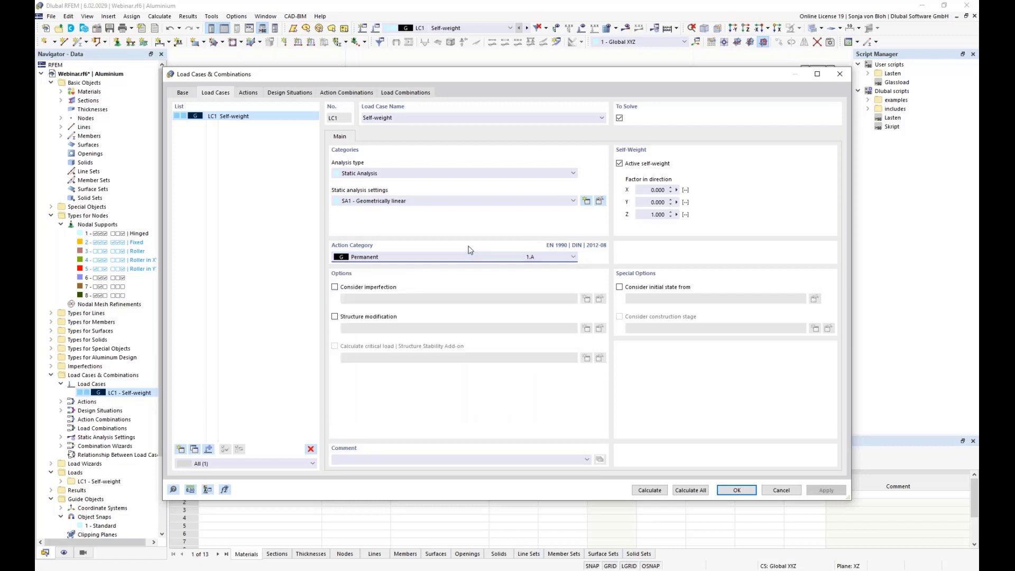
{"action": "left_click", "coordinate": [736, 490]}
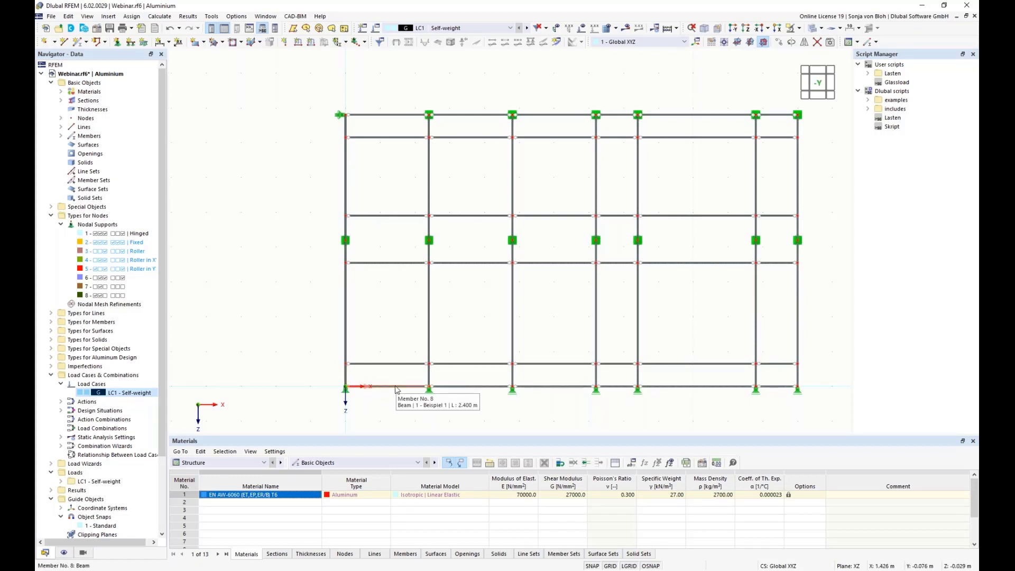
Create a member load in LC1 with the Concentrated 2x distribution, P1 as 2,4*0,65*0,3/2 and P2 as 0.234 kN
{"action": "left_click", "coordinate": [345, 377]}
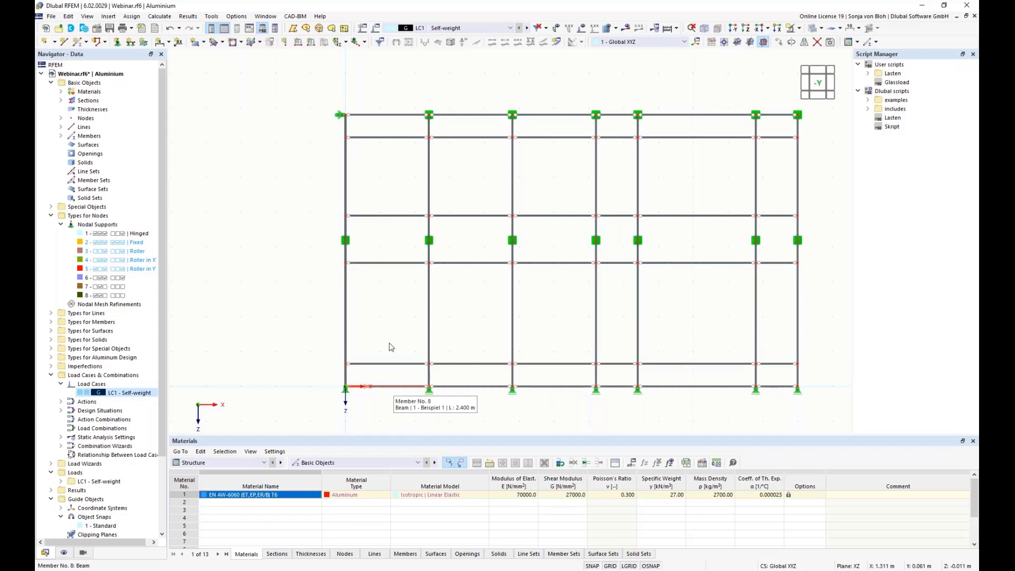
{"action": "left_click", "coordinate": [311, 45]}
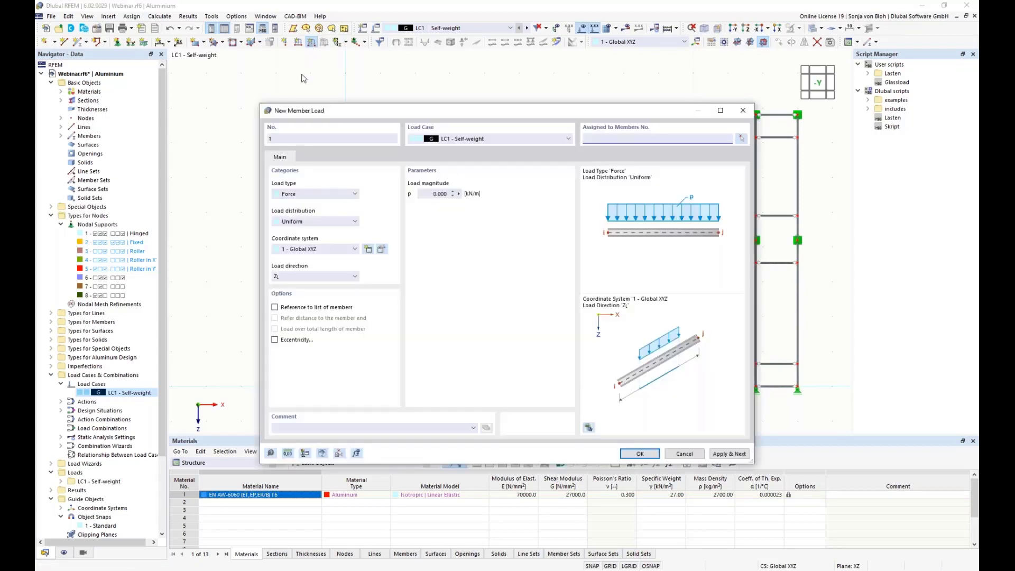
{"action": "left_click", "coordinate": [343, 222]}
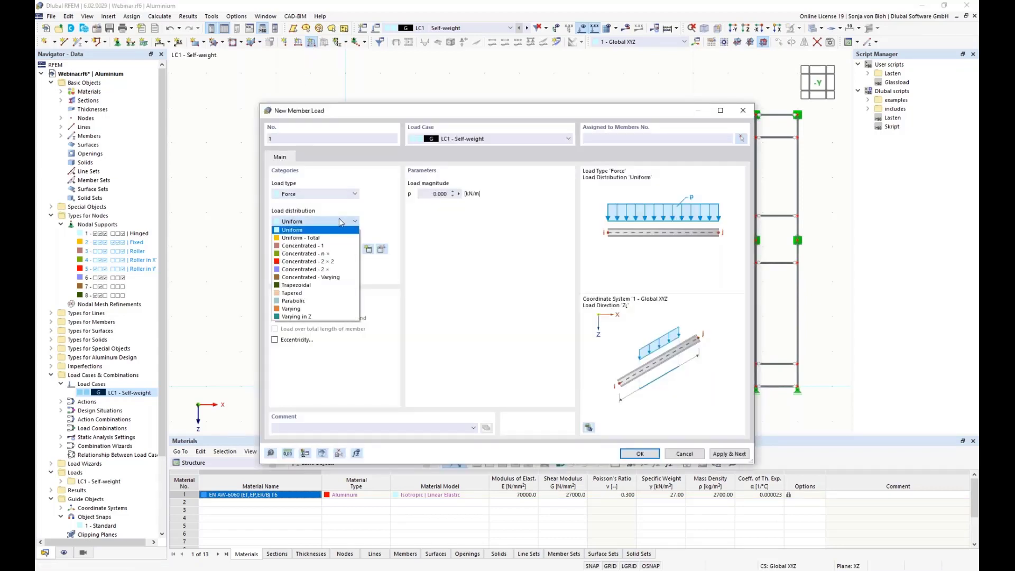
{"action": "left_click", "coordinate": [328, 270]}
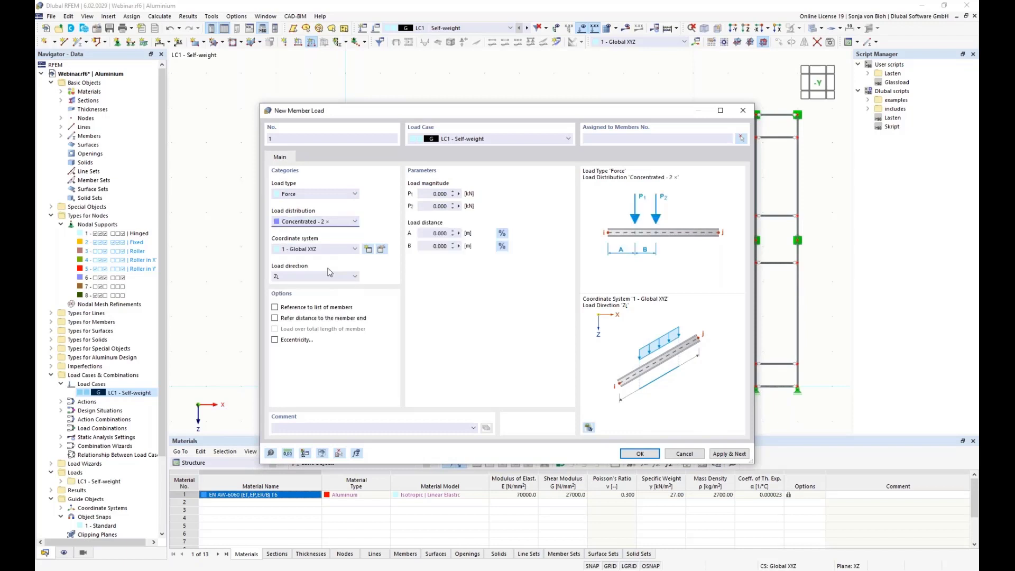
{"action": "left_click", "coordinate": [422, 193]}
{"action": "type", "text": "2,4*0,6"}
{"action": "type", "text": "5*0,3"}
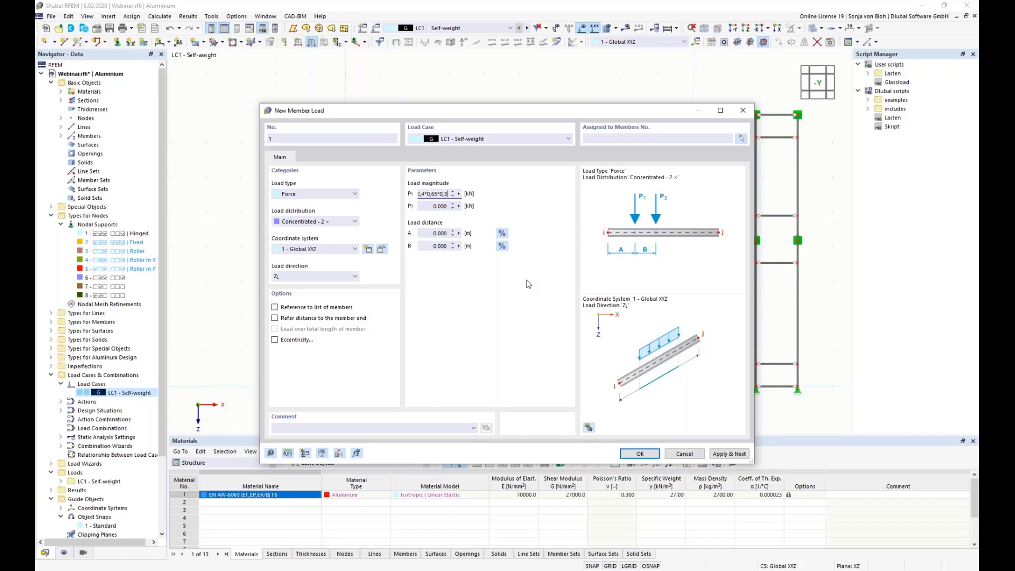
{"action": "type", "text": "/2"}
{"action": "left_click", "coordinate": [435, 206]}
{"action": "left_click_drag", "start_coordinate": [425, 208], "coordinate": [471, 210]}
{"action": "type", "text": "0,234"}
Set the two concentrated loads' distances to A 0.15 m and B 2.1 m
{"action": "left_click", "coordinate": [426, 233]}
{"action": "type", "text": "0,15"}
{"action": "key", "text": "Tab"}
{"action": "type", "text": "2,4"}
{"action": "type", "text": "0,15"}
{"action": "left_click", "coordinate": [437, 238]}
Enable eccentricity for the member load, referenced to the shear center, with an ez offset of 120 mm at the member start
{"action": "left_click", "coordinate": [275, 339]}
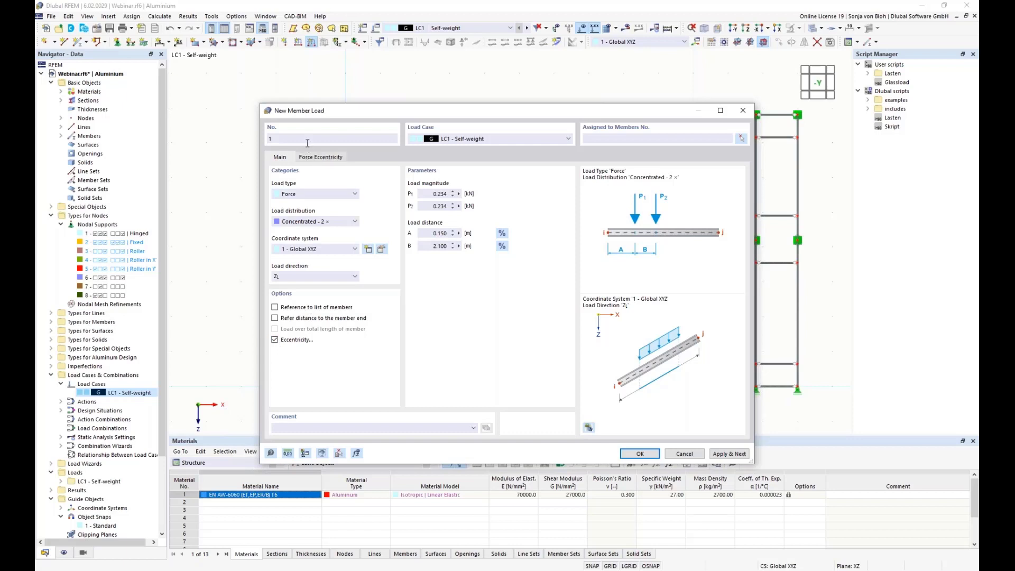
{"action": "left_click", "coordinate": [318, 157]}
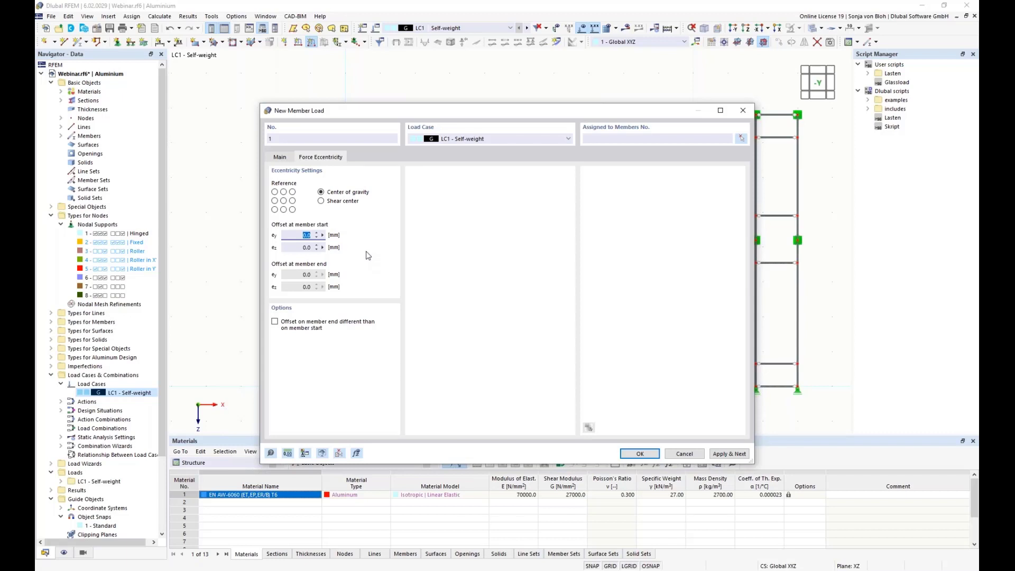
{"action": "left_click", "coordinate": [321, 201]}
{"action": "double_click", "coordinate": [305, 247]}
{"action": "type", "text": "120"}
Accept the member load and assign it to member 8, the base horizontal of the first bay
{"action": "left_click", "coordinate": [637, 453]}
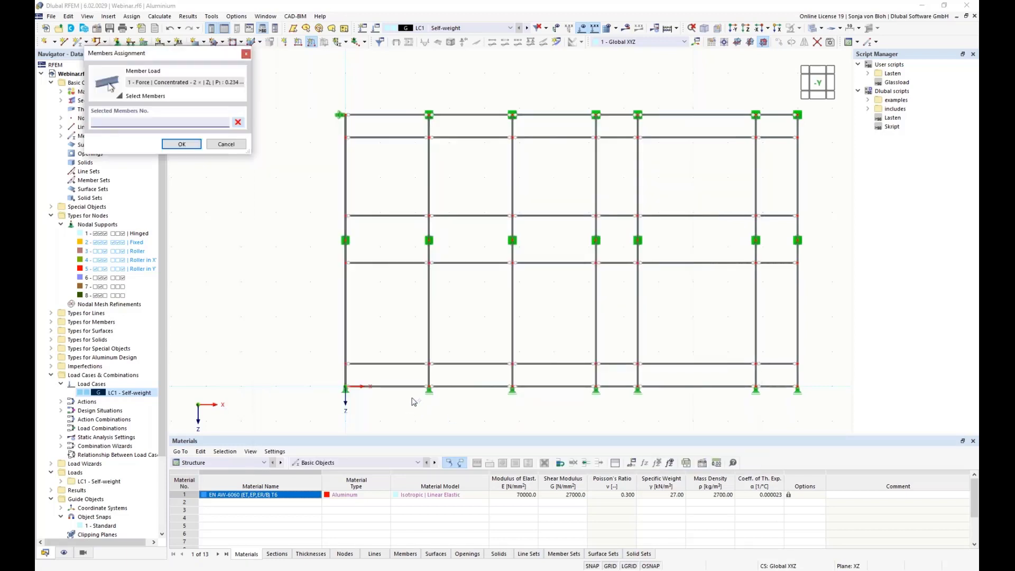
{"action": "left_click", "coordinate": [397, 389]}
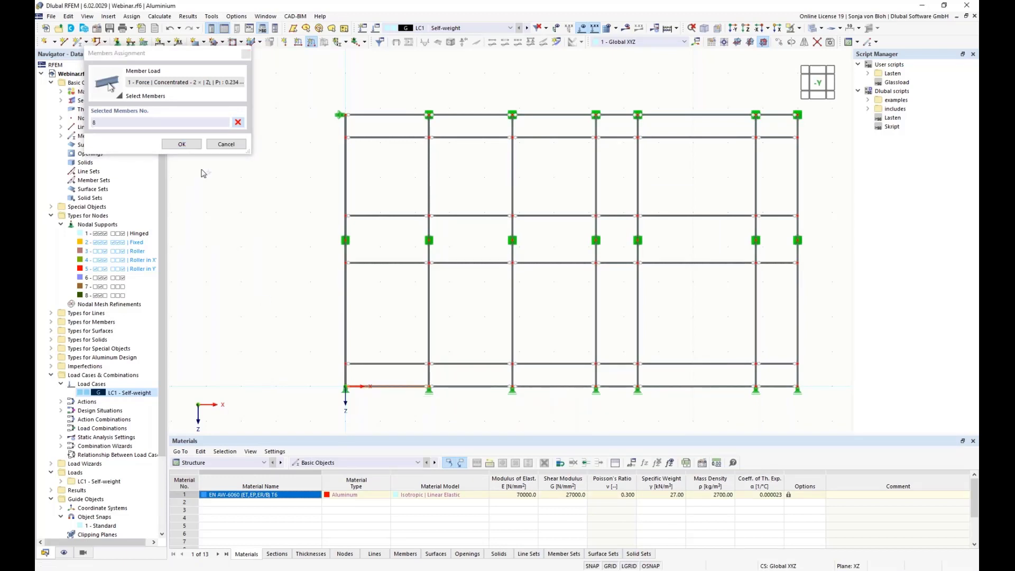
{"action": "left_click", "coordinate": [181, 143]}
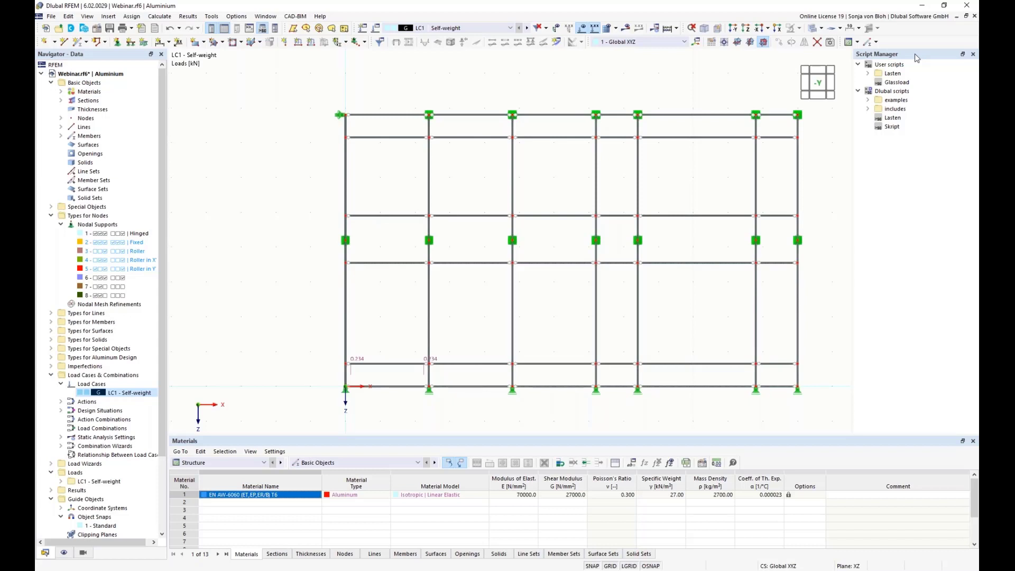
{"action": "right_click", "coordinate": [899, 65]}
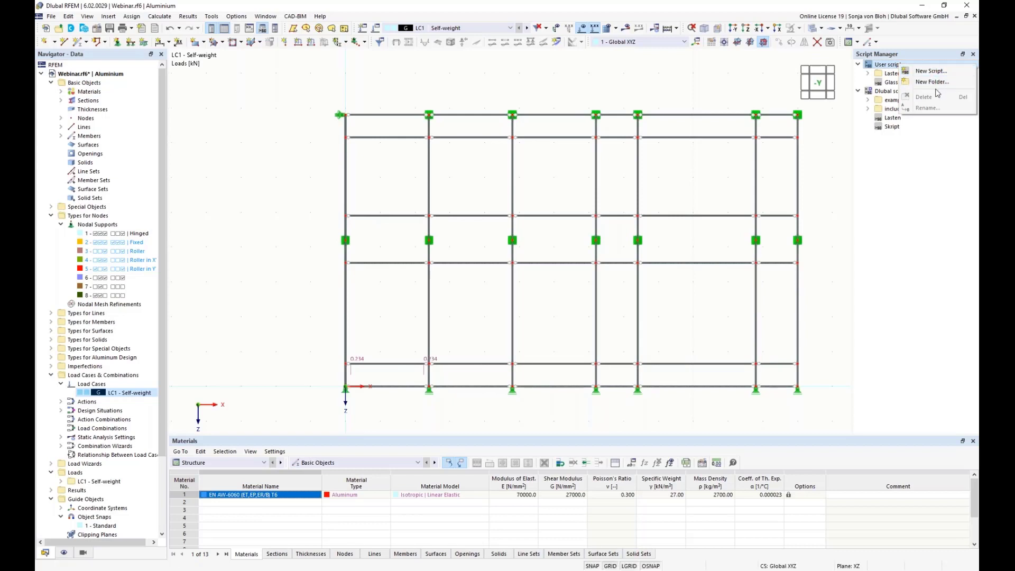
{"action": "left_click", "coordinate": [922, 221]}
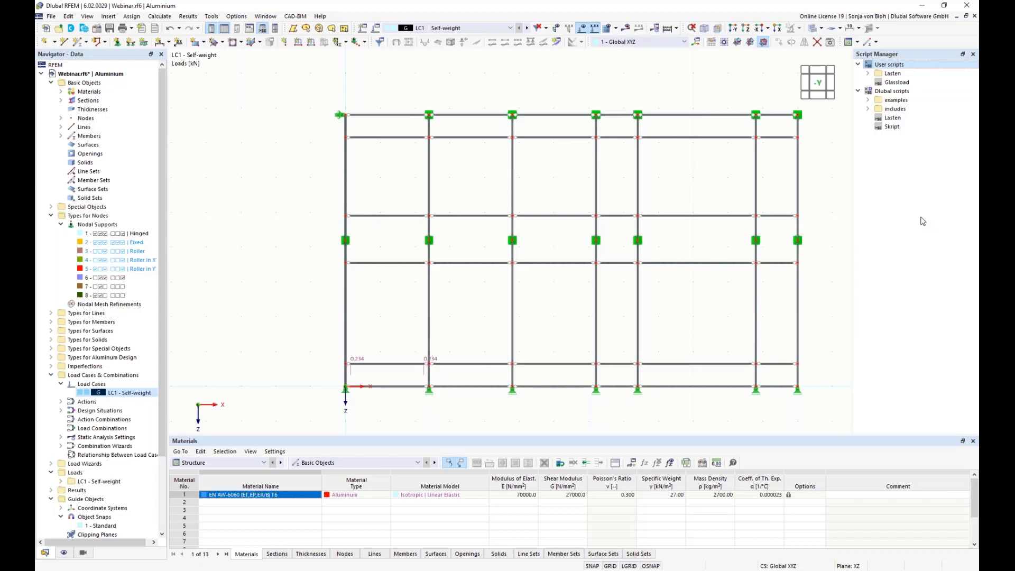
Open the Glassload user script's properties file in Notepad++ and examine its argument names, default values and labels beside the input dialog picture
{"action": "right_click", "coordinate": [904, 83]}
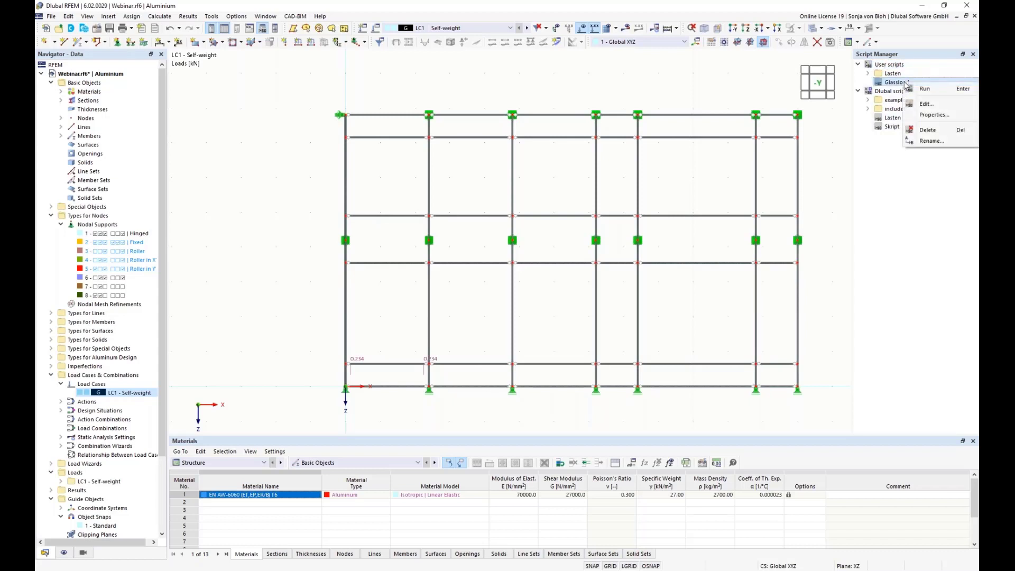
{"action": "left_click", "coordinate": [925, 115]}
{"action": "left_click_drag", "start_coordinate": [542, 113], "coordinate": [801, 87]}
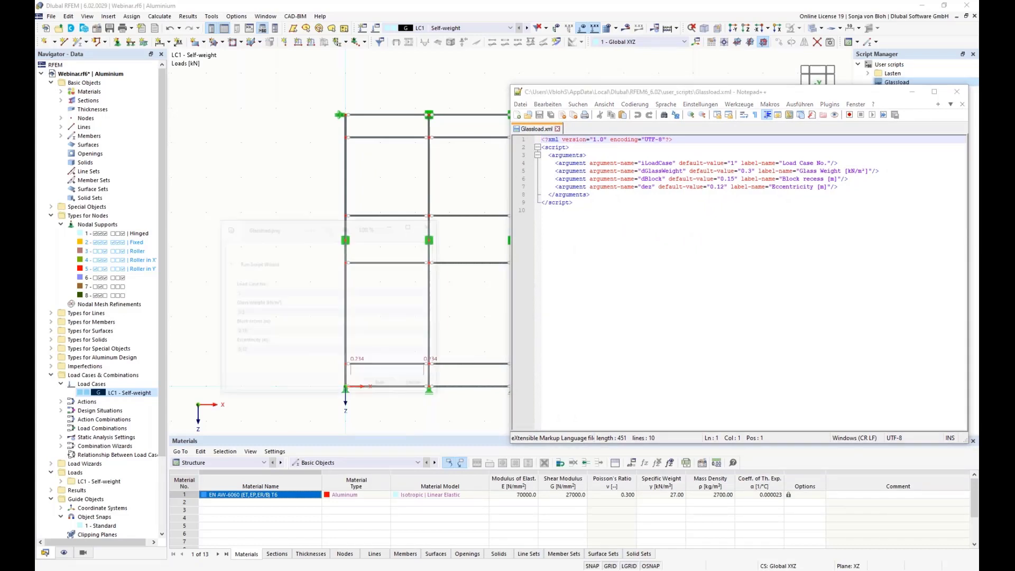
{"action": "left_click_drag", "start_coordinate": [312, 142], "coordinate": [330, 127]}
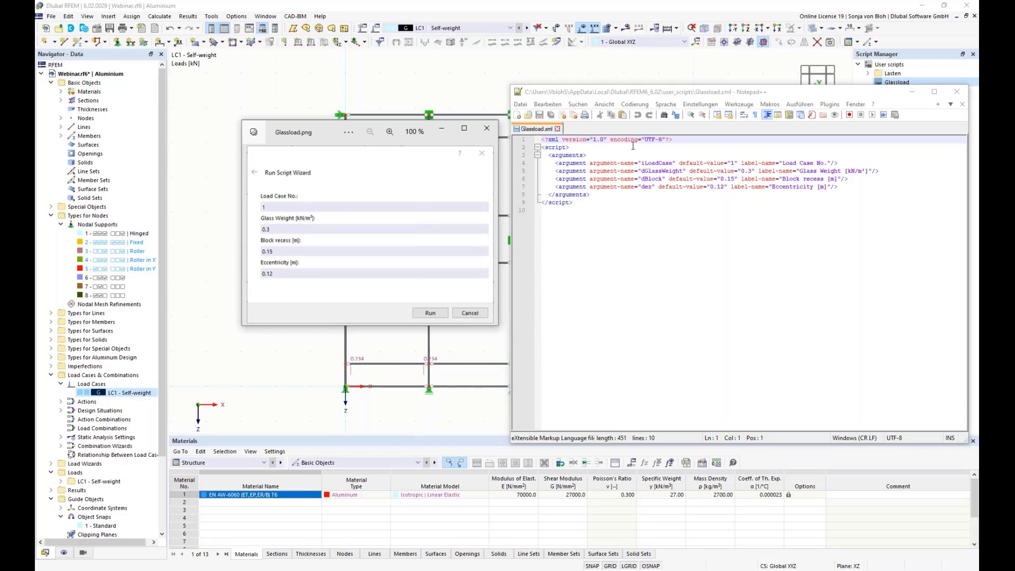
{"action": "double_click", "coordinate": [635, 163]}
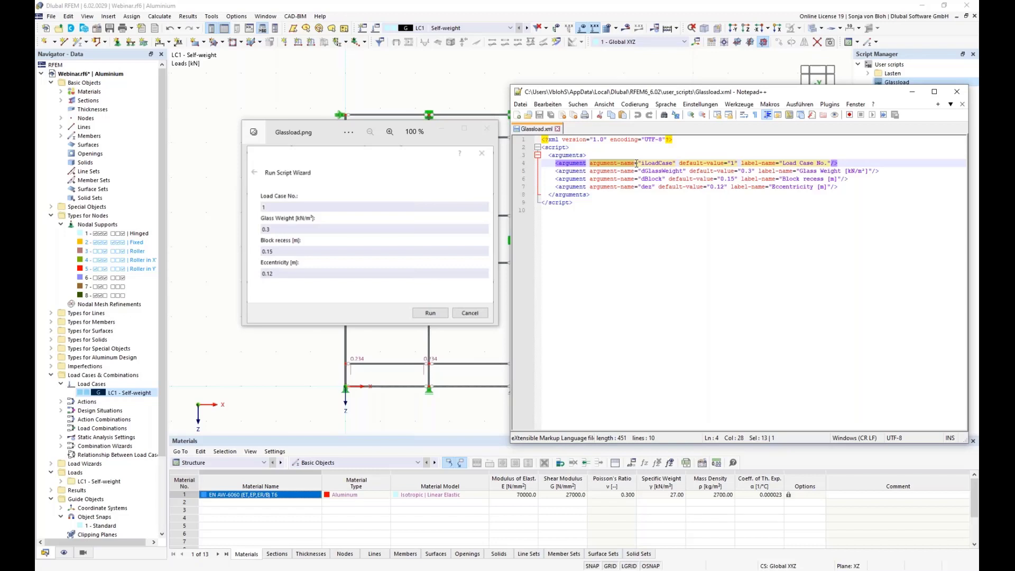
{"action": "left_click_drag", "start_coordinate": [678, 163], "coordinate": [730, 163]}
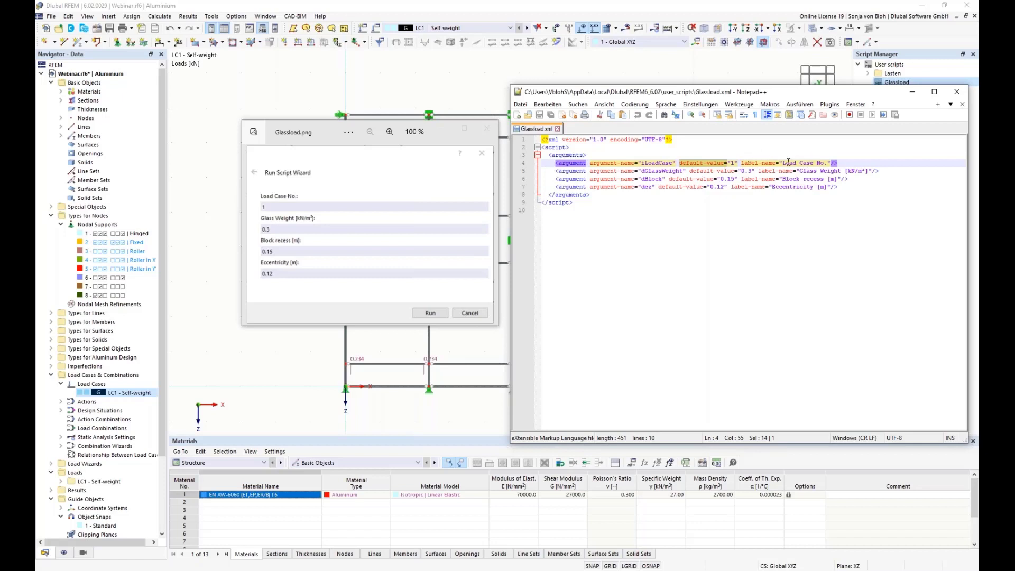
{"action": "left_click_drag", "start_coordinate": [783, 163], "coordinate": [828, 163]}
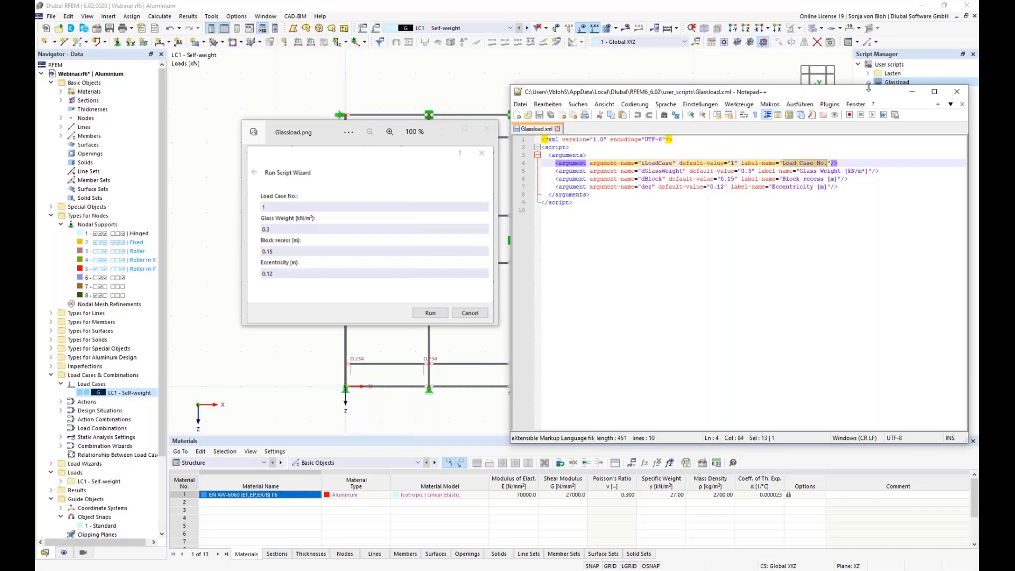
{"action": "left_click_drag", "start_coordinate": [879, 95], "coordinate": [672, 86]}
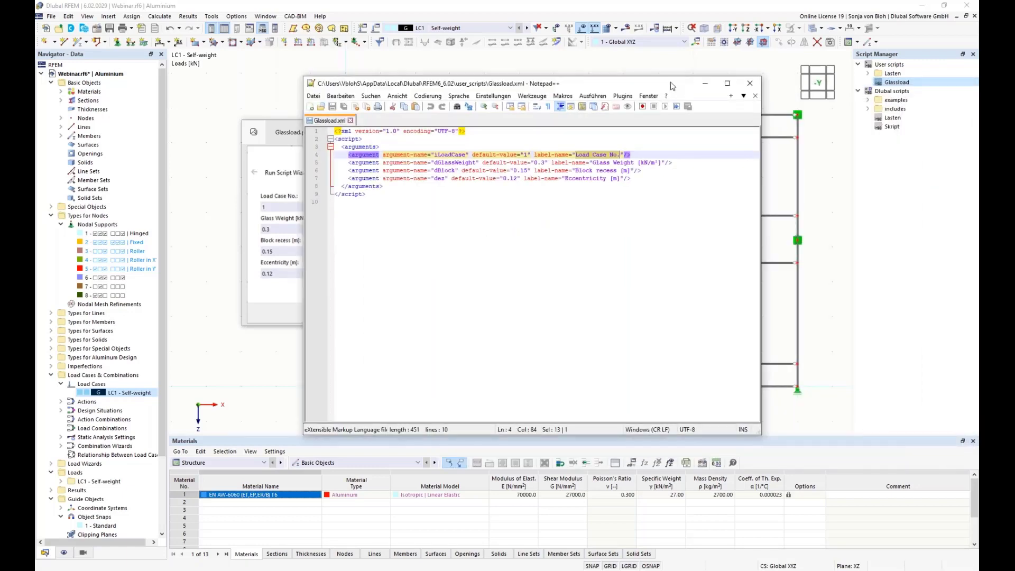
Open the Glassload script's code for editing and examine its horizontal-member collection, coordinate sorting and glass-weight load sections, then close the editor
{"action": "right_click", "coordinate": [890, 84]}
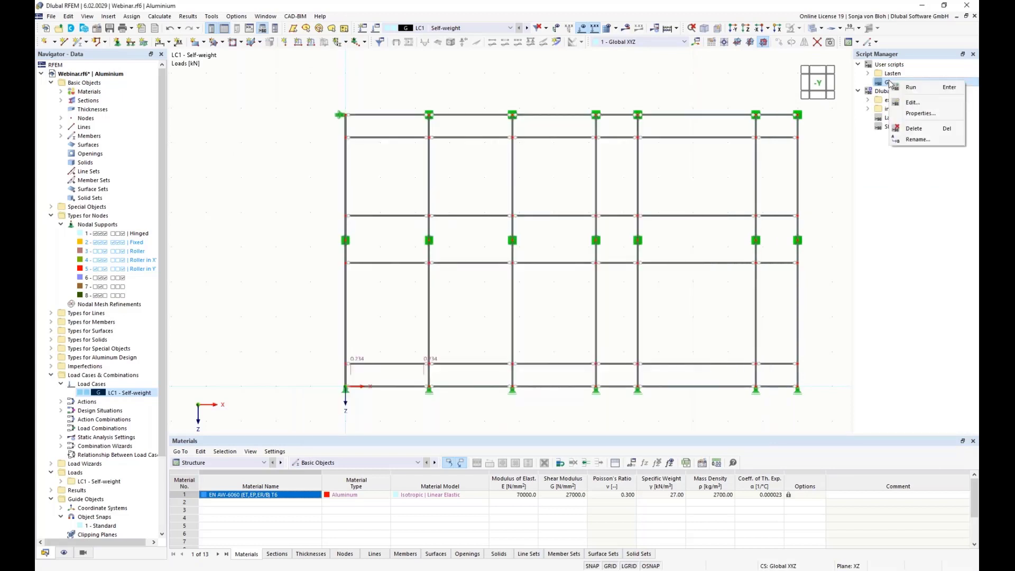
{"action": "left_click", "coordinate": [914, 104]}
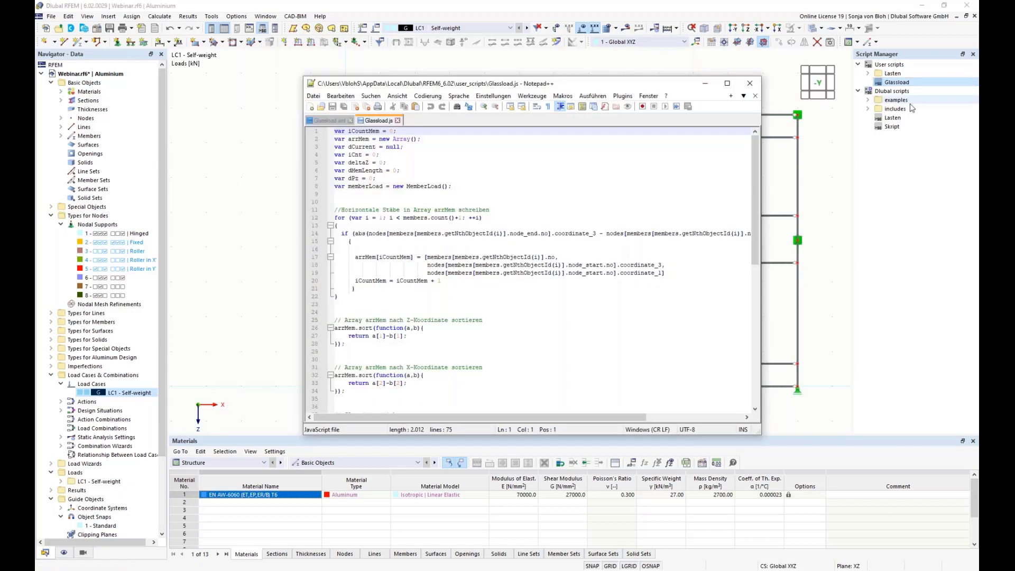
{"action": "scroll", "coordinate": [535, 245], "scroll_direction": "down", "scroll_amount": 1}
{"action": "scroll", "coordinate": [535, 244], "scroll_direction": "down", "scroll_amount": 2}
{"action": "scroll", "coordinate": [535, 244], "scroll_direction": "up", "scroll_amount": 1}
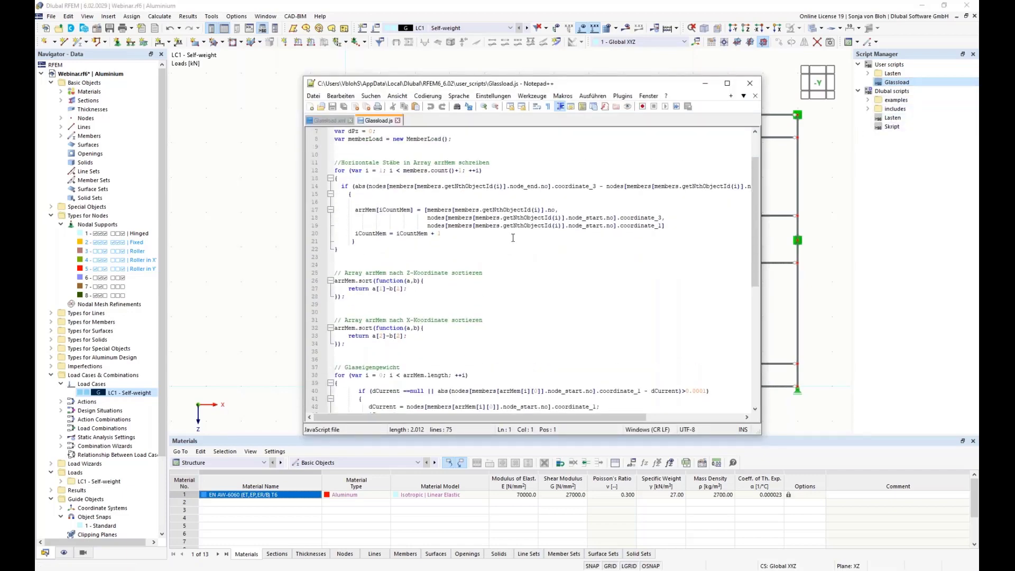
{"action": "left_click_drag", "start_coordinate": [478, 88], "coordinate": [671, 86]}
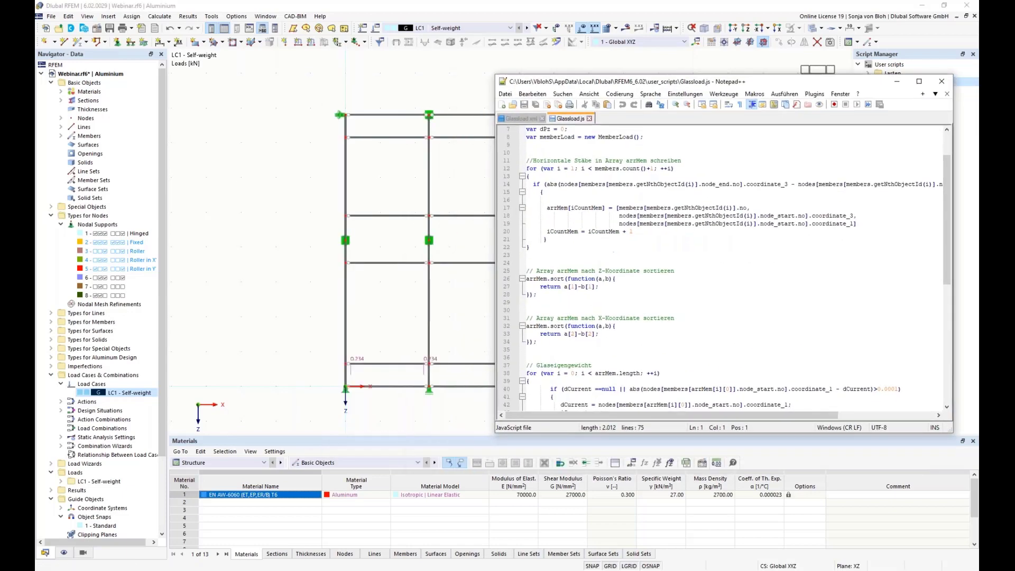
{"action": "left_click", "coordinate": [531, 170]}
{"action": "left_click_drag", "start_coordinate": [531, 173], "coordinate": [565, 247]}
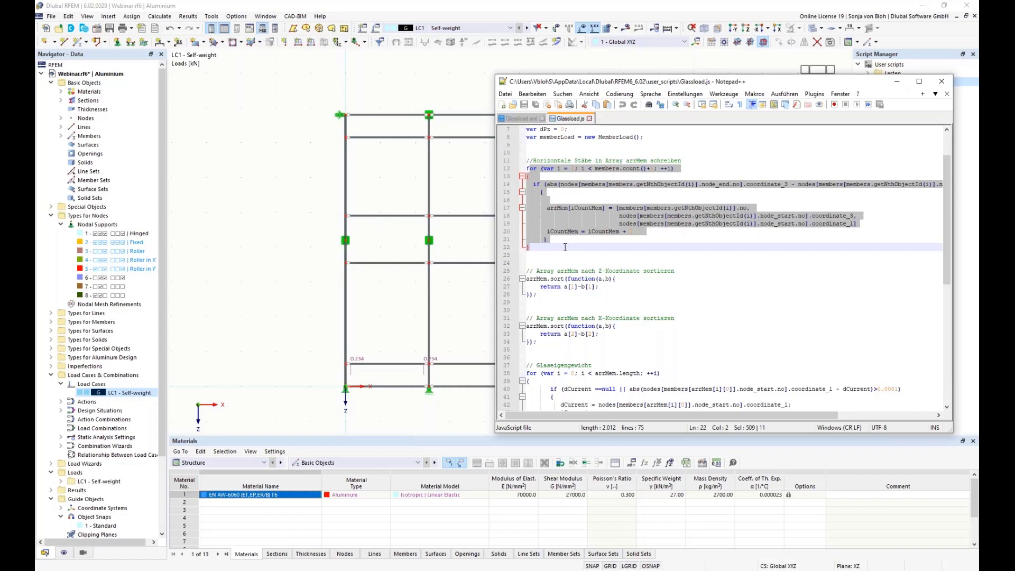
{"action": "left_click_drag", "start_coordinate": [526, 271], "coordinate": [537, 295]}
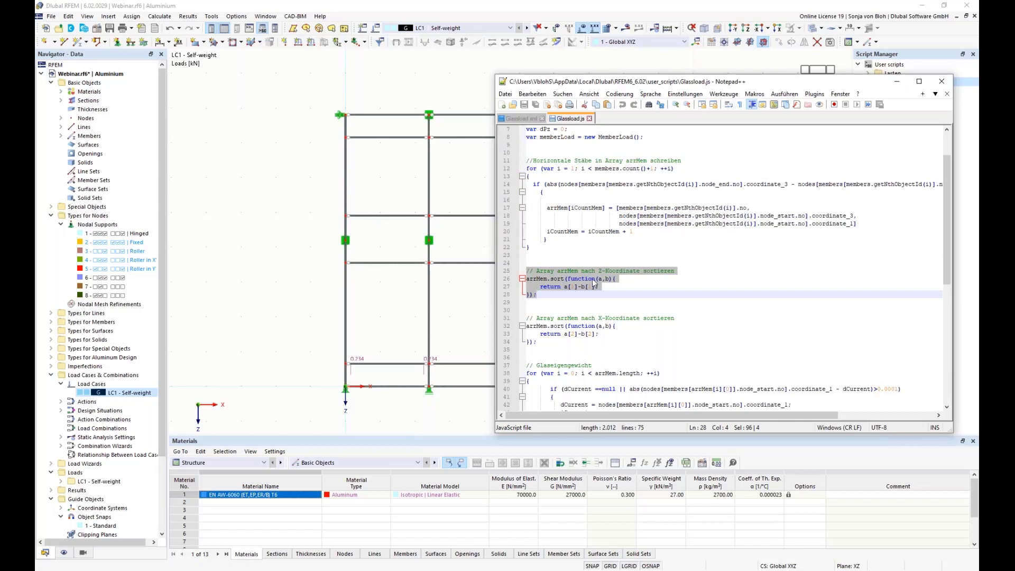
{"action": "left_click_drag", "start_coordinate": [527, 318], "coordinate": [550, 347]}
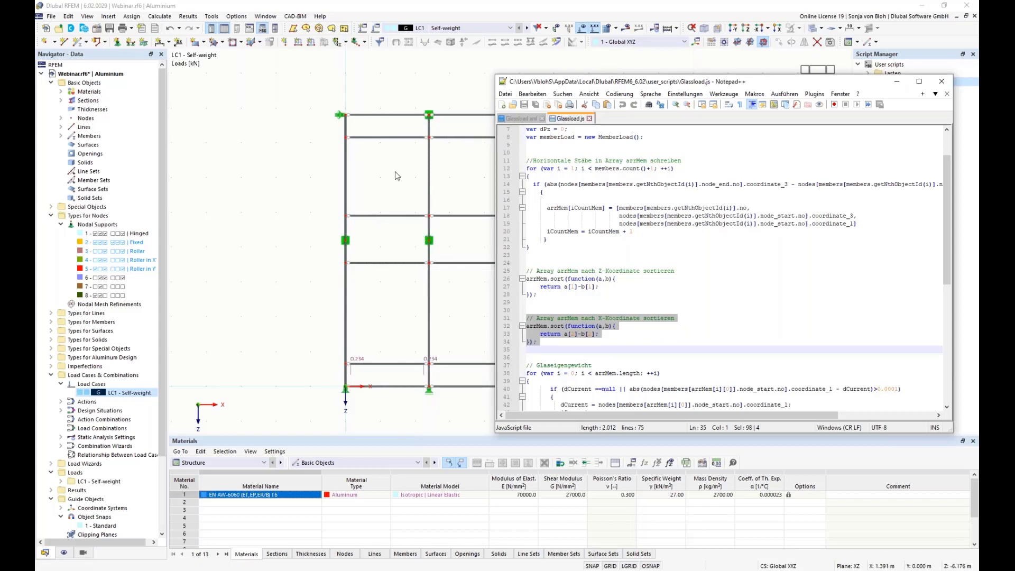
{"action": "scroll", "coordinate": [605, 245], "scroll_direction": "down", "scroll_amount": 7}
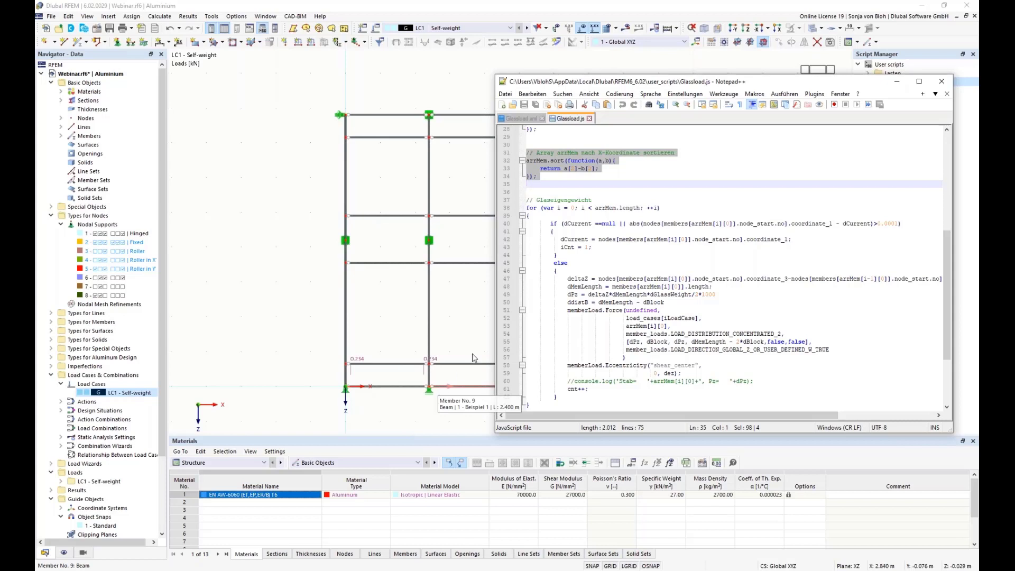
{"action": "left_click", "coordinate": [942, 82]}
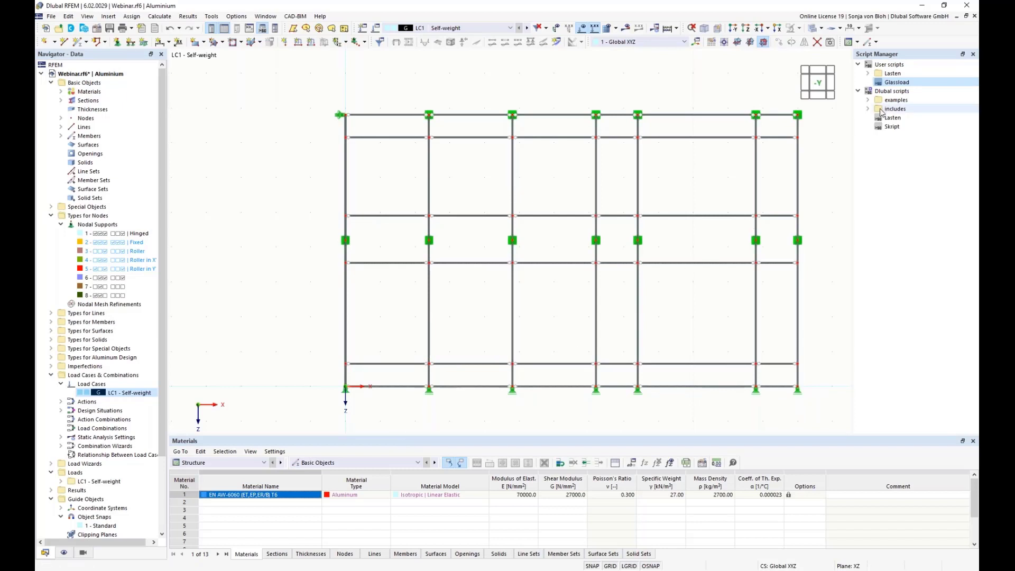
Run the Glassload script for load case 1 with glass weight 0.3 kN/m², block recess 0.15 m and eccentricity 0.12 m
{"action": "double_click", "coordinate": [892, 83]}
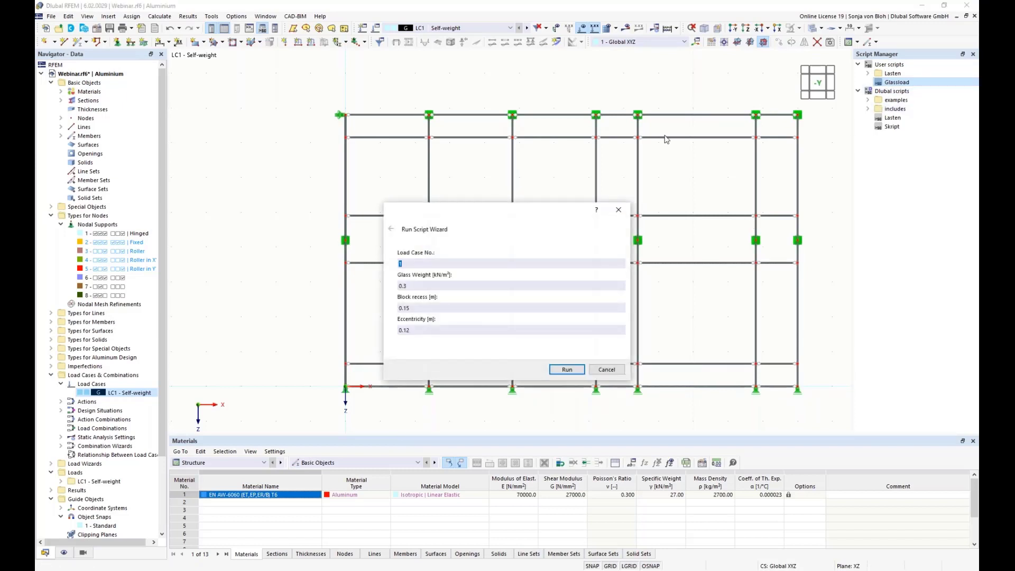
{"action": "left_click_drag", "start_coordinate": [458, 207], "coordinate": [575, 157]}
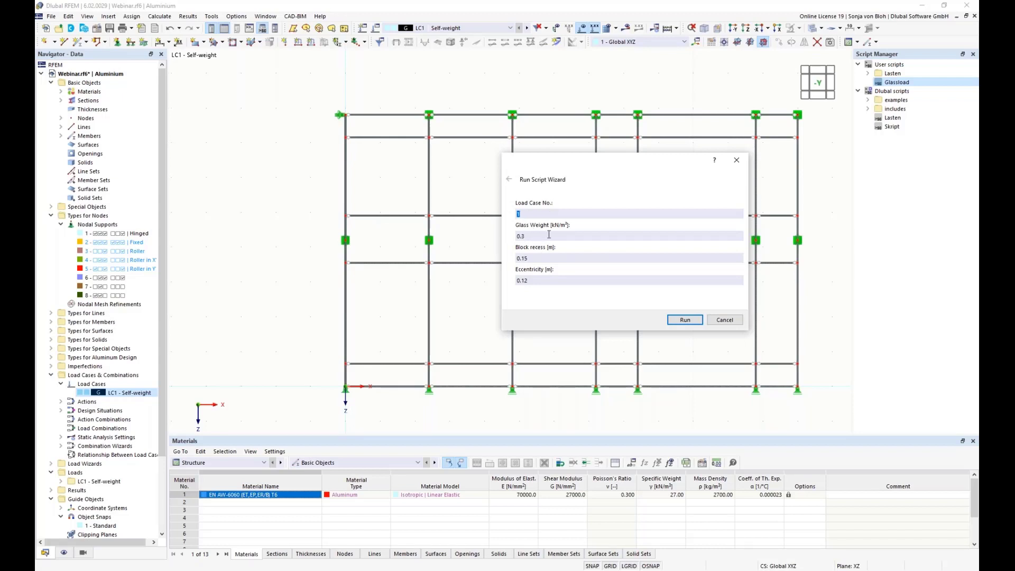
{"action": "left_click", "coordinate": [685, 322]}
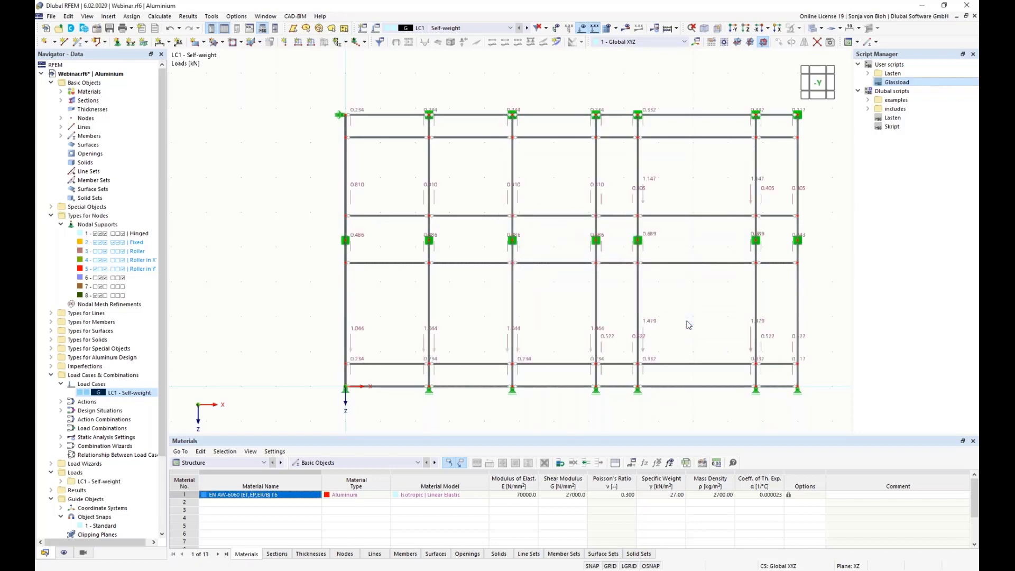
Inspect the generated member load on member 8, including its magnitudes, distances and force eccentricity, and leave it unedited
{"action": "middle_click_drag", "start_coordinate": [607, 370], "coordinate": [546, 344]}
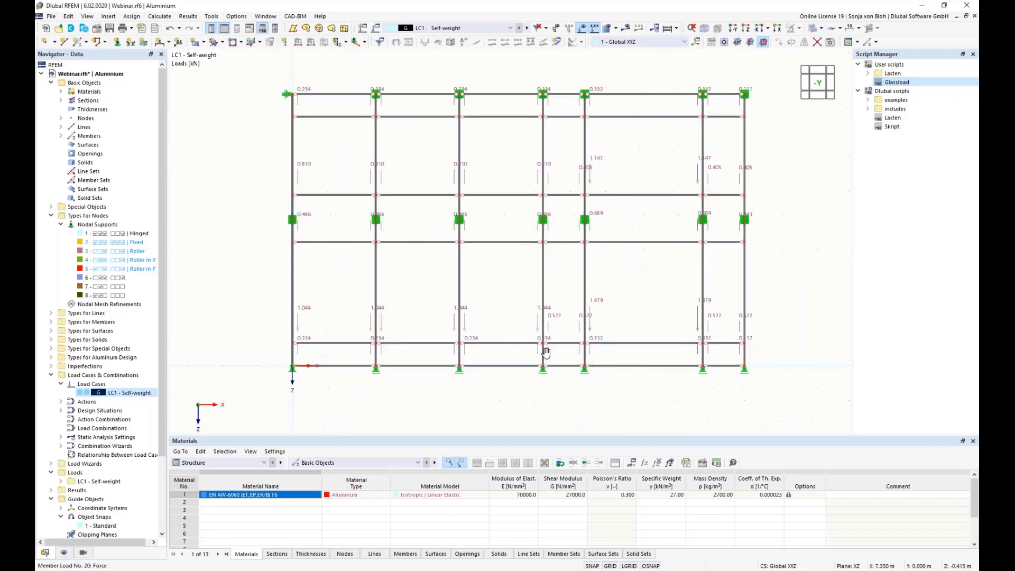
{"action": "double_click", "coordinate": [304, 344]}
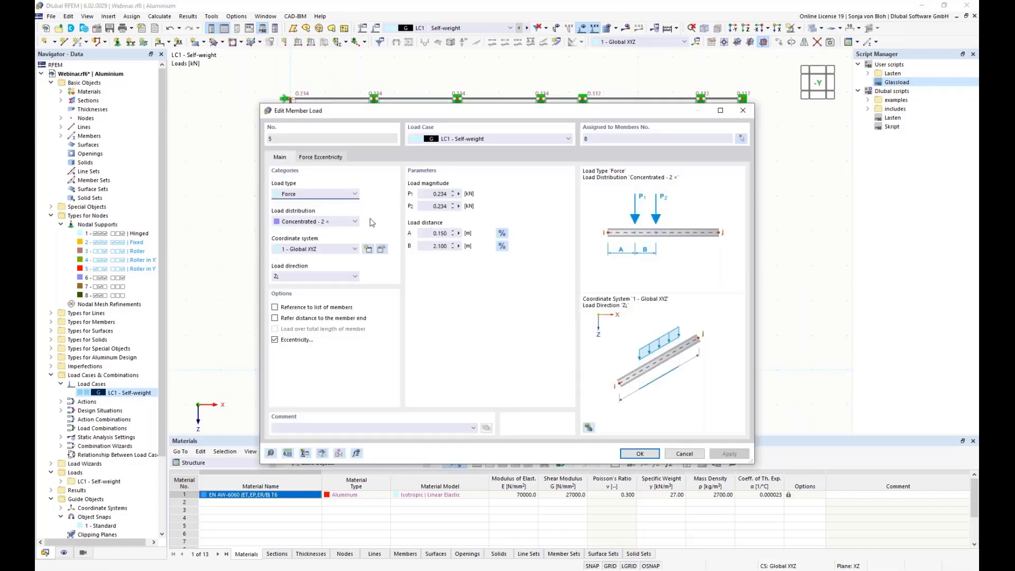
{"action": "left_click", "coordinate": [317, 157]}
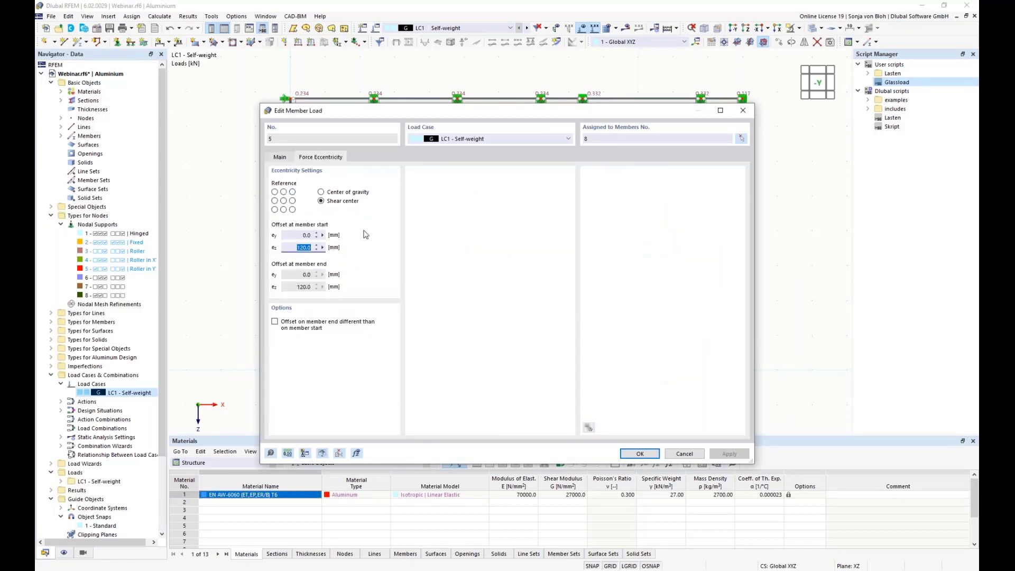
{"action": "left_click", "coordinate": [693, 455]}
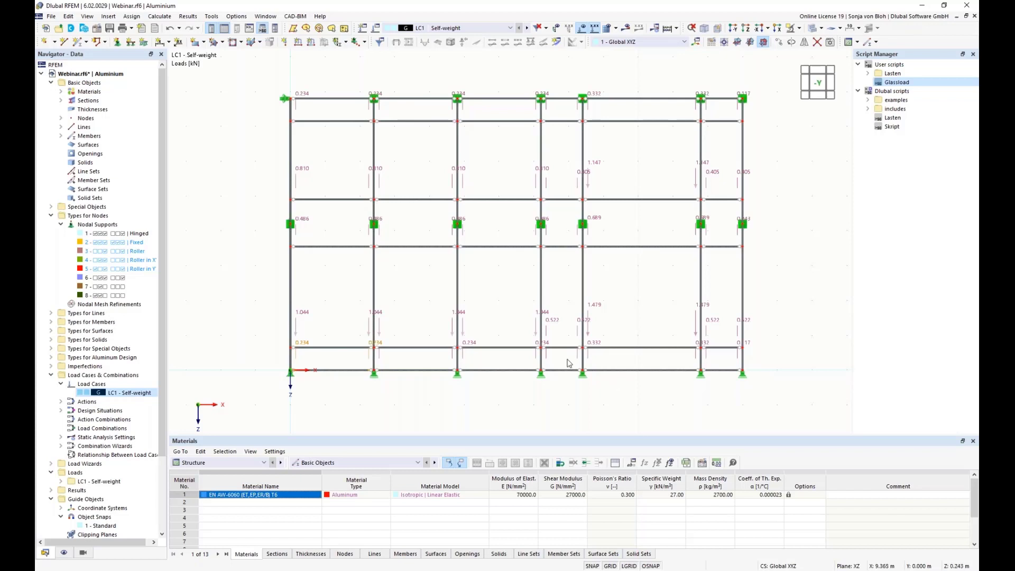
Create a new load case named "Transom loads in direction of fall" with action category Imposed loads - category B: office areas
{"action": "right_click", "coordinate": [84, 385]}
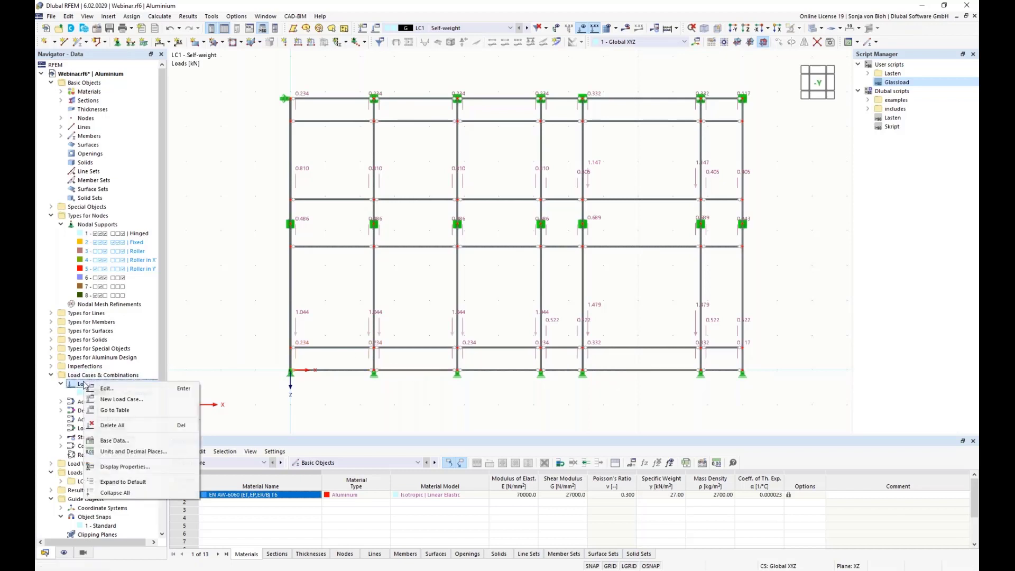
{"action": "left_click", "coordinate": [116, 400]}
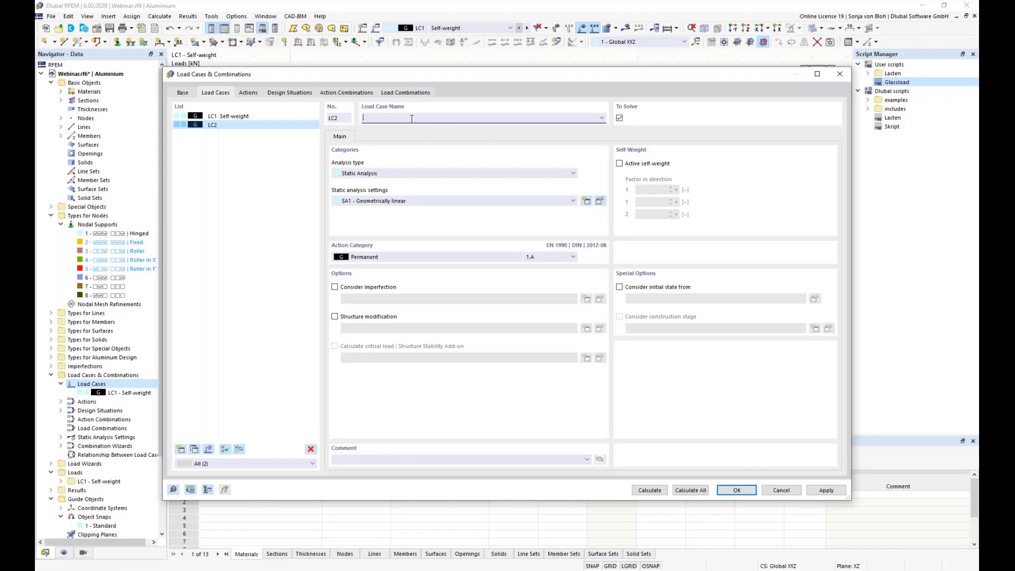
{"action": "type", "text": "Transom loads in direction o"}
{"action": "type", "text": "f fall"}
{"action": "left_click", "coordinate": [488, 258]}
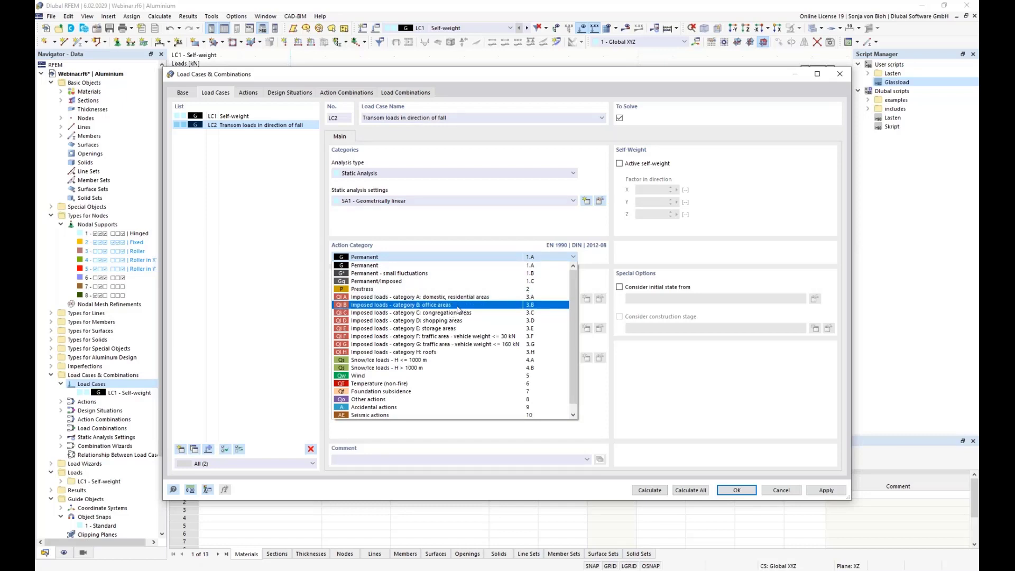
{"action": "left_click", "coordinate": [458, 305]}
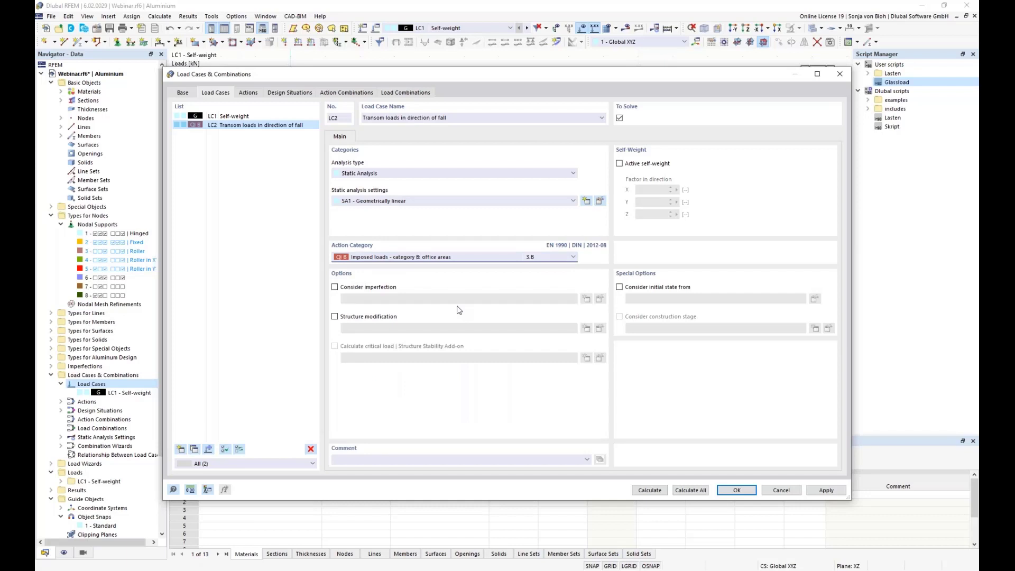
{"action": "left_click", "coordinate": [742, 490]}
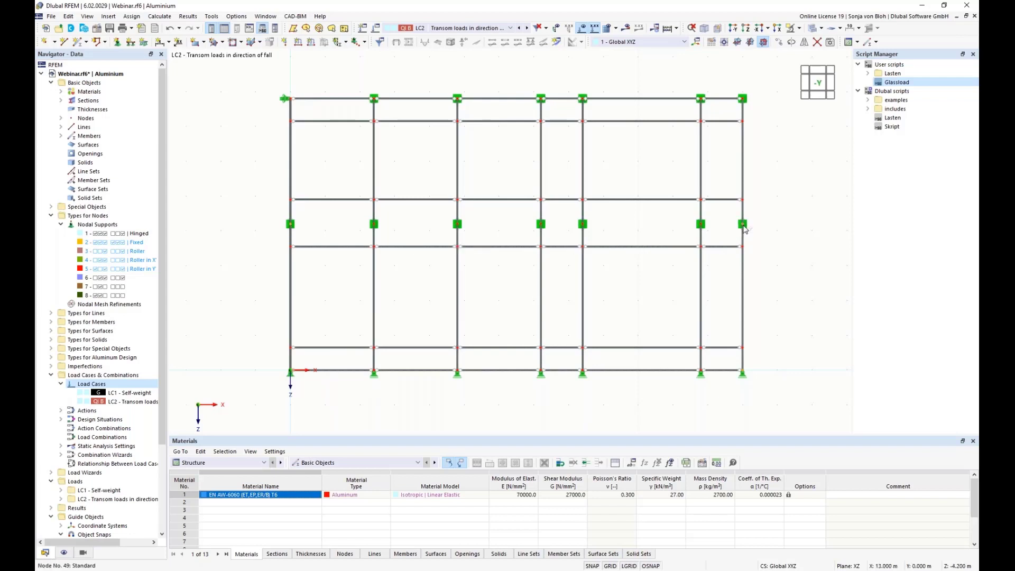
Copy the support nodes at the base and mid-height of both outer posts once, displaced by -1 m in Z
{"action": "left_click", "coordinate": [778, 42]}
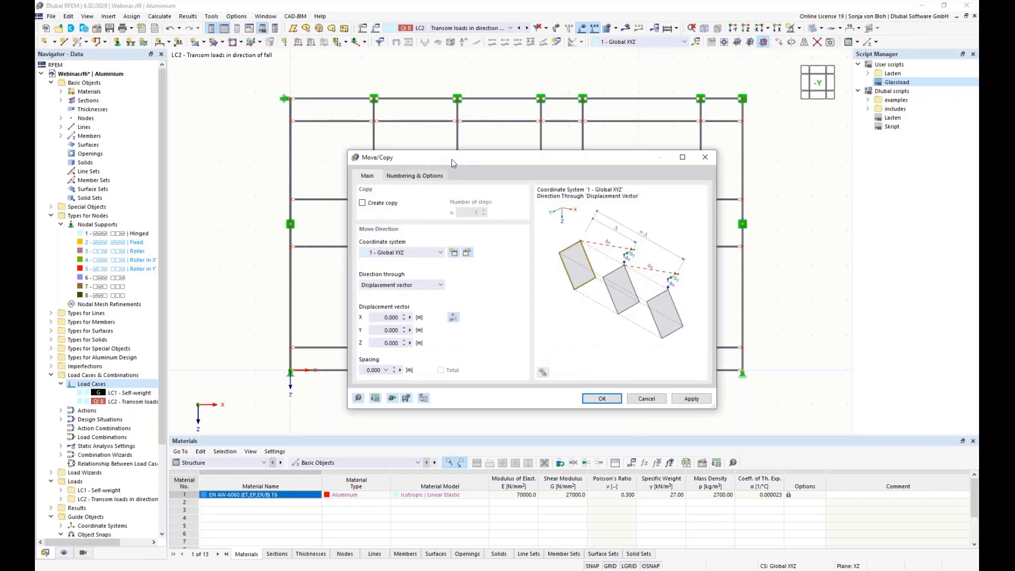
{"action": "left_click_drag", "start_coordinate": [449, 158], "coordinate": [581, 118]}
{"action": "left_click", "coordinate": [503, 165]}
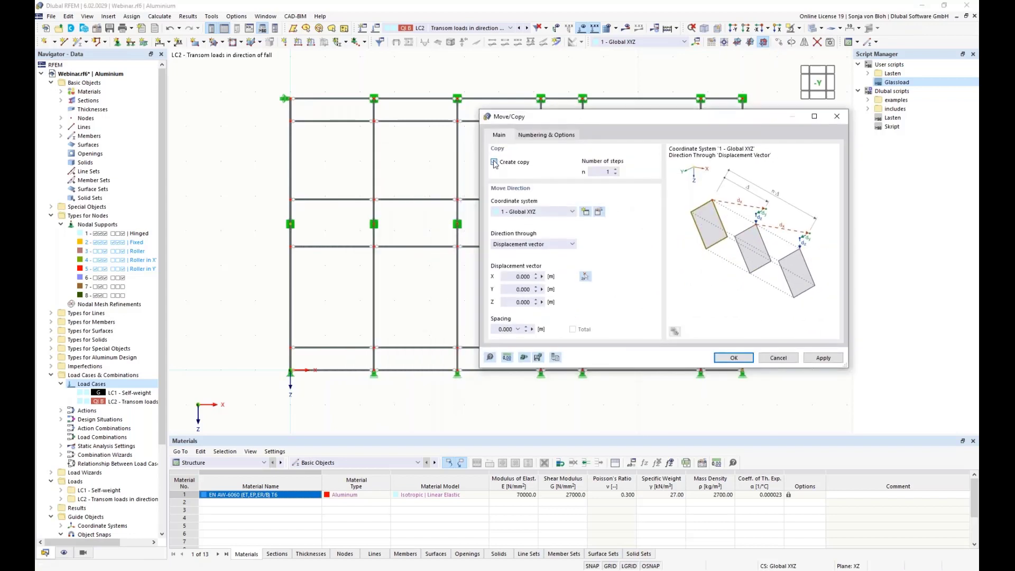
{"action": "left_click", "coordinate": [513, 302]}
{"action": "type", "text": "-1"}
{"action": "left_click", "coordinate": [518, 290]}
{"action": "left_click", "coordinate": [734, 358]}
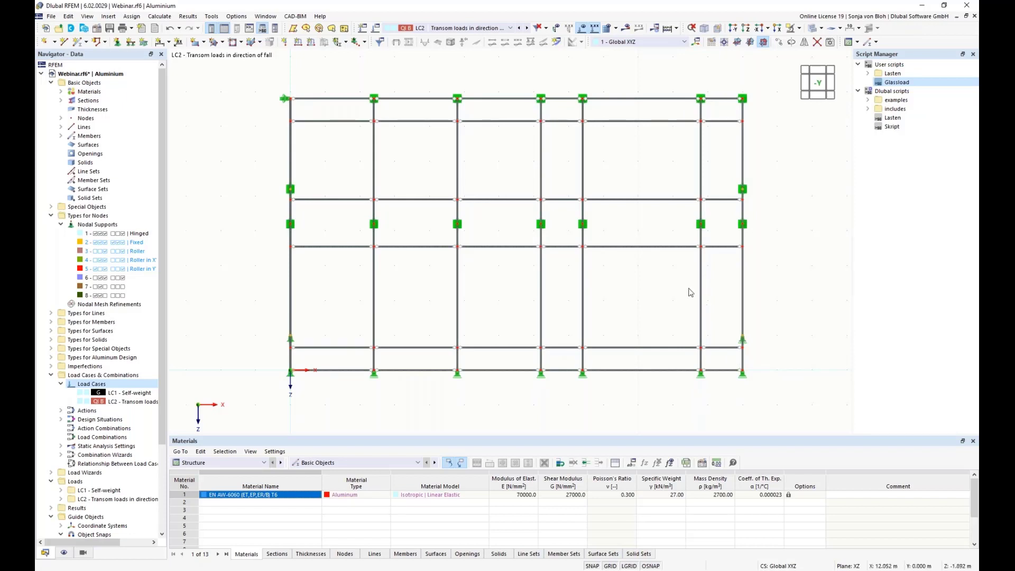
Remove the nodal supports from the four copied nodes 50-53 on the outer posts
{"action": "right_click", "coordinate": [291, 191]}
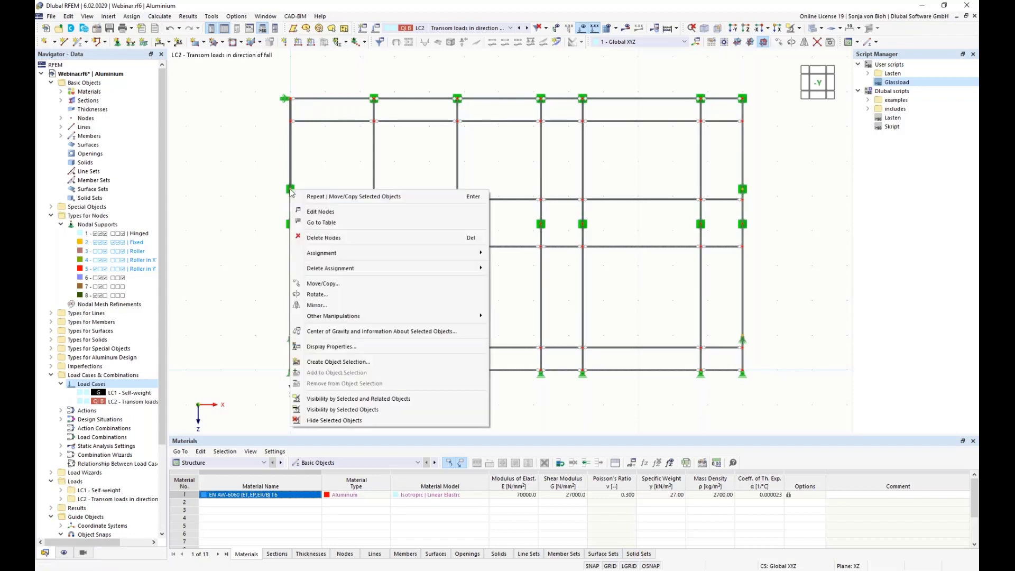
{"action": "left_click", "coordinate": [327, 212]}
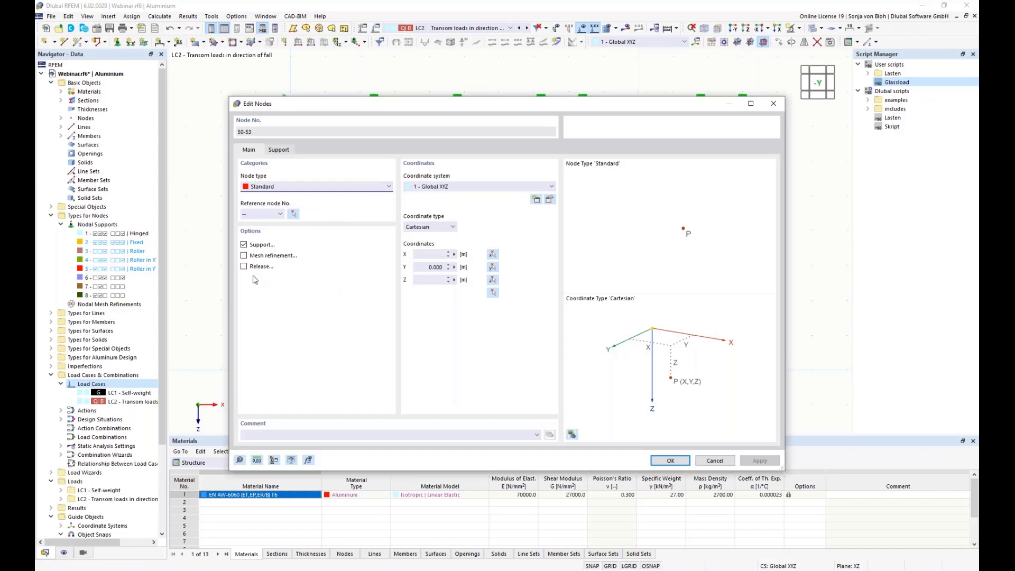
{"action": "left_click", "coordinate": [244, 245]}
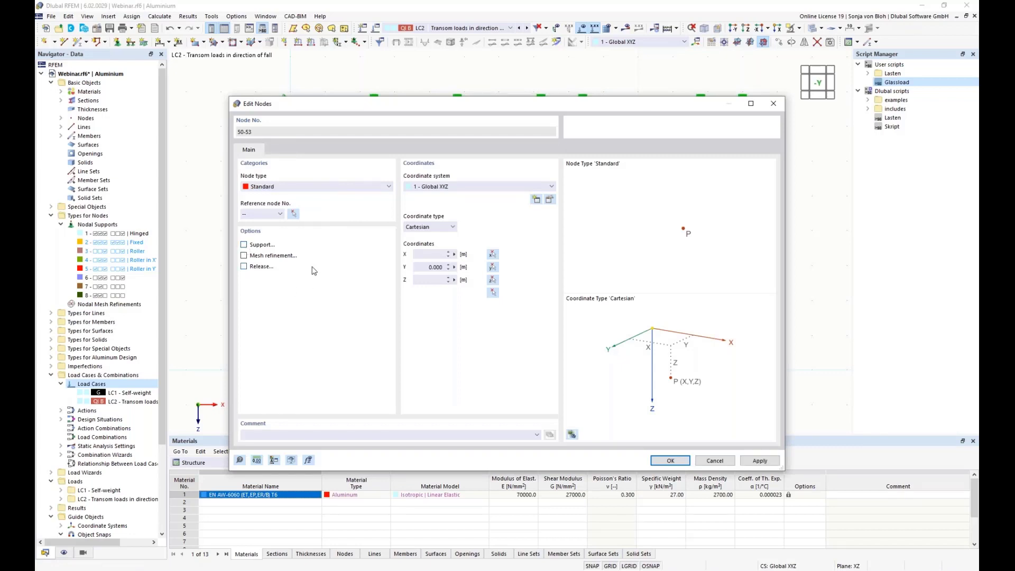
{"action": "left_click", "coordinate": [670, 461]}
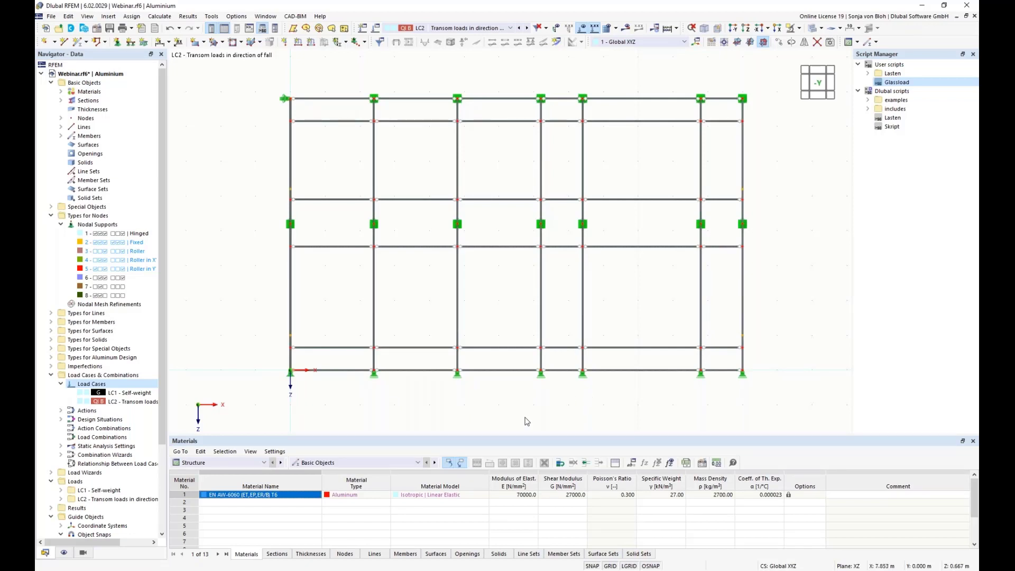
Start a Member Loads from Free Line Load wizard in LC2, with direction global Y on true length and magnitude 1 kN/m
{"action": "scroll", "coordinate": [38, 373], "scroll_direction": "down", "scroll_amount": 3}
{"action": "scroll", "coordinate": [37, 371], "scroll_direction": "down", "scroll_amount": 1}
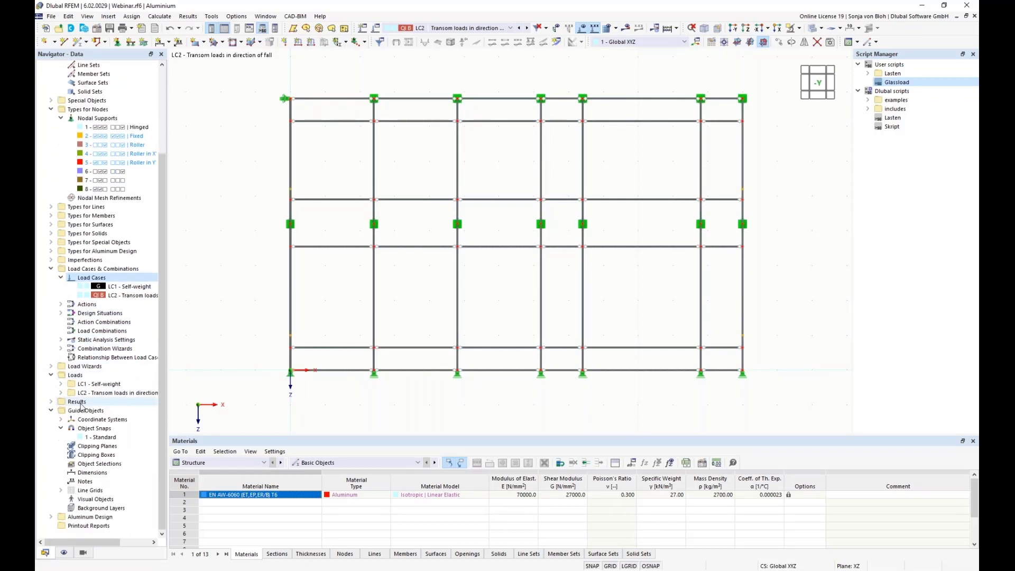
{"action": "left_click", "coordinate": [51, 366]}
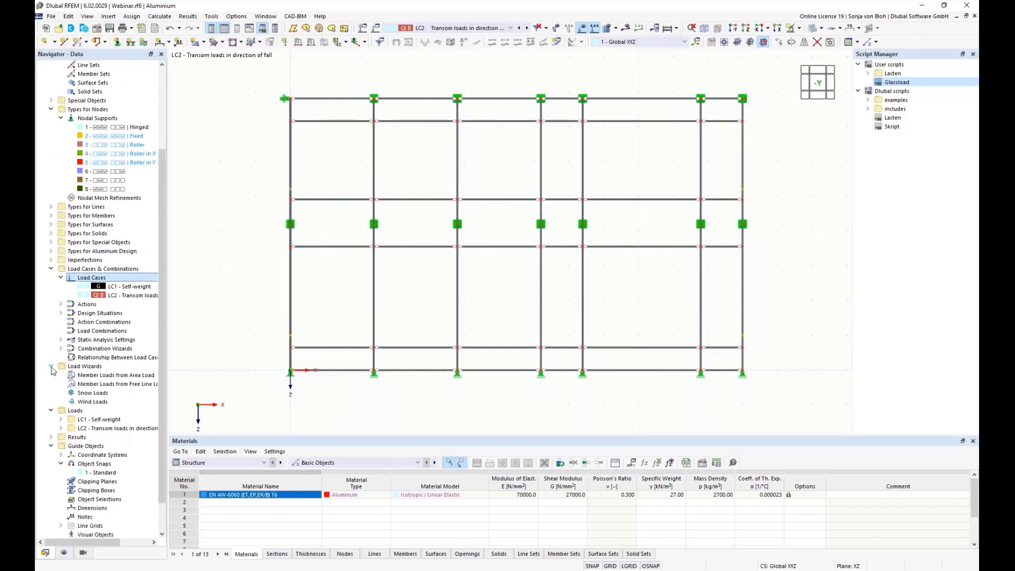
{"action": "double_click", "coordinate": [118, 387]}
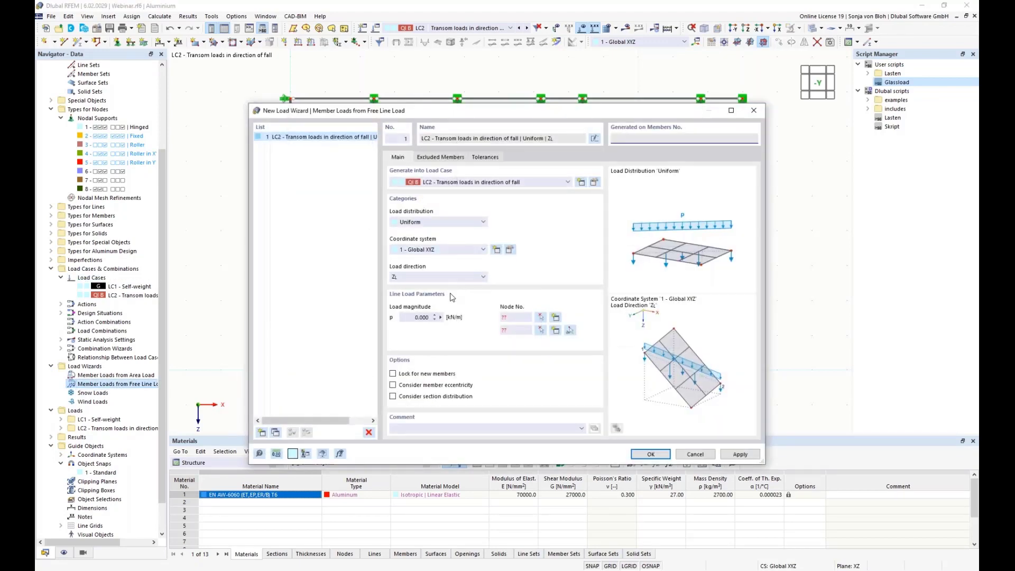
{"action": "left_click", "coordinate": [480, 277]}
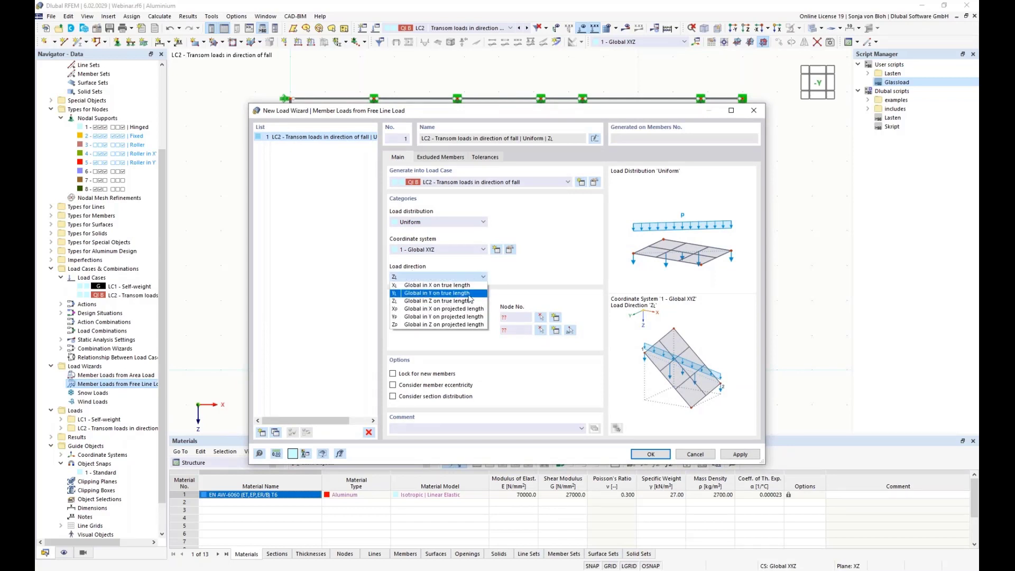
{"action": "left_click", "coordinate": [466, 294]}
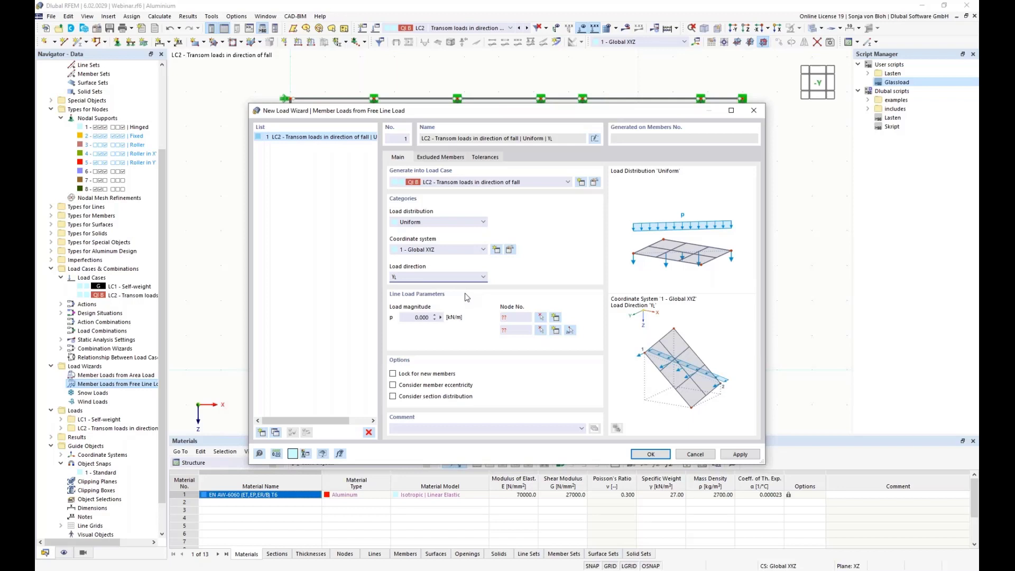
{"action": "left_click", "coordinate": [410, 317]}
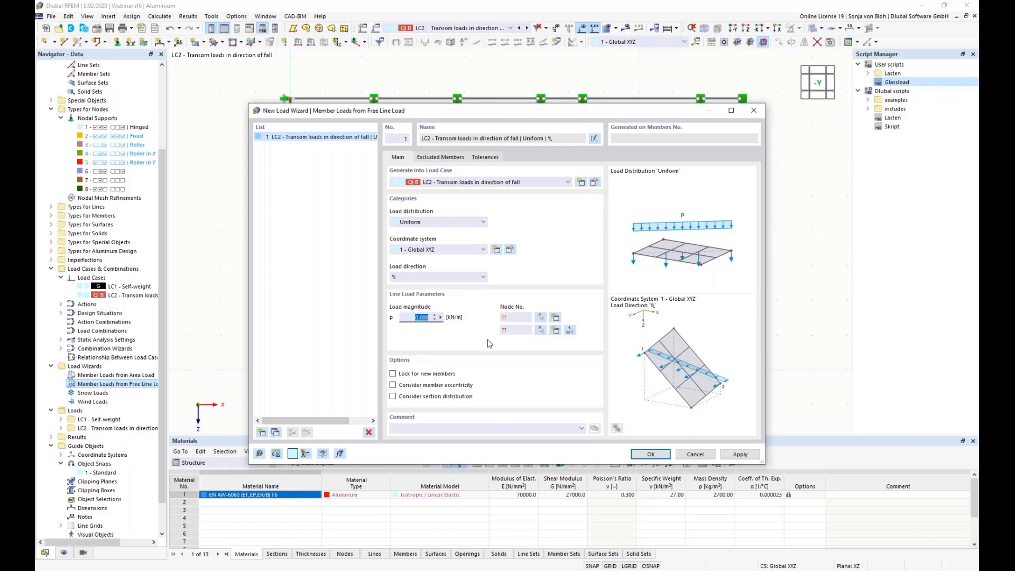
{"action": "type", "text": "1"}
Define the load line between the lower copied nodes 50 and 51 on the outer posts
{"action": "left_click", "coordinate": [570, 331]}
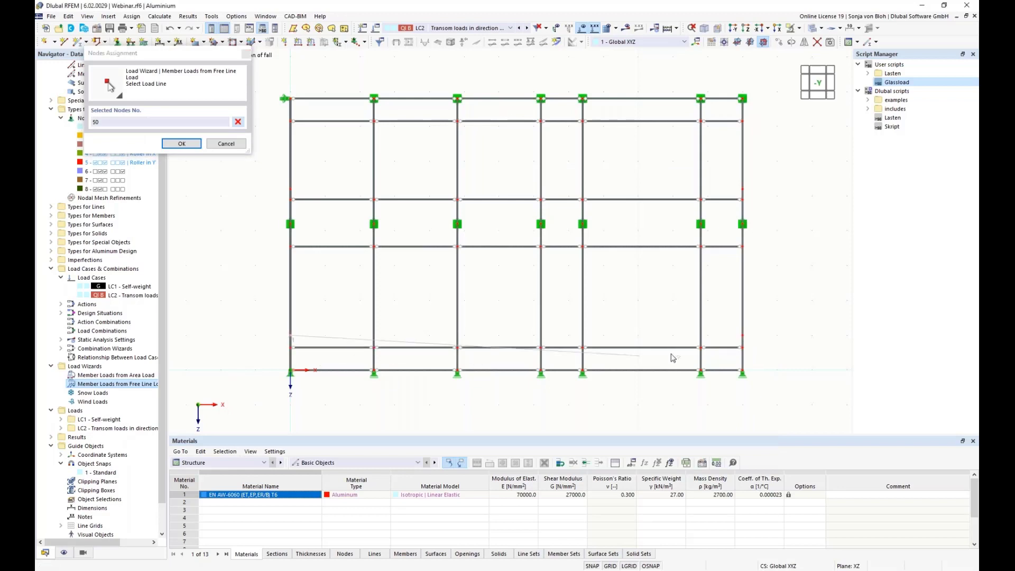
{"action": "left_click", "coordinate": [742, 335]}
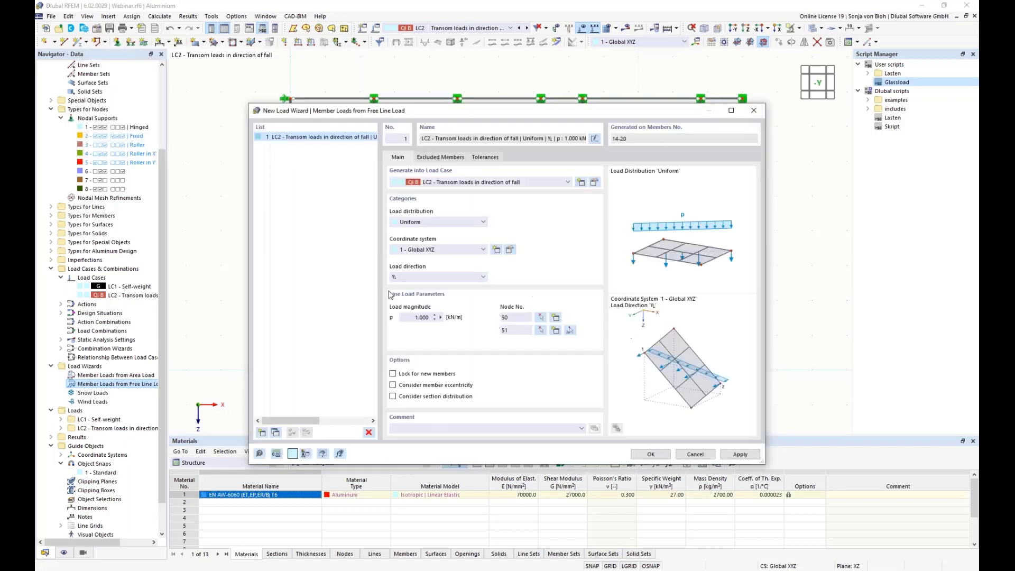
{"action": "left_click_drag", "start_coordinate": [408, 112], "coordinate": [677, 120]}
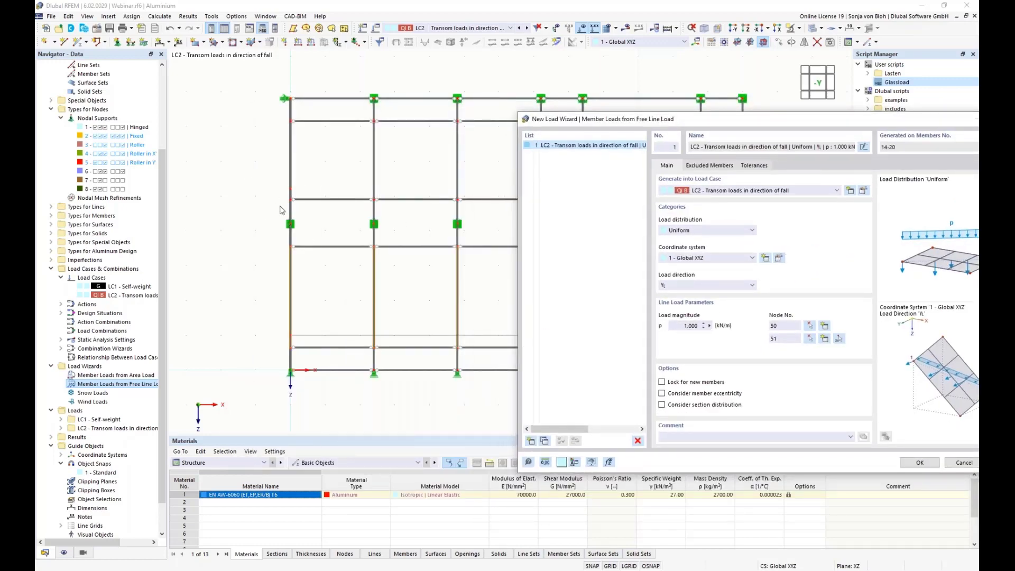
{"action": "left_click_drag", "start_coordinate": [596, 125], "coordinate": [473, 104]}
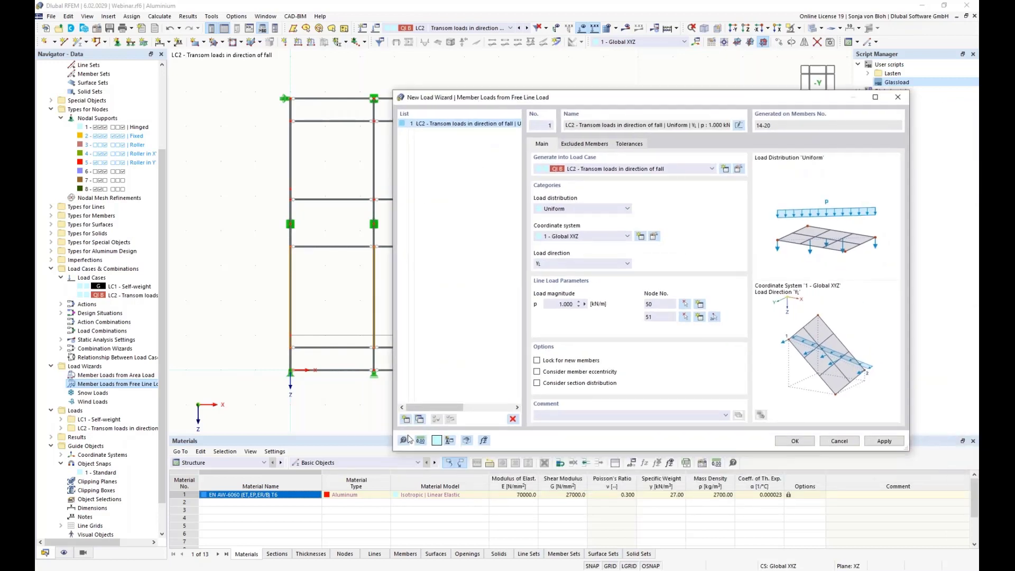
Duplicate the free line load, place its line between the upper copied nodes 52 and 53, and accept both loads
{"action": "left_click", "coordinate": [419, 419]}
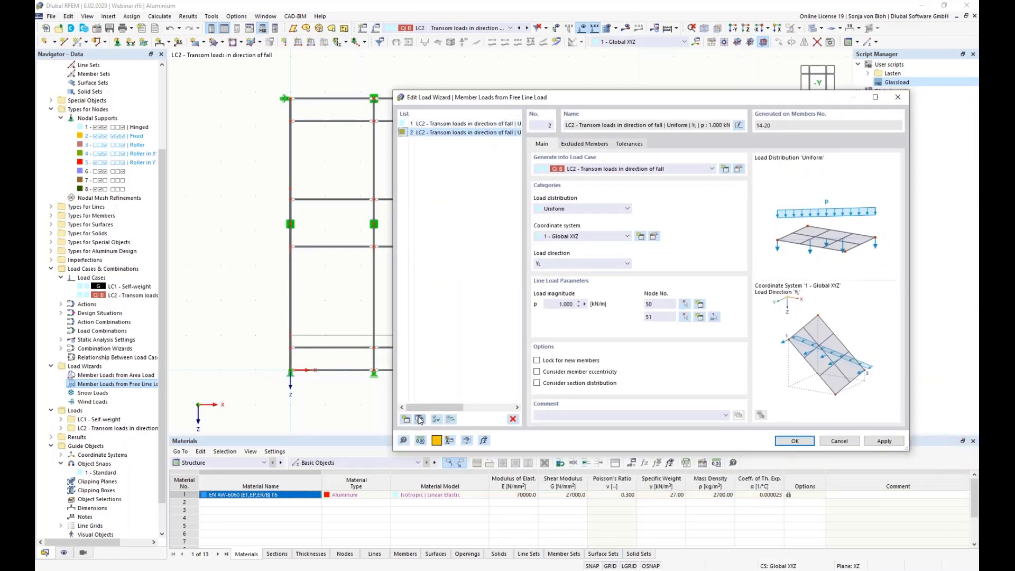
{"action": "left_click", "coordinate": [714, 319]}
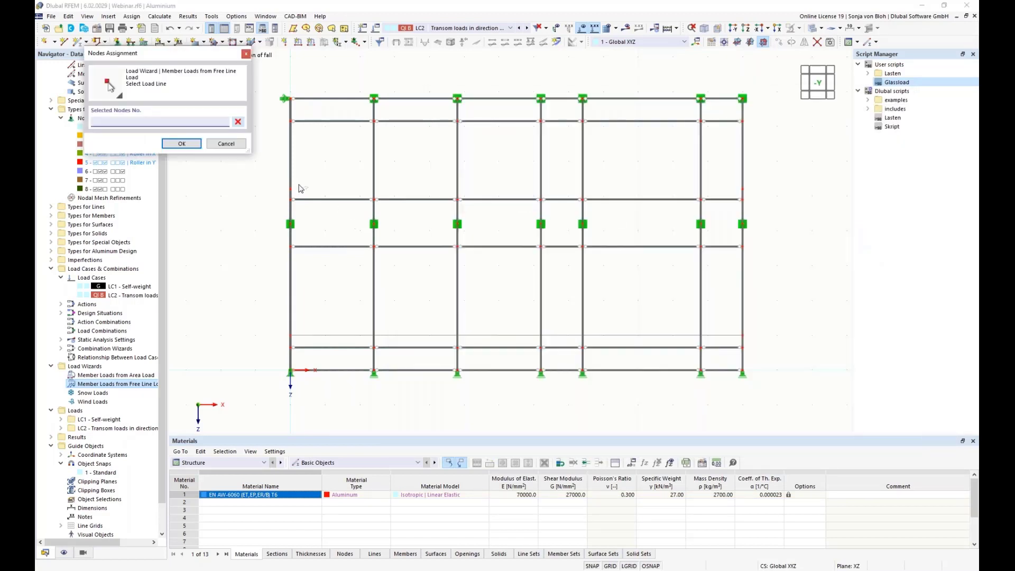
{"action": "left_click", "coordinate": [291, 188]}
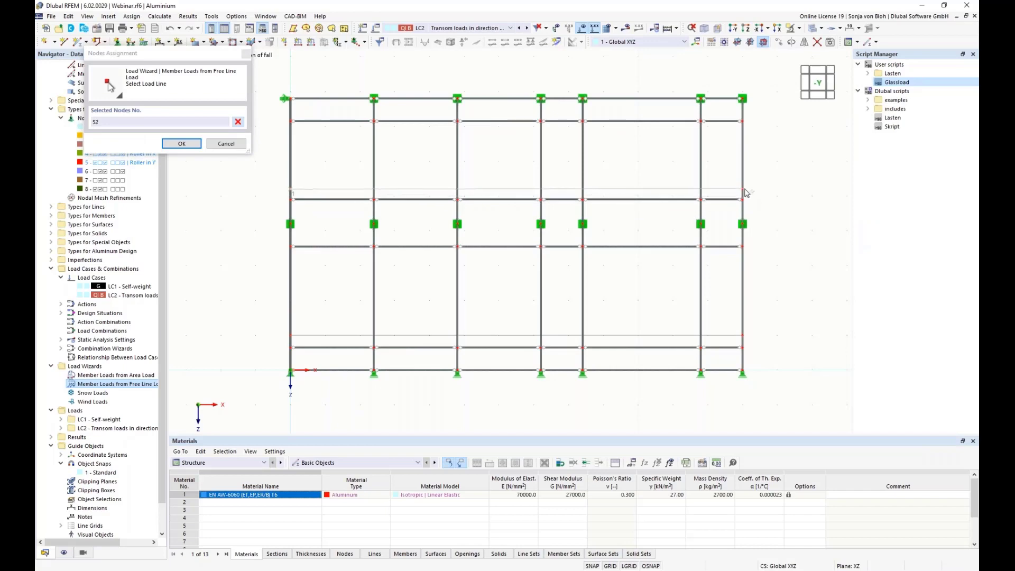
{"action": "left_click", "coordinate": [742, 188]}
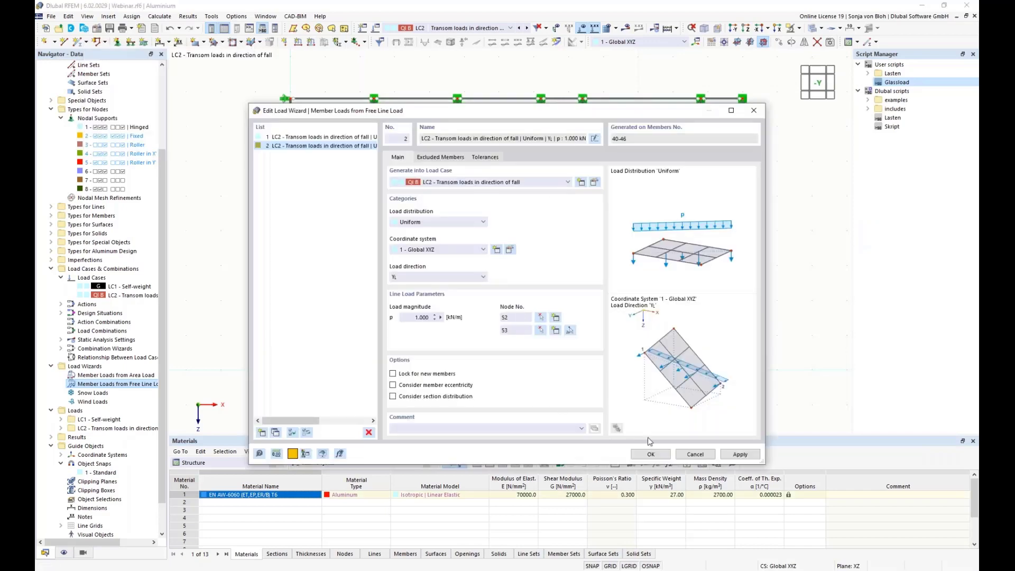
{"action": "left_click", "coordinate": [651, 454]}
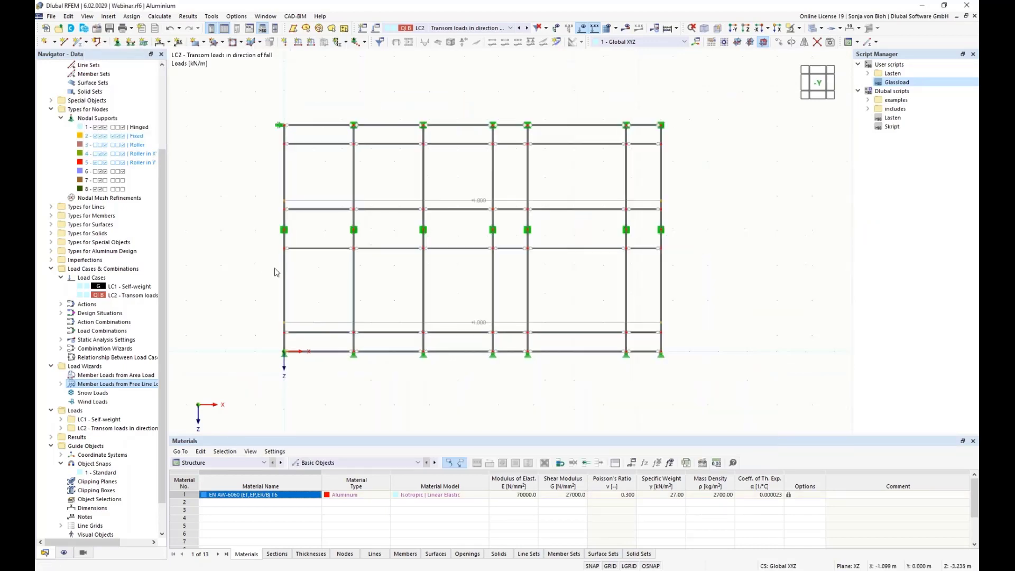
{"action": "key", "text": "F7"}
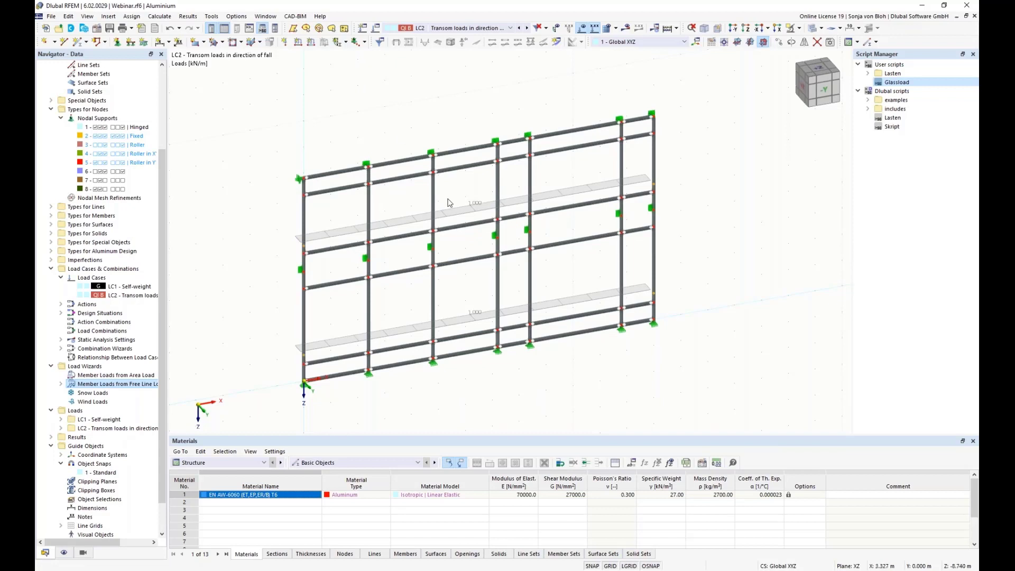
Display the loads generated by the LC2 free line load wizards separately
{"action": "left_click", "coordinate": [345, 239]}
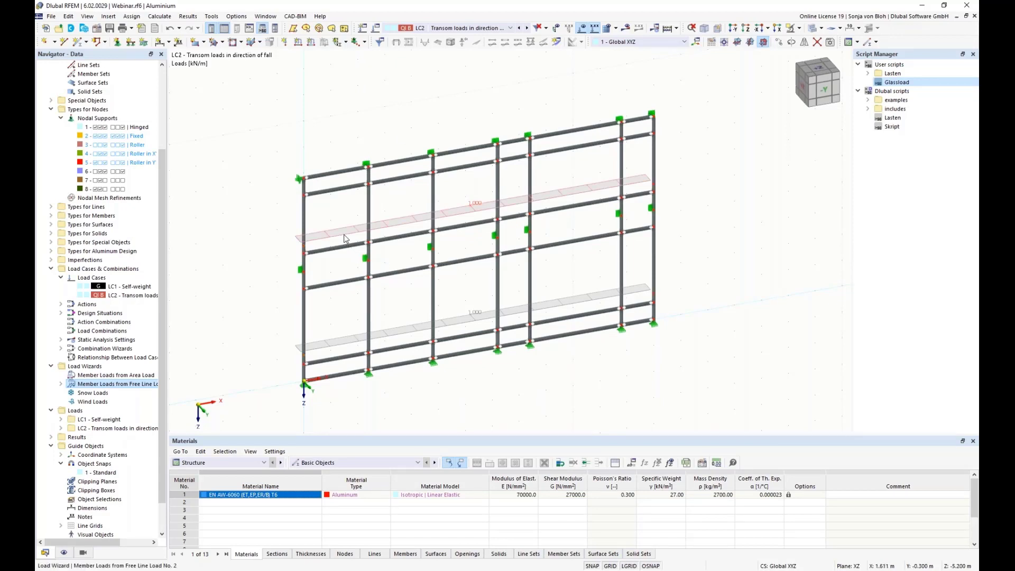
{"action": "right_click", "coordinate": [344, 238]}
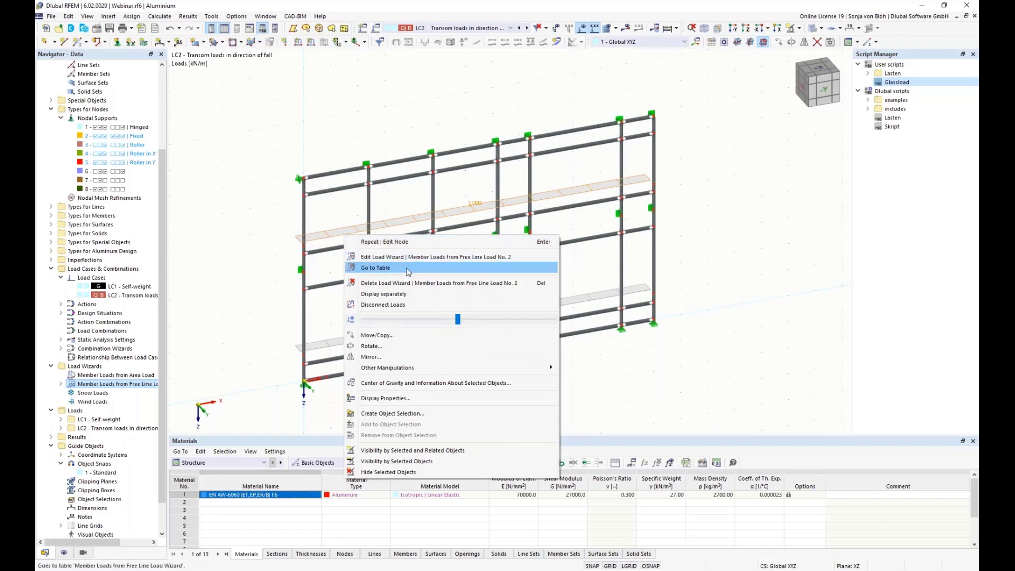
{"action": "left_click", "coordinate": [382, 295]}
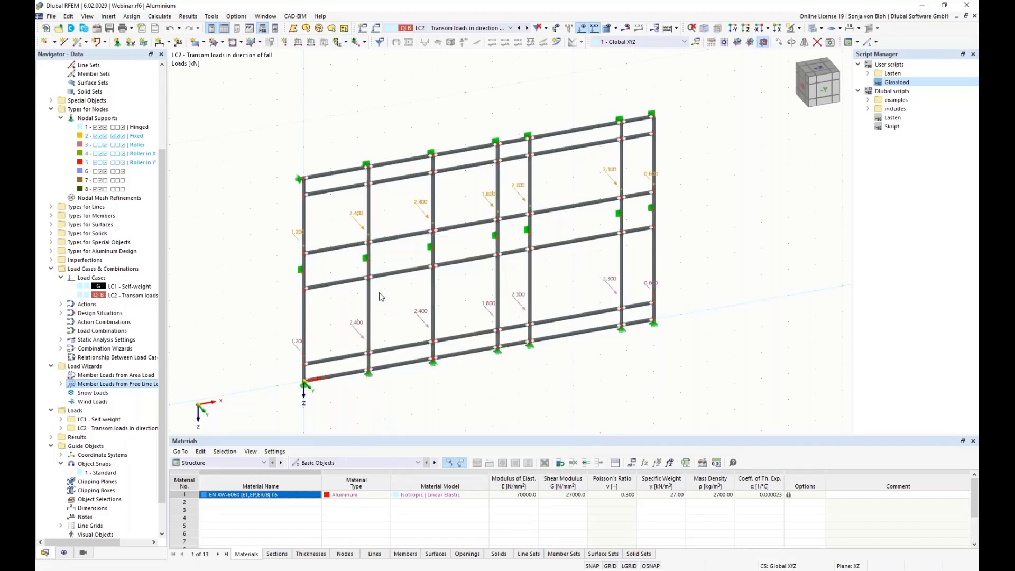
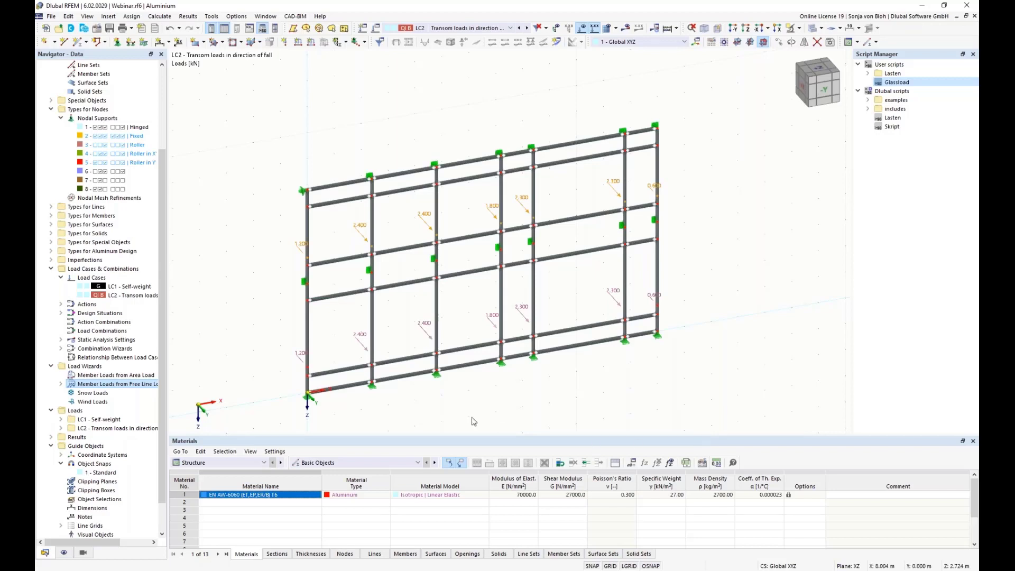
Copy load case LC2 and name the copy "Transom loads in opposite direction"
{"action": "left_click", "coordinate": [119, 298]}
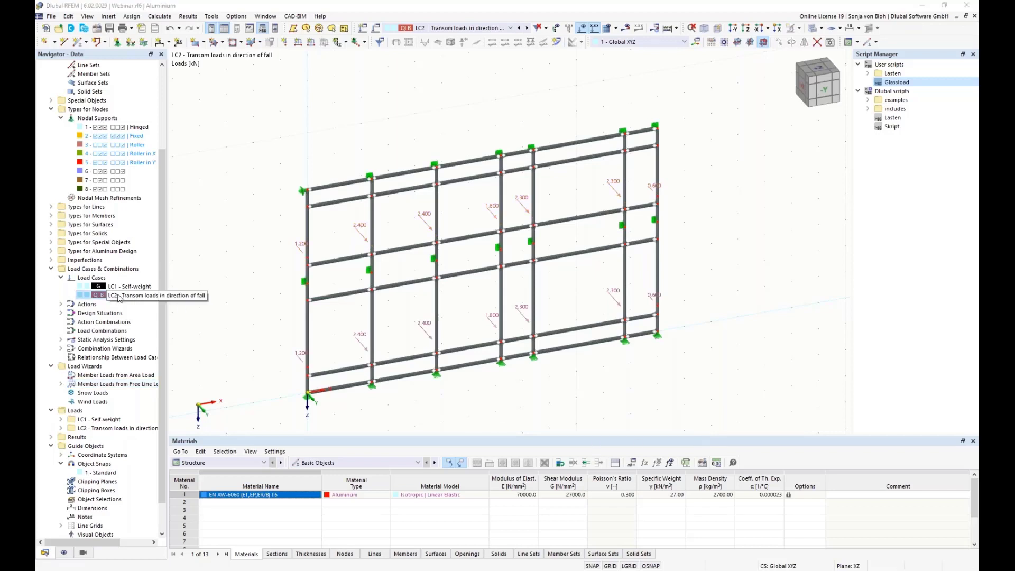
{"action": "right_click", "coordinate": [118, 298]}
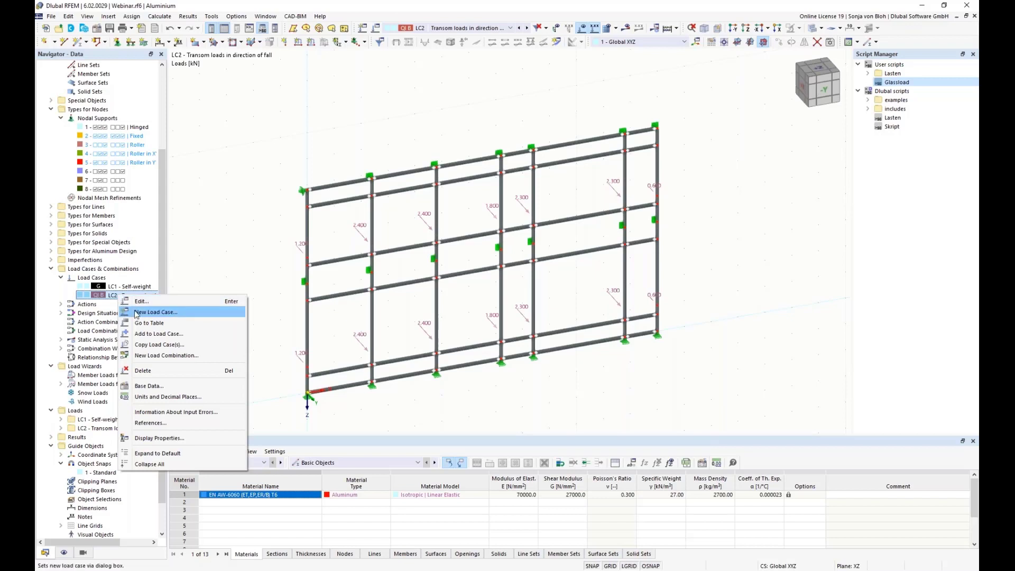
{"action": "left_click", "coordinate": [156, 345]}
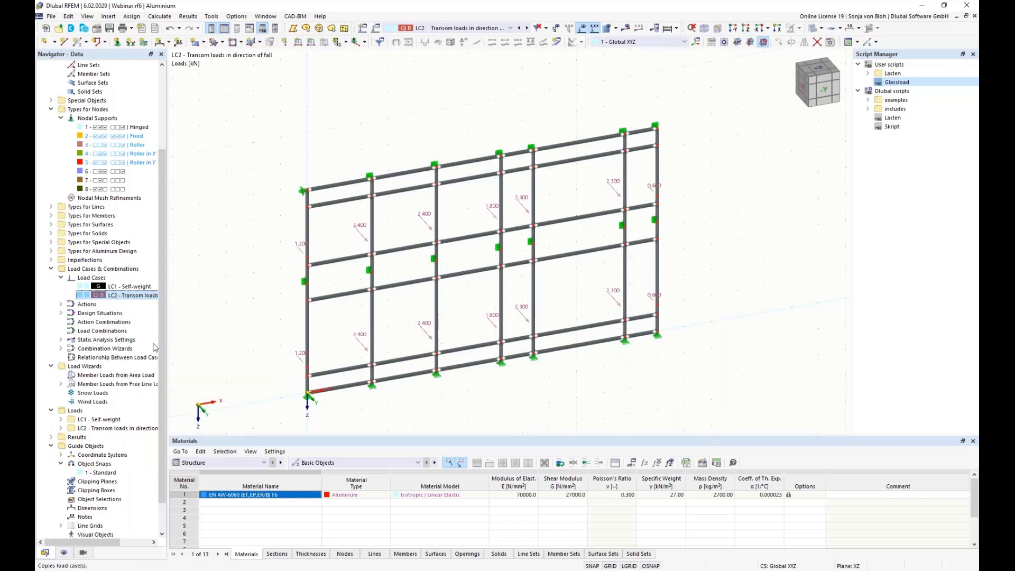
{"action": "left_click_drag", "start_coordinate": [456, 117], "coordinate": [407, 118]}
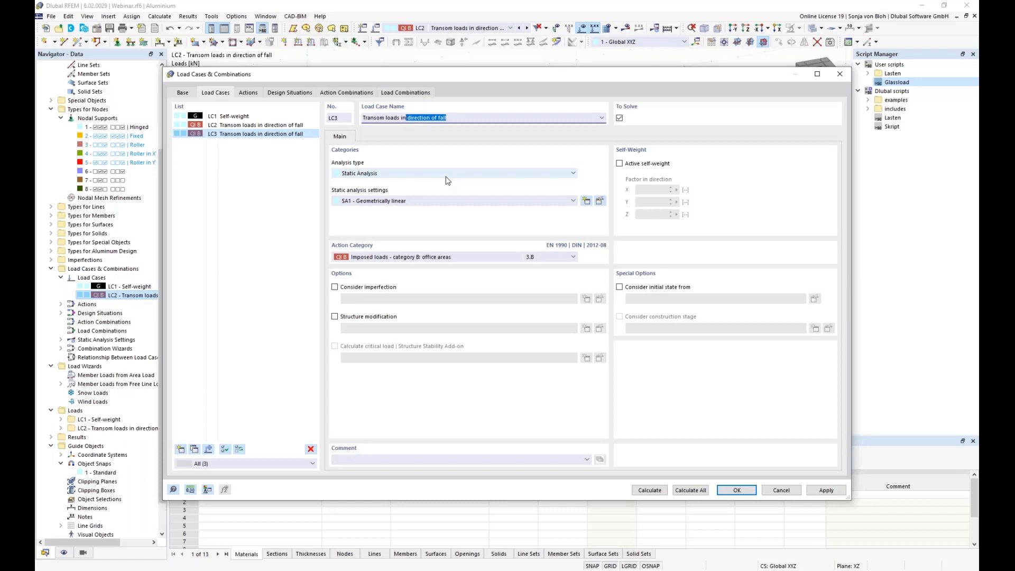
{"action": "key", "text": "BackSpace"}
{"action": "type", "text": "opposite directio"}
{"action": "left_click", "coordinate": [750, 492]}
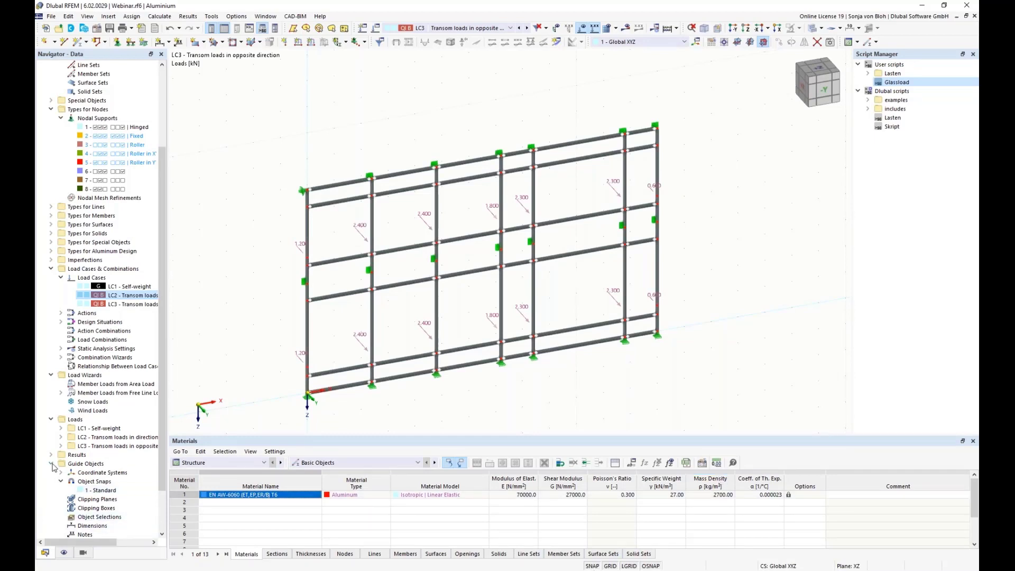
Set the magnitude of the LC3 free line load between nodes 50 and 51 to -0.5 kN/m
{"action": "left_click", "coordinate": [61, 392]}
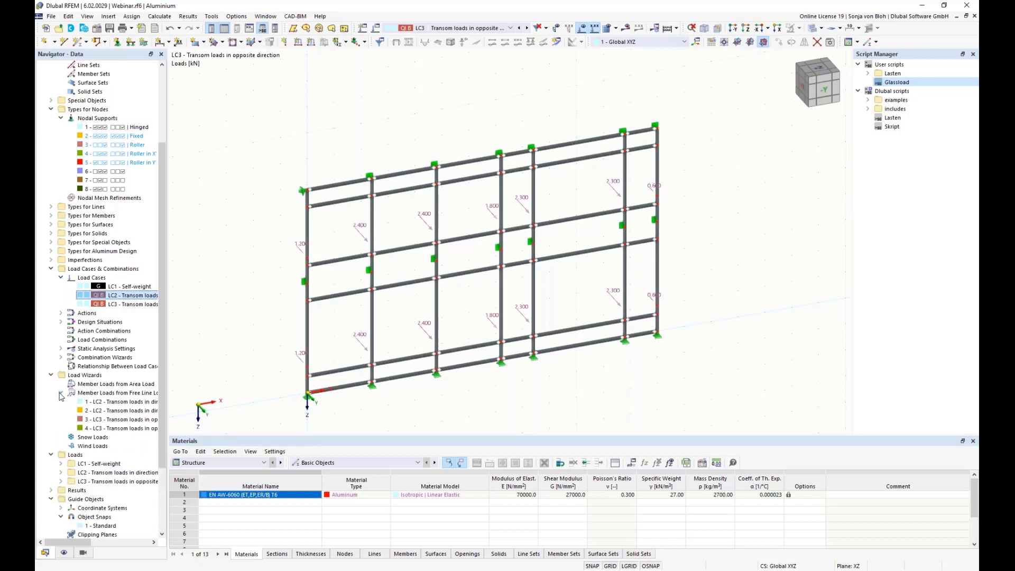
{"action": "double_click", "coordinate": [110, 419]}
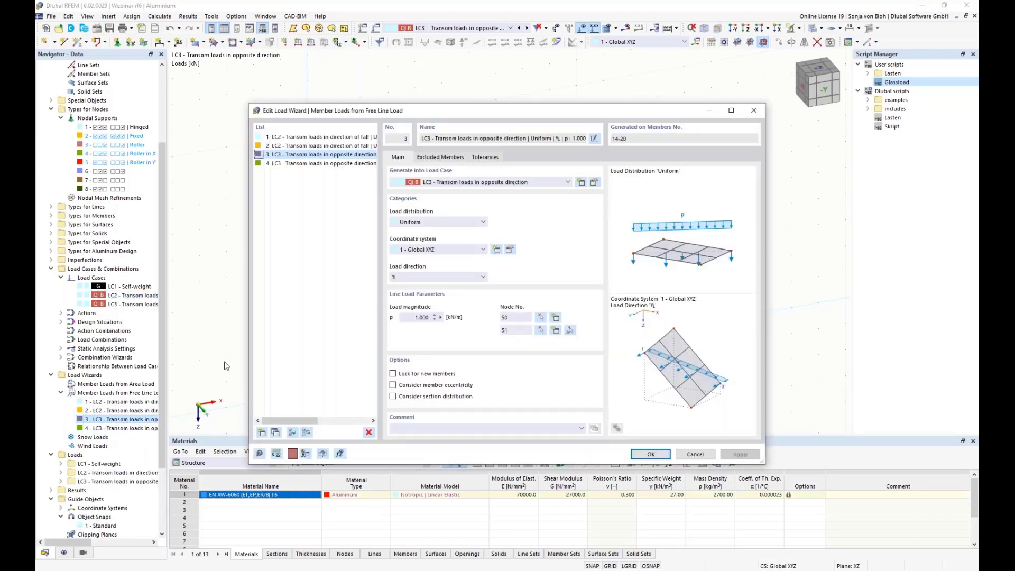
{"action": "double_click", "coordinate": [417, 317]}
{"action": "type", "text": "-0,5"}
Set the magnitude of the LC3 free line load between nodes 52 and 53 to -0.5 kN/m and accept both changes
{"action": "left_click", "coordinate": [308, 164]}
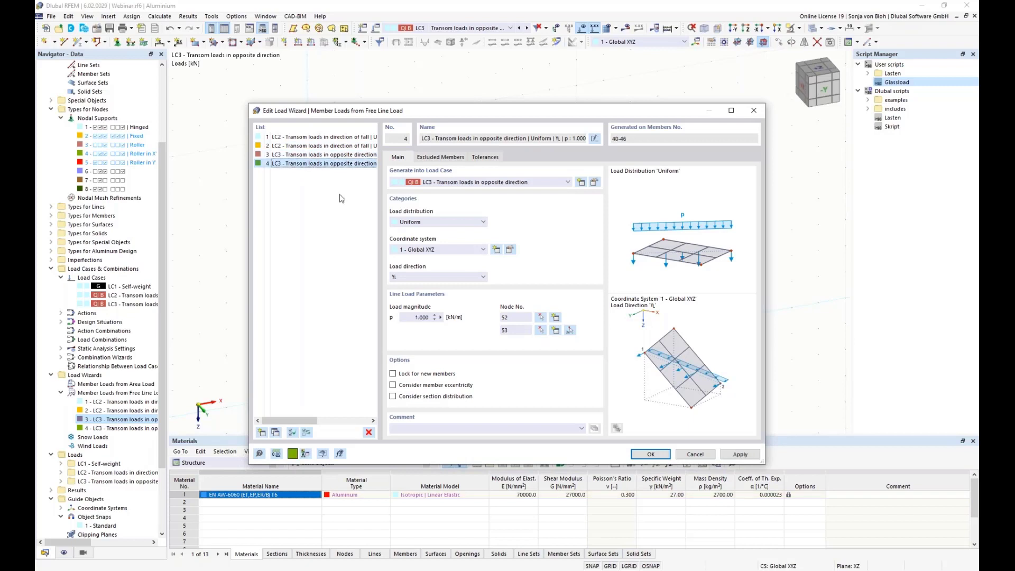
{"action": "double_click", "coordinate": [423, 318]}
{"action": "key", "text": "BackSpace"}
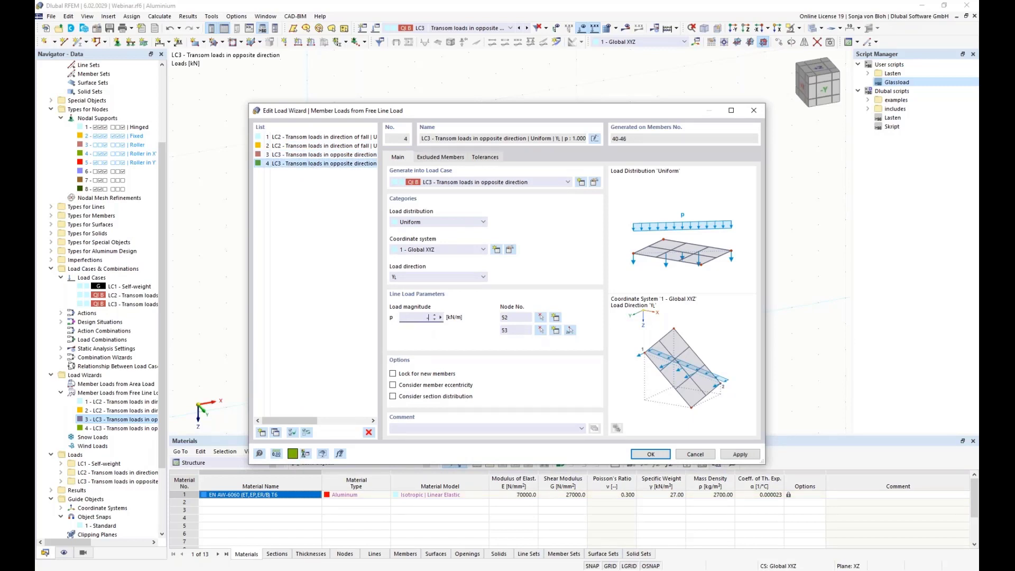
{"action": "type", "text": "-0,5"}
{"action": "left_click", "coordinate": [650, 454]}
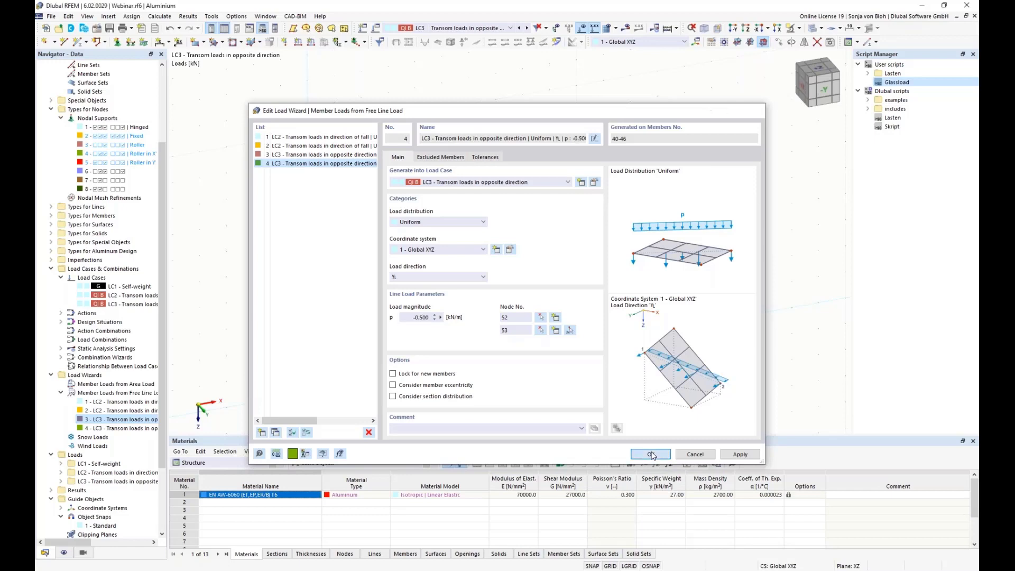
{"action": "middle_click_drag", "start_coordinate": [338, 371], "coordinate": [409, 364], "text": "ctrl"}
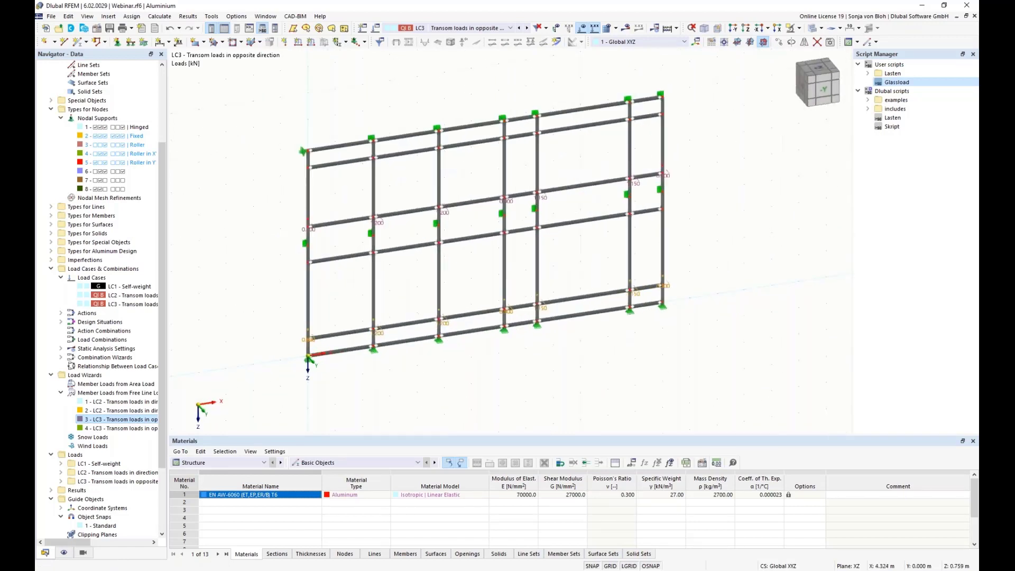
Create load case LC4 named "Wind pressure" with the action category Wind
{"action": "right_click", "coordinate": [100, 279]}
{"action": "left_click", "coordinate": [136, 296]}
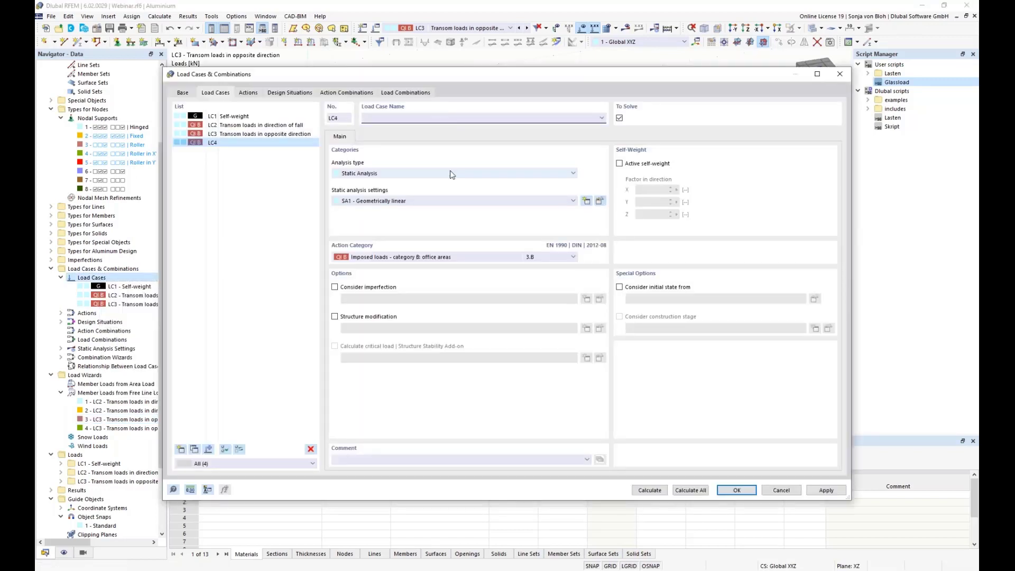
{"action": "type", "text": "Wind pressure"}
{"action": "left_click", "coordinate": [397, 257]}
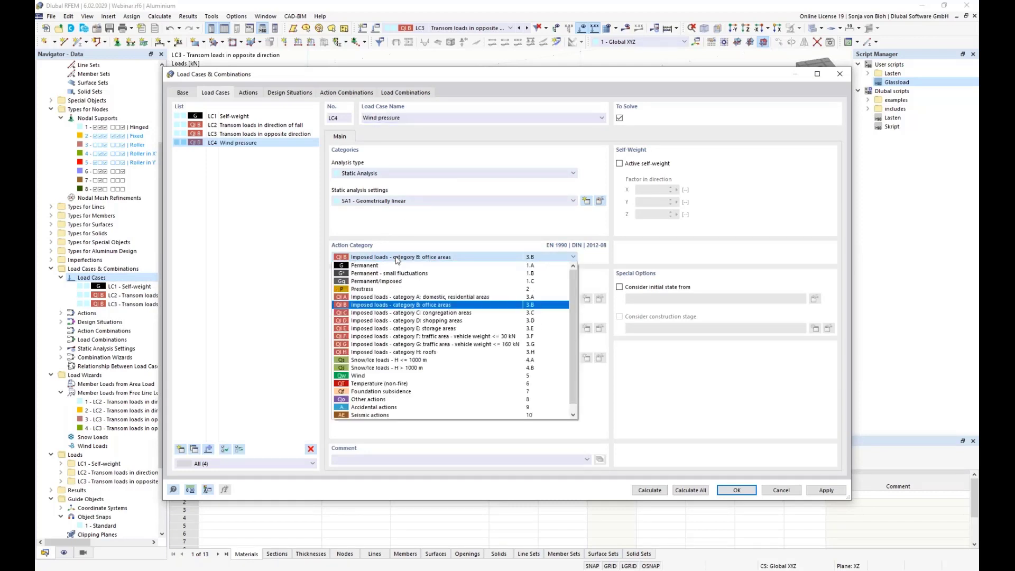
{"action": "left_click", "coordinate": [379, 376]}
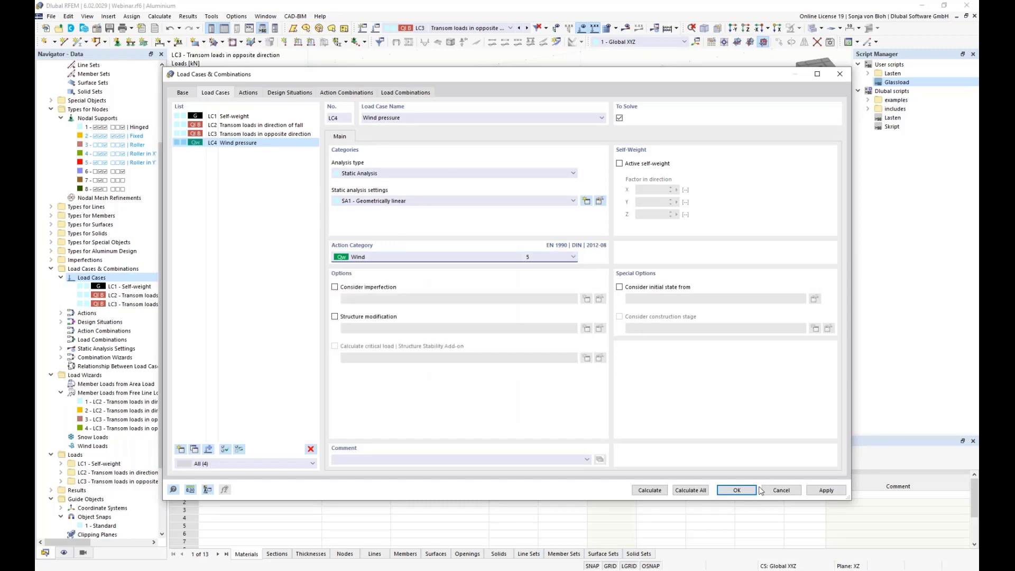
{"action": "left_click", "coordinate": [736, 490]}
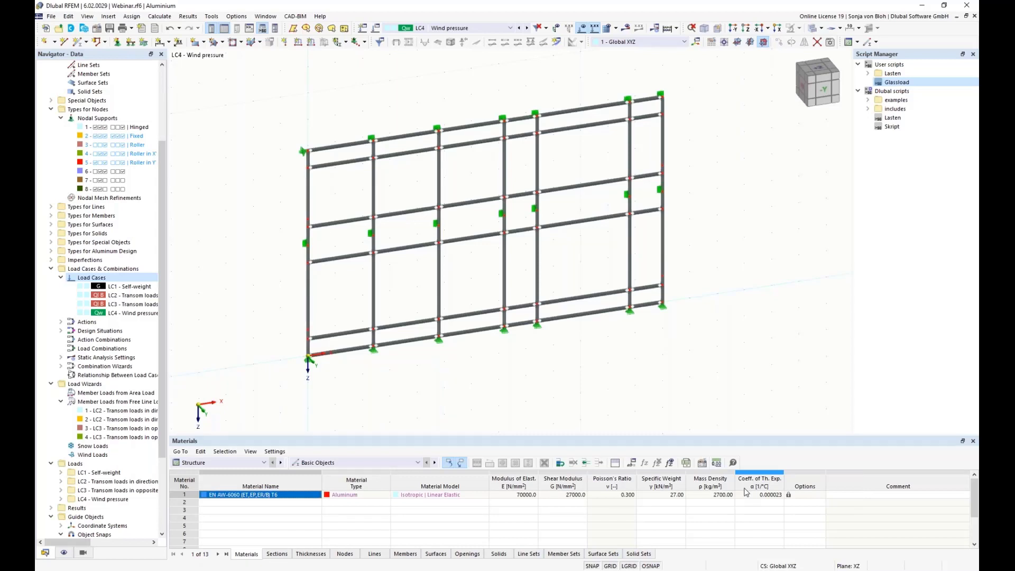
Start a Member Loads from Area Load wizard in LC4 with the Local z coordinate system and a magnitude of 0.7 kN/m²
{"action": "right_click", "coordinate": [117, 396]}
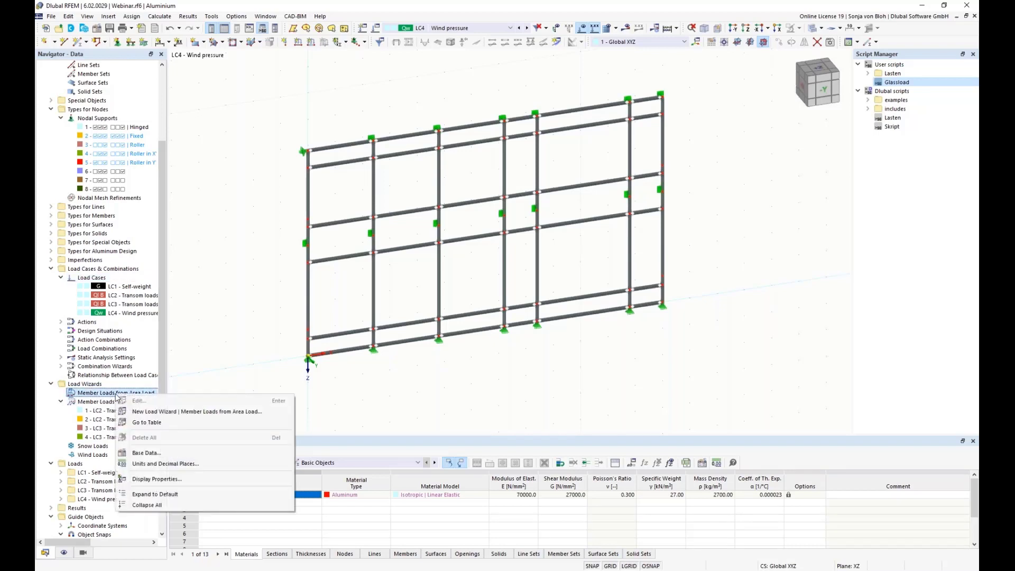
{"action": "left_click", "coordinate": [162, 417]}
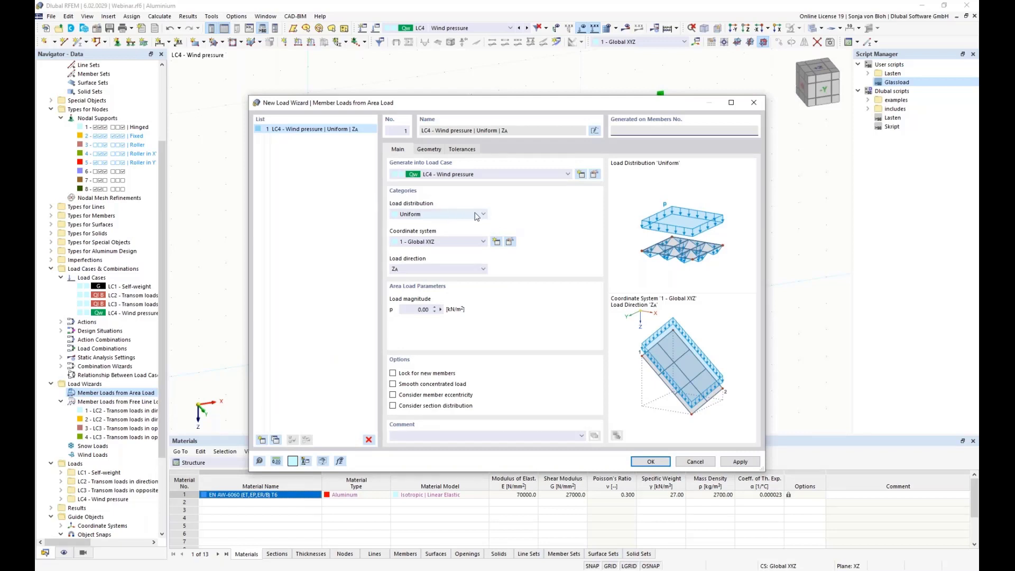
{"action": "left_click", "coordinate": [482, 242]}
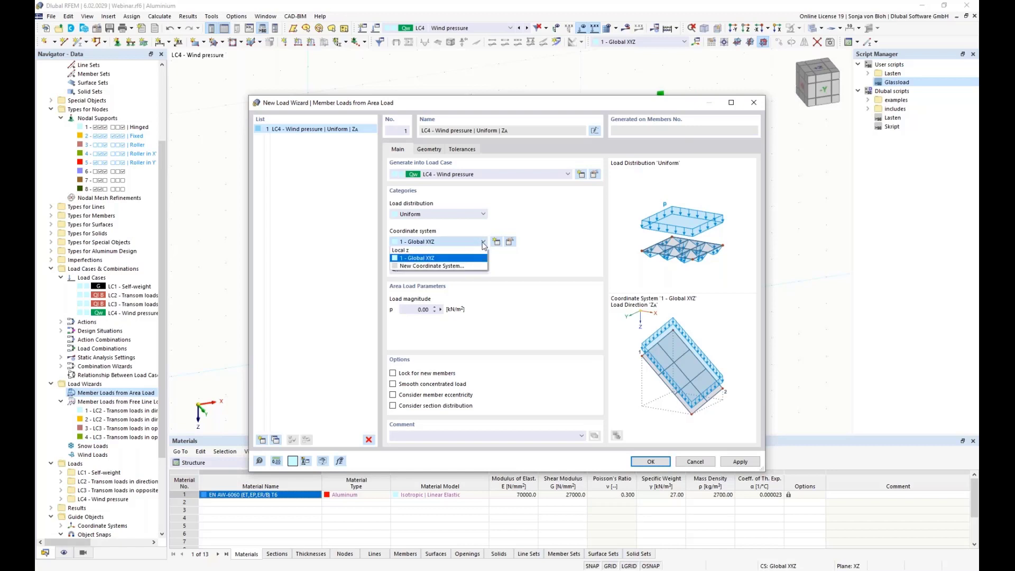
{"action": "left_click", "coordinate": [479, 250]}
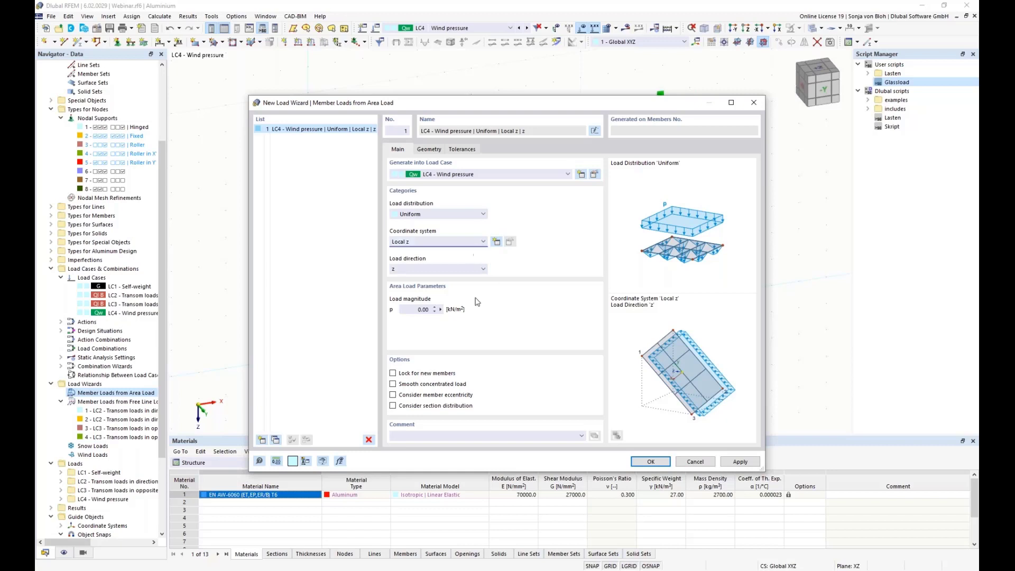
{"action": "left_click", "coordinate": [412, 311]}
{"action": "type", "text": "0,7"}
Define the area load plane by picking the facade's outer corner nodes, starting with nodes 1, 2 and 14
{"action": "left_click", "coordinate": [432, 150]}
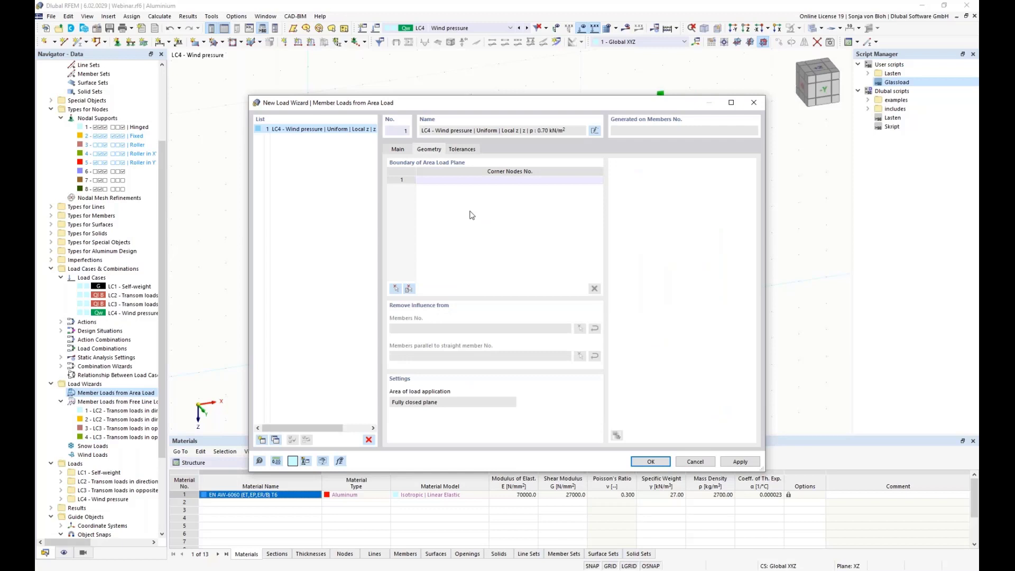
{"action": "left_click", "coordinate": [396, 288]}
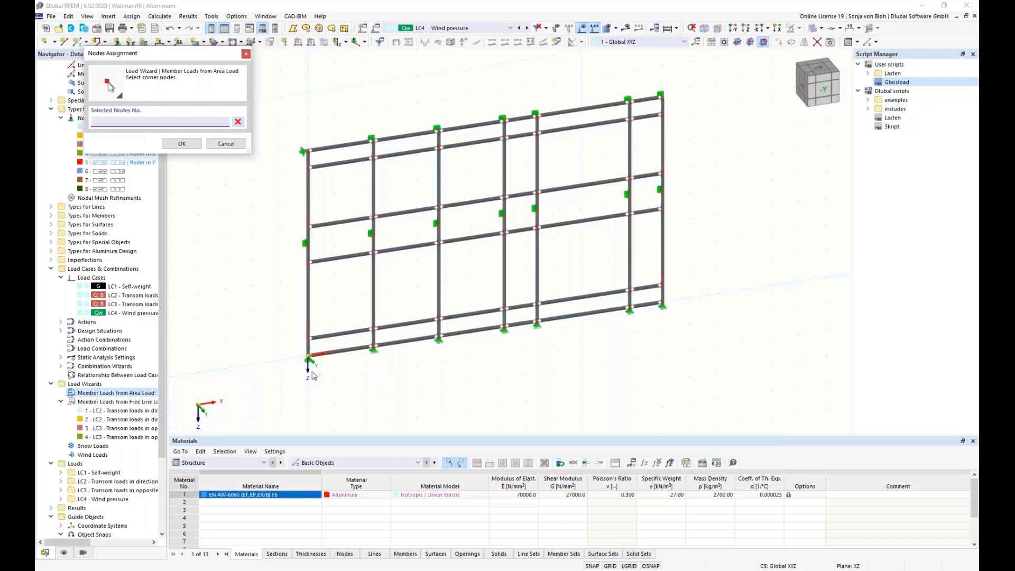
{"action": "left_click", "coordinate": [308, 358]}
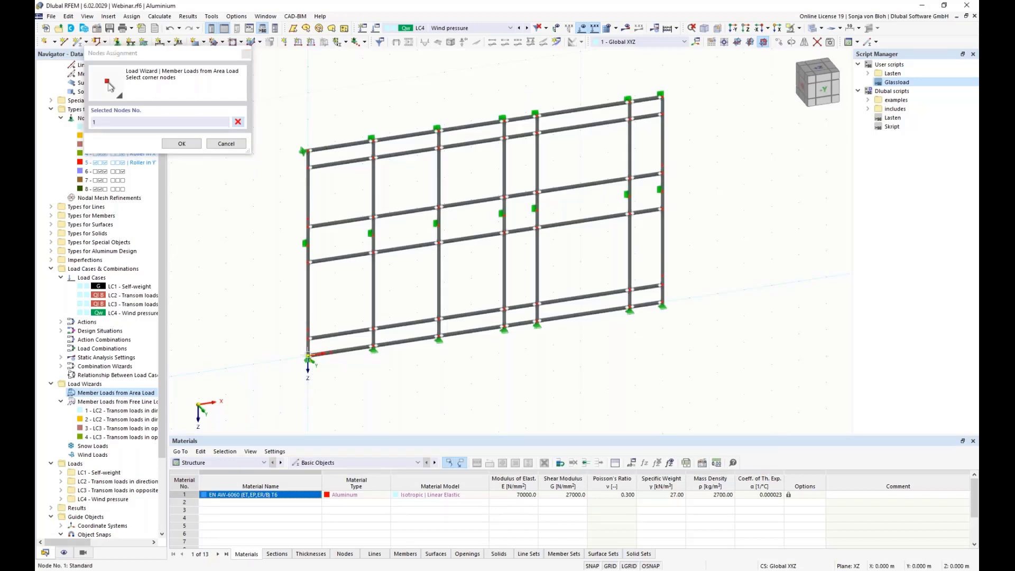
{"action": "left_click", "coordinate": [305, 152]}
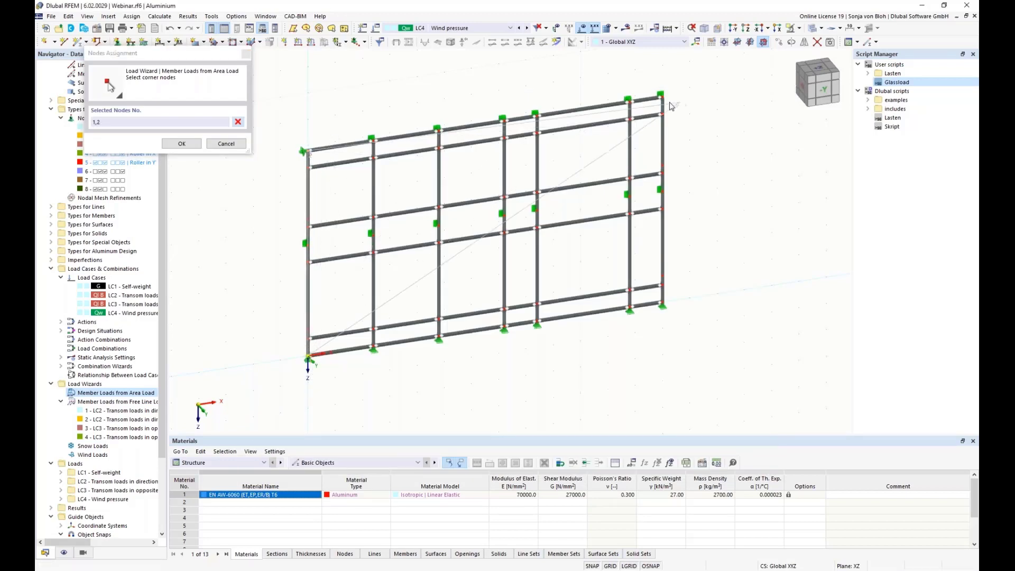
{"action": "left_click", "coordinate": [661, 97]}
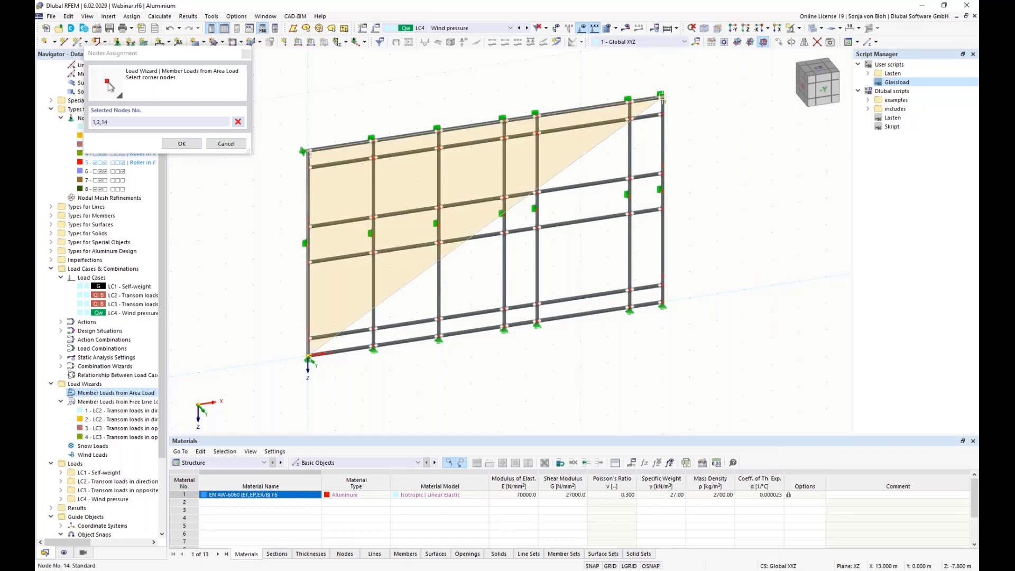
Complete the wind pressure area load boundary with corner node 13 and generate the member loads in LC4
{"action": "left_click", "coordinate": [661, 305]}
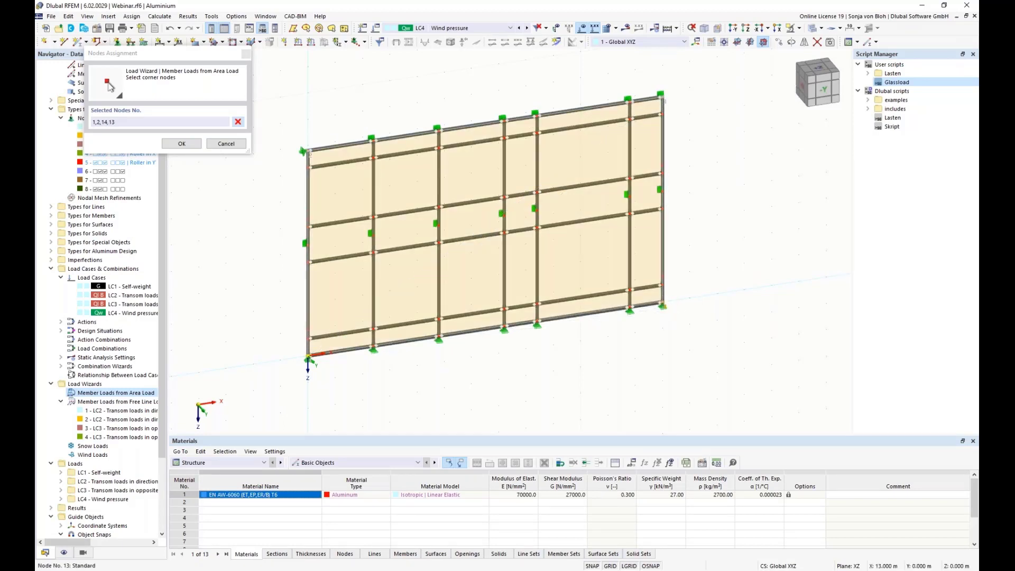
{"action": "left_click", "coordinate": [181, 145]}
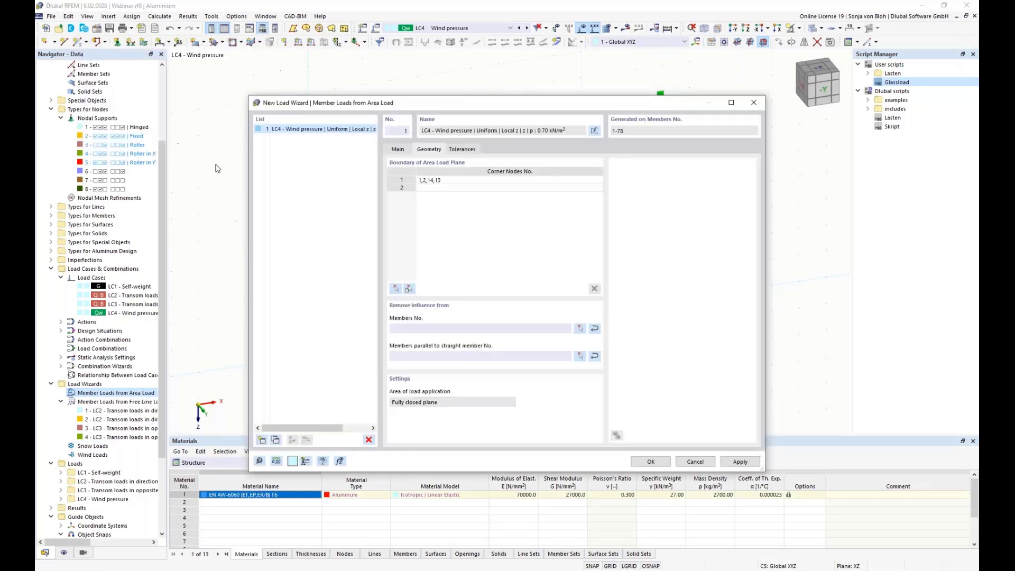
{"action": "left_click", "coordinate": [650, 462]}
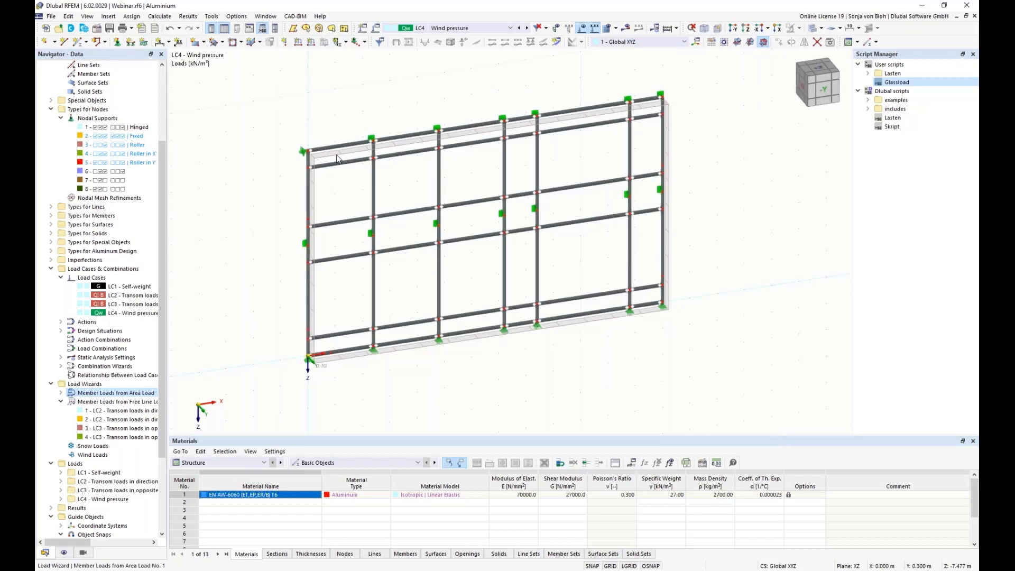
Display the member loads generated by the wind pressure area load separately on the facade frame
{"action": "scroll", "coordinate": [337, 162], "scroll_direction": "up", "scroll_amount": 1}
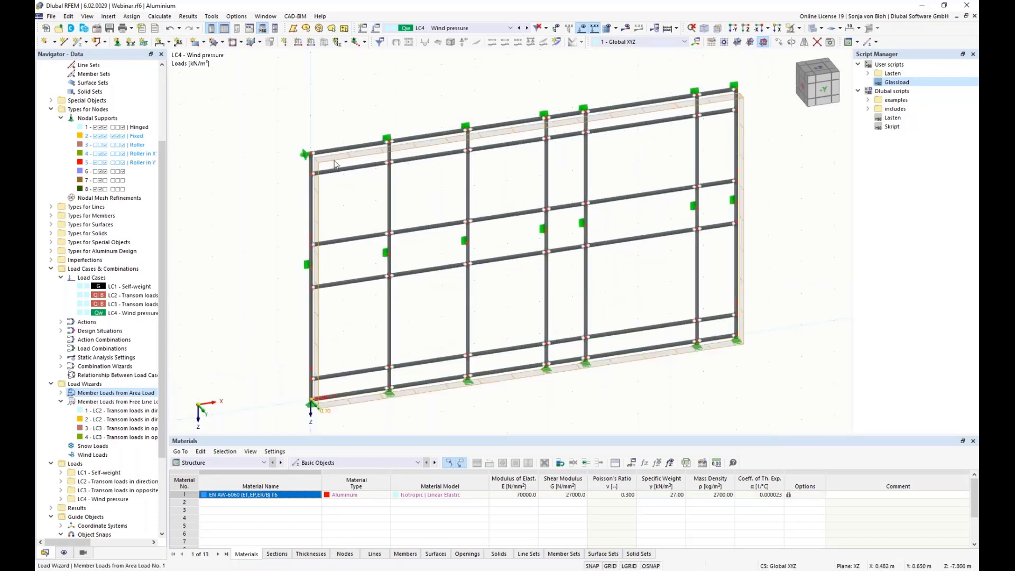
{"action": "right_click", "coordinate": [334, 162]}
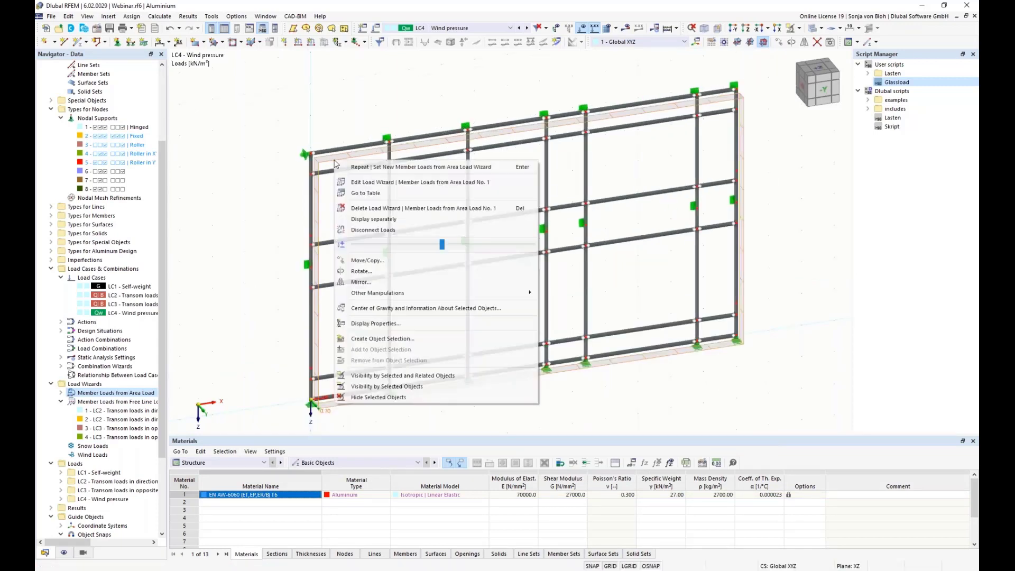
{"action": "left_click", "coordinate": [379, 221]}
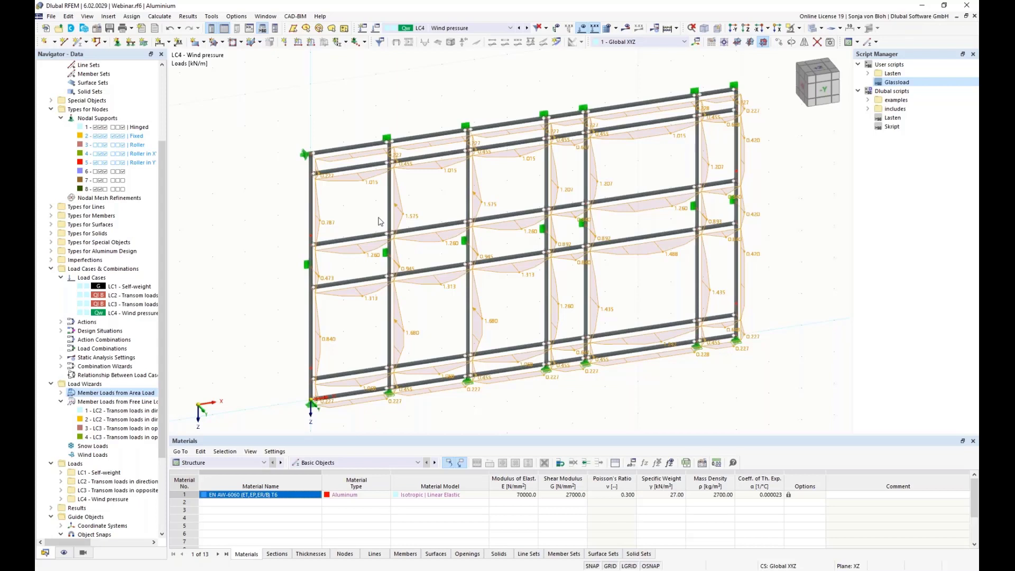
Copy load case LC4 - Wind pressure to a new load case LC5 named Wind suction
{"action": "left_click", "coordinate": [120, 314]}
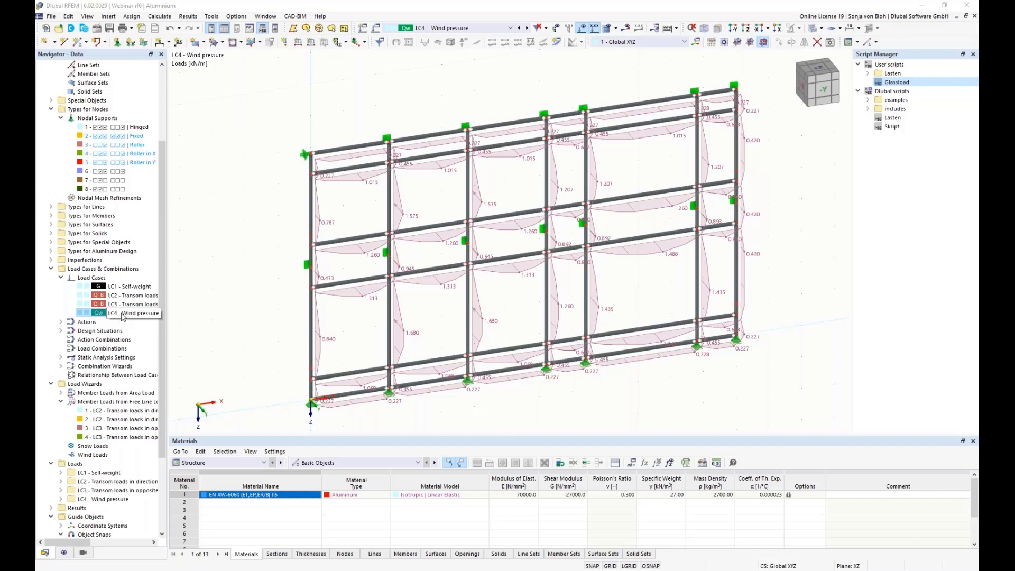
{"action": "right_click", "coordinate": [122, 316]}
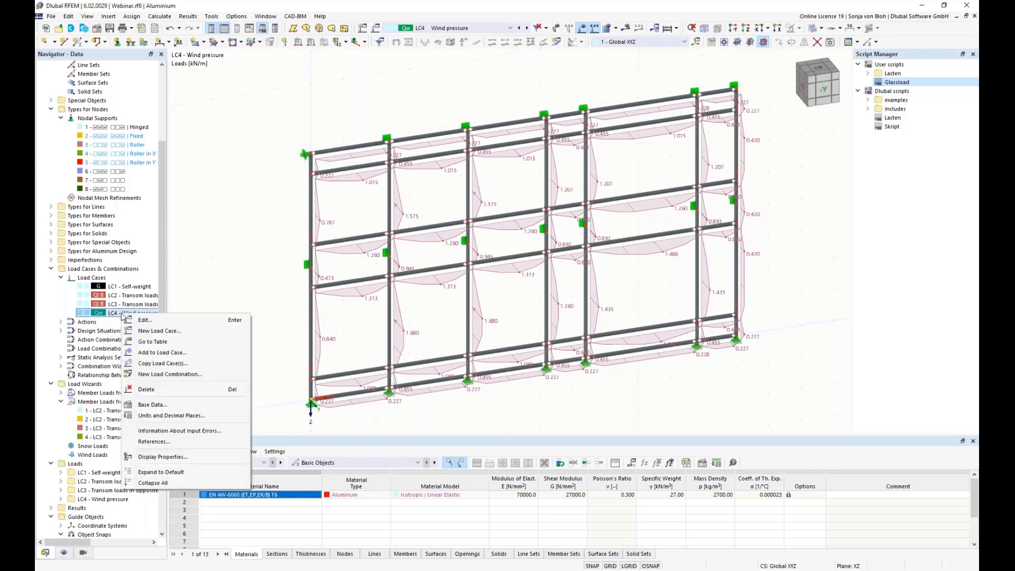
{"action": "left_click", "coordinate": [158, 363]}
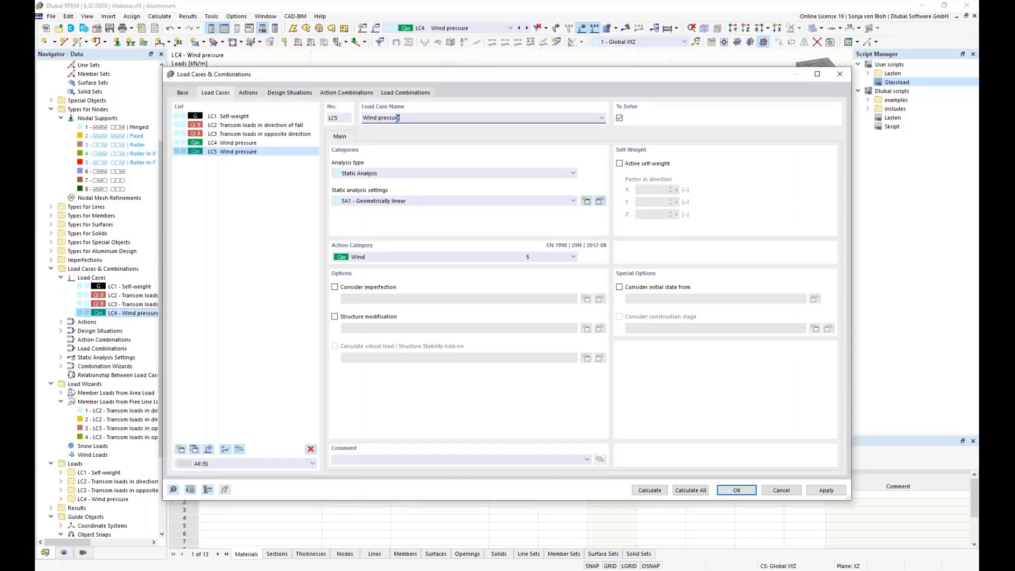
{"action": "left_click_drag", "start_coordinate": [397, 118], "coordinate": [380, 121]}
{"action": "type", "text": "suction"}
{"action": "left_click", "coordinate": [730, 491]}
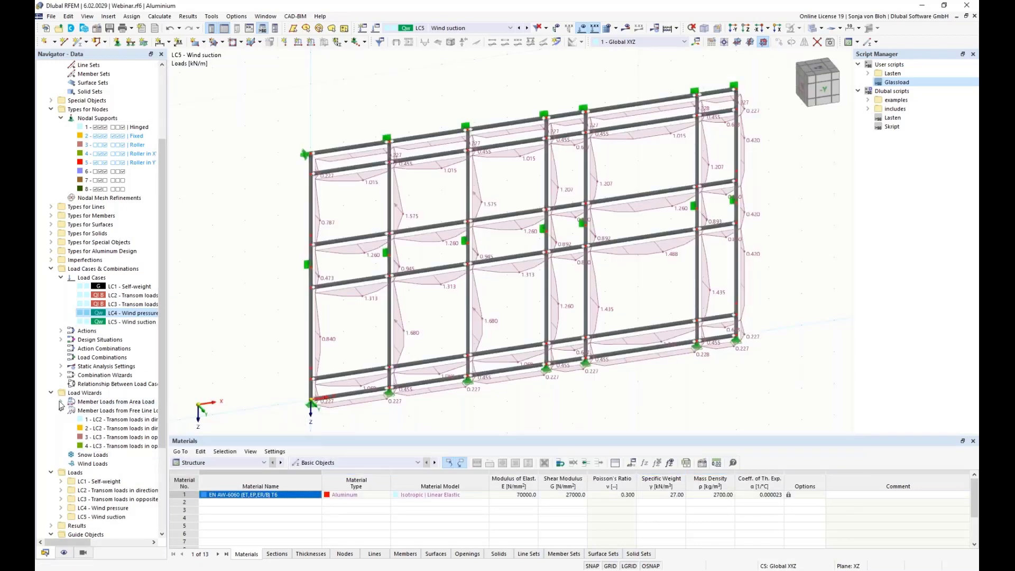
Set the load magnitude of the LC5 - Wind suction area load wizard to -0.75 kN/m²
{"action": "left_click", "coordinate": [60, 402]}
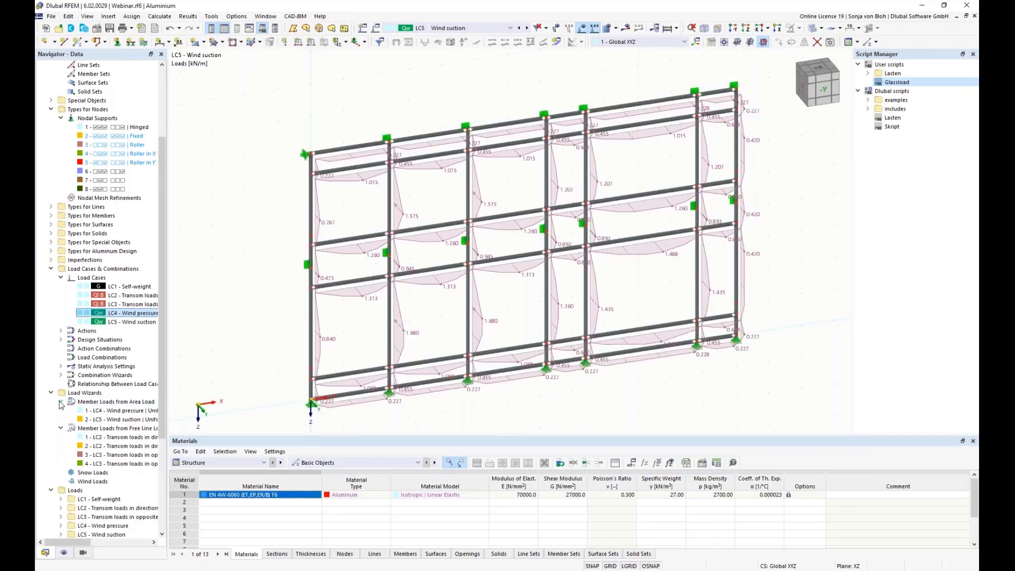
{"action": "double_click", "coordinate": [117, 420]}
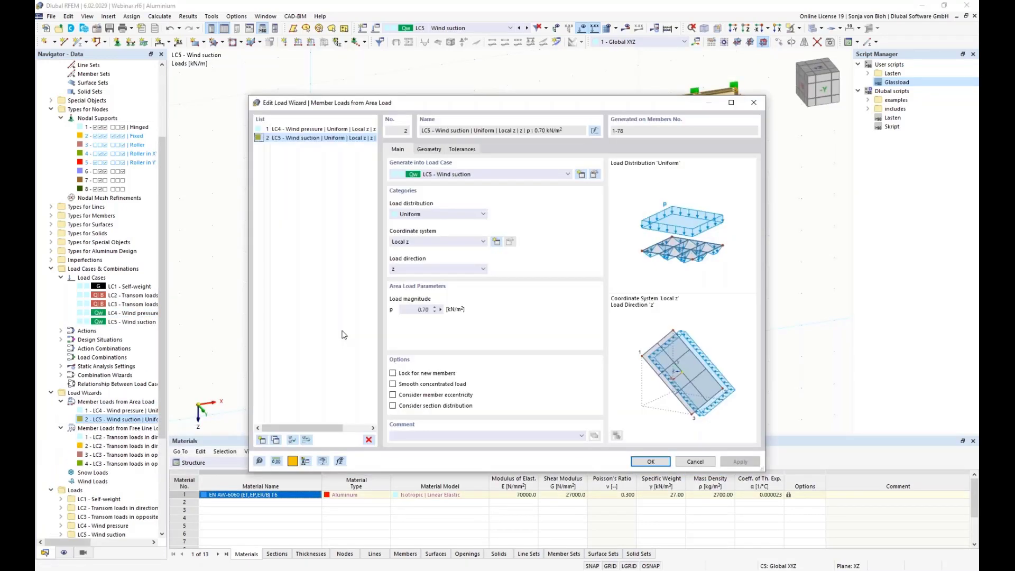
{"action": "left_click", "coordinate": [422, 309]}
{"action": "key", "text": "BackSpace"}
{"action": "type", "text": "-0,75"}
{"action": "left_click", "coordinate": [659, 464]}
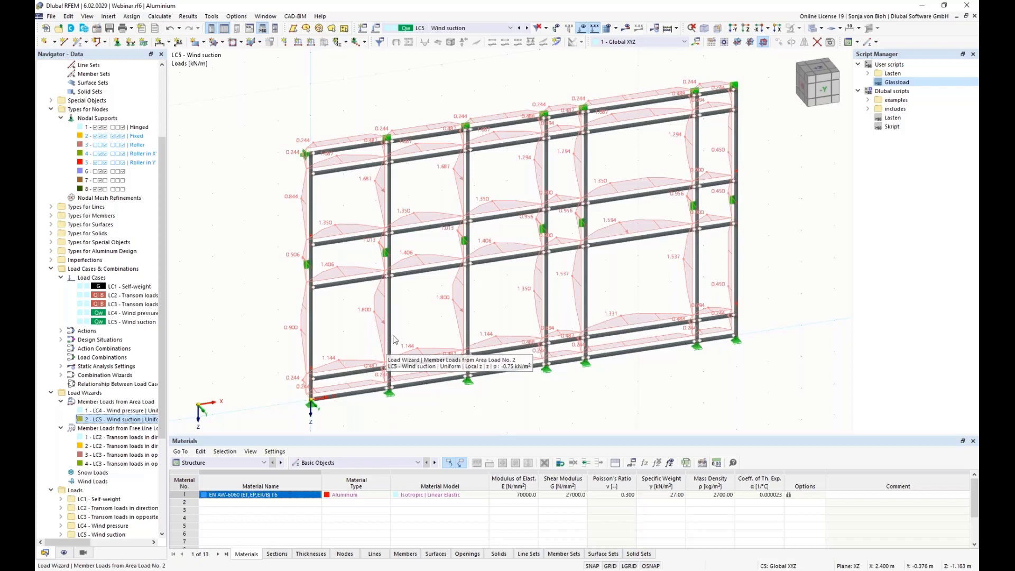
Set the action type of action A2, Imposed loads - category B: office areas, to Alternatively and check the Wind action
{"action": "scroll", "coordinate": [138, 288], "scroll_direction": "up", "scroll_amount": 3}
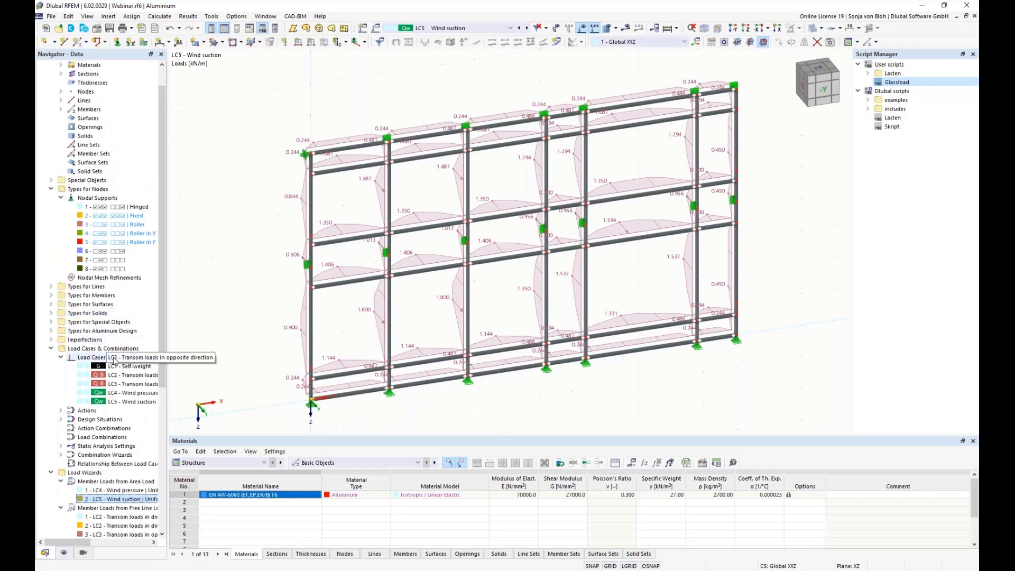
{"action": "scroll", "coordinate": [114, 361], "scroll_direction": "down", "scroll_amount": 5}
{"action": "right_click", "coordinate": [87, 278]}
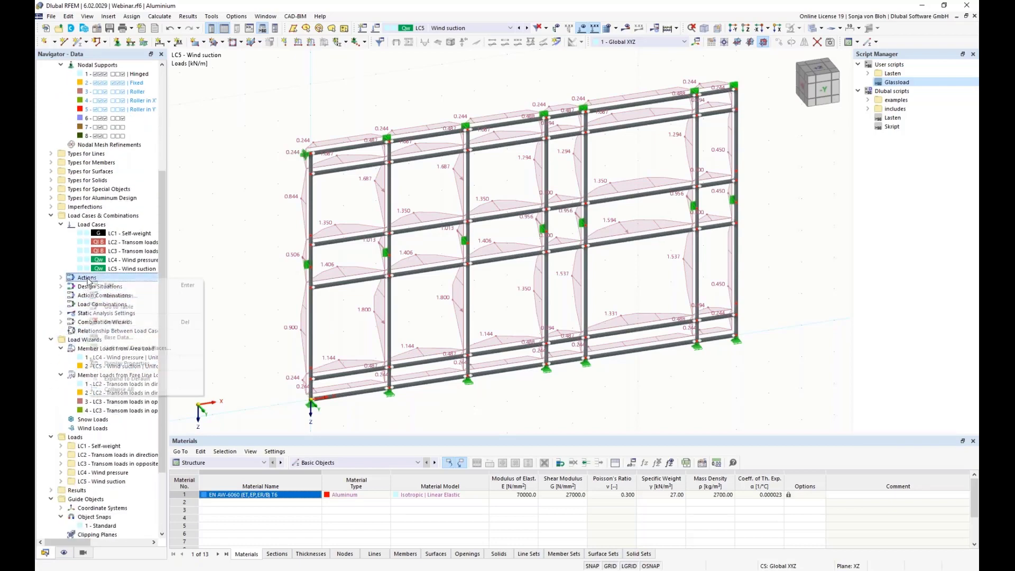
{"action": "left_click", "coordinate": [127, 288]}
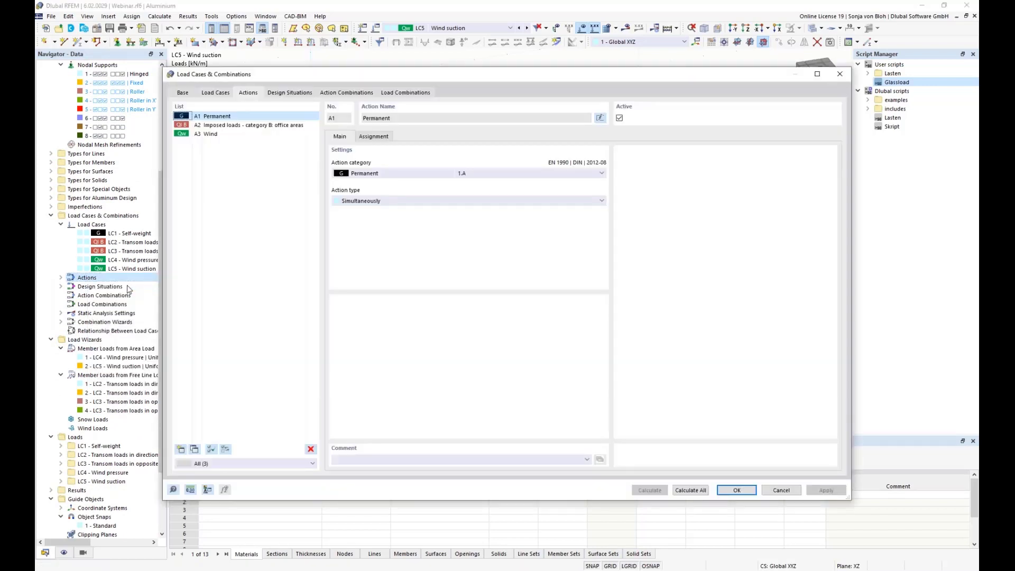
{"action": "left_click", "coordinate": [232, 126]}
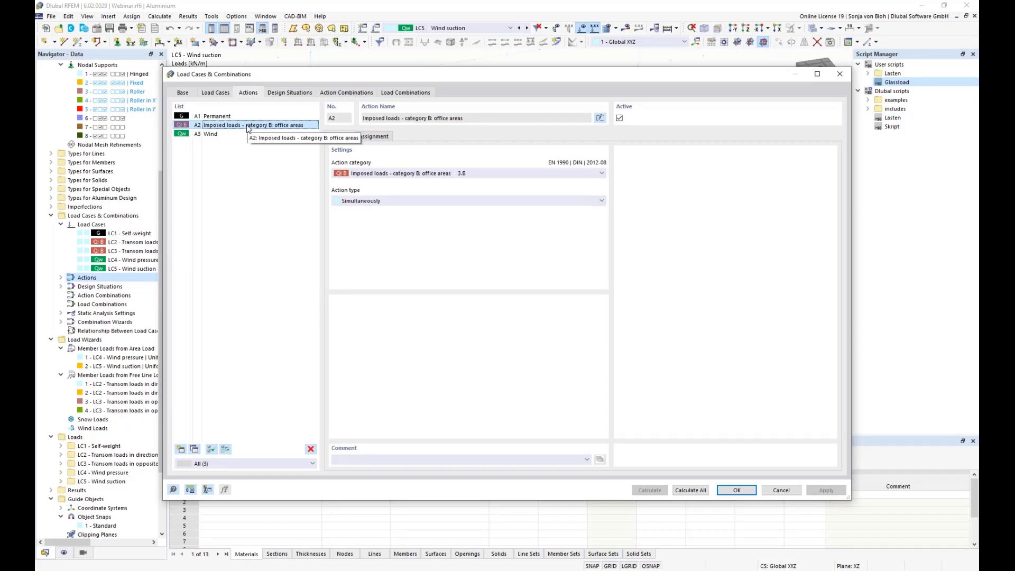
{"action": "left_click", "coordinate": [443, 204]}
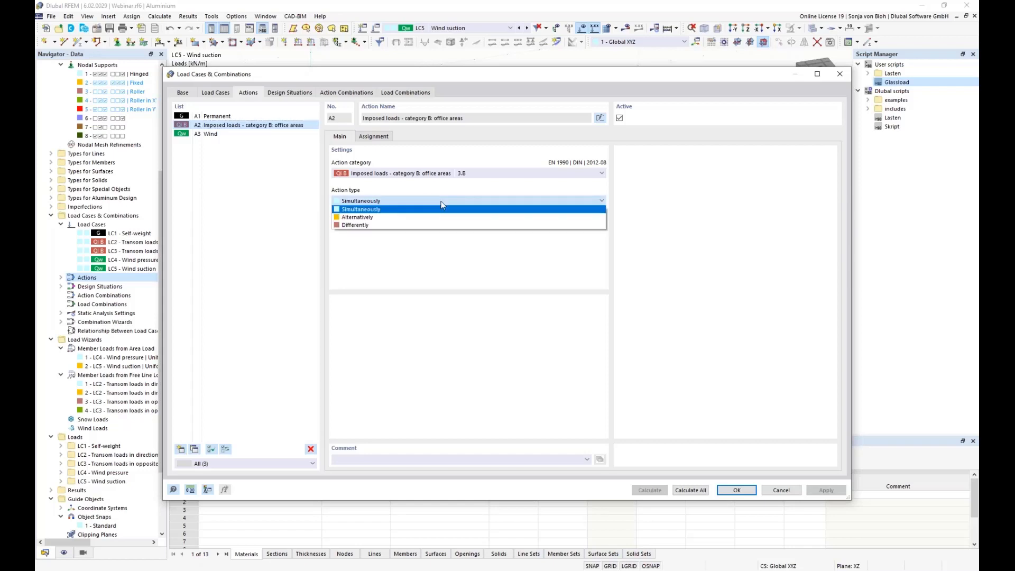
{"action": "left_click", "coordinate": [401, 217]}
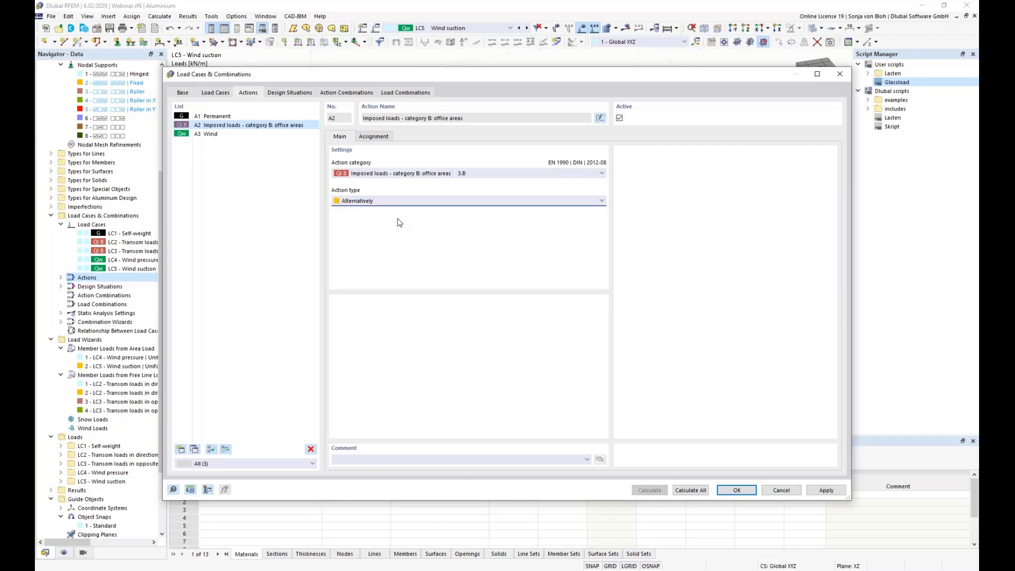
{"action": "left_click", "coordinate": [209, 135]}
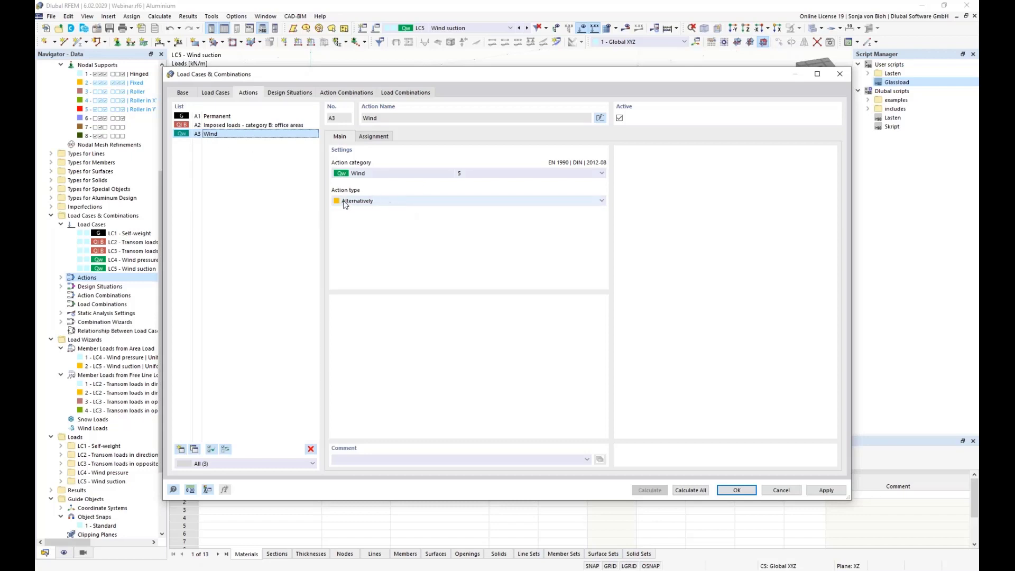
Deactivate the design situations DS3 SLS - Frequent and DS4 SLS - Quasi-permanent
{"action": "left_click", "coordinate": [296, 94]}
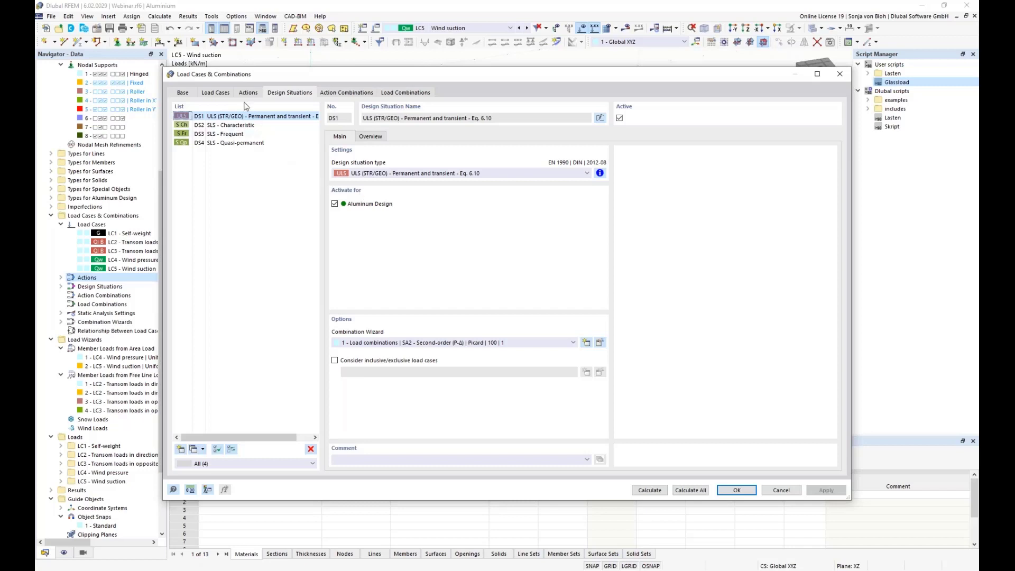
{"action": "left_click", "coordinate": [229, 127]}
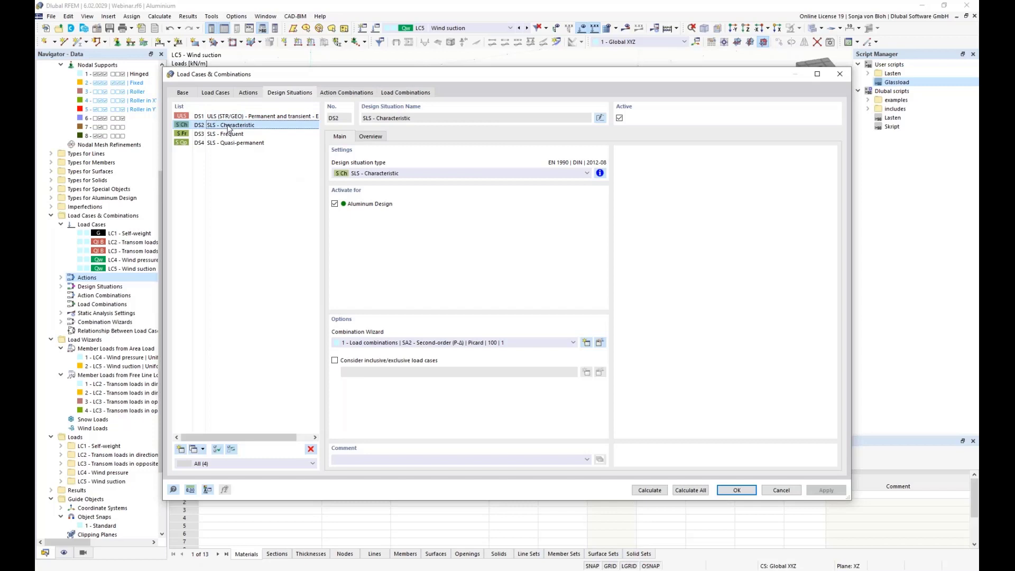
{"action": "left_click", "coordinate": [228, 134]}
{"action": "left_click", "coordinate": [220, 143]}
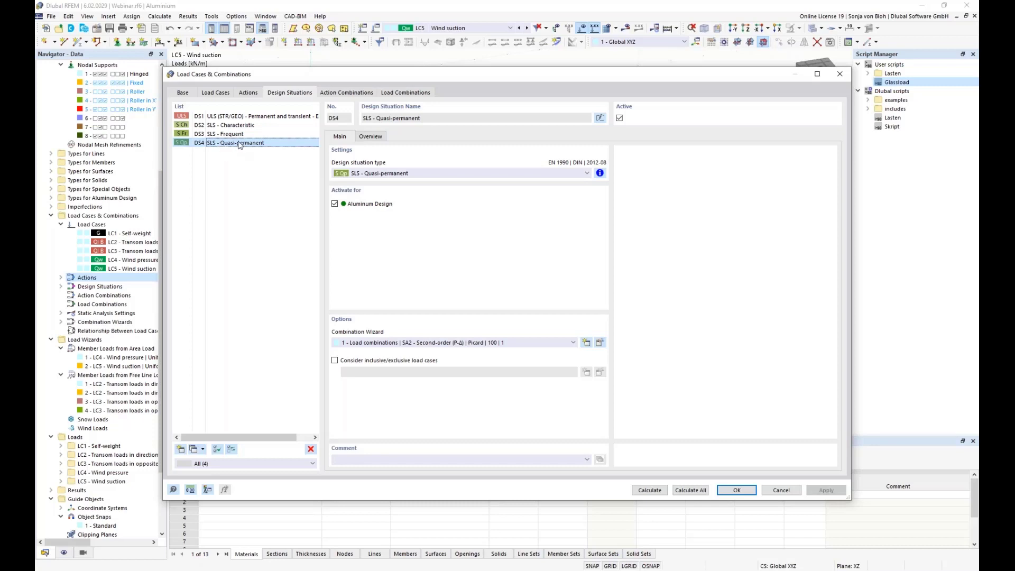
{"action": "left_click", "coordinate": [222, 135], "text": "ctrl"}
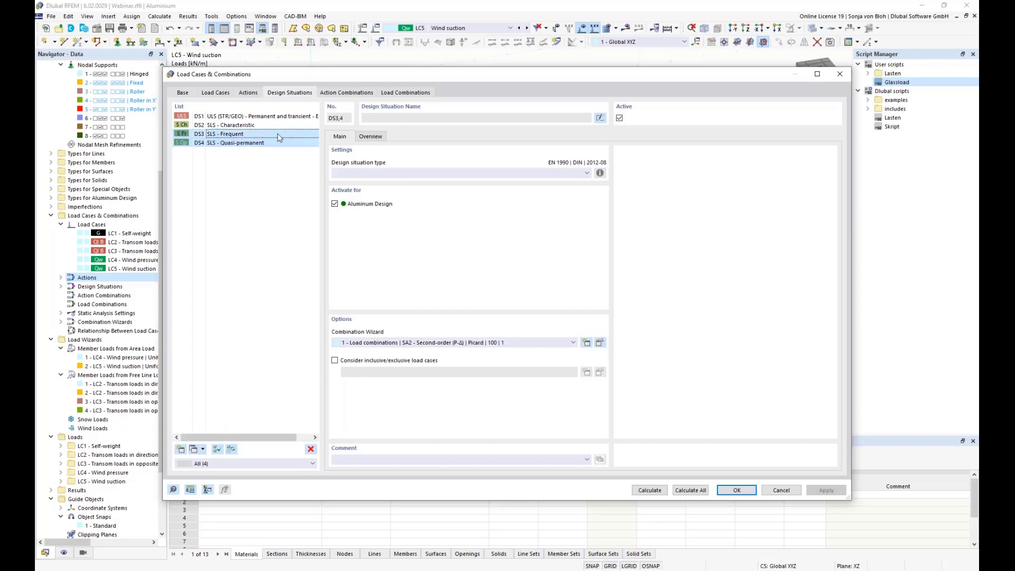
{"action": "left_click", "coordinate": [619, 118]}
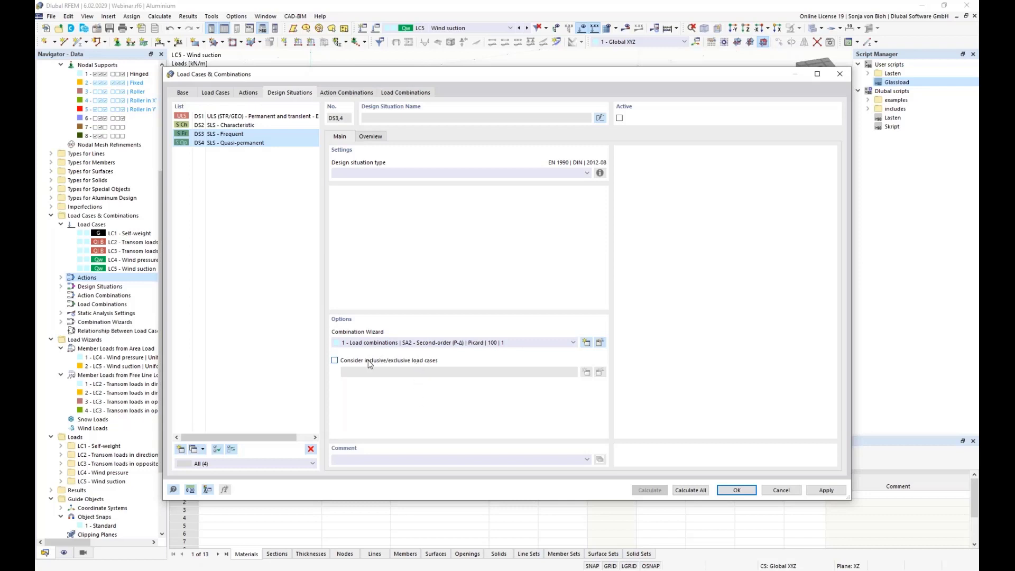
Enable inclusive/exclusive load cases for design situations DS1 and DS2 and start a new relationship between load cases
{"action": "left_click", "coordinate": [244, 117]}
{"action": "left_click", "coordinate": [240, 126], "text": "ctrl"}
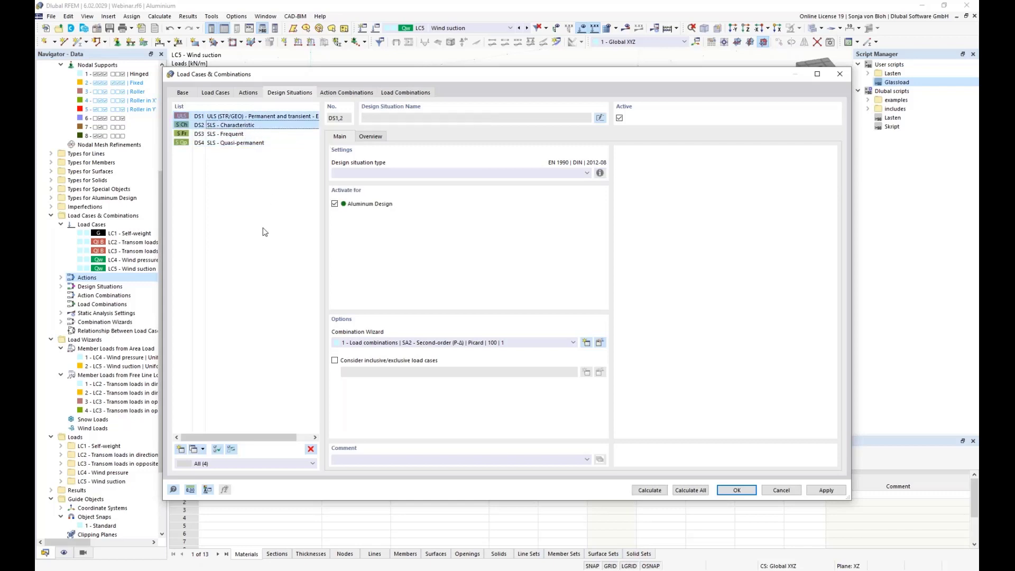
{"action": "left_click", "coordinate": [334, 360]}
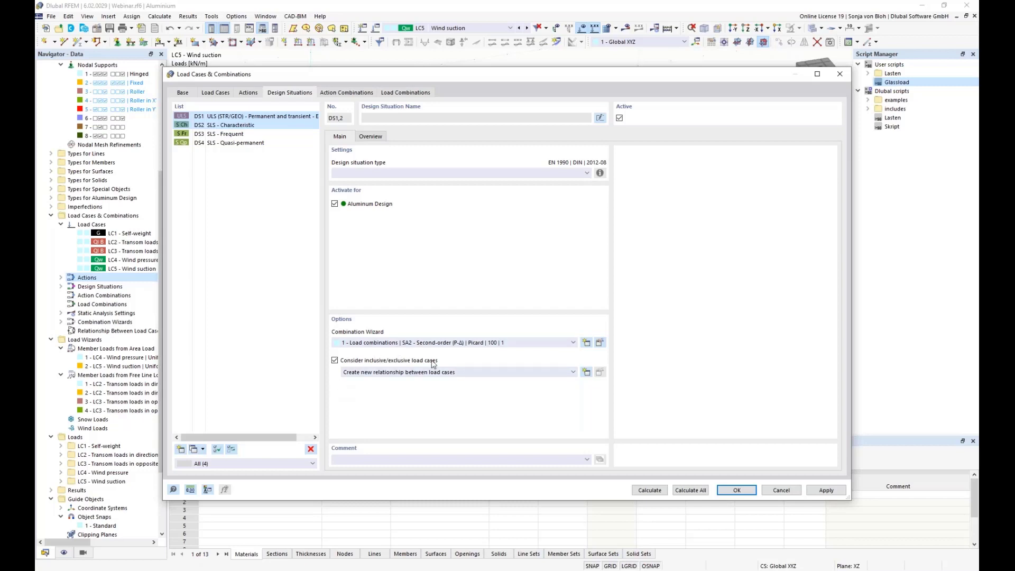
{"action": "left_click", "coordinate": [586, 373]}
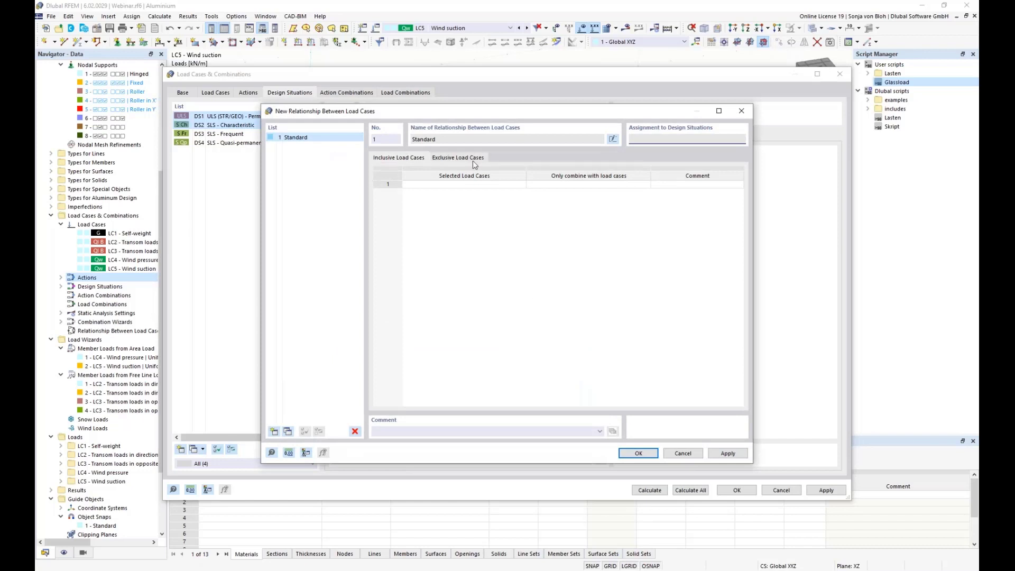
Assign LC4 - Wind pressure as the selected load case in the first row of the exclusive load cases
{"action": "left_click", "coordinate": [472, 160]}
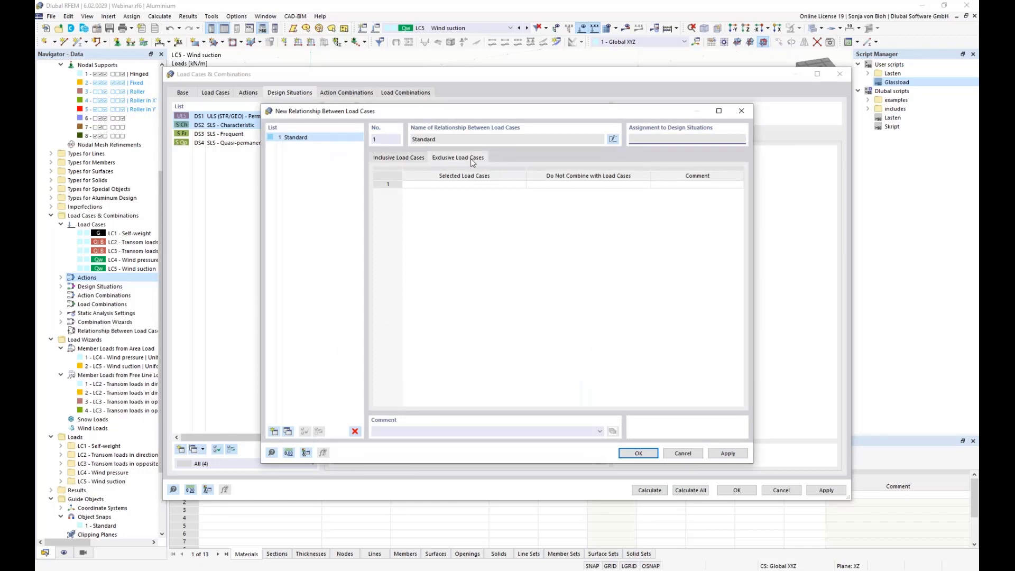
{"action": "left_click", "coordinate": [487, 185]}
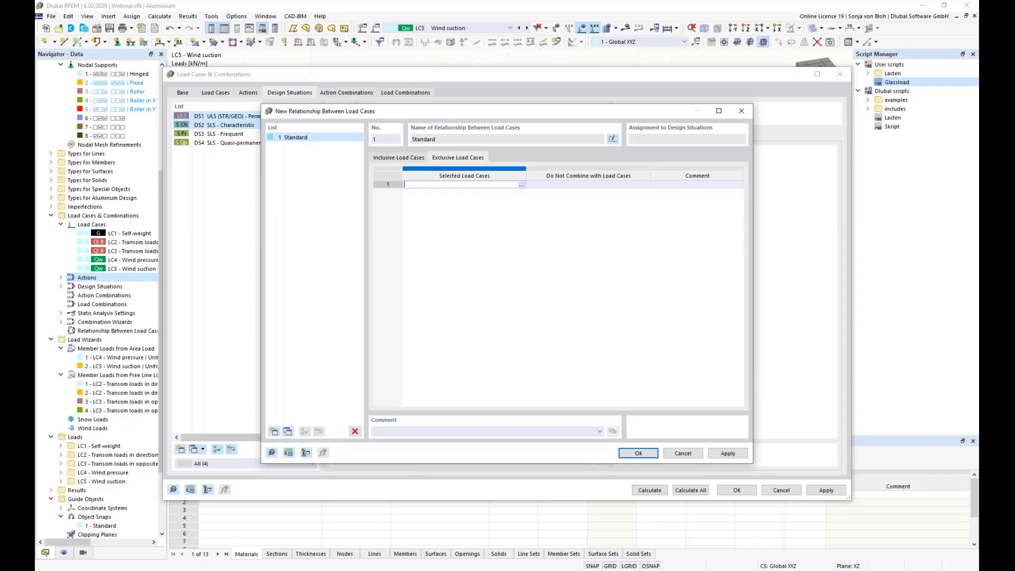
{"action": "left_click", "coordinate": [522, 185]}
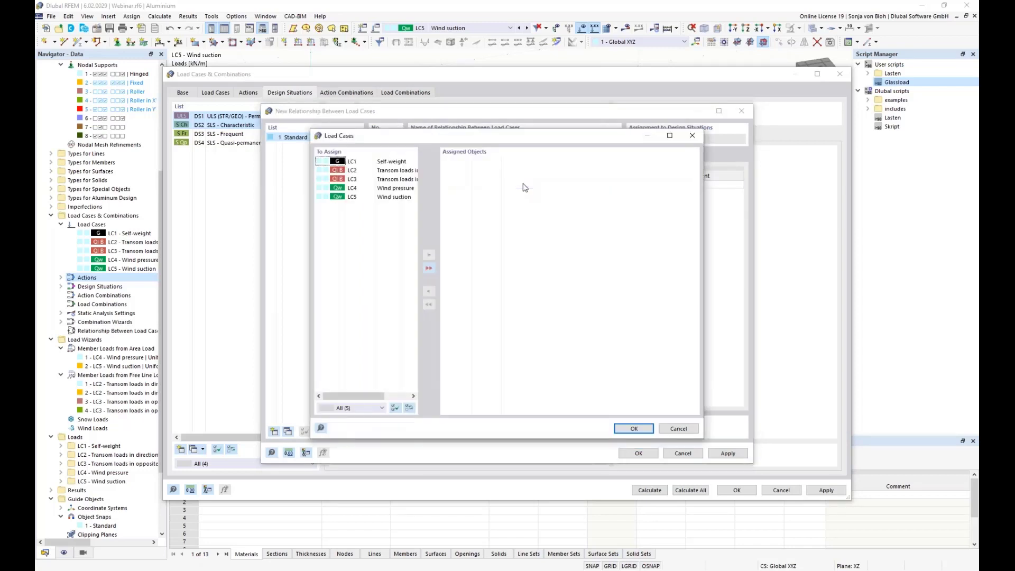
{"action": "double_click", "coordinate": [390, 188]}
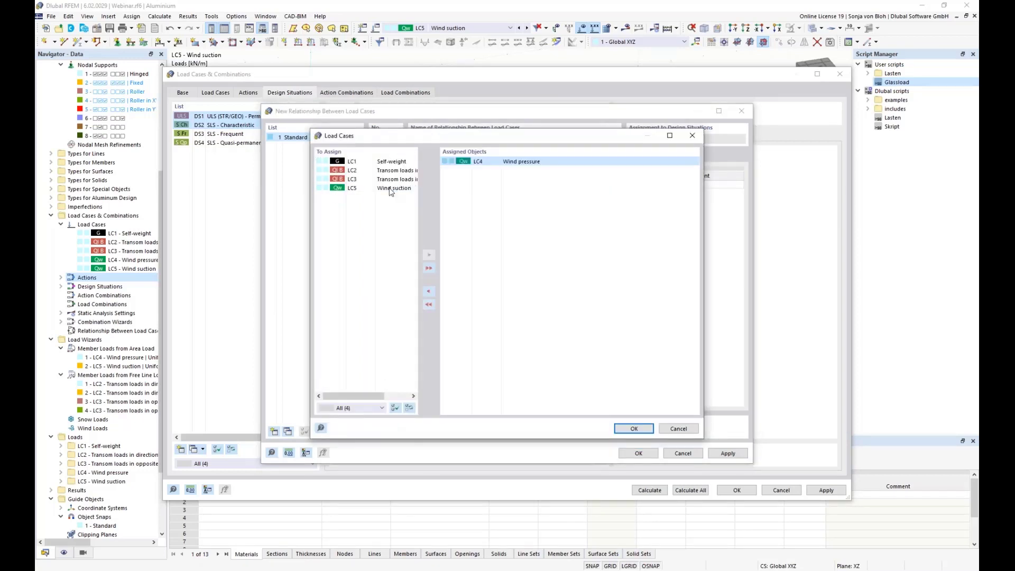
{"action": "left_click", "coordinate": [632, 427]}
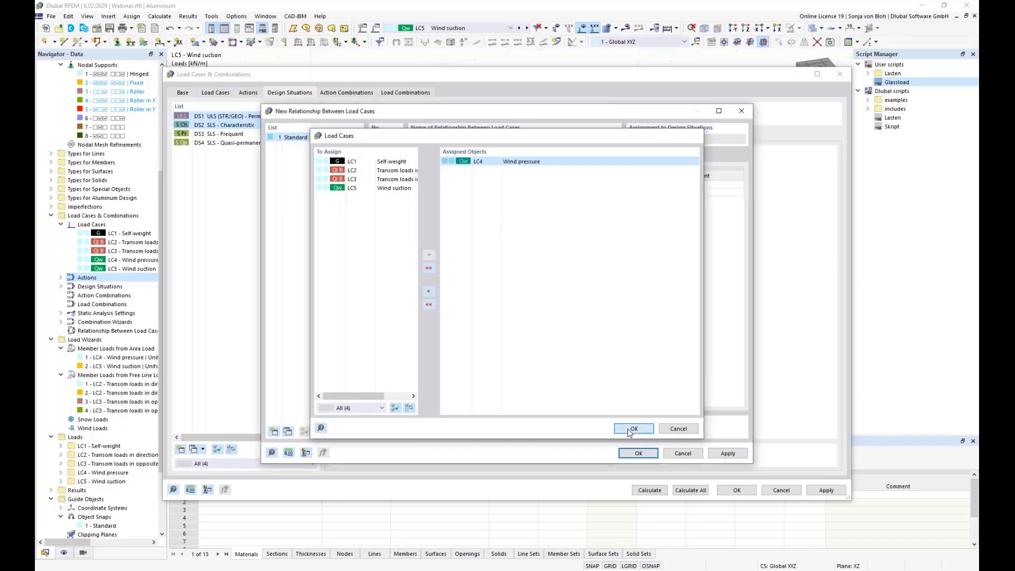
Exclude LC2 - Transom loads in direction of fall from being combined with LC4 in the first exclusive row
{"action": "left_click", "coordinate": [585, 185]}
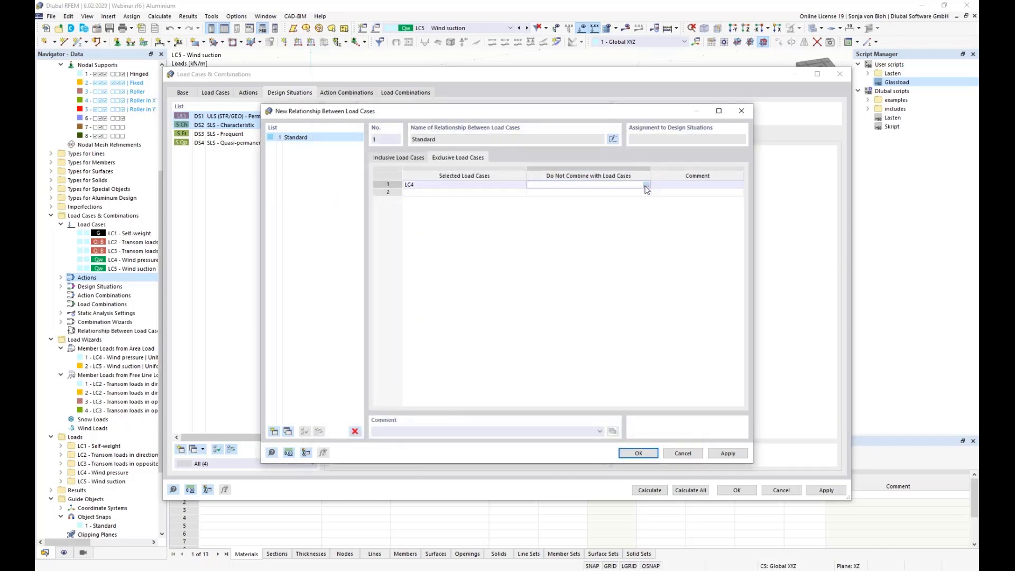
{"action": "left_click", "coordinate": [646, 185]}
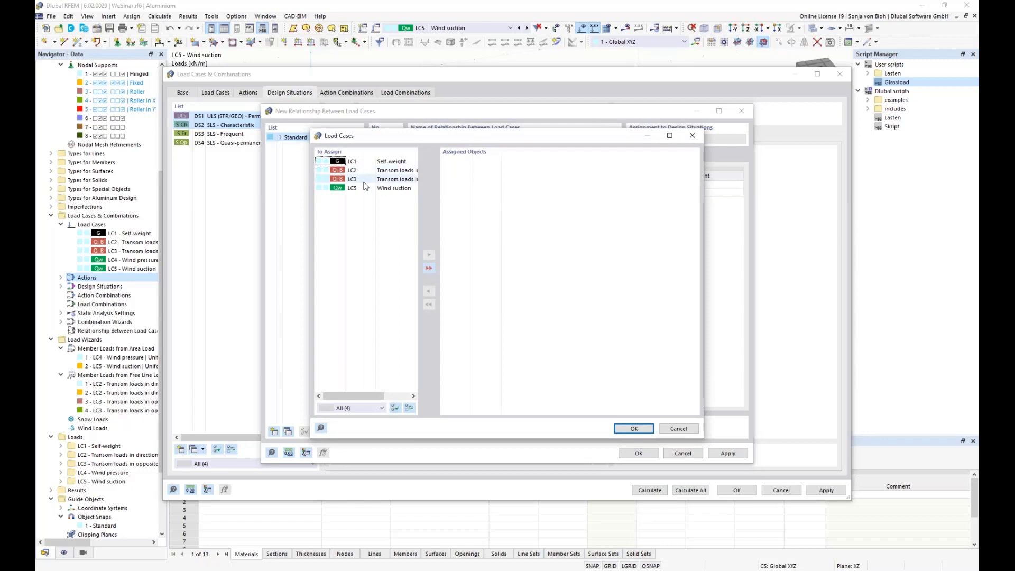
{"action": "double_click", "coordinate": [383, 172]}
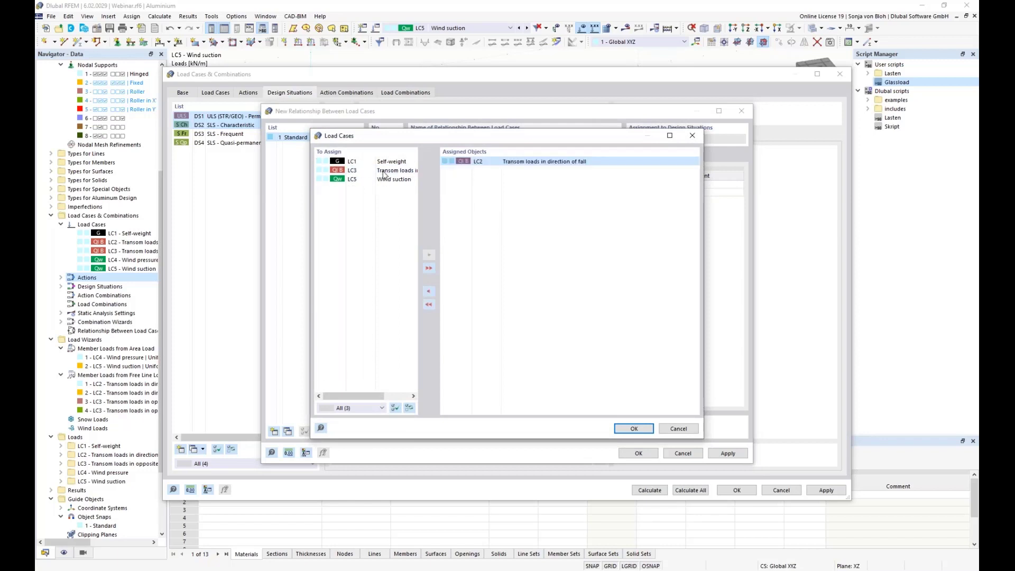
{"action": "left_click", "coordinate": [642, 432]}
Add a second exclusive row that keeps LC5 - Wind suction from combining with LC3, and confirm the new load case relationship
{"action": "left_click", "coordinate": [456, 193]}
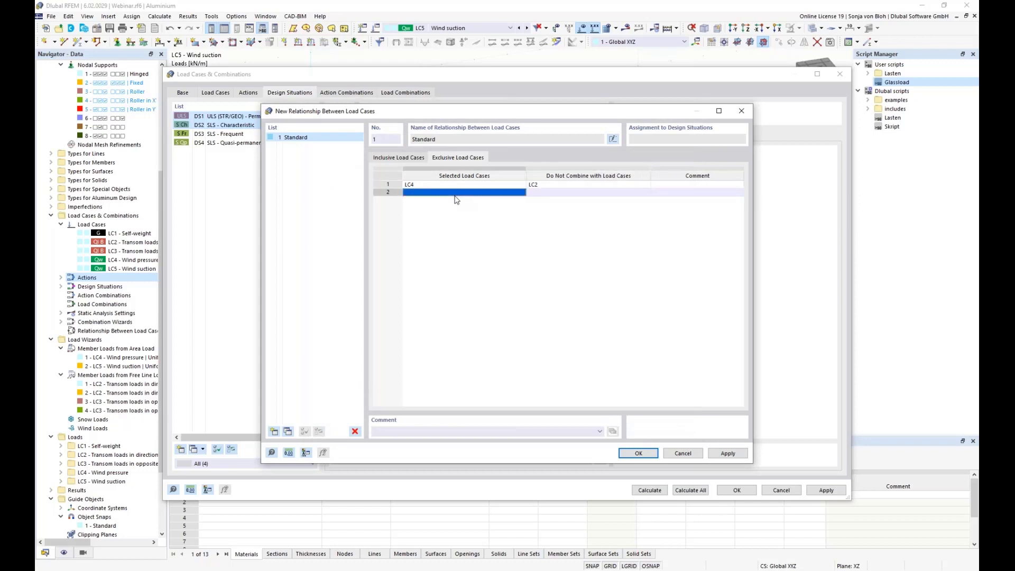
{"action": "left_click", "coordinate": [521, 192]}
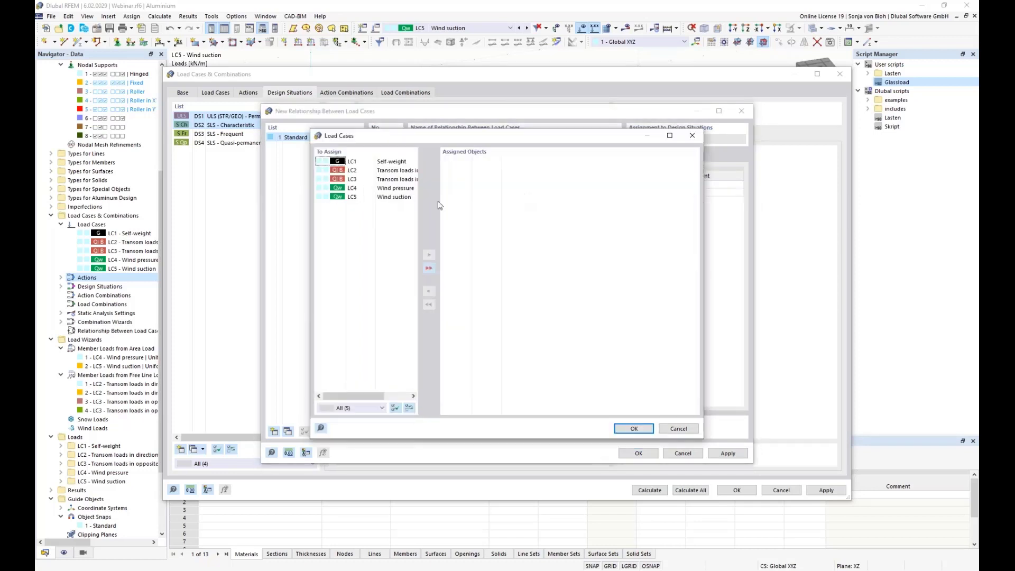
{"action": "double_click", "coordinate": [402, 197]}
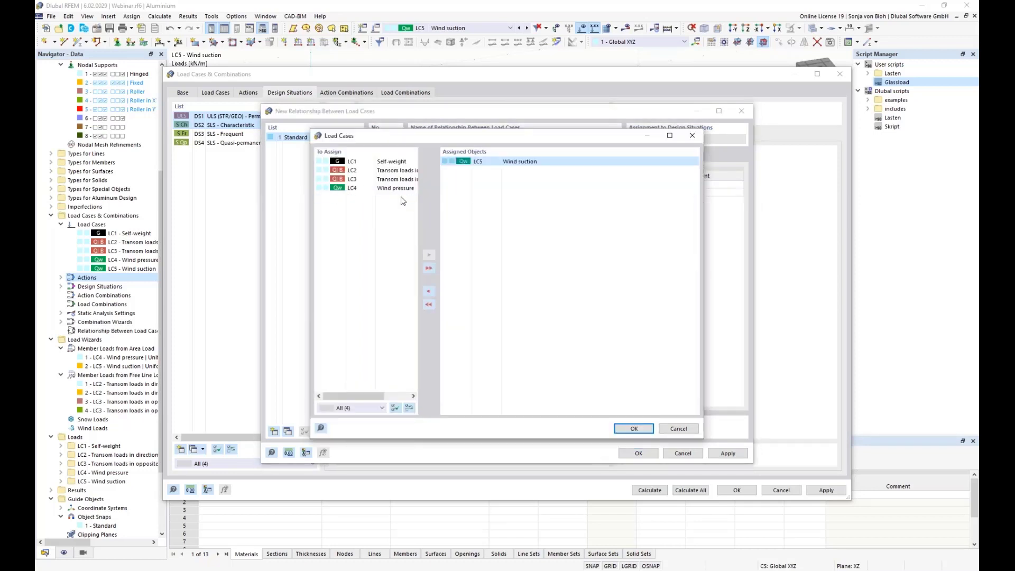
{"action": "left_click", "coordinate": [624, 427]}
{"action": "left_click", "coordinate": [547, 193]}
{"action": "left_click", "coordinate": [550, 191]}
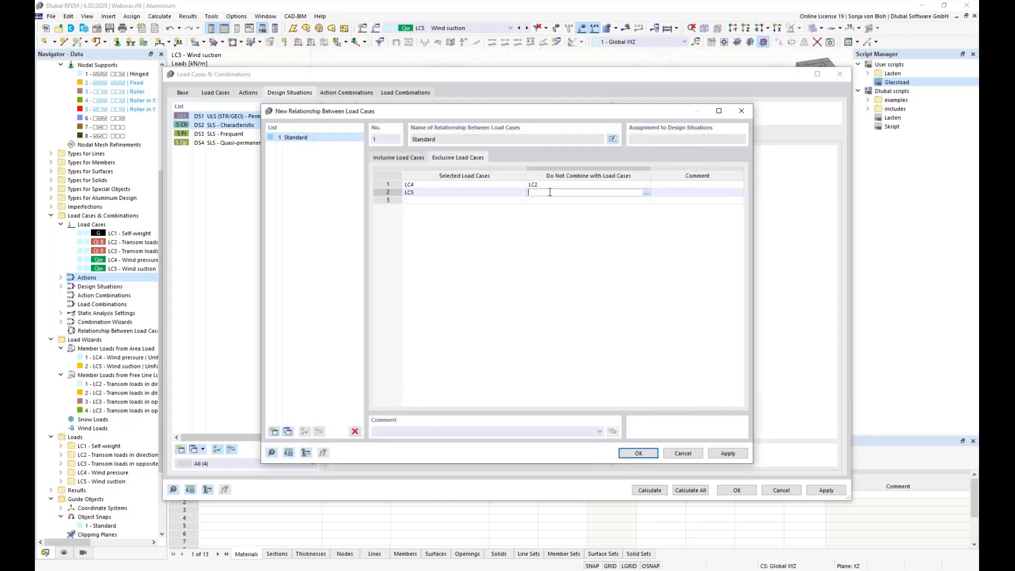
{"action": "left_click", "coordinate": [646, 193]}
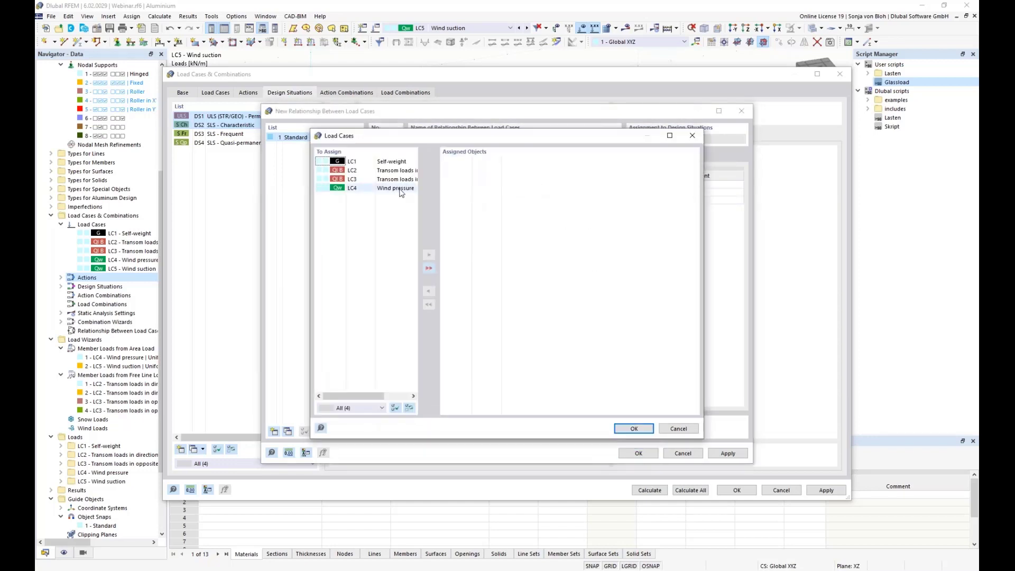
{"action": "double_click", "coordinate": [393, 180]}
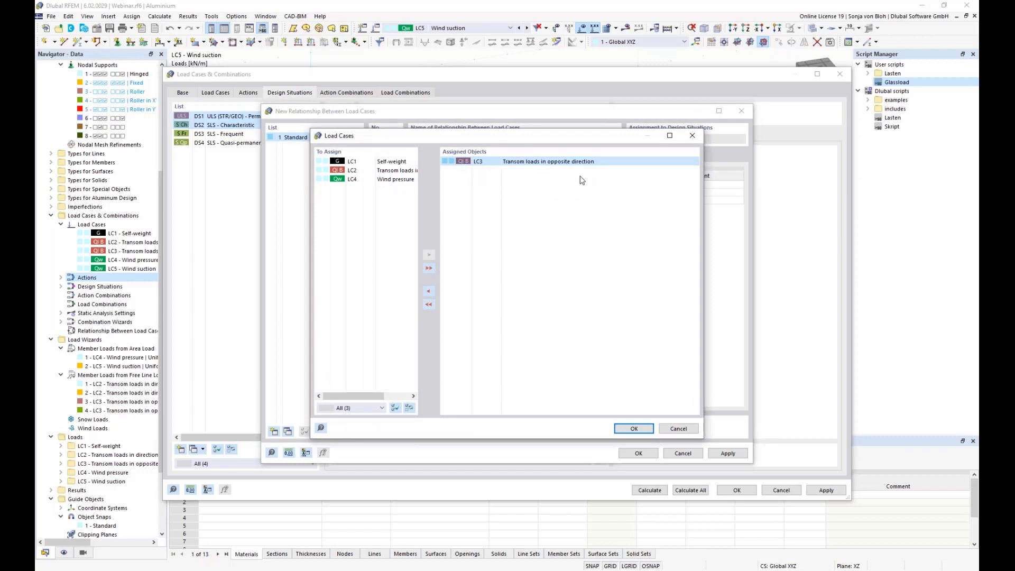
{"action": "left_click", "coordinate": [637, 429]}
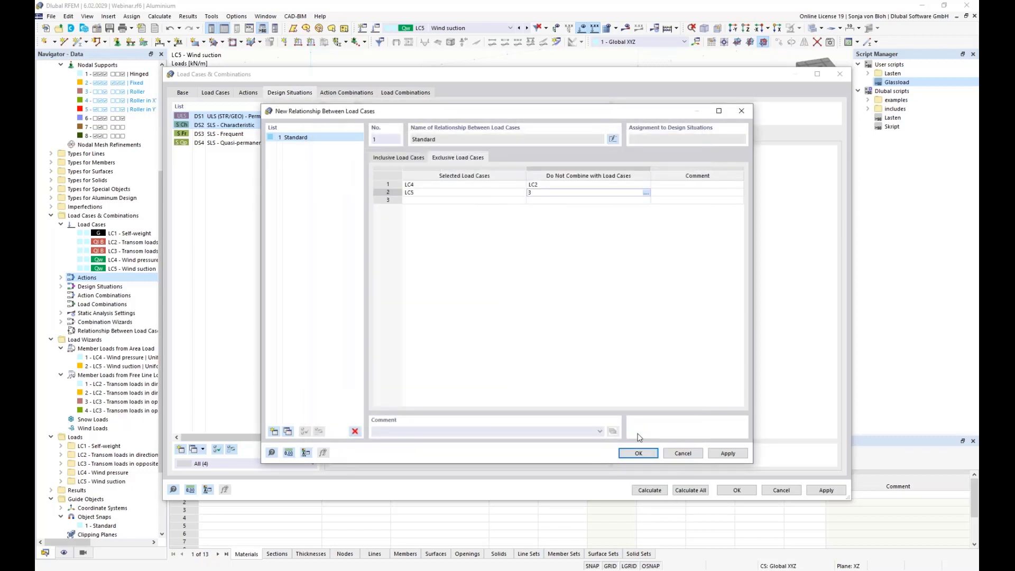
{"action": "left_click", "coordinate": [636, 453]}
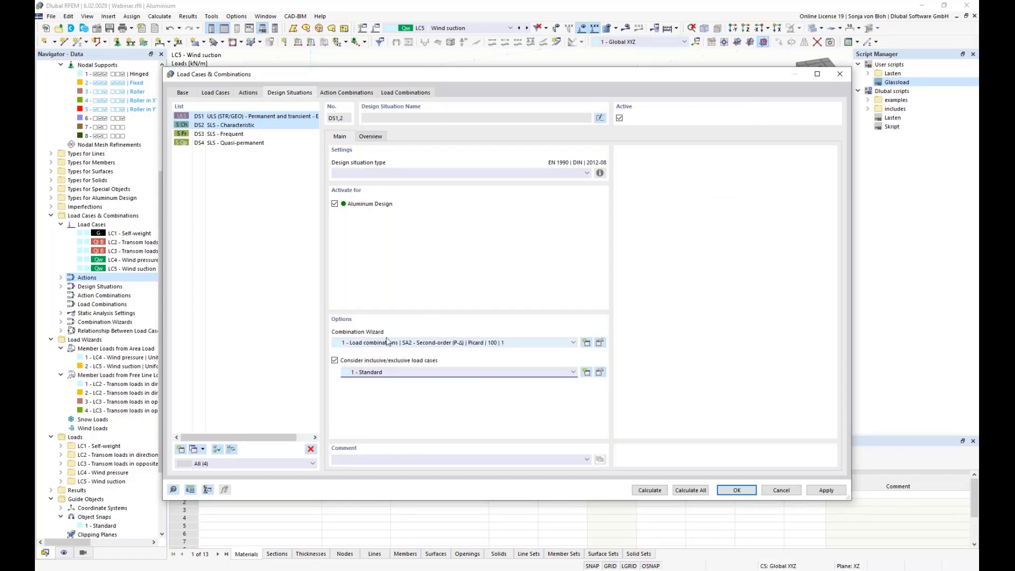
Keep combination wizard 1 with SA2 second-order analysis for DS1 and DS2, generate the load combinations and accept the settings
{"action": "left_click", "coordinate": [427, 343]}
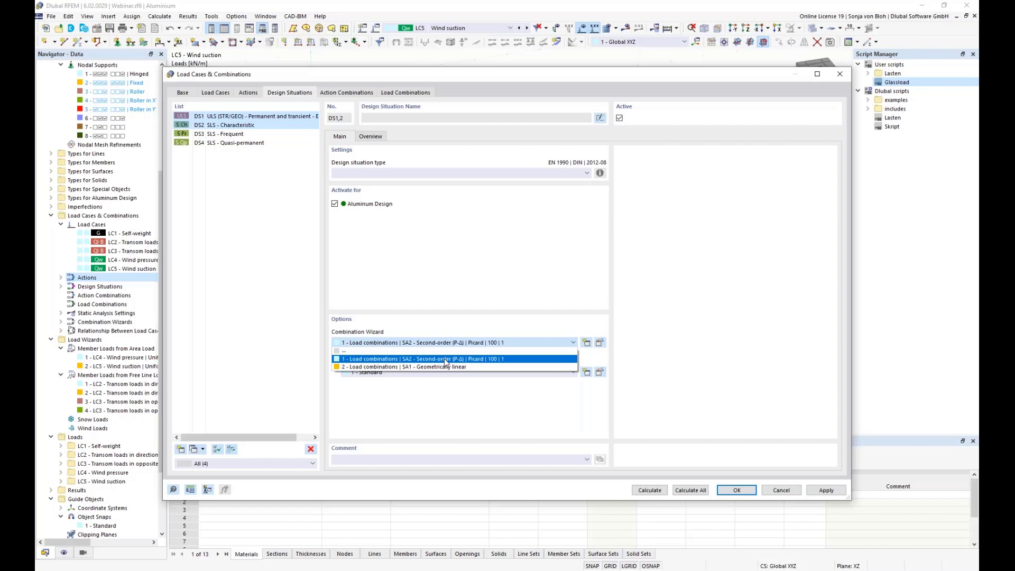
{"action": "left_click", "coordinate": [444, 358]}
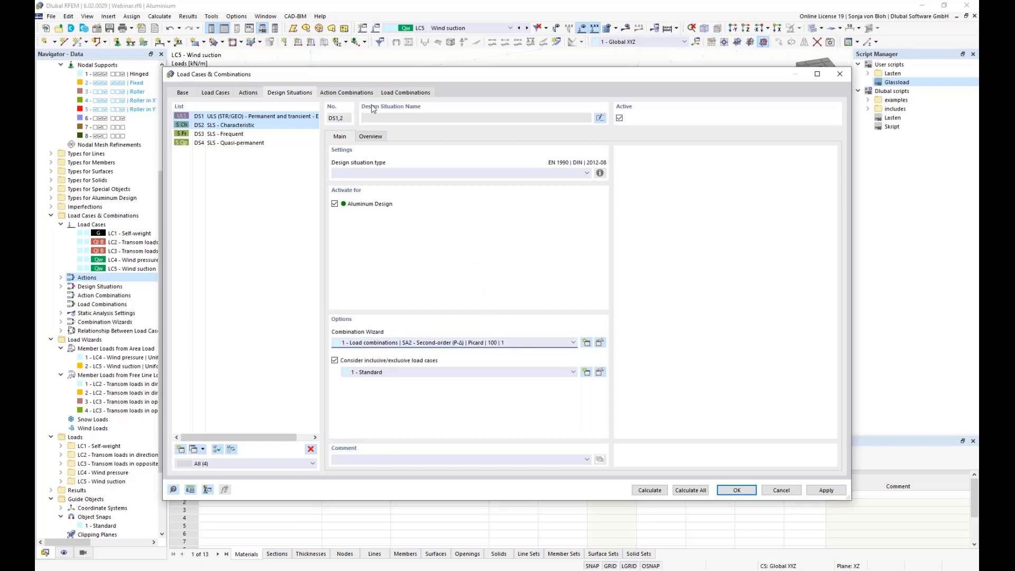
{"action": "left_click", "coordinate": [414, 92]}
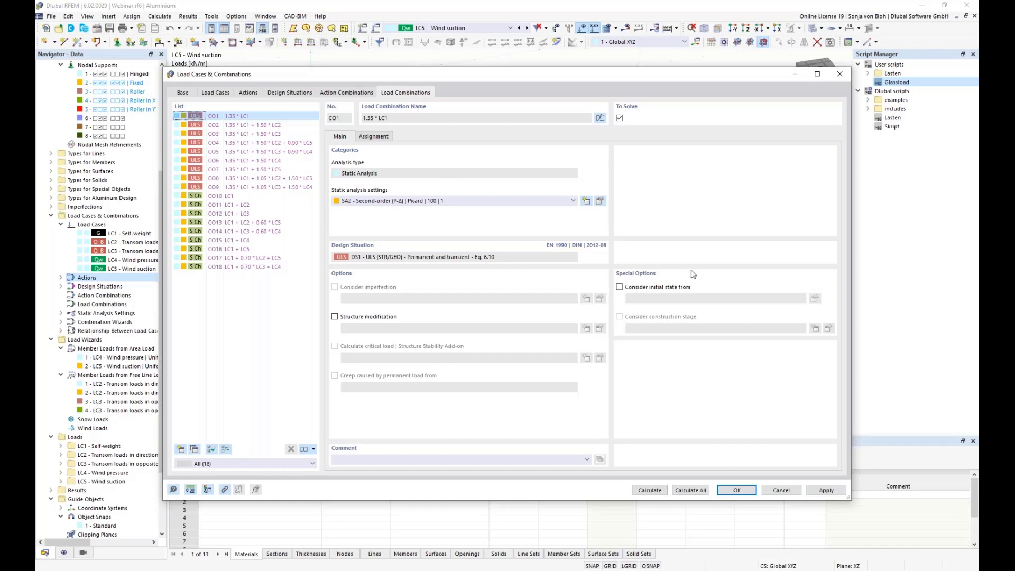
{"action": "left_click", "coordinate": [736, 491]}
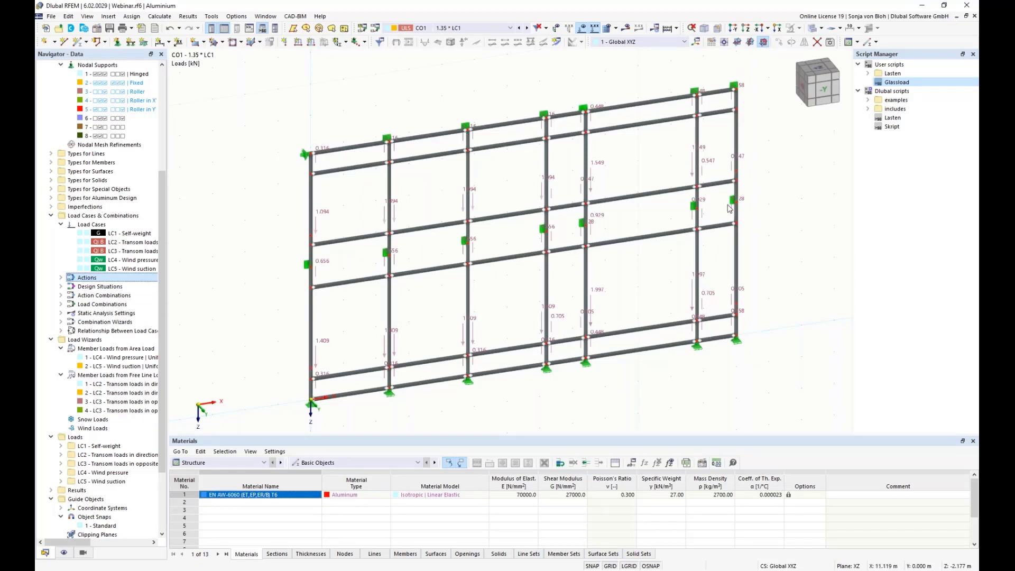
Show the frame in front view and start a new object selection that includes members
{"action": "left_click", "coordinate": [733, 29]}
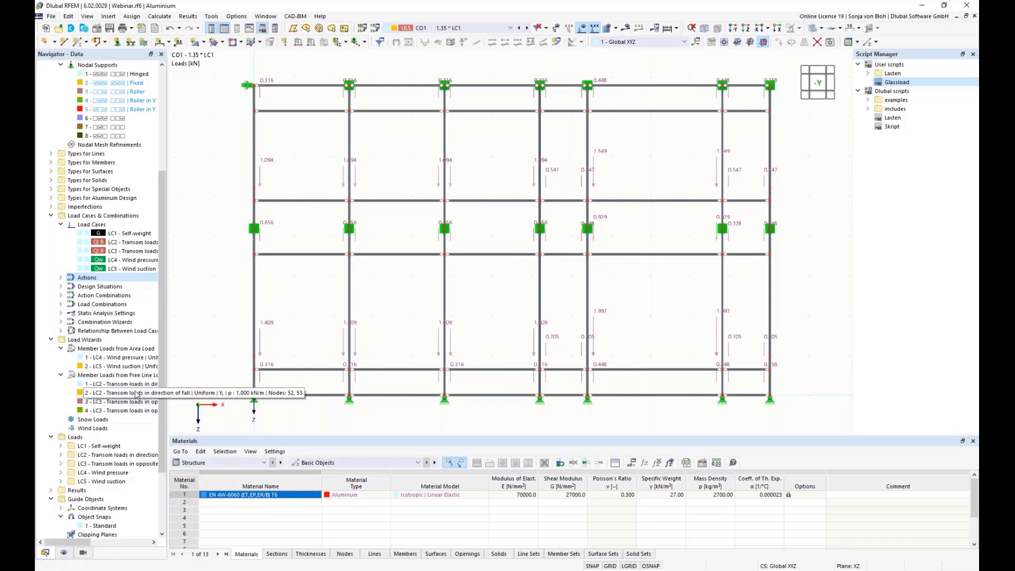
{"action": "scroll", "coordinate": [136, 394], "scroll_direction": "down", "scroll_amount": 3}
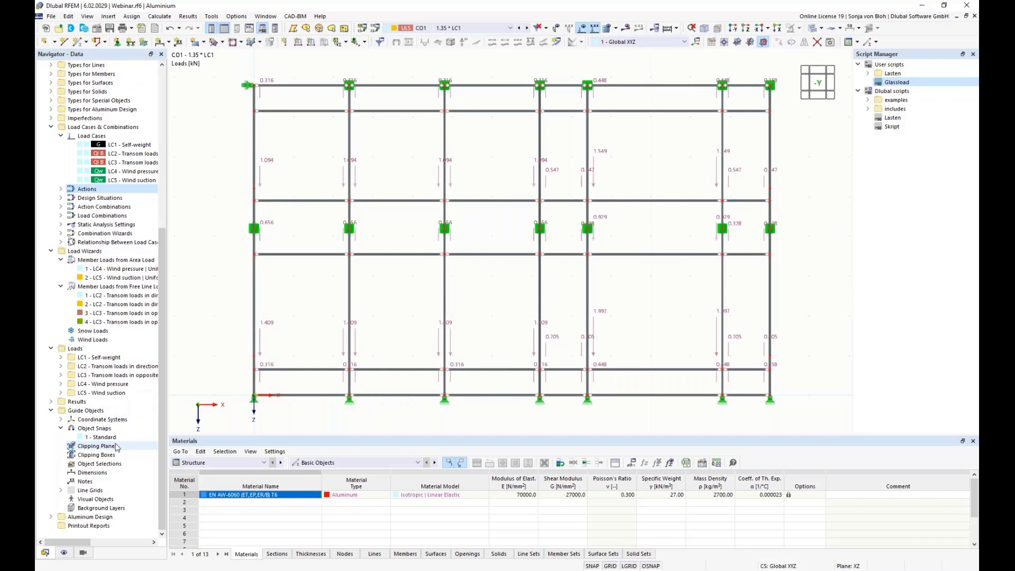
{"action": "right_click", "coordinate": [104, 464]}
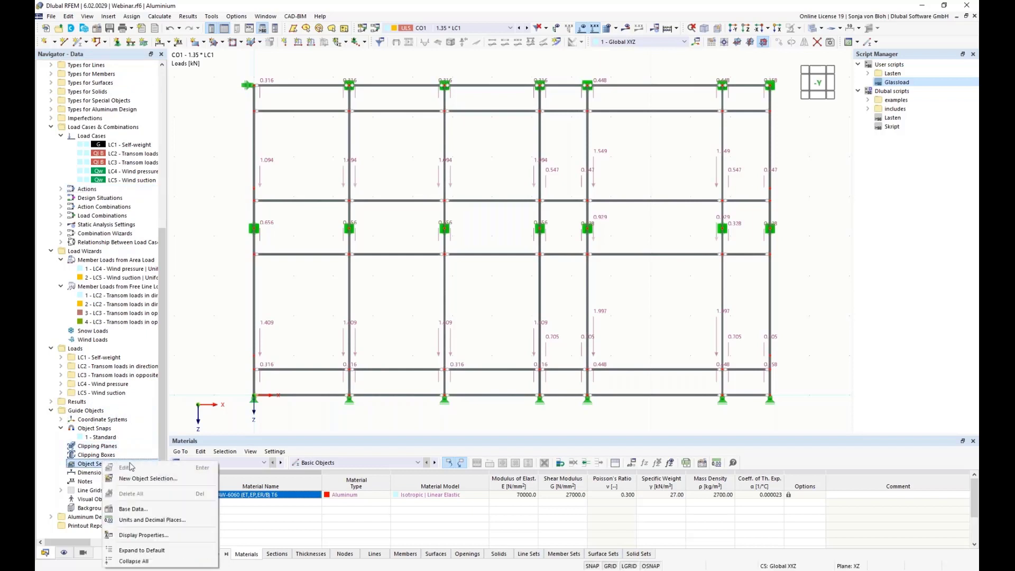
{"action": "left_click", "coordinate": [154, 478]}
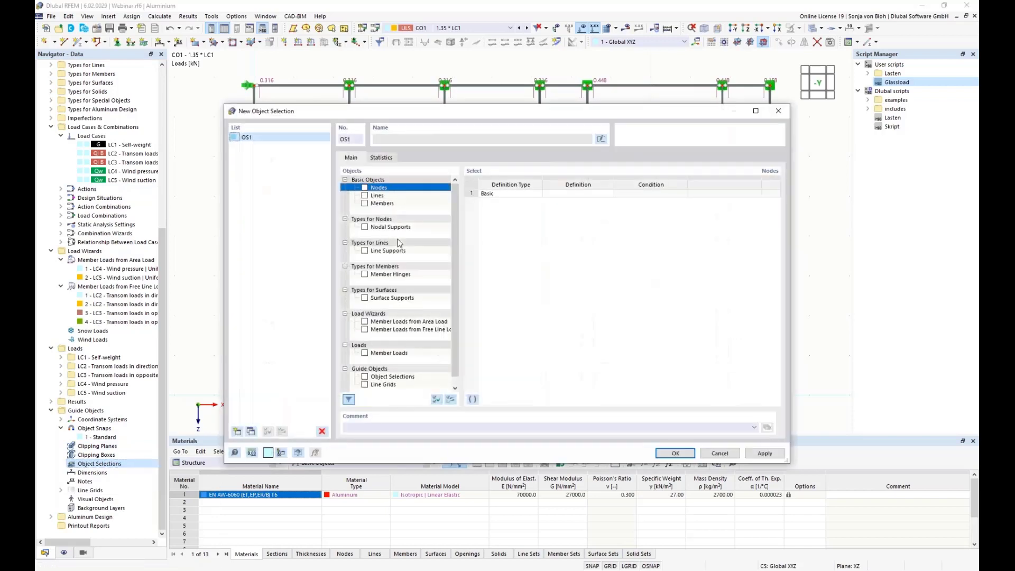
{"action": "left_click", "coordinate": [367, 205]}
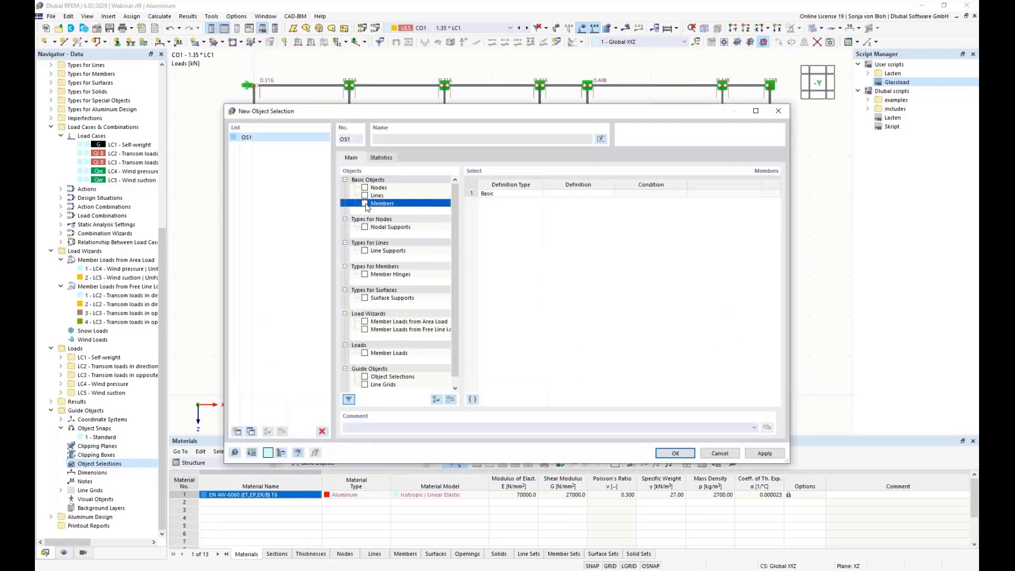
{"action": "left_click", "coordinate": [365, 204]}
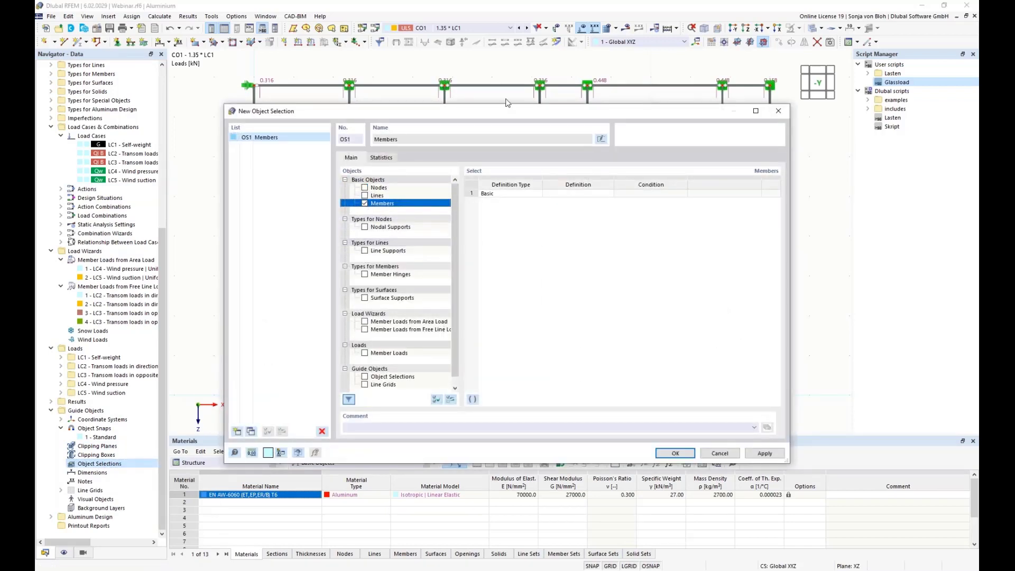
Define the member selection criterion as parallel to member 14, picked on the outermost mullion near the origin
{"action": "left_click", "coordinate": [597, 194]}
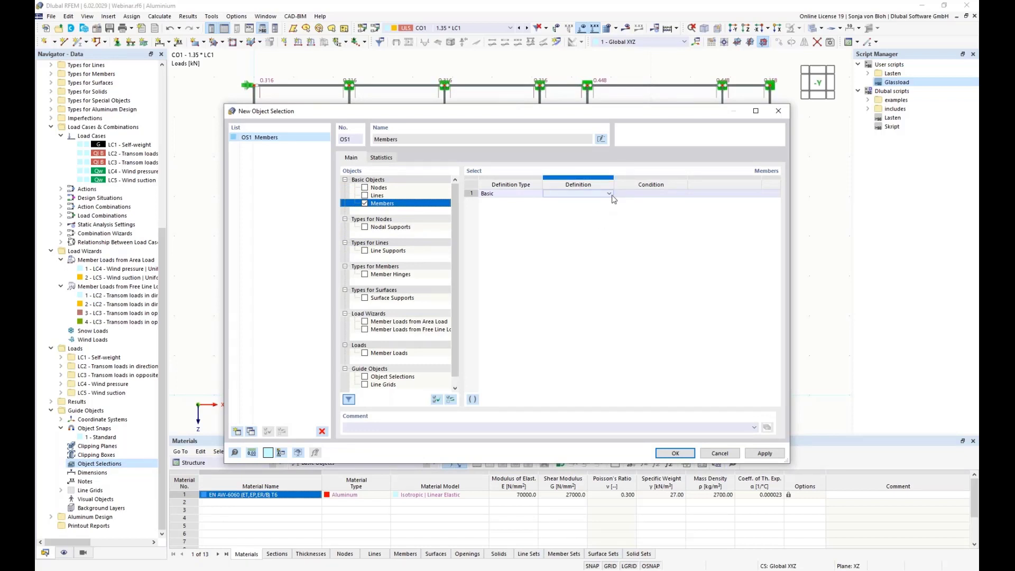
{"action": "left_click", "coordinate": [609, 195]}
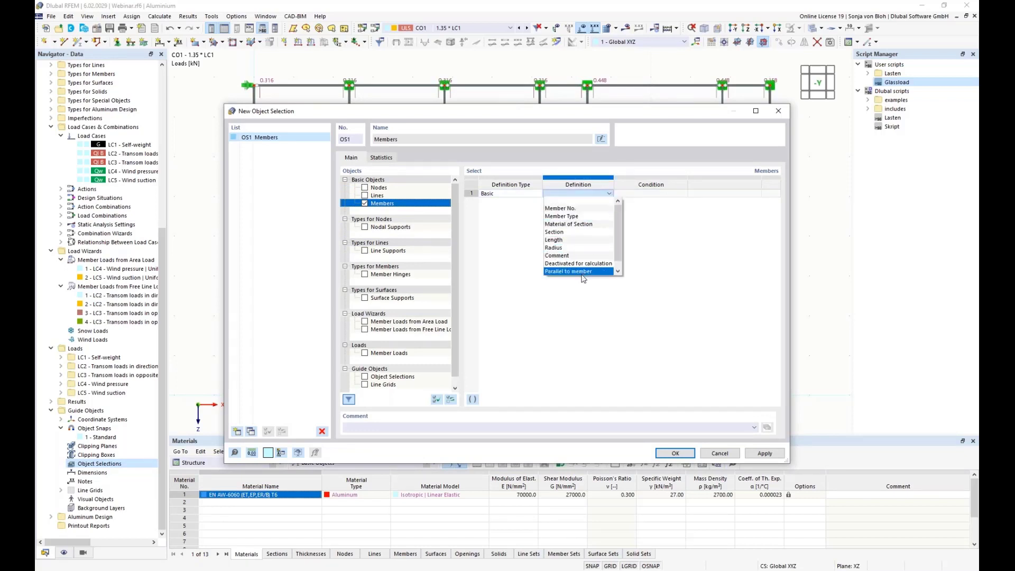
{"action": "left_click", "coordinate": [583, 271]}
{"action": "left_click", "coordinate": [717, 199]}
{"action": "left_click", "coordinate": [718, 199]}
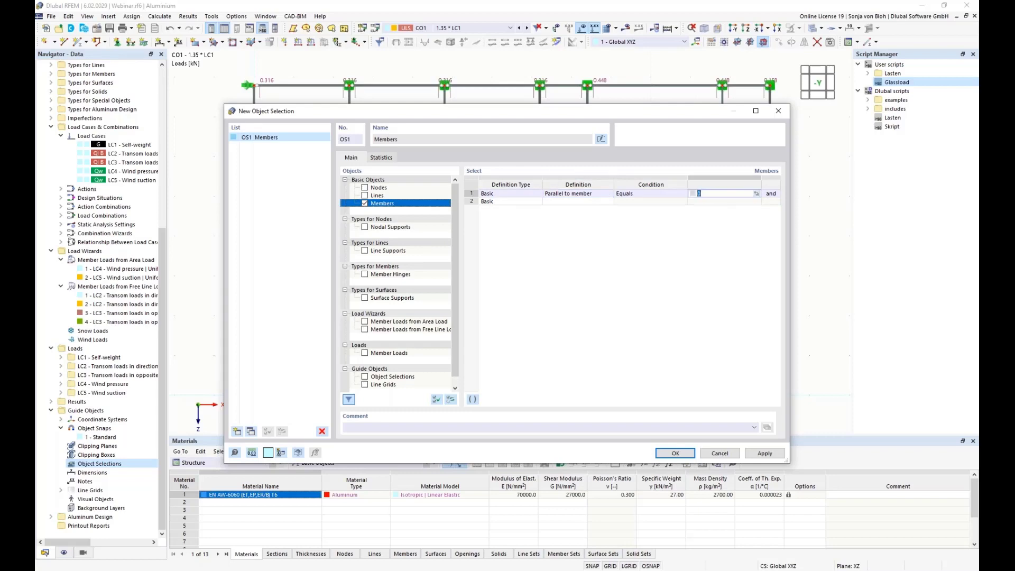
{"action": "left_click", "coordinate": [758, 195]}
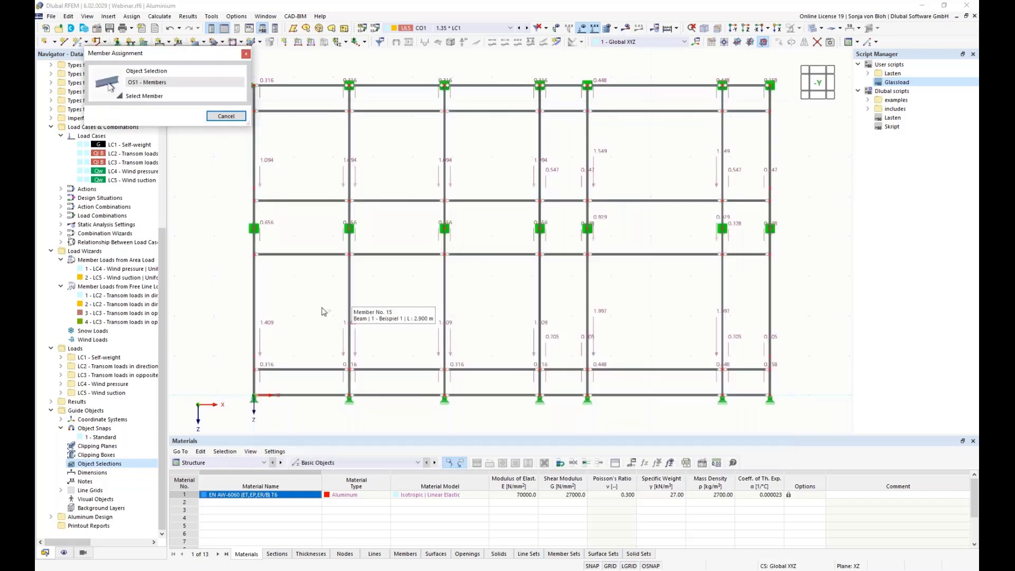
{"action": "left_click", "coordinate": [254, 275]}
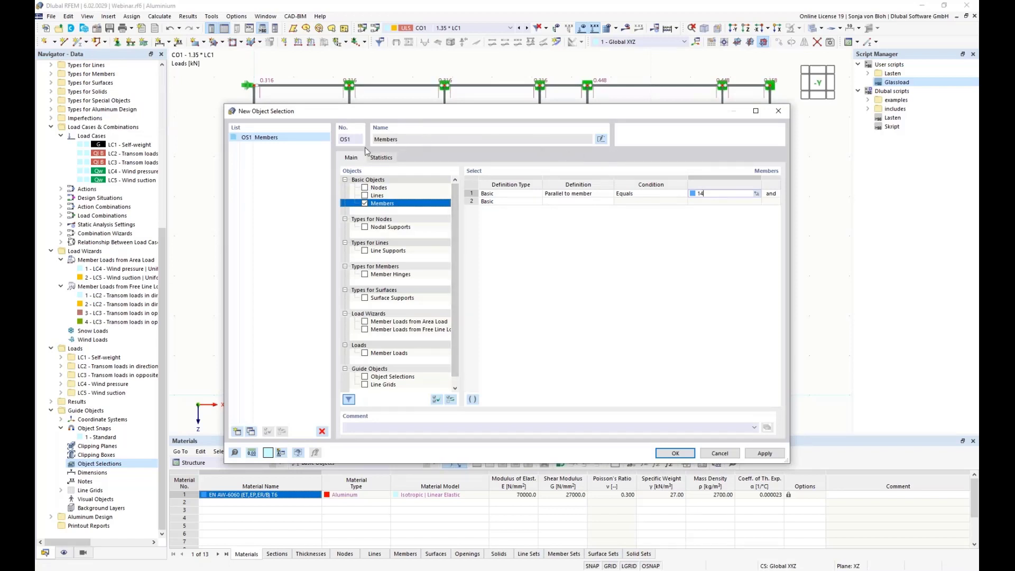
Give the object selection the user-defined name Mullions and confirm it
{"action": "left_click", "coordinate": [601, 138]}
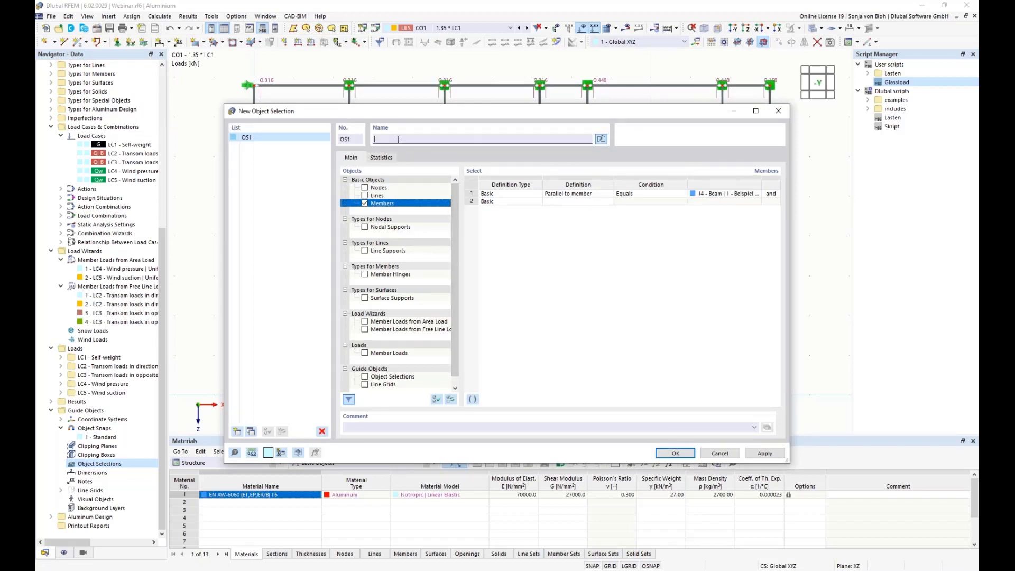
{"action": "type", "text": "Mullions"}
{"action": "left_click", "coordinate": [677, 455]}
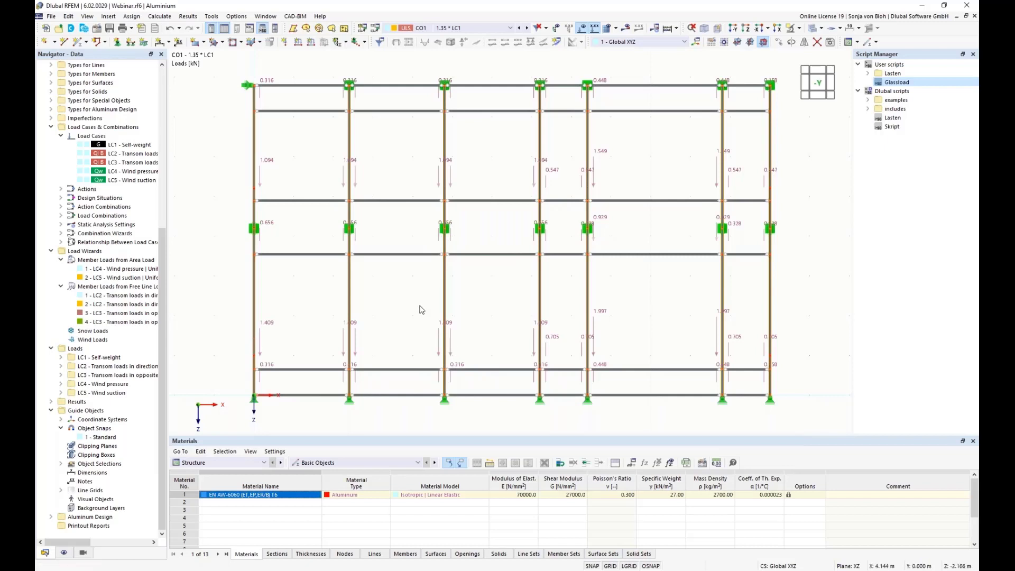
Create continuous member sets from the selected mullion members, accepting all detected sets
{"action": "right_click", "coordinate": [255, 133]}
{"action": "mouse_move", "coordinate": [282, 165]}
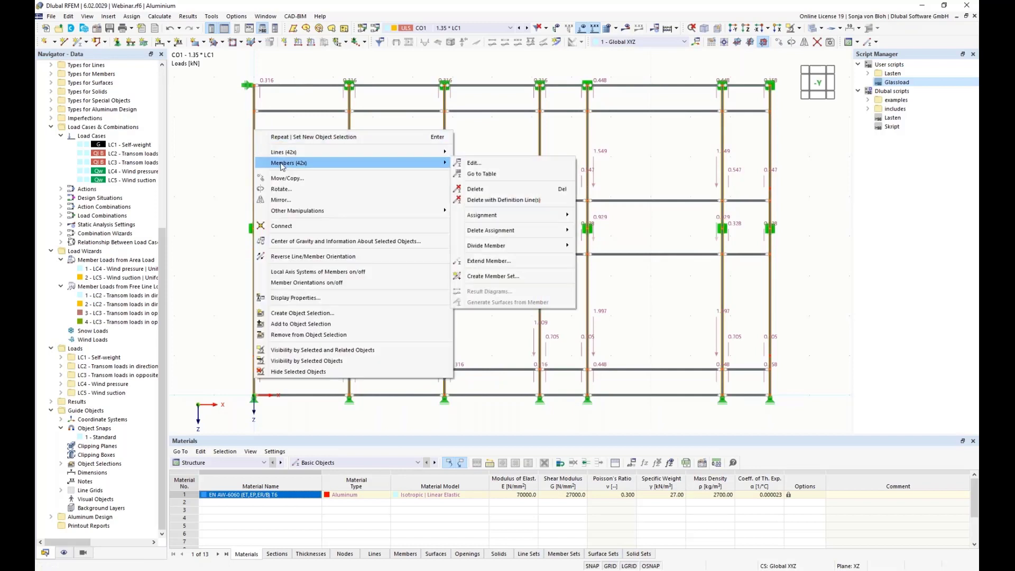
{"action": "left_click", "coordinate": [511, 277]}
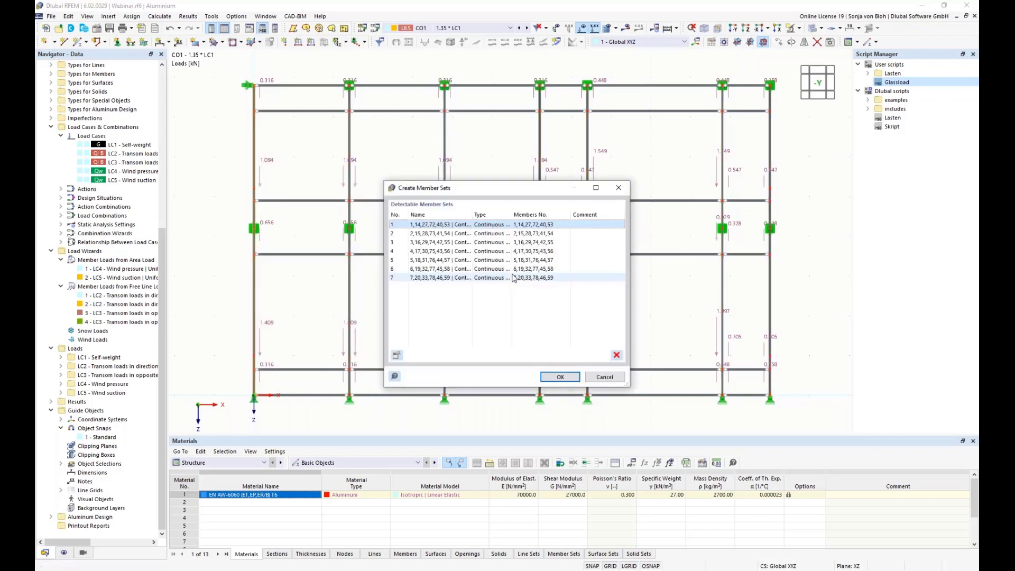
{"action": "left_click", "coordinate": [549, 376]}
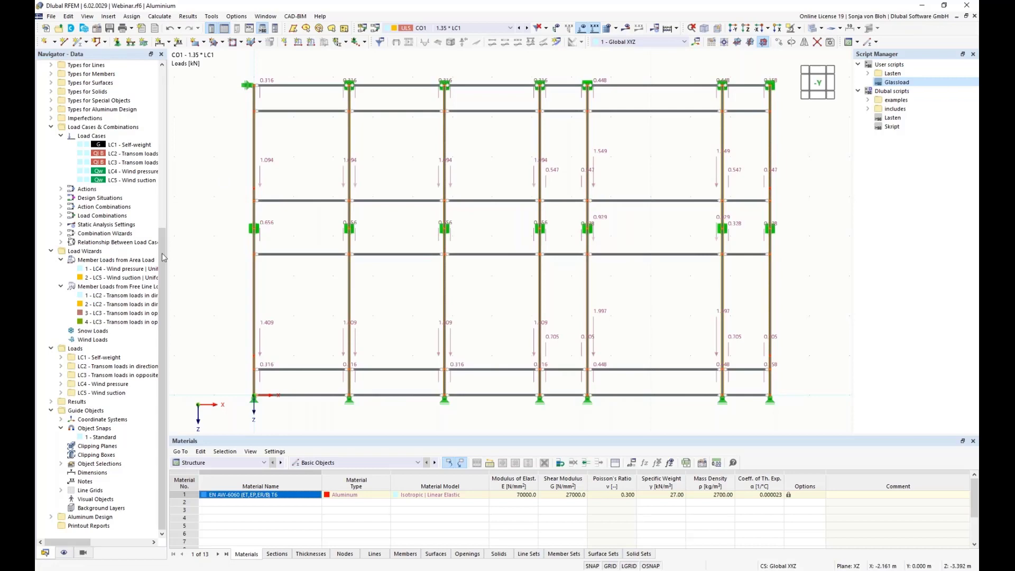
Open all seven mullion member sets for joint editing and activate their aluminium design properties
{"action": "left_click_drag", "start_coordinate": [162, 265], "coordinate": [189, 127]}
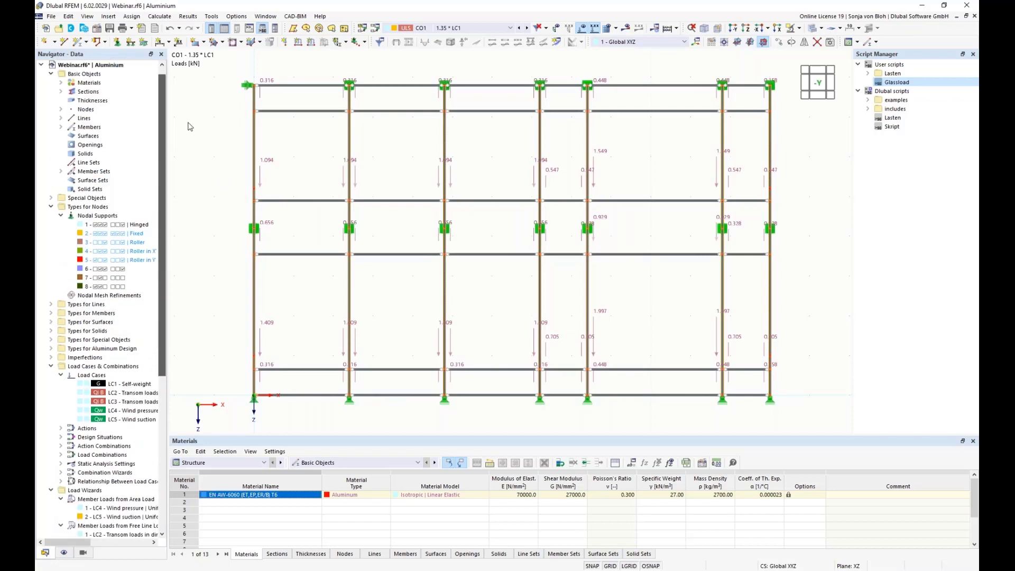
{"action": "left_click", "coordinate": [60, 172]}
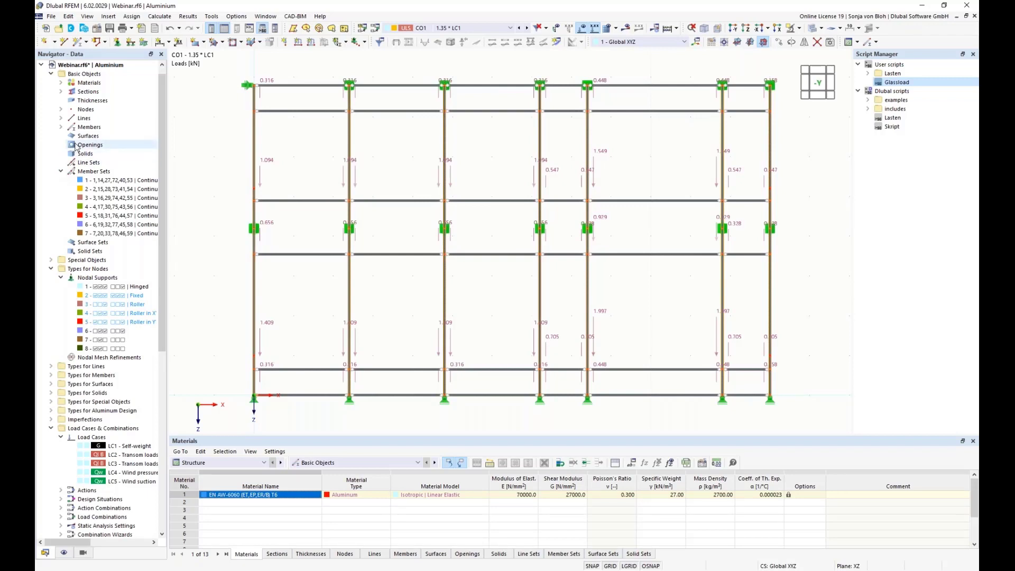
{"action": "left_click", "coordinate": [103, 180]}
{"action": "left_click", "coordinate": [121, 233], "text": "shift"}
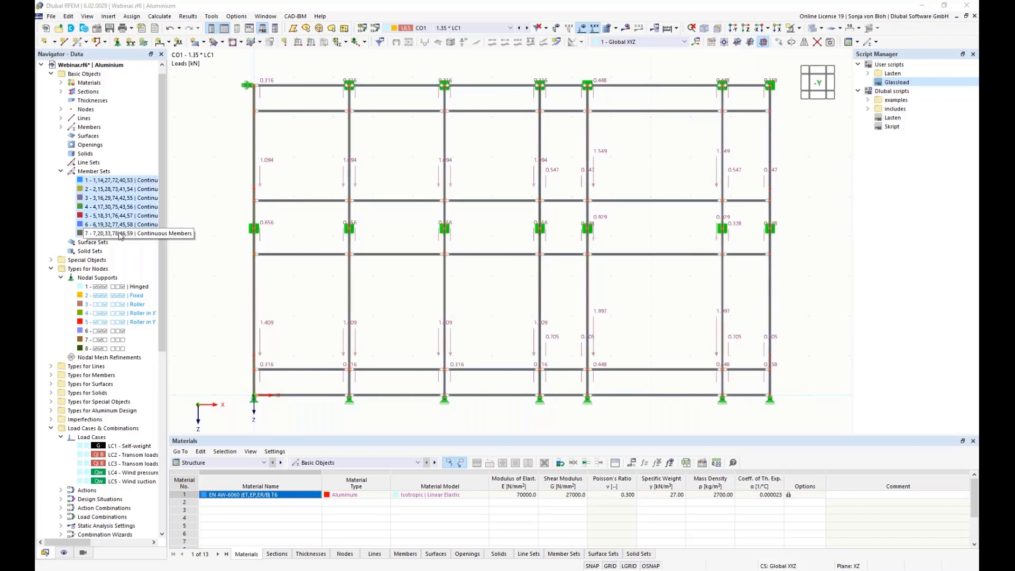
{"action": "right_click", "coordinate": [109, 182]}
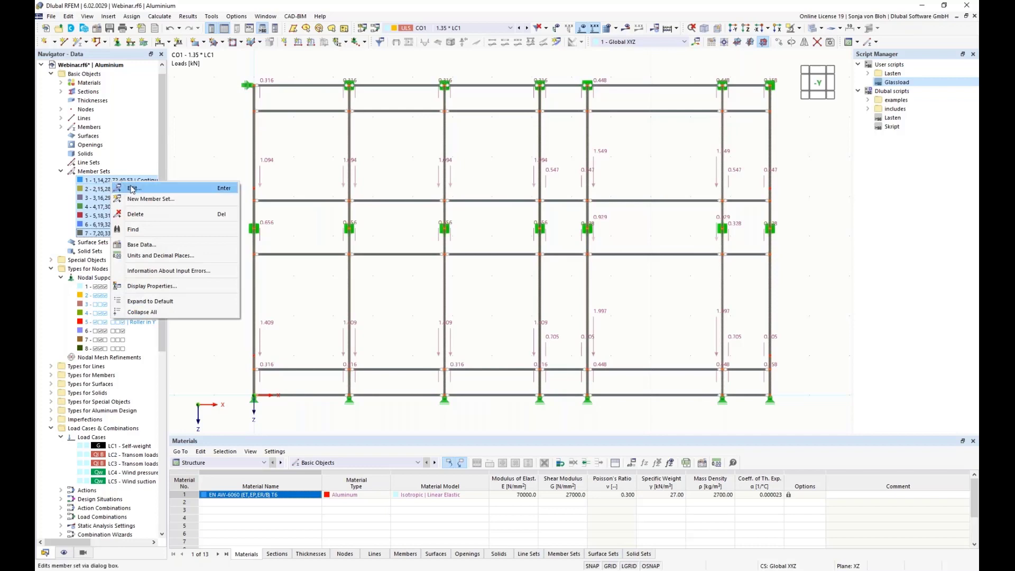
{"action": "left_click", "coordinate": [134, 188]}
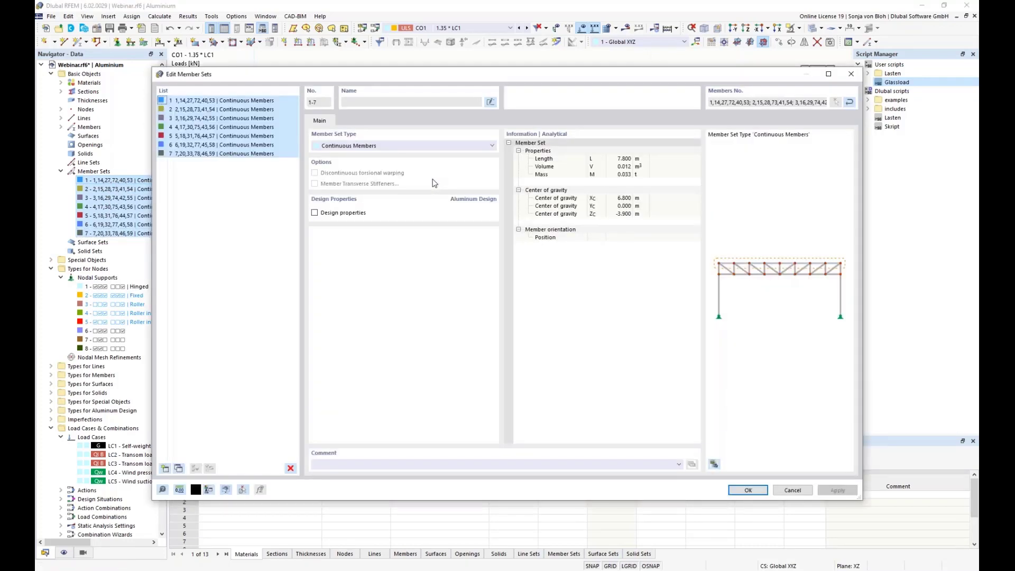
{"action": "left_click", "coordinate": [315, 213]}
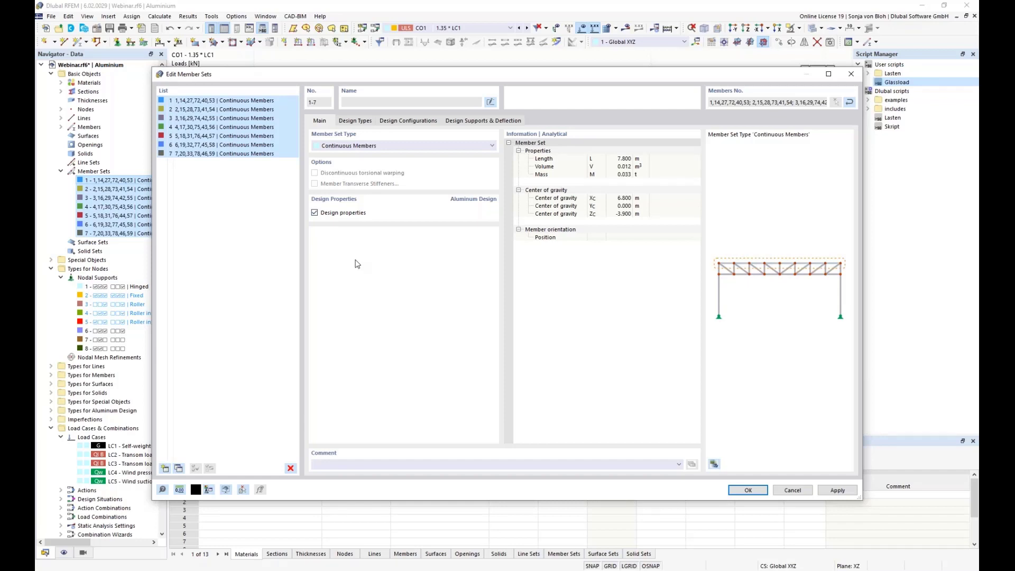
Deactivate the stability design in the default ultimate configuration assigned to the member sets and confirm it
{"action": "left_click", "coordinate": [415, 122]}
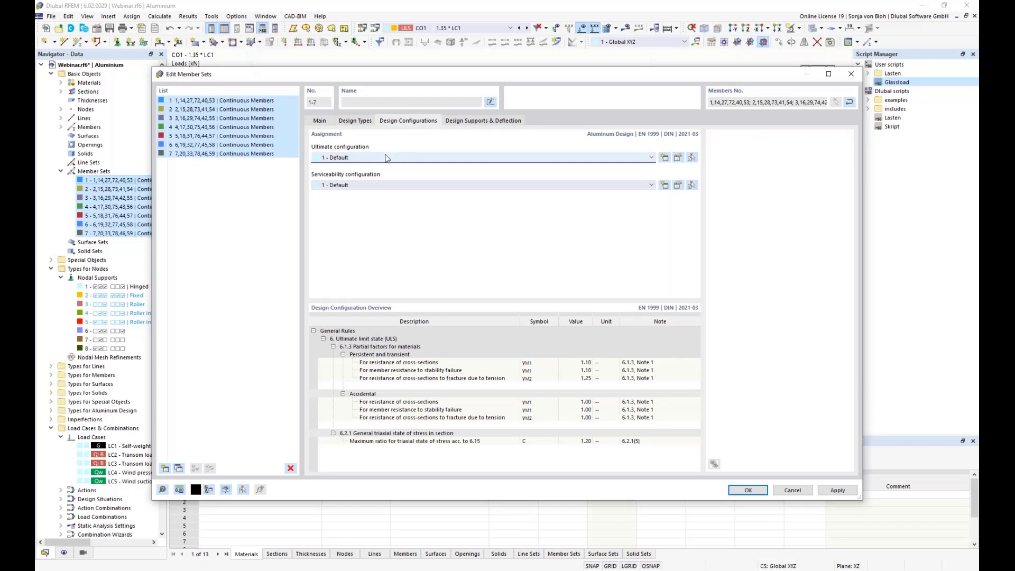
{"action": "left_click", "coordinate": [677, 158]}
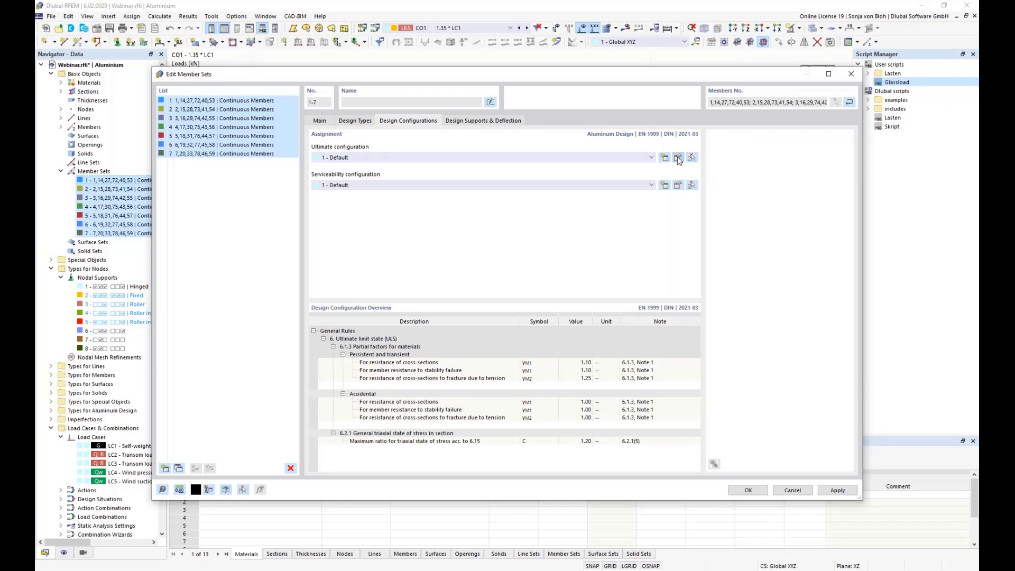
{"action": "left_click", "coordinate": [540, 332]}
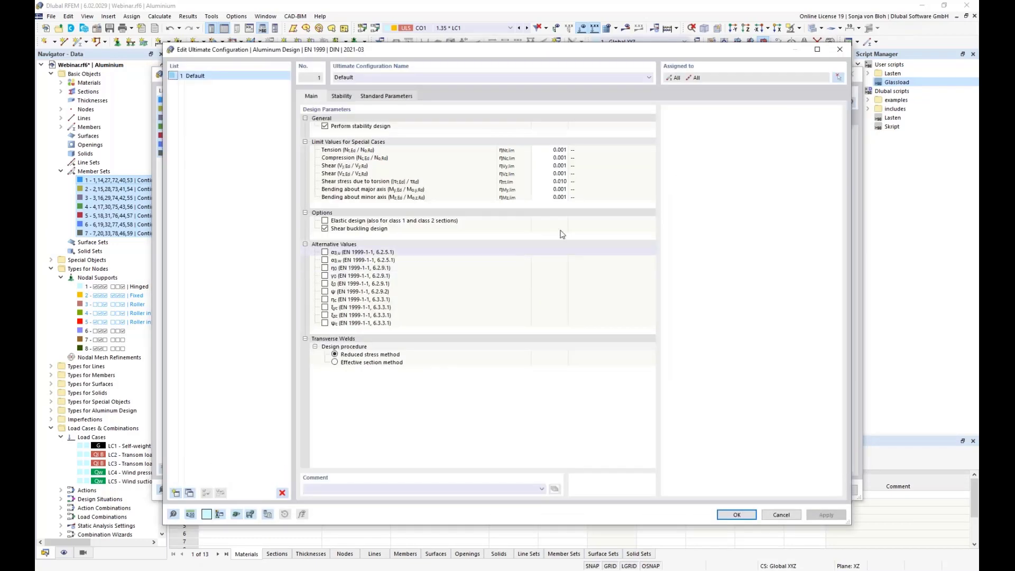
{"action": "left_click_drag", "start_coordinate": [403, 50], "coordinate": [474, 100]}
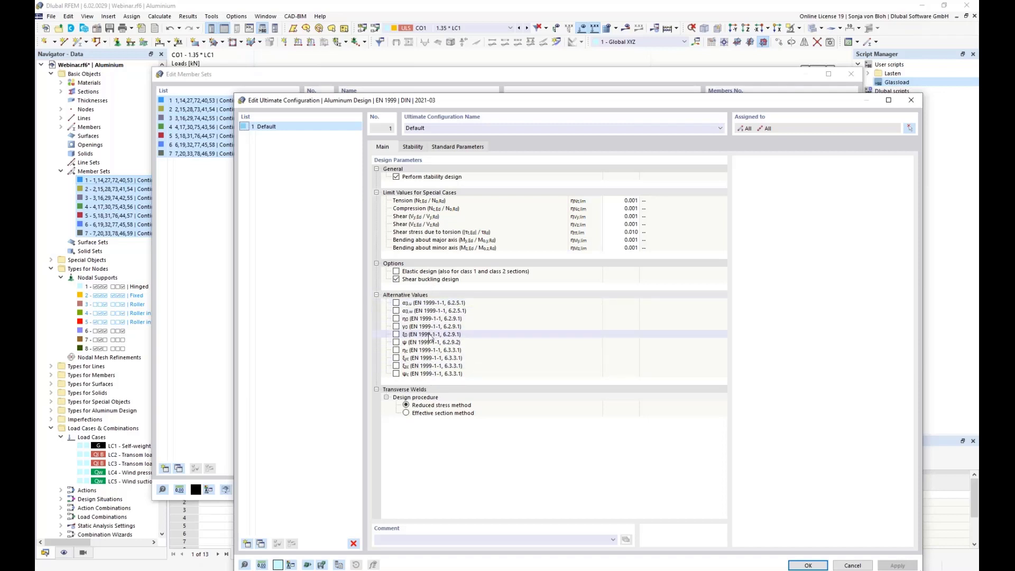
{"action": "left_click", "coordinate": [396, 177]}
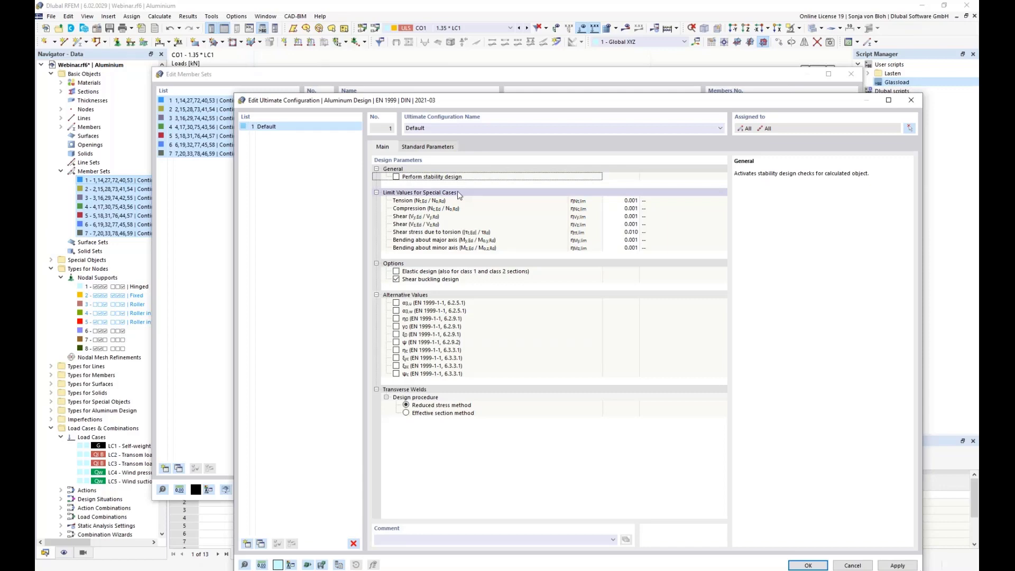
{"action": "left_click_drag", "start_coordinate": [448, 100], "coordinate": [419, 60]}
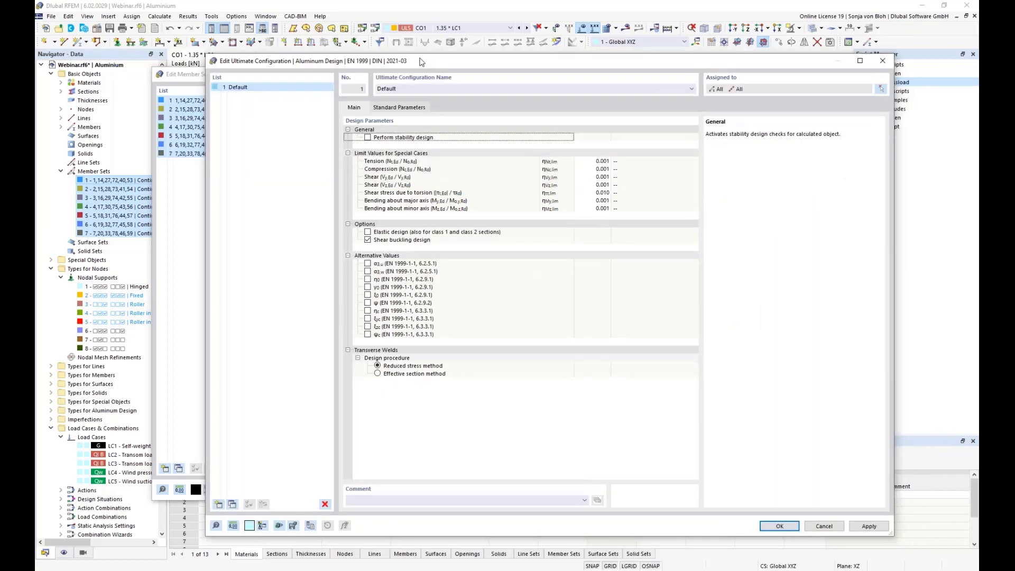
{"action": "left_click", "coordinate": [779, 526]}
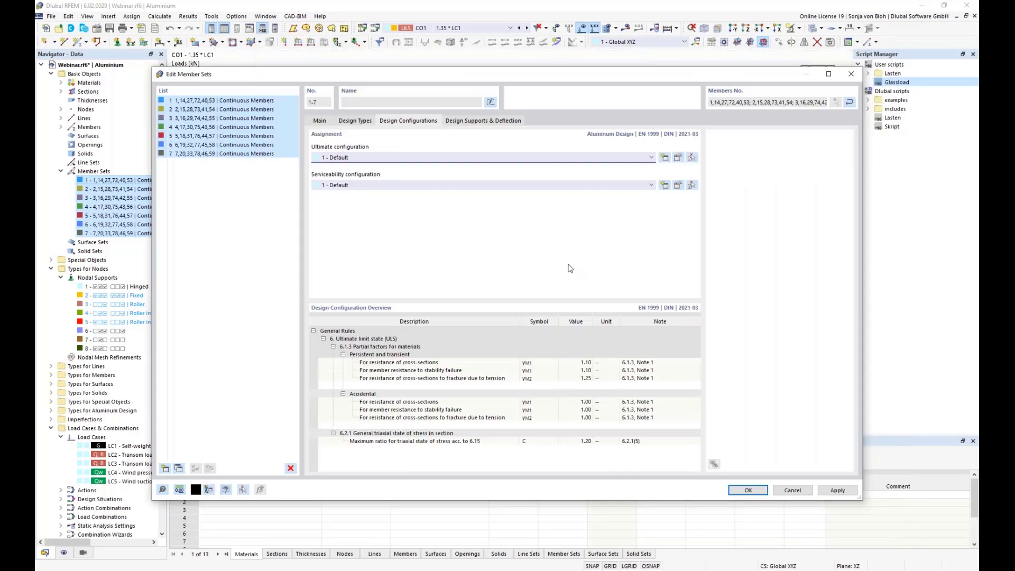
In the default serviceability configuration, set the characteristic deflection limit to L/200 for beams and Lc/100 for cantilevers
{"action": "left_click", "coordinate": [677, 185]}
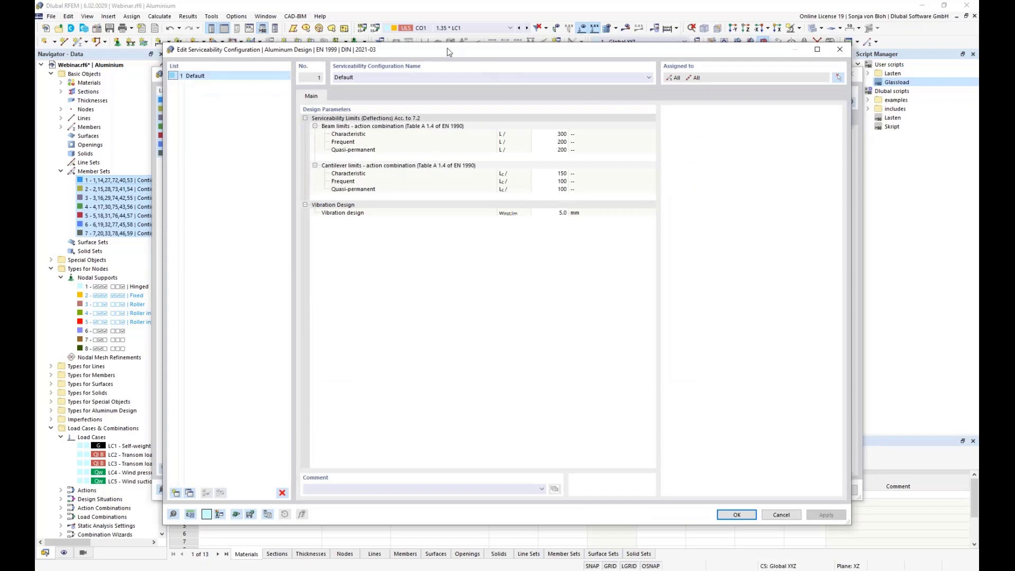
{"action": "left_click_drag", "start_coordinate": [450, 52], "coordinate": [467, 103]}
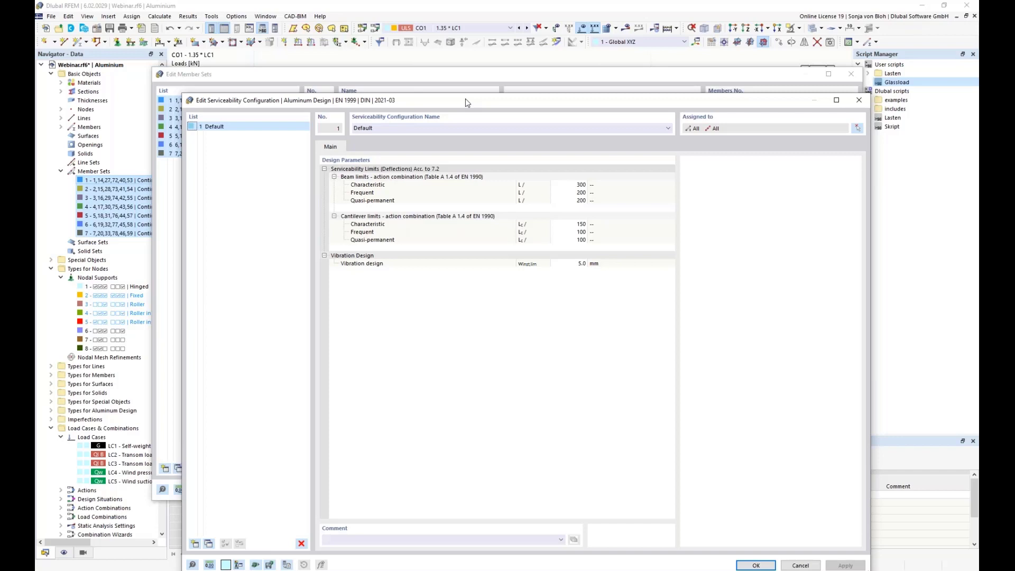
{"action": "left_click", "coordinate": [373, 172]}
{"action": "left_click", "coordinate": [447, 194]}
{"action": "left_click", "coordinate": [448, 202]}
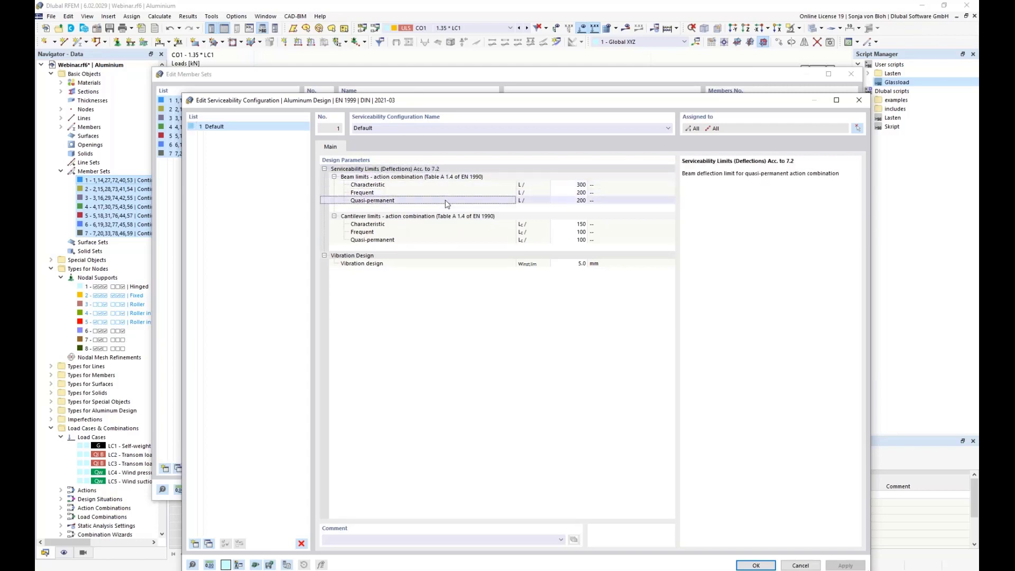
{"action": "left_click", "coordinate": [401, 240]}
{"action": "left_click", "coordinate": [408, 216]}
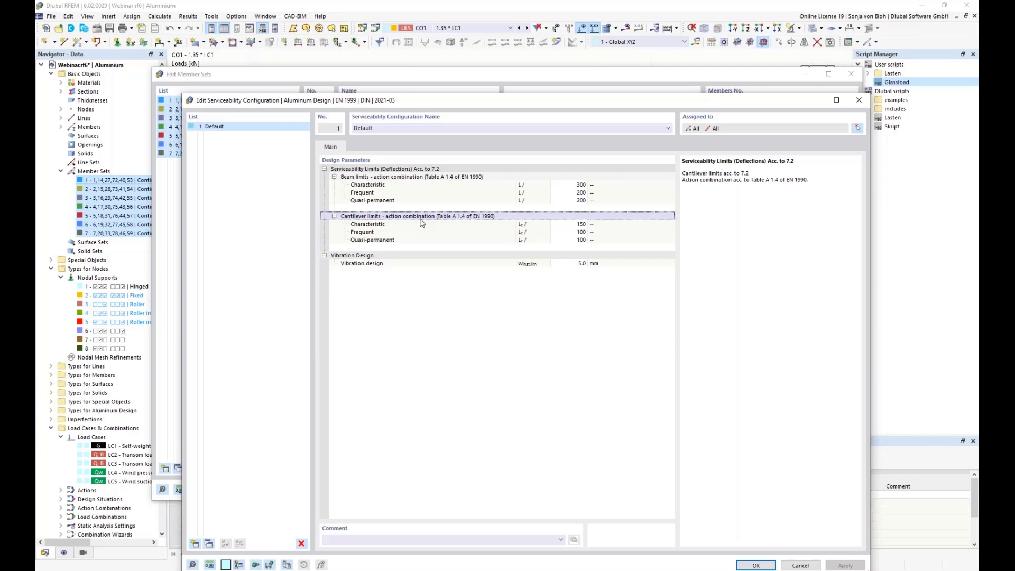
{"action": "key", "text": "Up"}
{"action": "key", "text": "Up"}
{"action": "key", "text": "Up"}
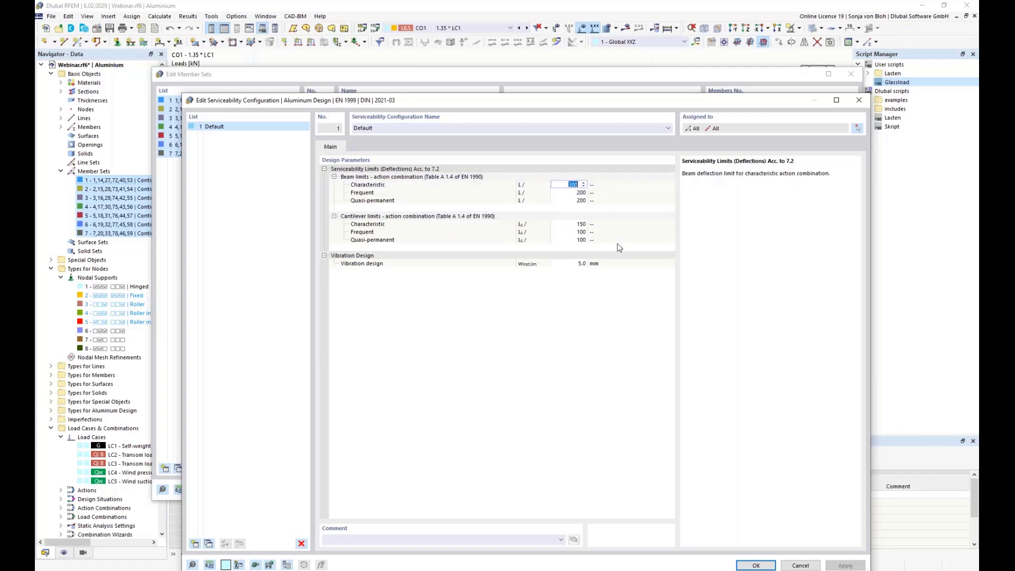
{"action": "type", "text": "20"}
{"action": "key", "text": "Return"}
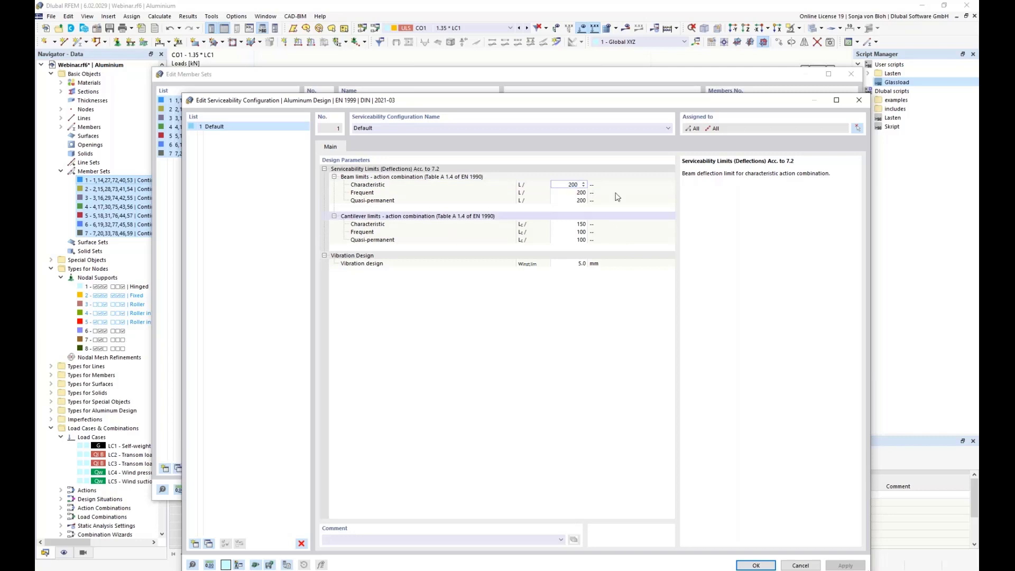
Rename the default serviceability configuration as Span length <= 3000 mm
{"action": "left_click", "coordinate": [408, 130]}
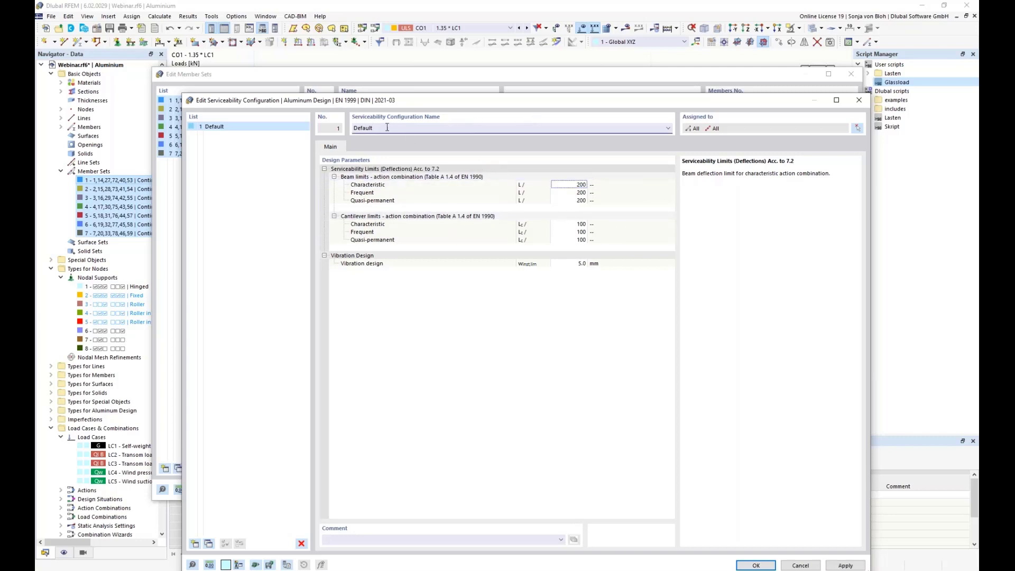
{"action": "left_click_drag", "start_coordinate": [390, 129], "coordinate": [322, 127]}
{"action": "type", "text": "Span d"}
{"action": "key", "text": "BackSpace"}
{"action": "type", "text": "length <= 3000 mm"}
Add a second serviceability configuration named Span length 3000 mm < L < 7500 mm and confirm the configurations
{"action": "left_click", "coordinate": [194, 544]}
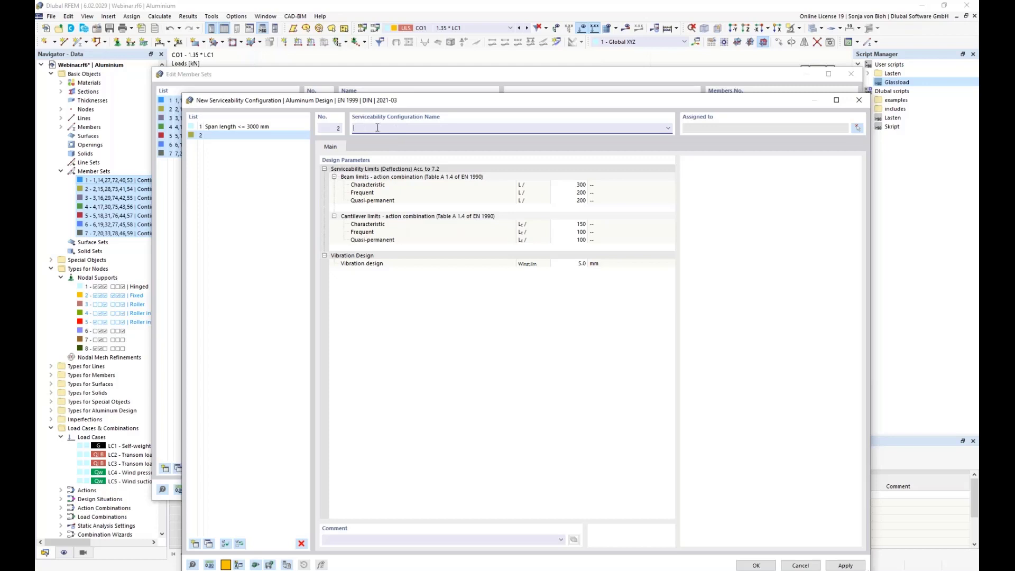
{"action": "type", "text": "Span length 3000 mm < L < 7500 mm"}
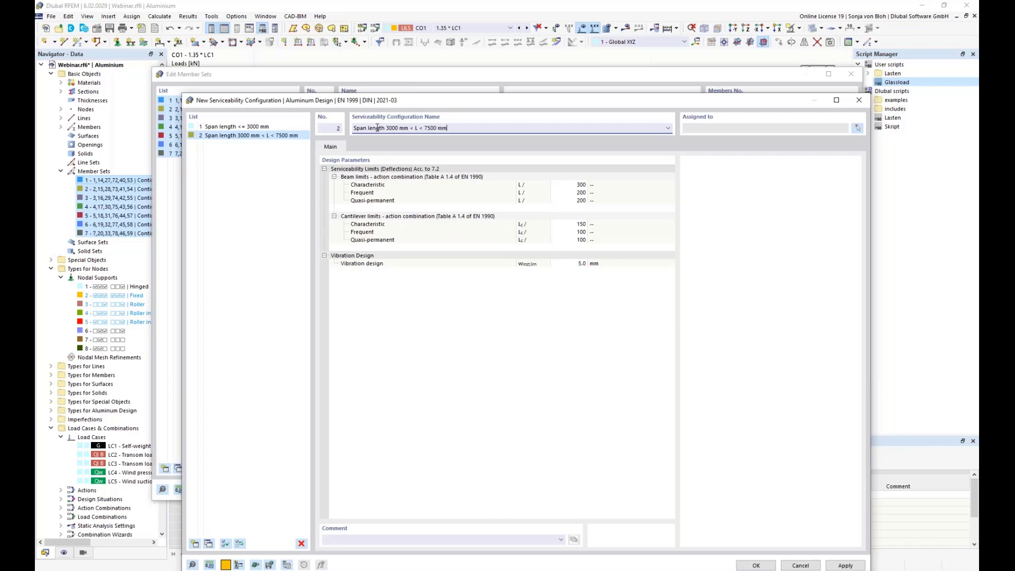
{"action": "left_click", "coordinate": [575, 184]}
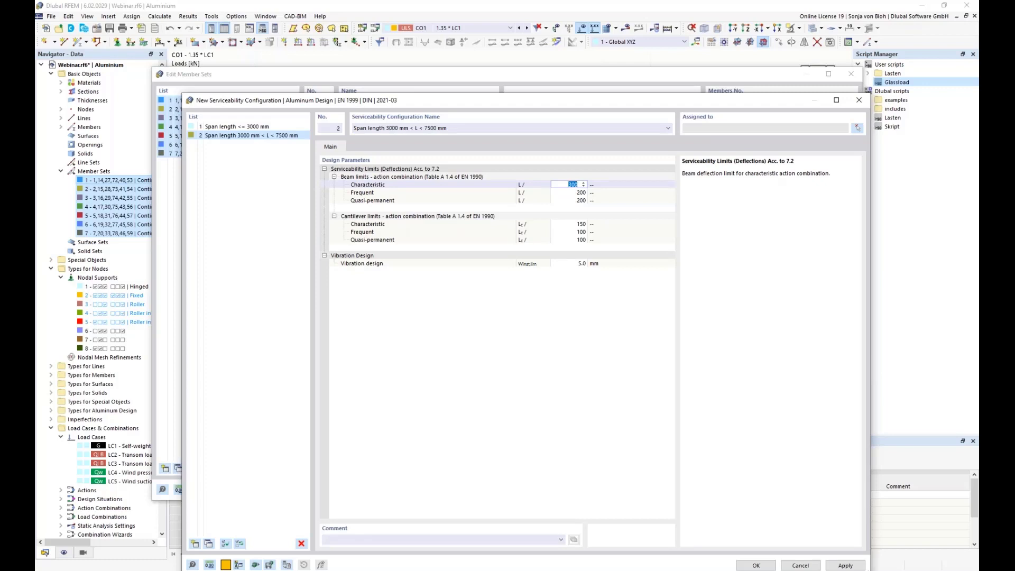
{"action": "left_click", "coordinate": [756, 565]}
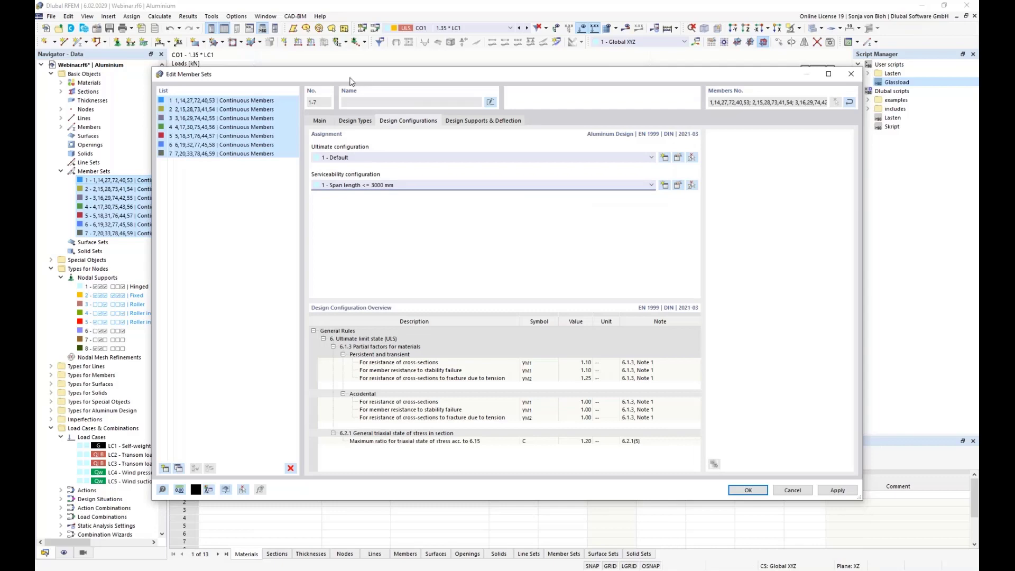
Assign the serviceability configuration Span length 3000 mm < L < 7500 mm to all seven member sets
{"action": "left_click_drag", "start_coordinate": [348, 80], "coordinate": [515, 65]}
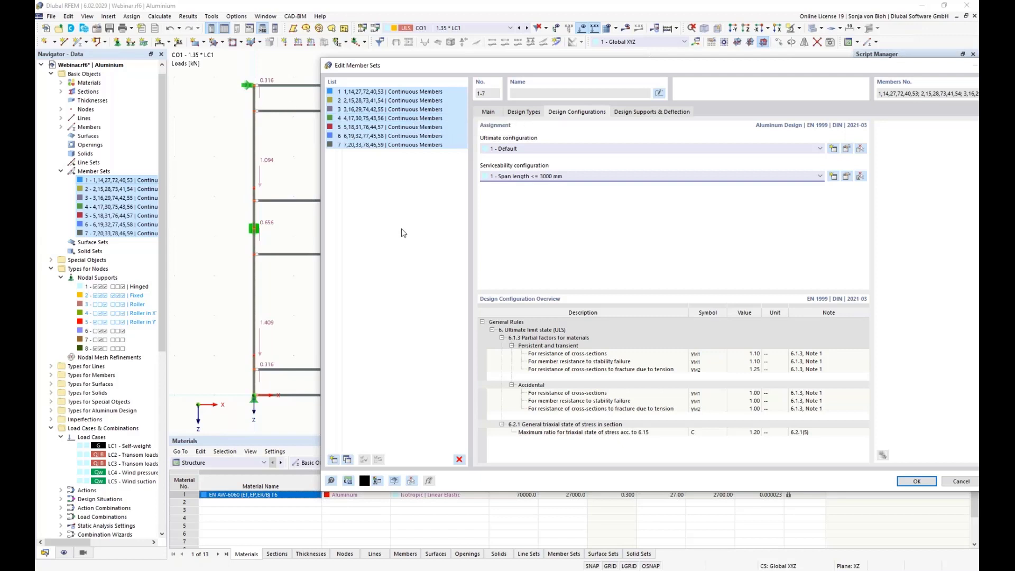
{"action": "left_click", "coordinate": [576, 177]}
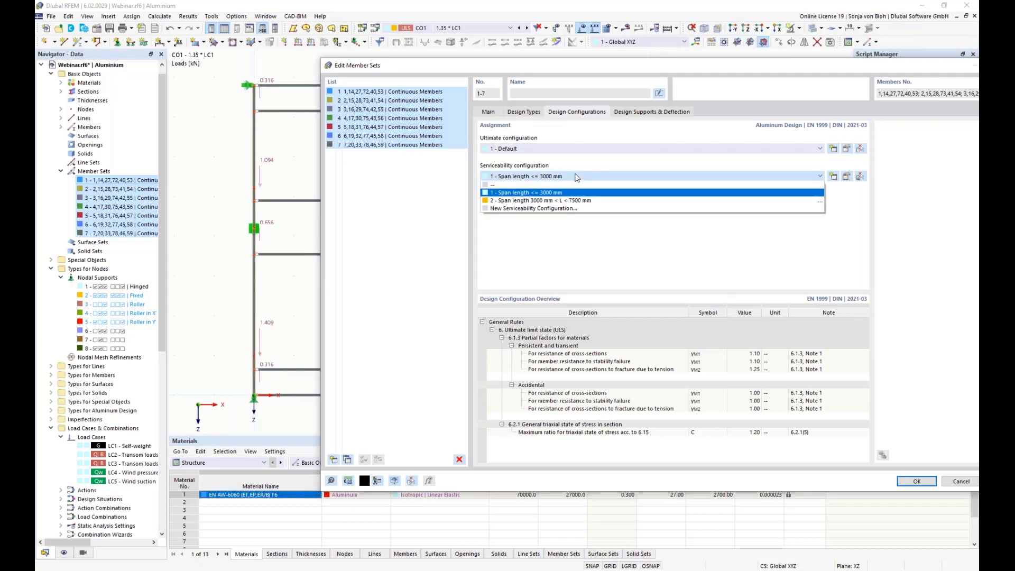
{"action": "left_click", "coordinate": [527, 201]}
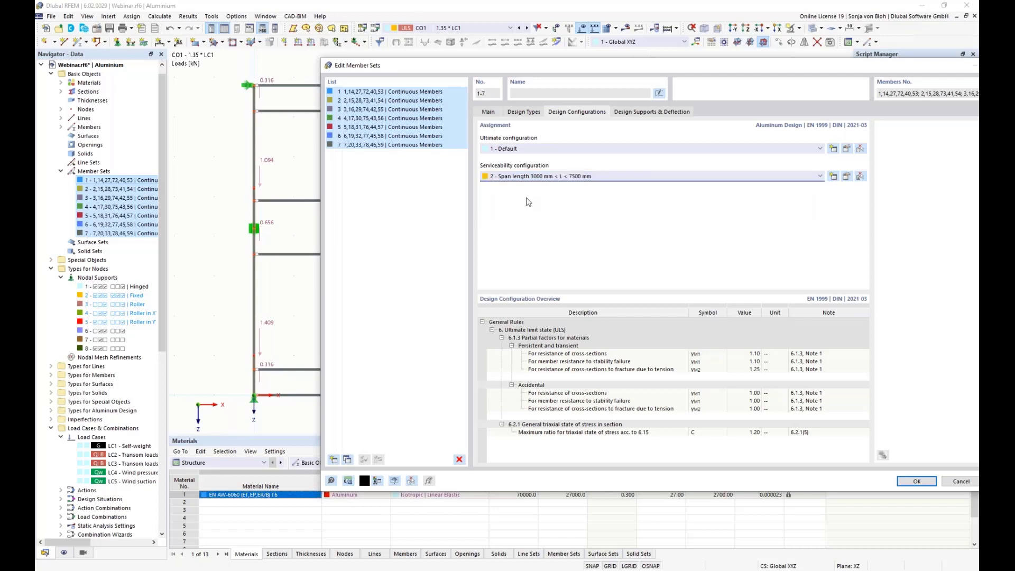
Create a general design support named y and z, active in both axes, and assign it to the start and end of the member sets
{"action": "left_click", "coordinate": [652, 112]}
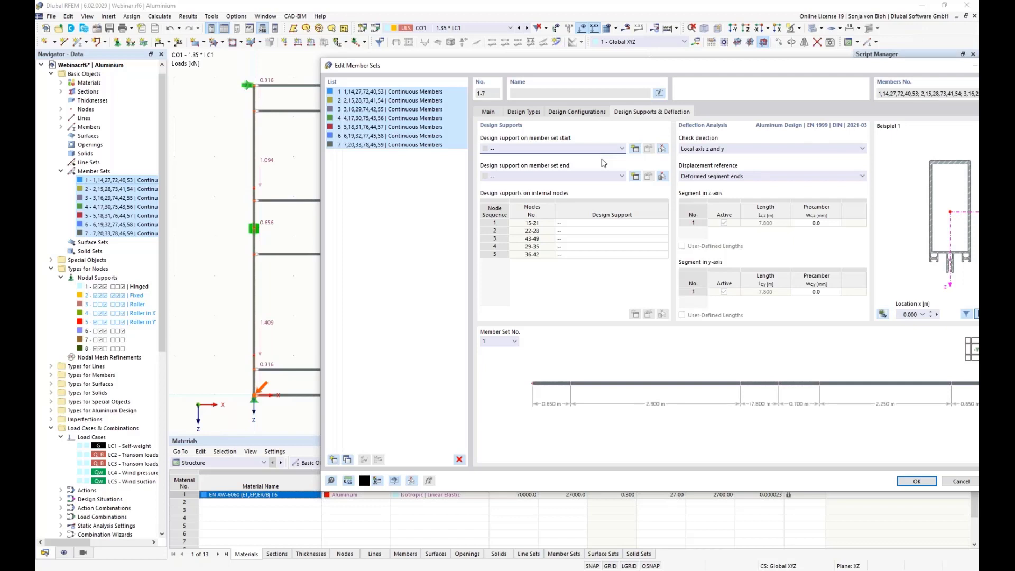
{"action": "left_click", "coordinate": [636, 150]}
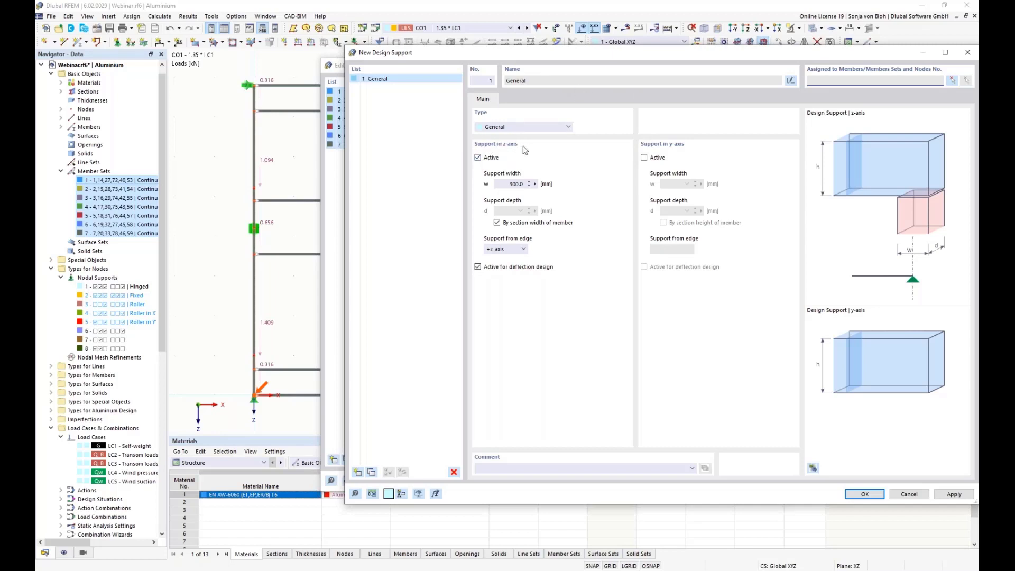
{"action": "left_click", "coordinate": [644, 158]}
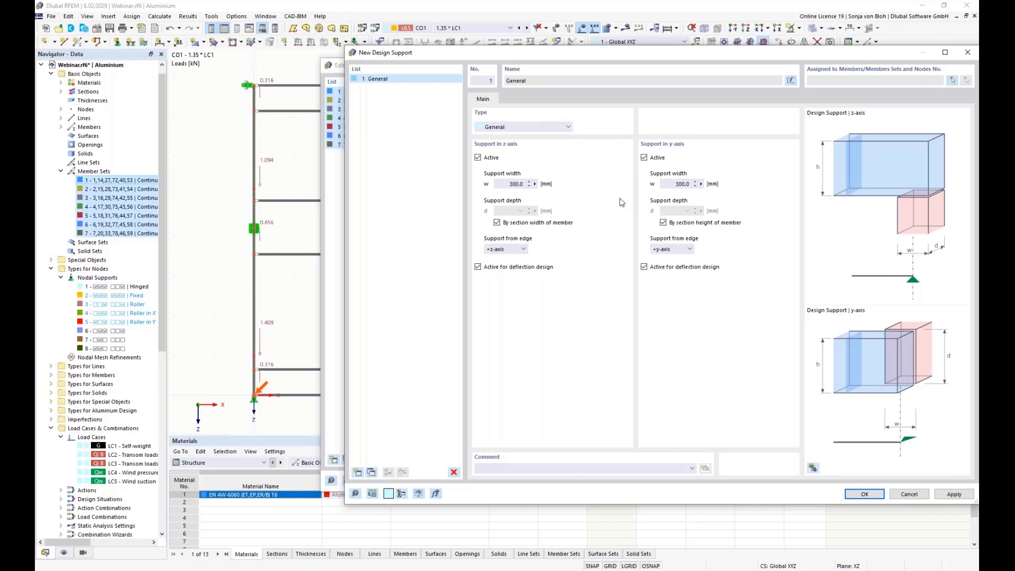
{"action": "left_click", "coordinate": [790, 80]}
{"action": "type", "text": "y an"}
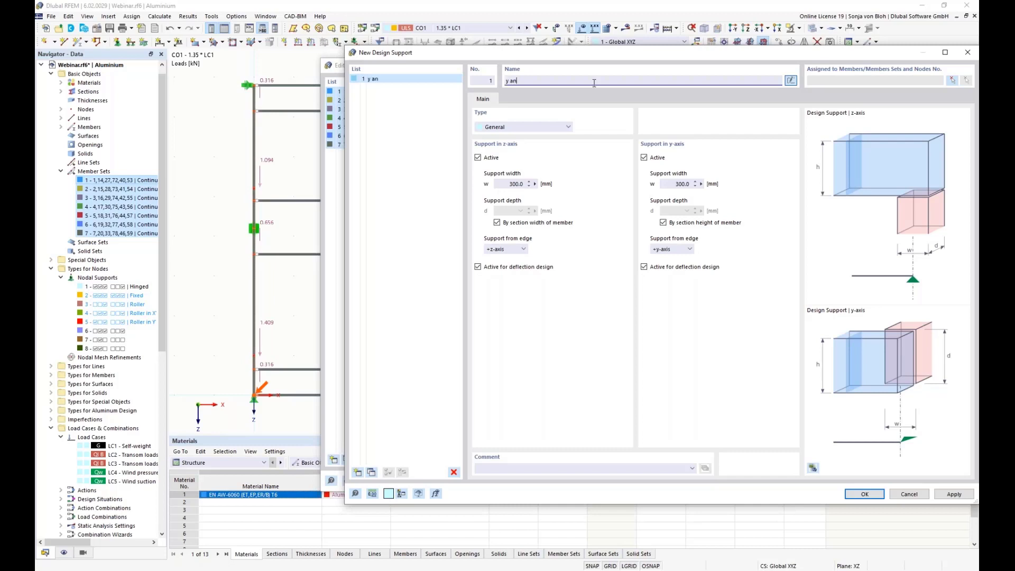
{"action": "type", "text": "d z"}
{"action": "left_click", "coordinate": [865, 495]}
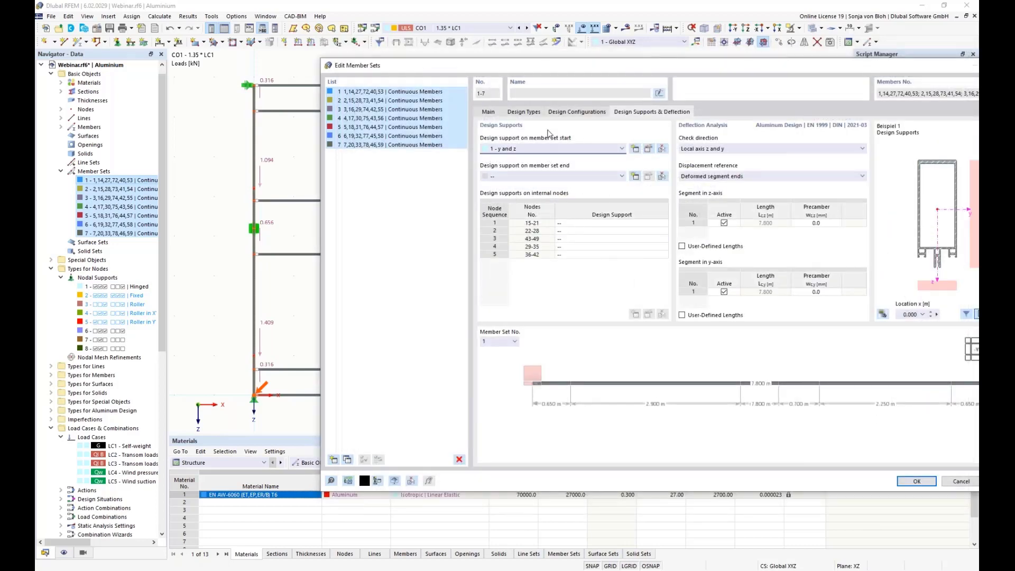
{"action": "left_click", "coordinate": [621, 177]}
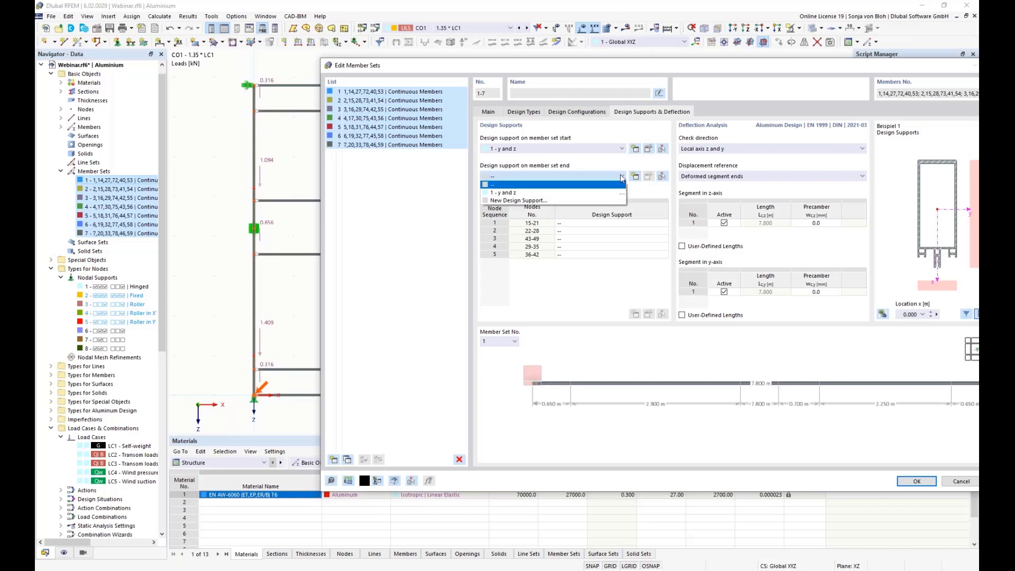
{"action": "left_click", "coordinate": [599, 191]}
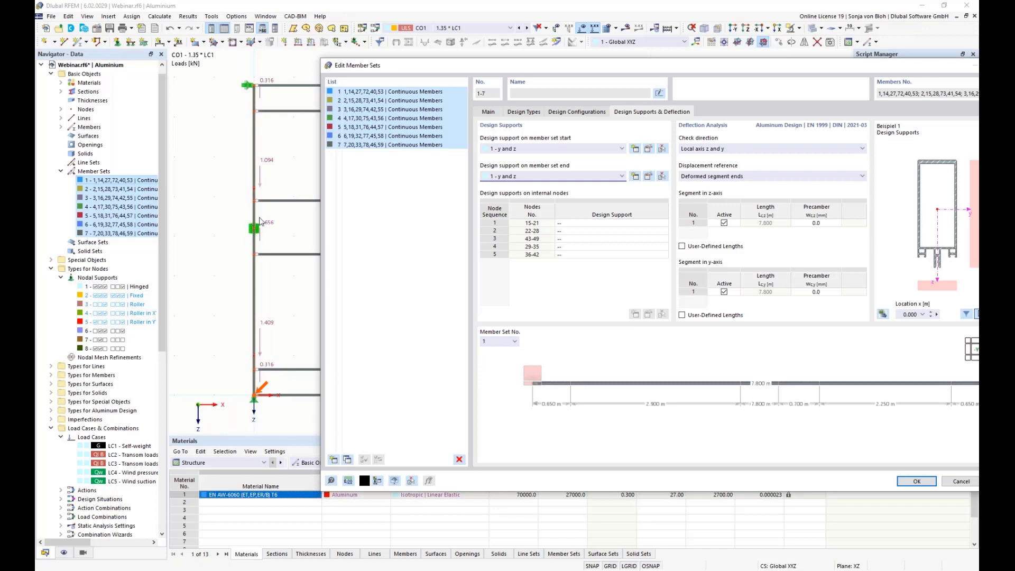
Create a general design support named z, active only in the z-axis, and assign it to the member sets' internal nodes 43-49
{"action": "left_click", "coordinate": [586, 239]}
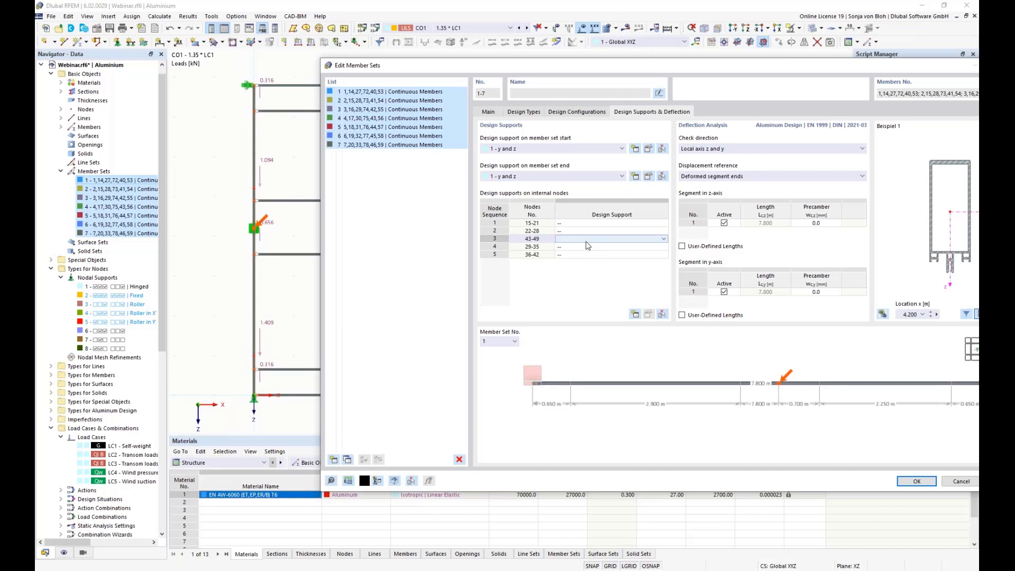
{"action": "left_click", "coordinate": [663, 239]}
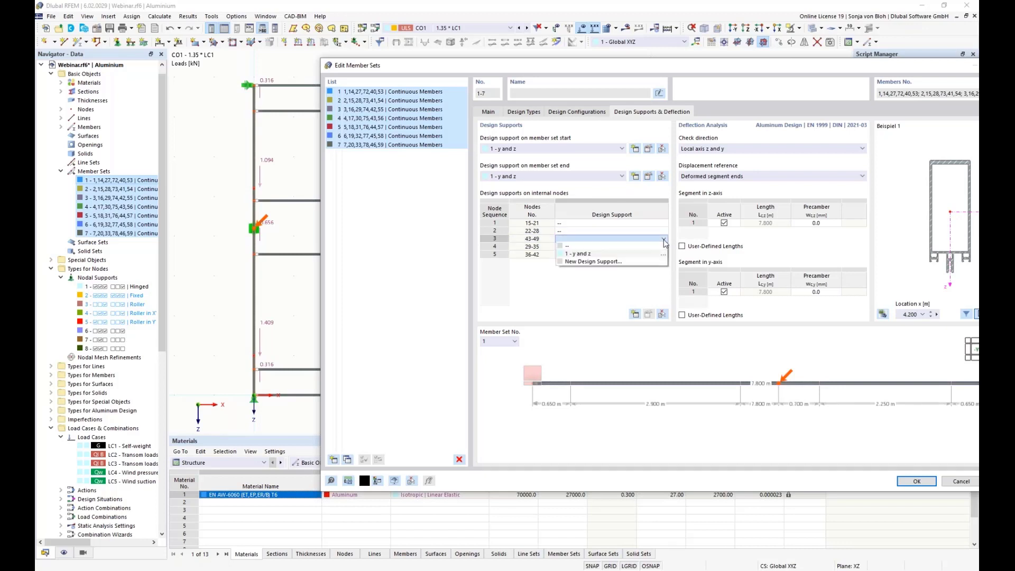
{"action": "left_click", "coordinate": [617, 263]}
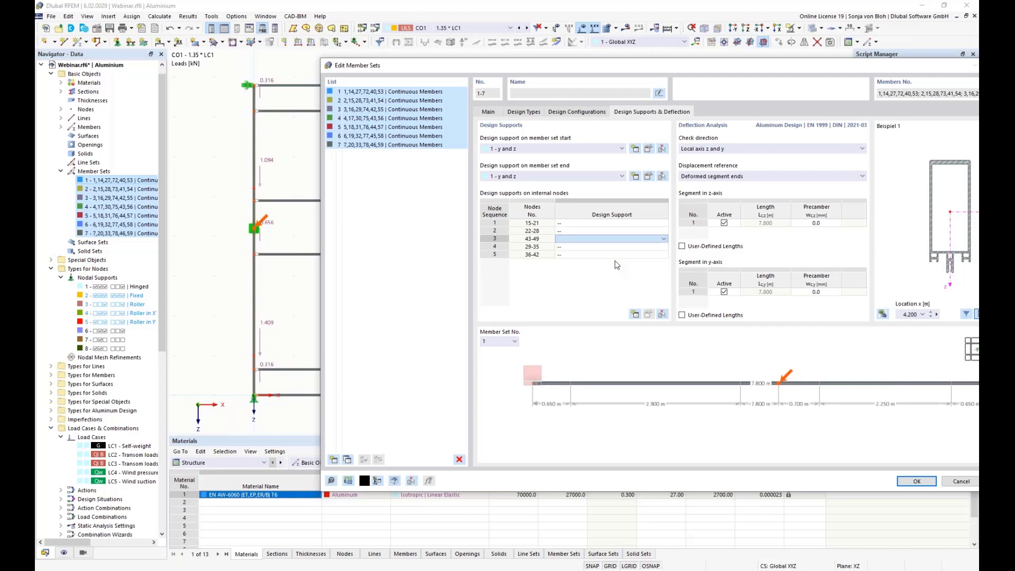
{"action": "left_click", "coordinate": [790, 81]}
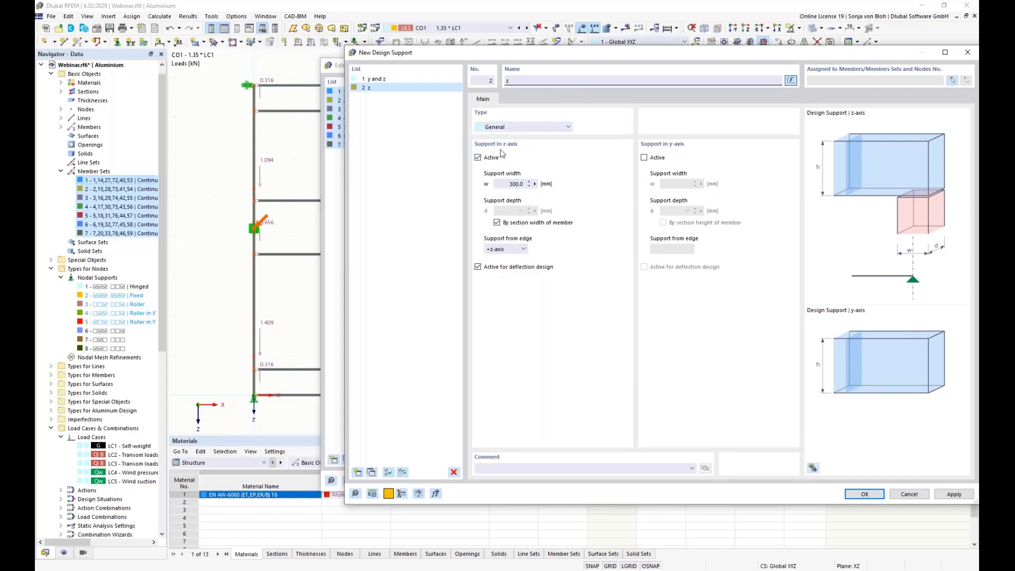
{"action": "left_click_drag", "start_coordinate": [550, 52], "coordinate": [514, 58]}
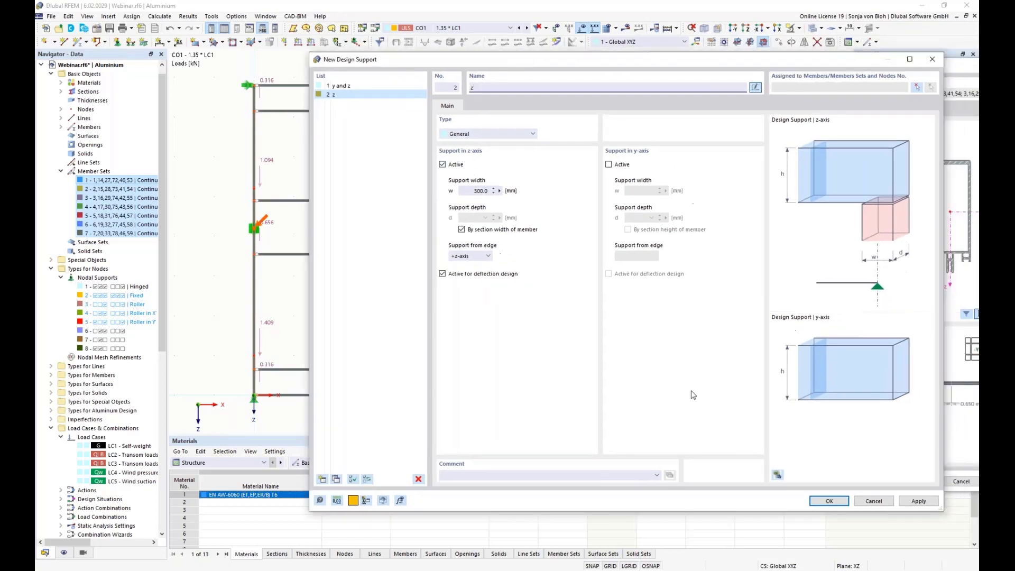
{"action": "left_click", "coordinate": [829, 500]}
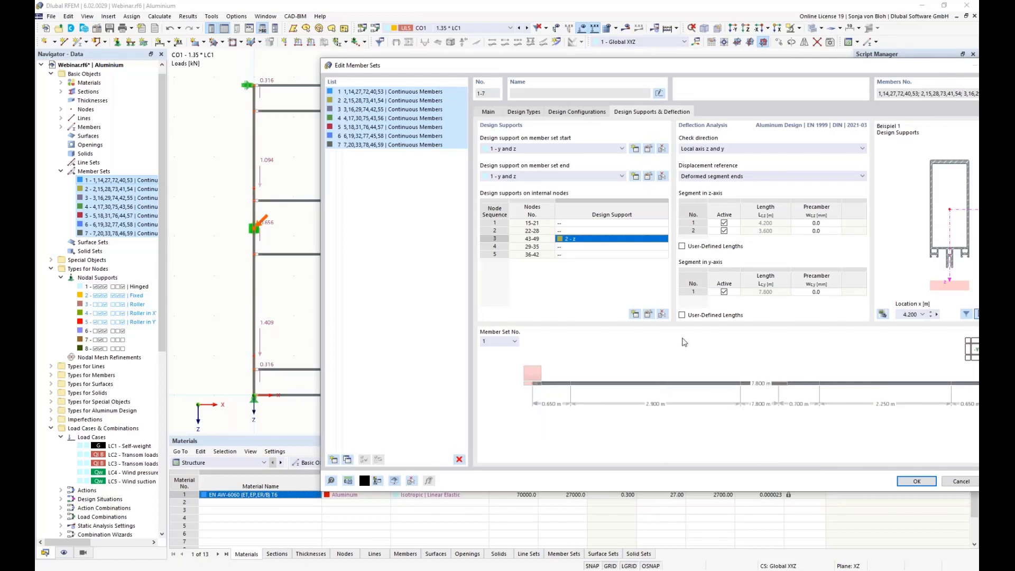
Set the member sets' deflection check direction to Local axis z and confirm the member set changes
{"action": "left_click", "coordinate": [807, 152]}
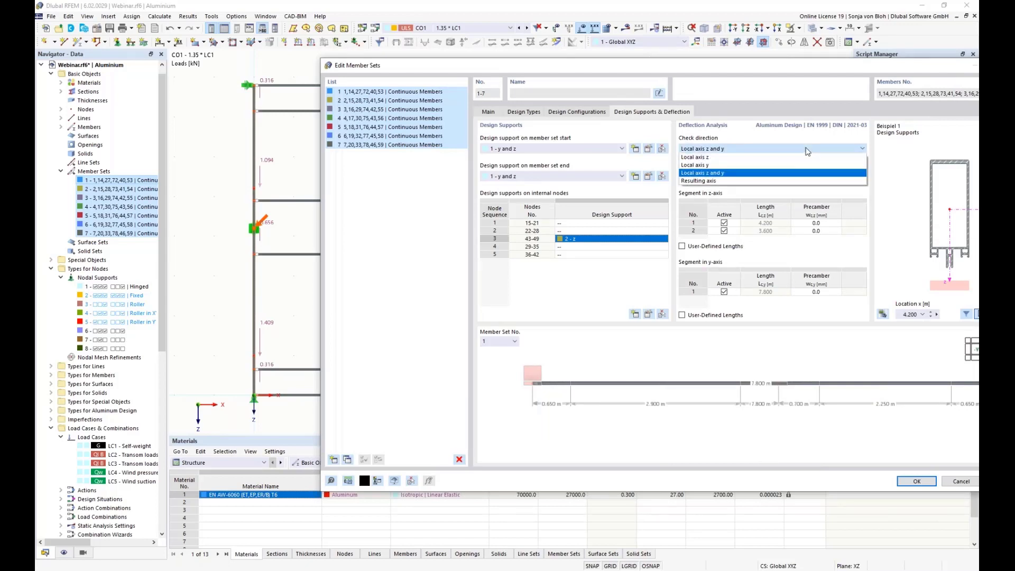
{"action": "left_click", "coordinate": [791, 158]}
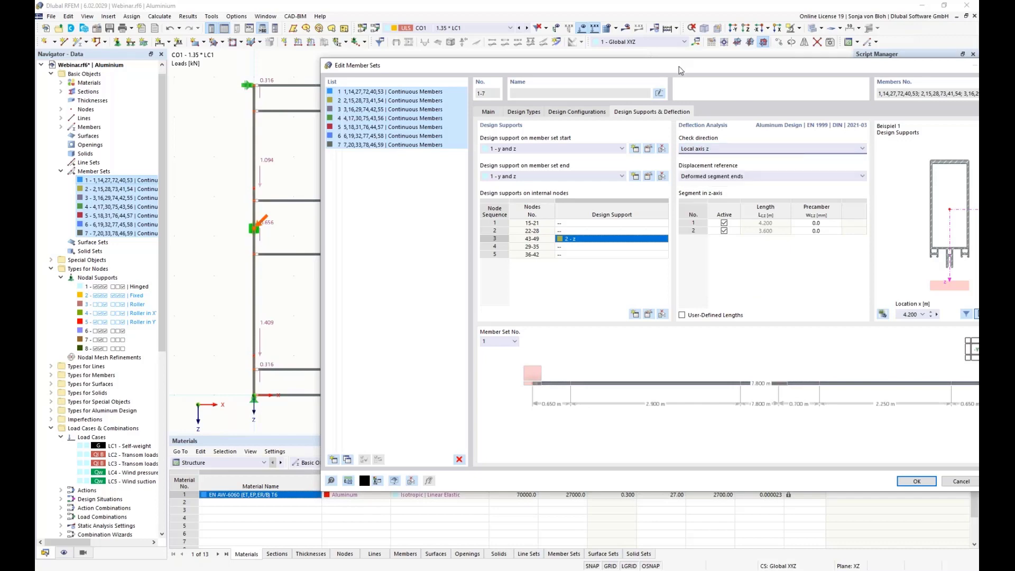
{"action": "left_click_drag", "start_coordinate": [679, 66], "coordinate": [584, 48]}
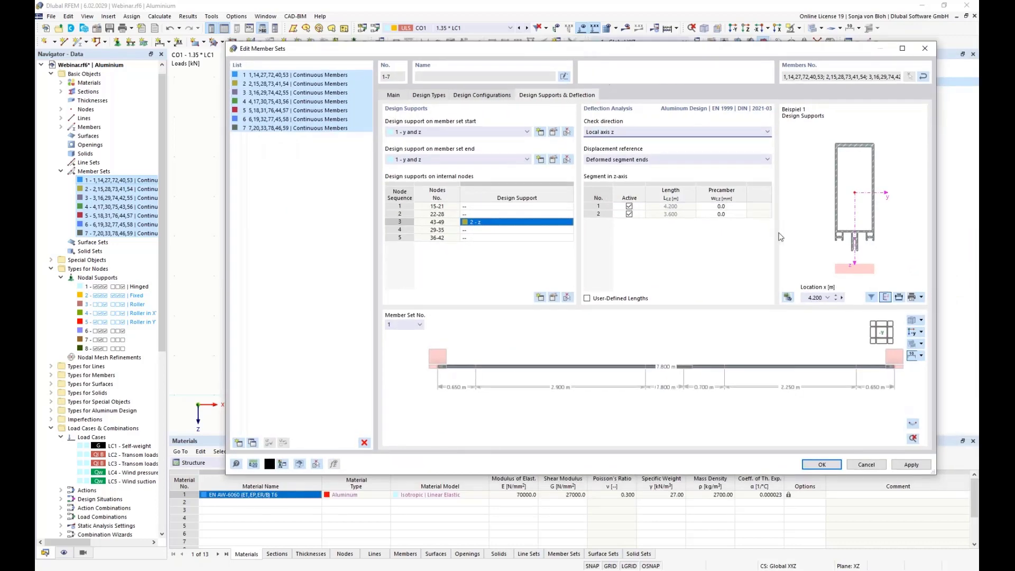
{"action": "left_click", "coordinate": [823, 465]}
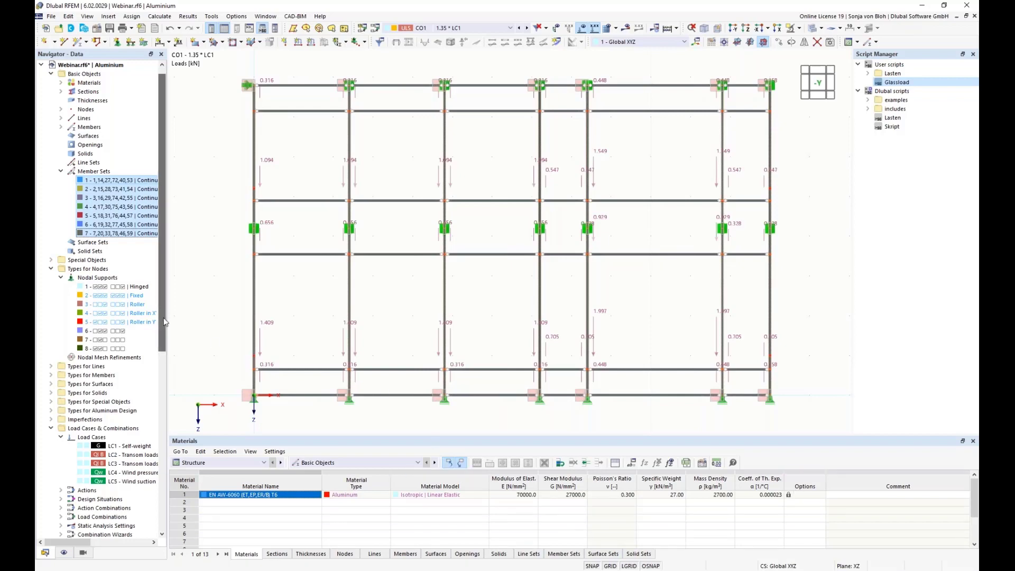
Create a new object selection for members only and name it Beams with L <= 3000 mm
{"action": "left_click_drag", "start_coordinate": [164, 321], "coordinate": [158, 499]}
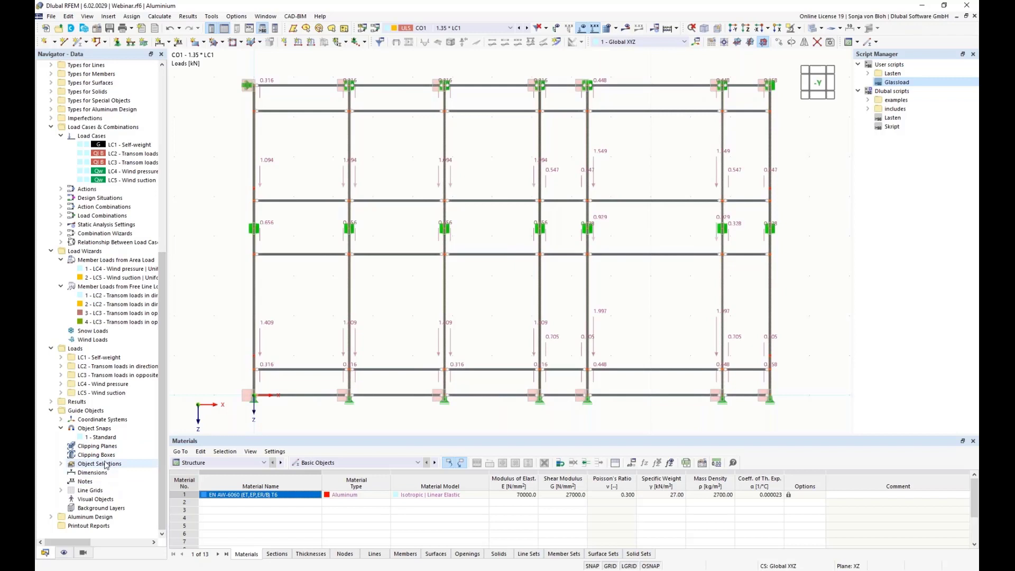
{"action": "right_click", "coordinate": [105, 465]}
{"action": "left_click", "coordinate": [151, 478]}
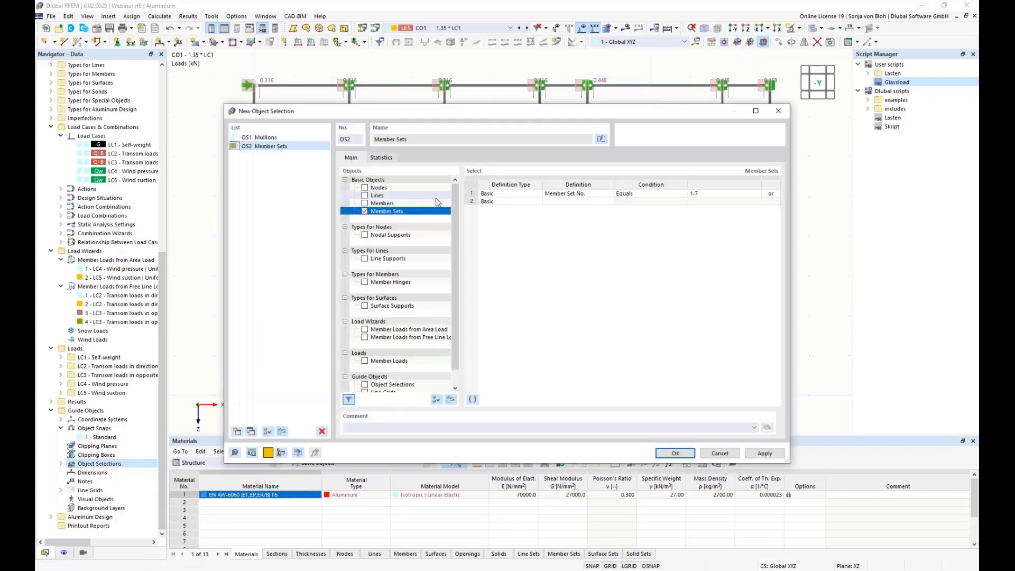
{"action": "left_click", "coordinate": [365, 211]}
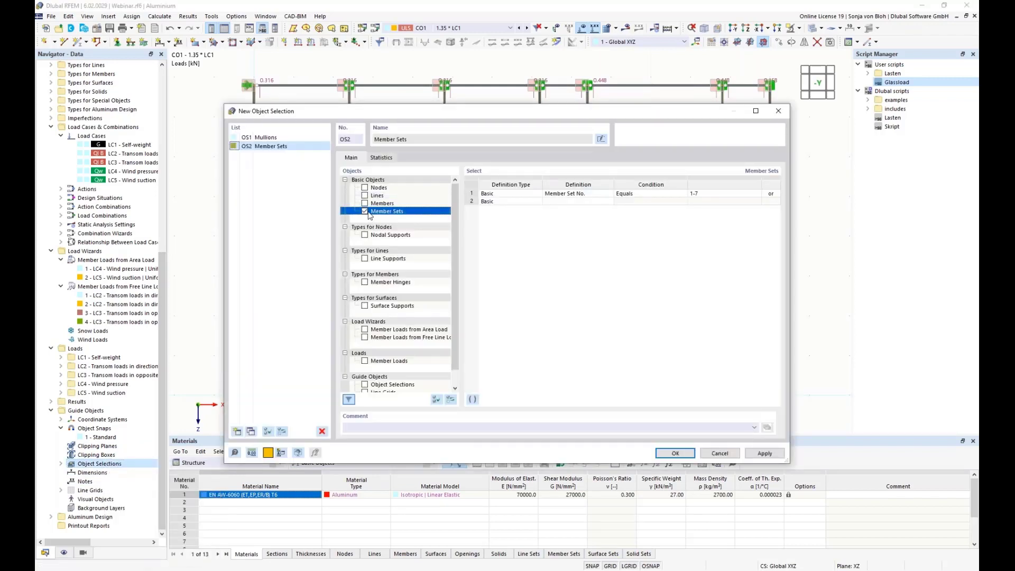
{"action": "left_click", "coordinate": [365, 205]}
{"action": "left_click", "coordinate": [365, 204]}
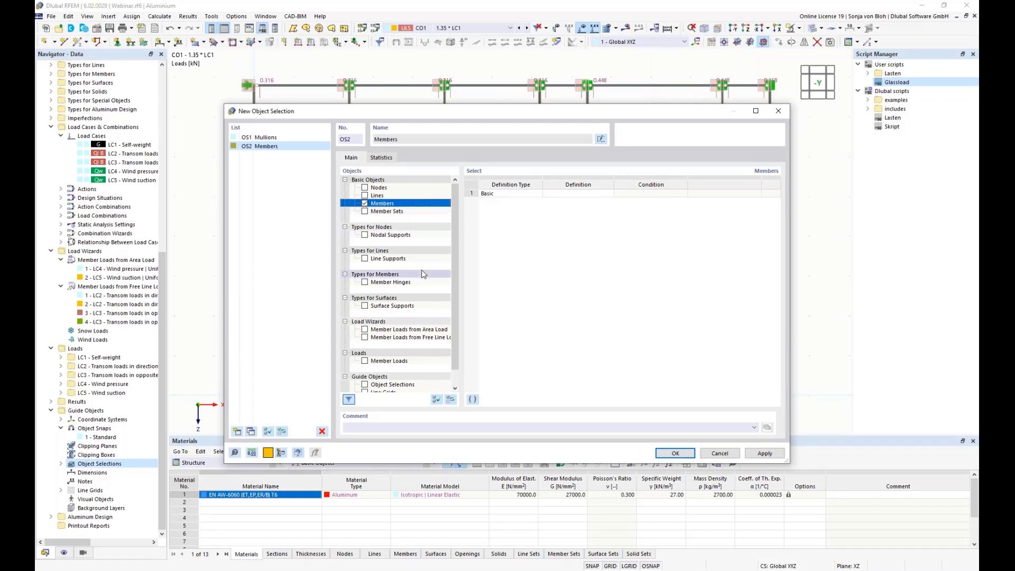
{"action": "left_click", "coordinate": [601, 138]}
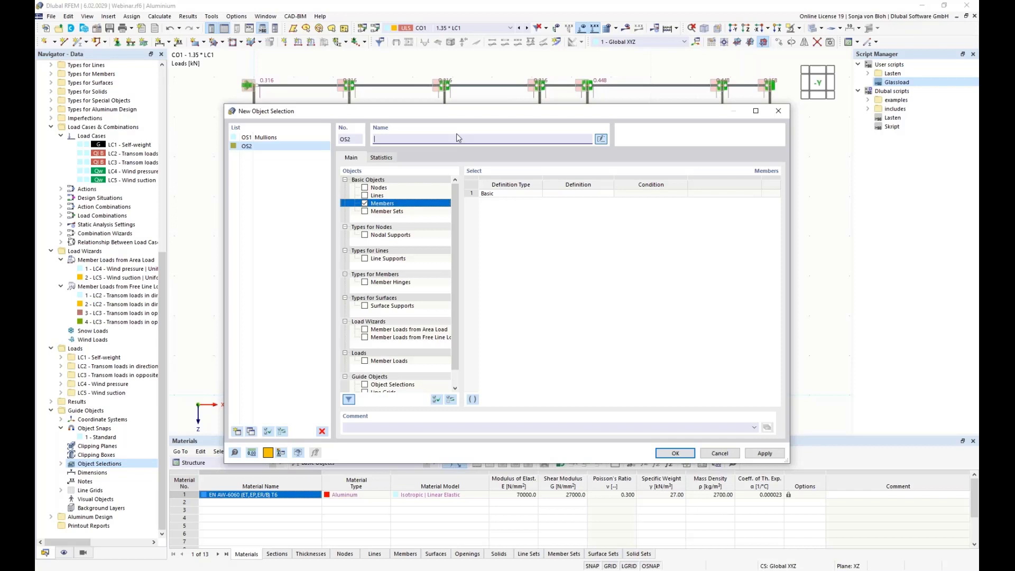
{"action": "type", "text": "Beams with L <= 3000 mm"}
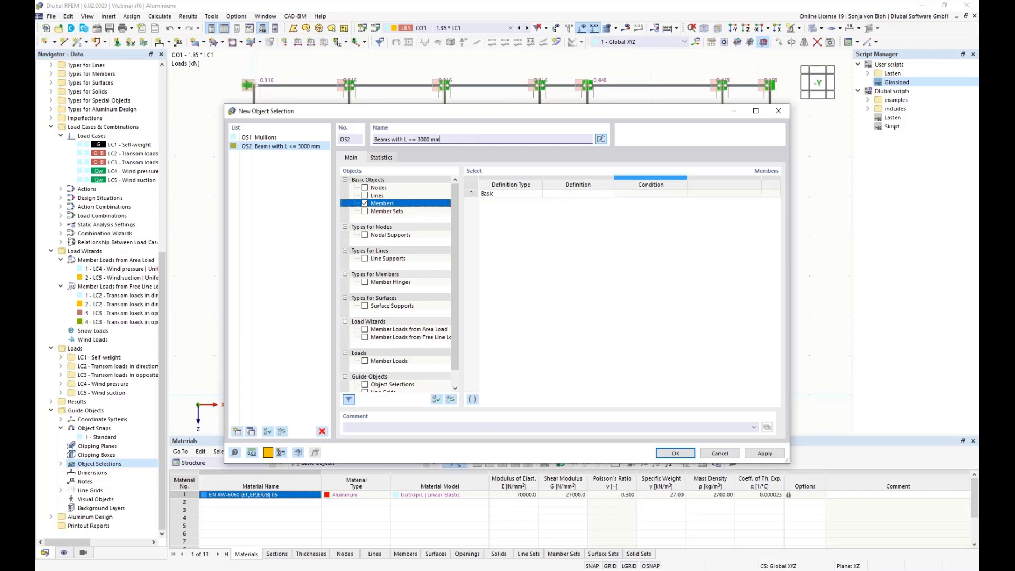
Add a Parallel to member criterion to the object selection, using the lowest horizontal beam in the first bay as reference
{"action": "left_click", "coordinate": [576, 194]}
{"action": "left_click", "coordinate": [609, 193]}
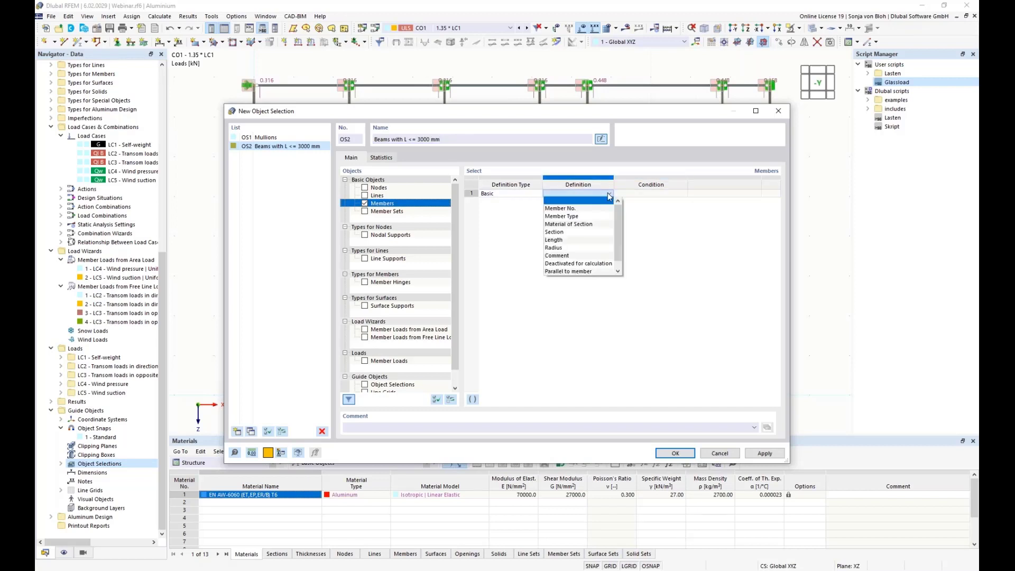
{"action": "left_click", "coordinate": [588, 271]}
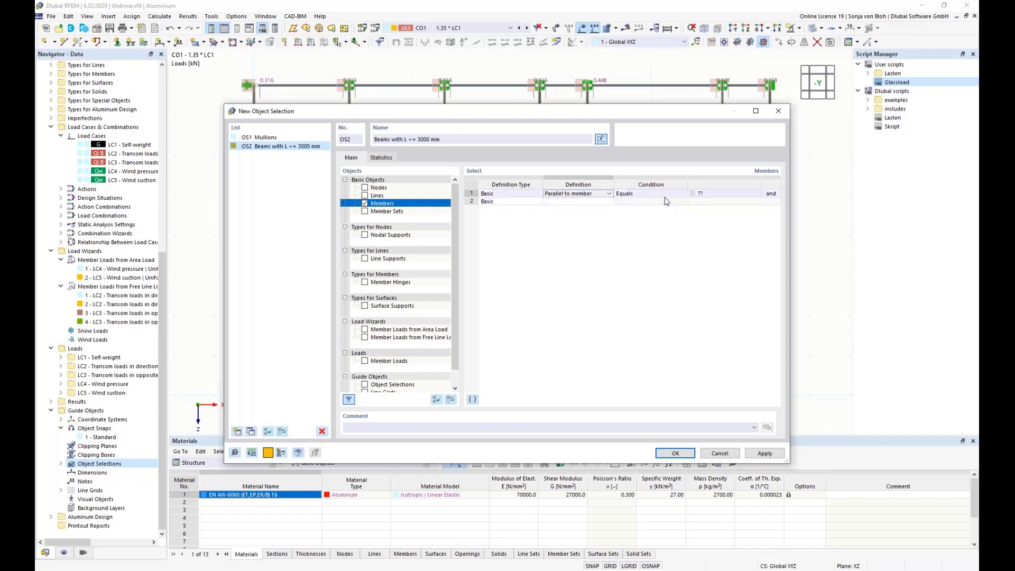
{"action": "left_click", "coordinate": [703, 194]}
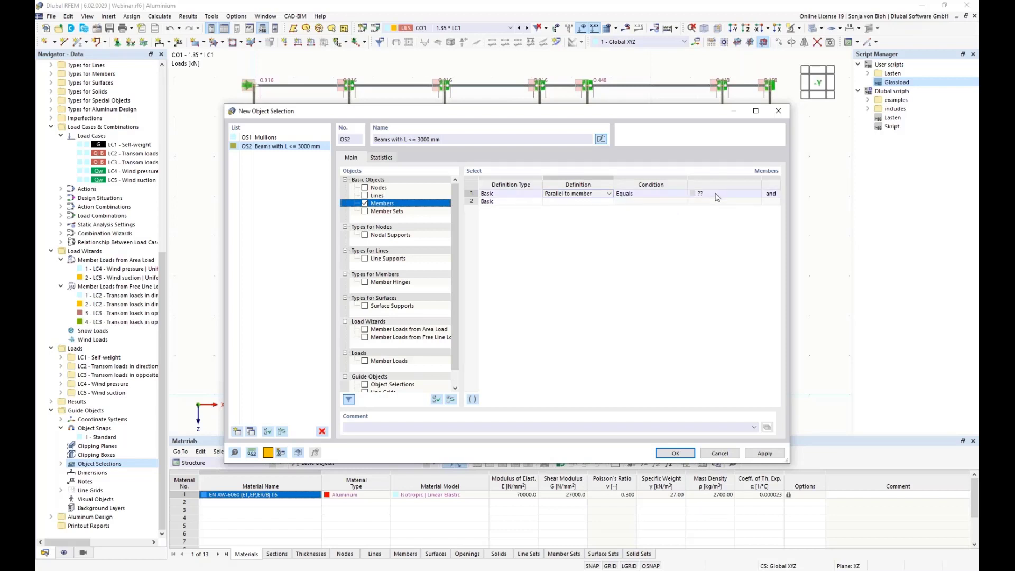
{"action": "left_click", "coordinate": [758, 195]}
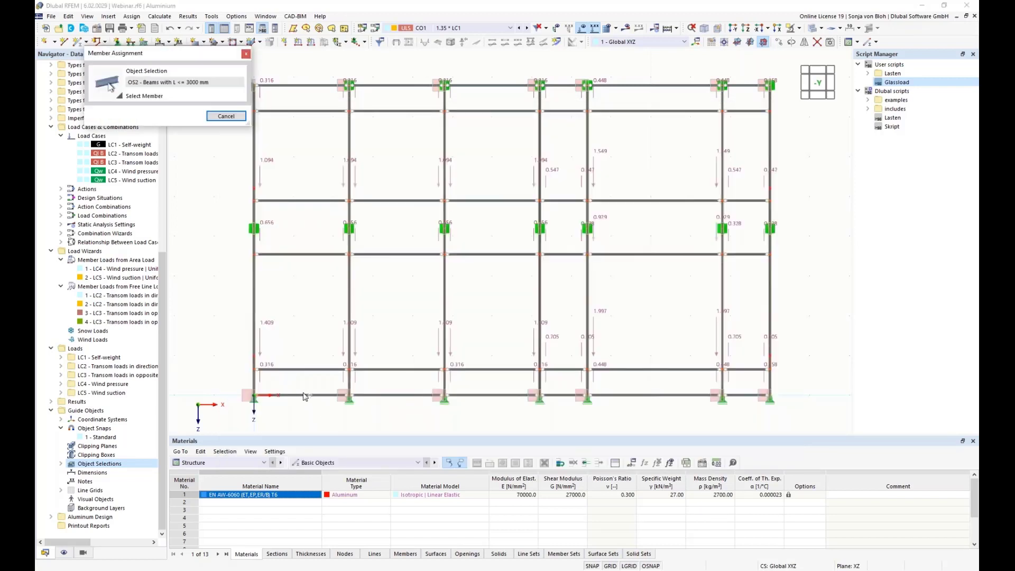
{"action": "left_click", "coordinate": [302, 395]}
Add a second criterion requiring a length less than or equal to 3 m and confirm the object selection
{"action": "left_click", "coordinate": [581, 202]}
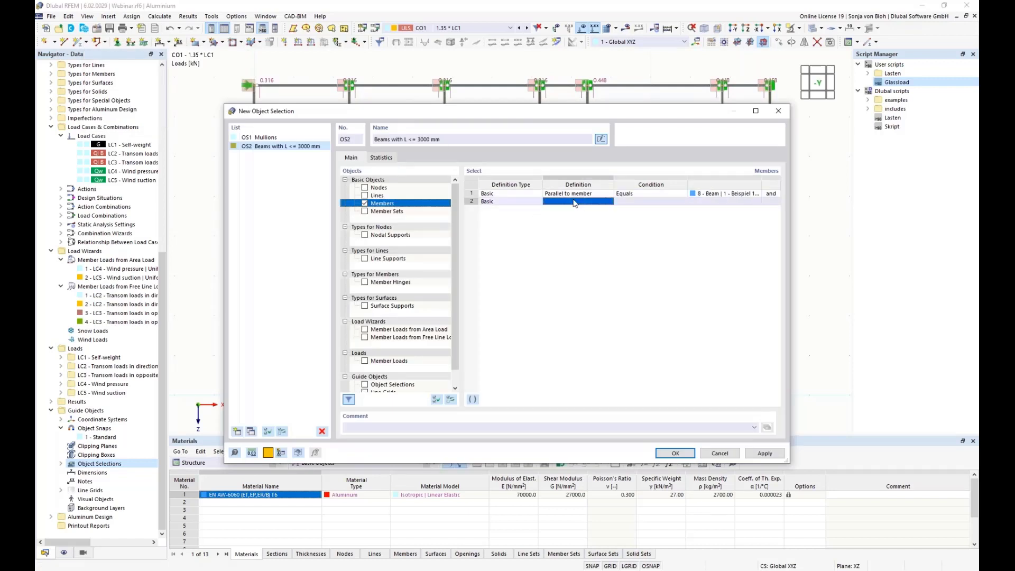
{"action": "left_click", "coordinate": [609, 203]}
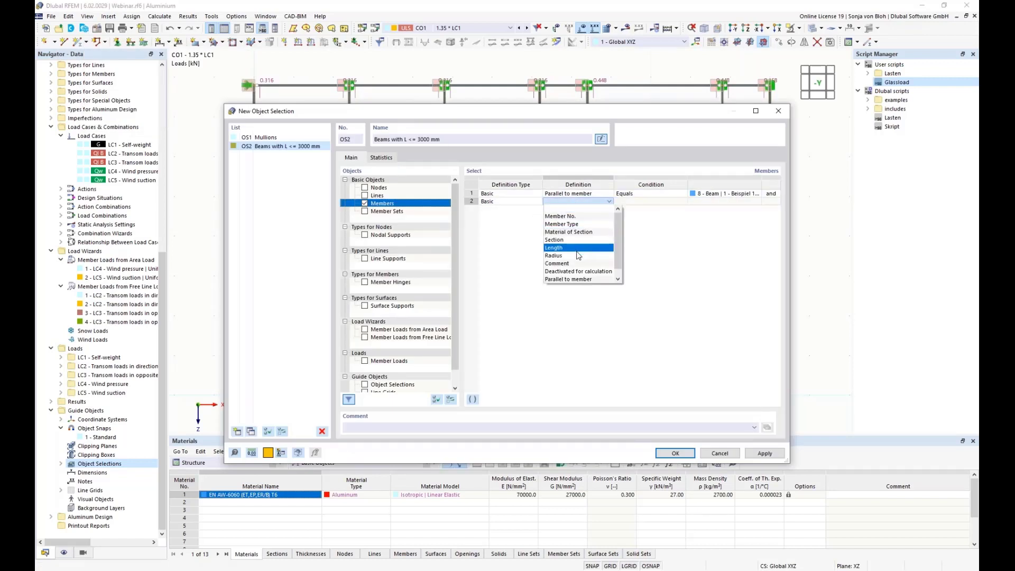
{"action": "left_click", "coordinate": [560, 247]}
{"action": "left_click", "coordinate": [638, 202]}
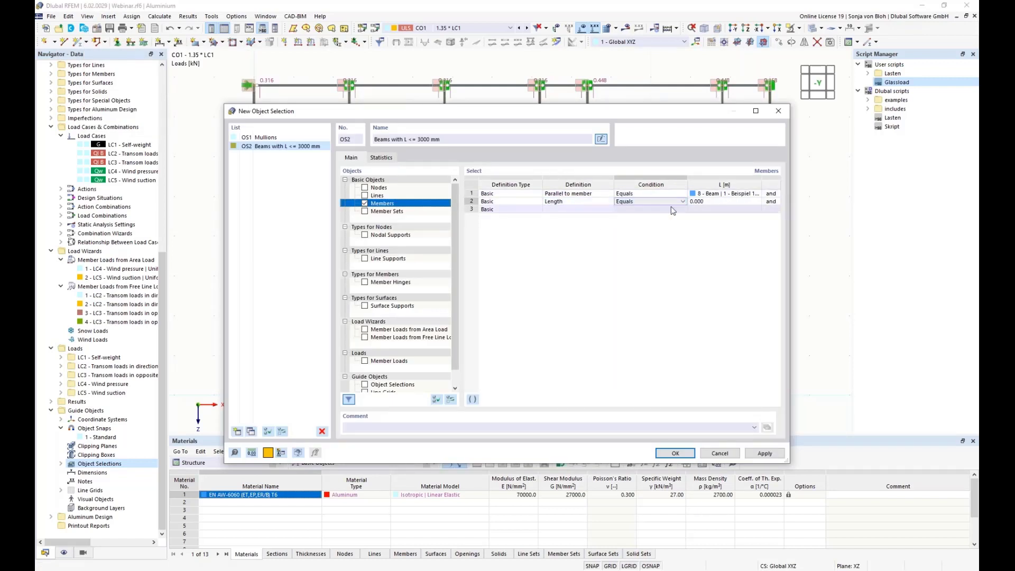
{"action": "left_click", "coordinate": [684, 201]}
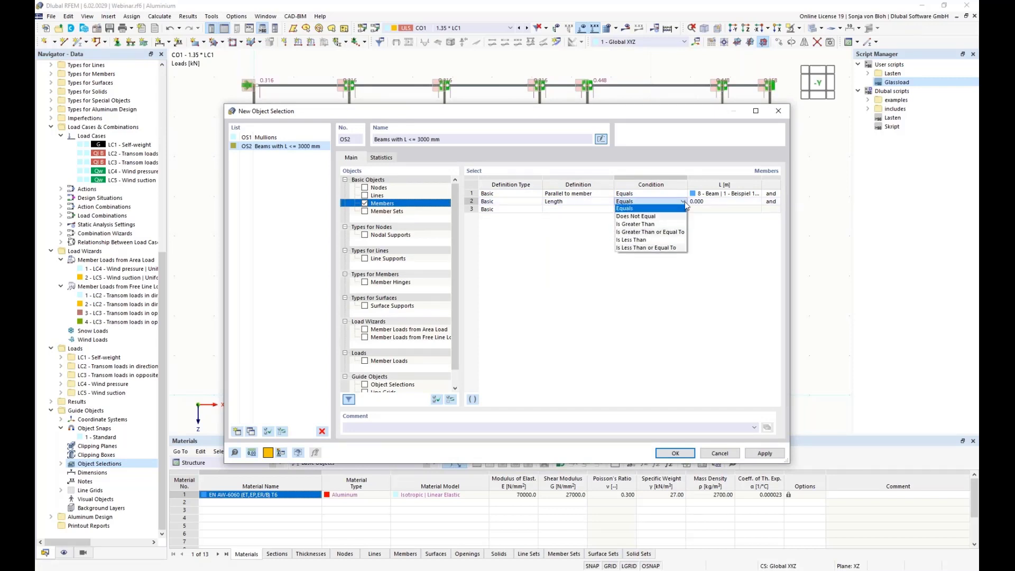
{"action": "left_click", "coordinate": [649, 248]}
{"action": "left_click", "coordinate": [720, 203]}
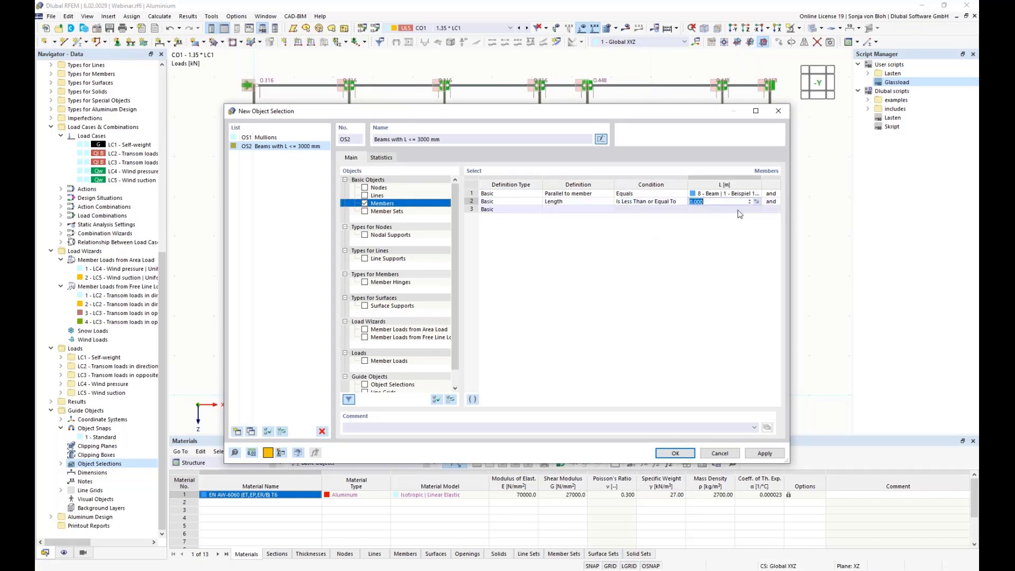
{"action": "type", "text": "3000"}
{"action": "key", "text": "BackSpace"}
{"action": "key", "text": "BackSpace"}
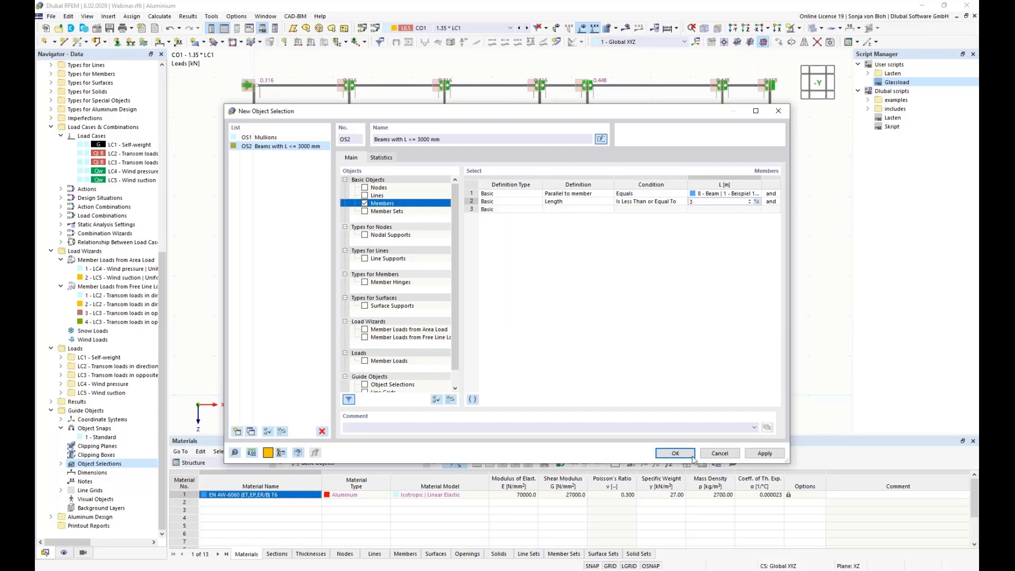
{"action": "left_click", "coordinate": [670, 456]}
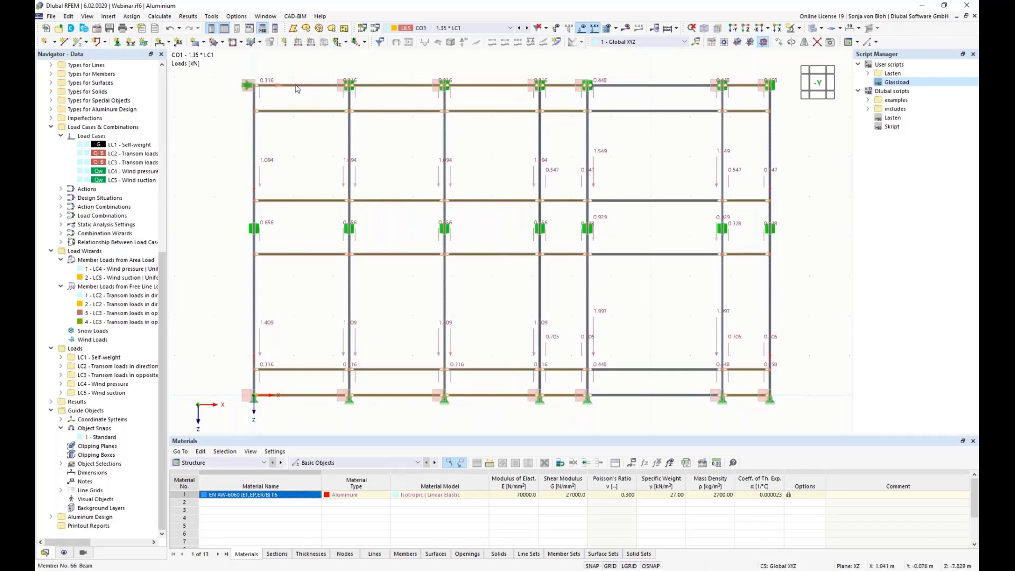
Edit the selected beams up to 3 m long and assign design support 1 - y and z to both member start and member end
{"action": "right_click", "coordinate": [297, 89]}
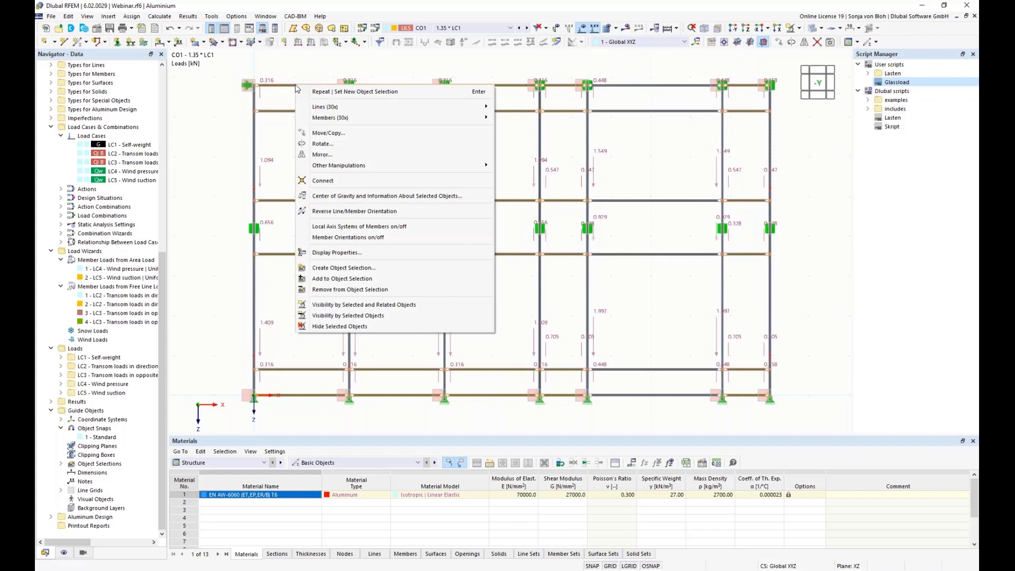
{"action": "mouse_move", "coordinate": [361, 120]}
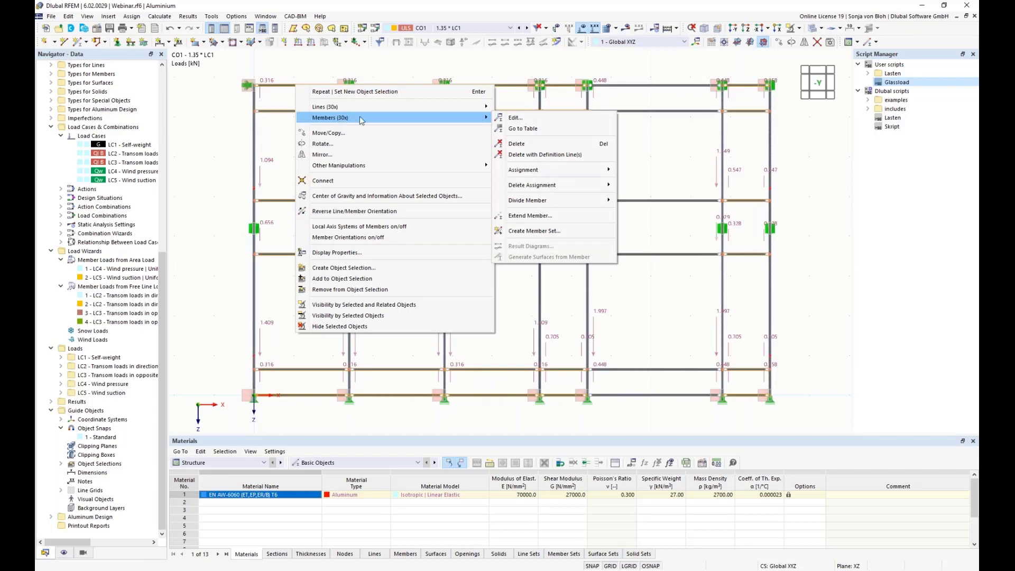
{"action": "left_click", "coordinate": [515, 120]}
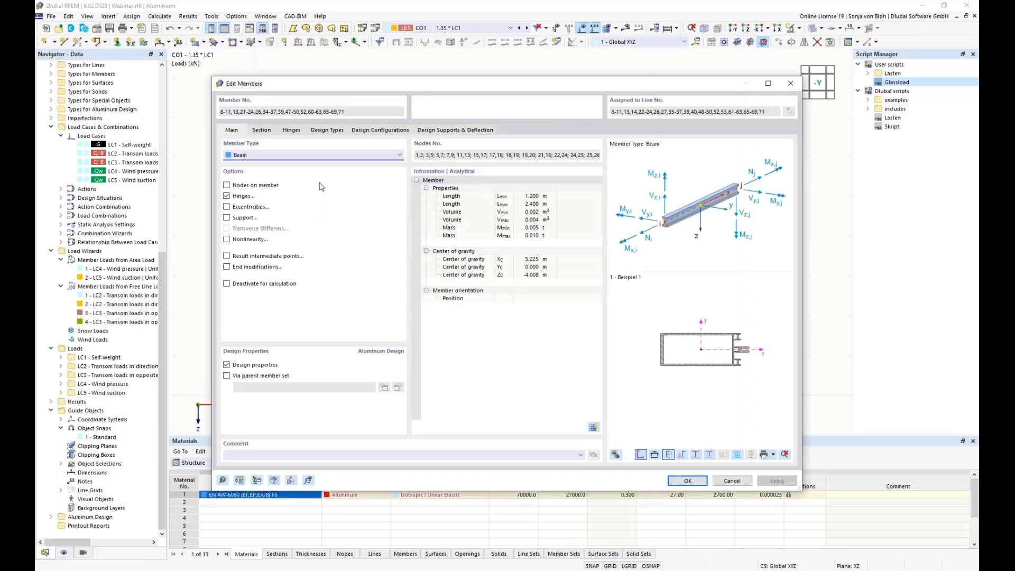
{"action": "left_click", "coordinate": [381, 132]}
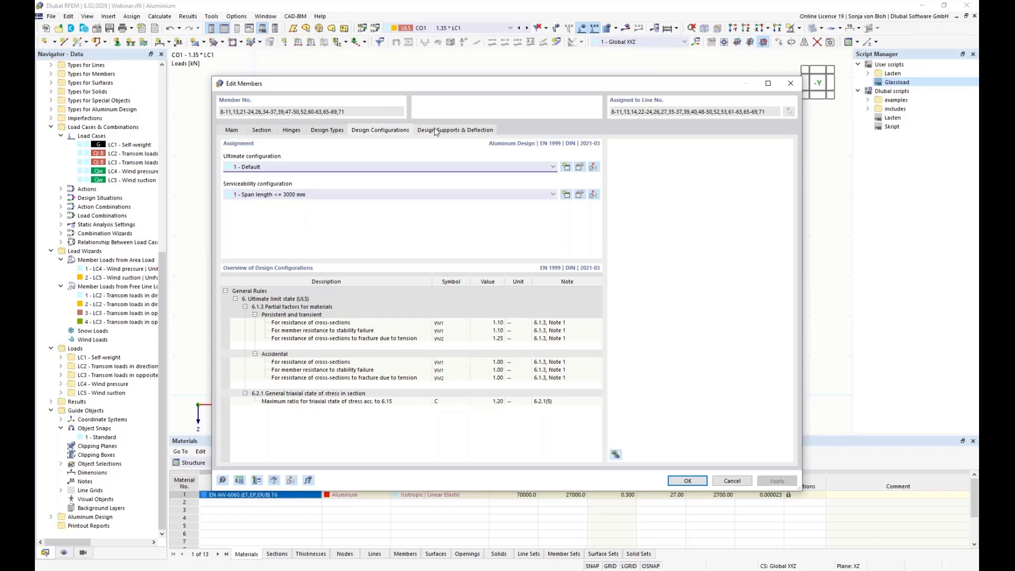
{"action": "left_click", "coordinate": [458, 132]}
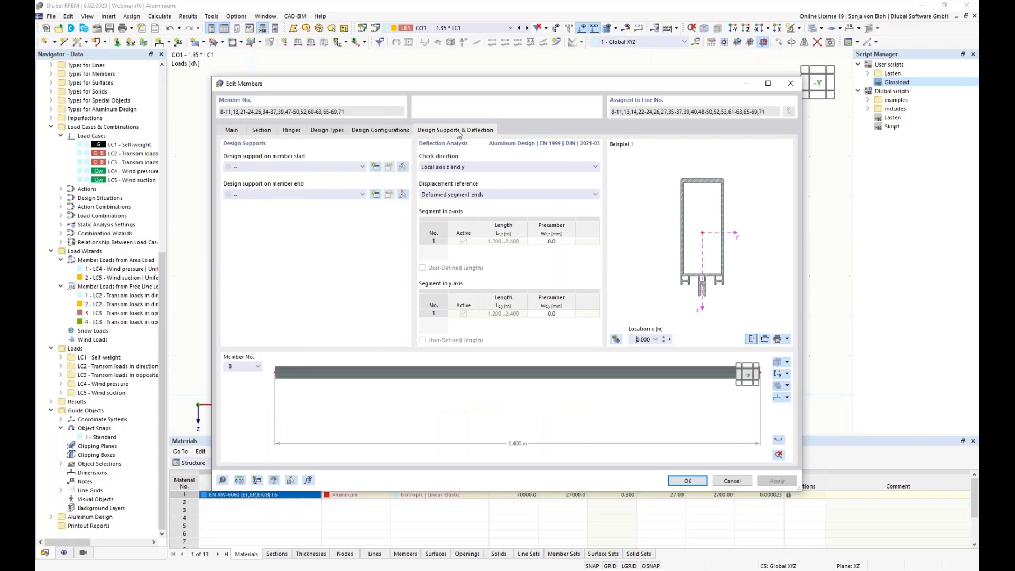
{"action": "left_click_drag", "start_coordinate": [382, 86], "coordinate": [617, 58]}
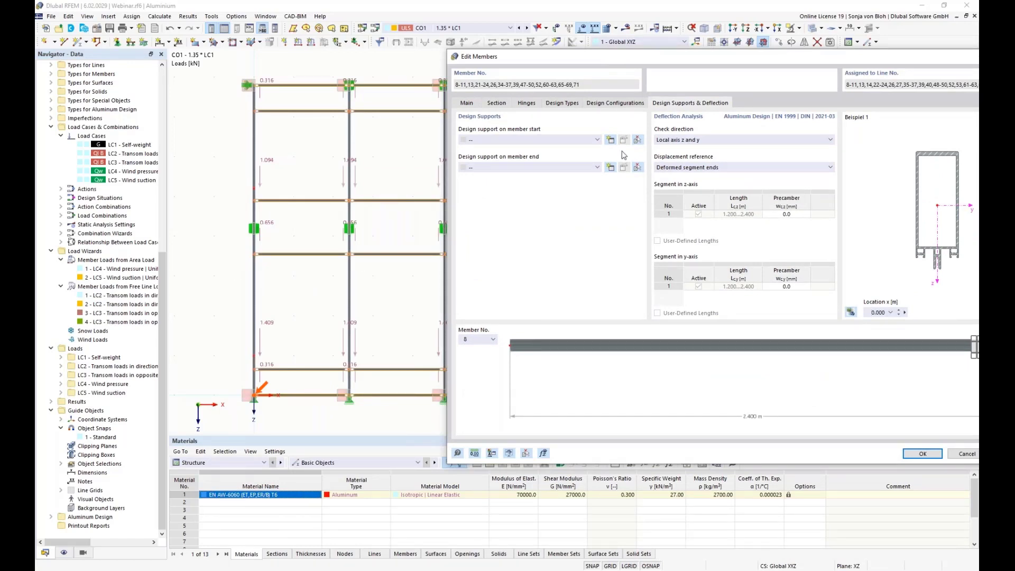
{"action": "left_click", "coordinate": [597, 140]}
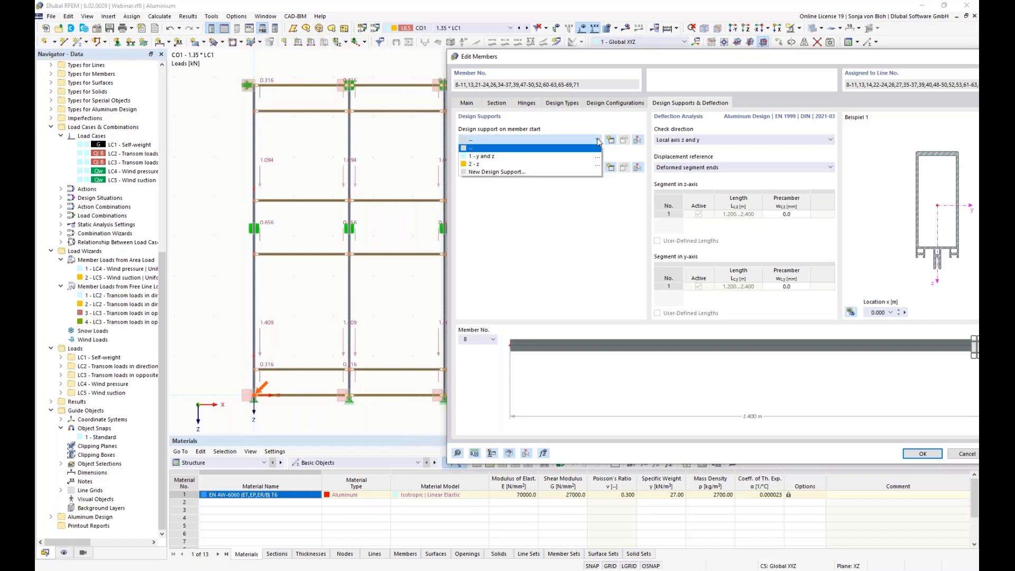
{"action": "left_click", "coordinate": [564, 156]}
{"action": "left_click", "coordinate": [557, 167]}
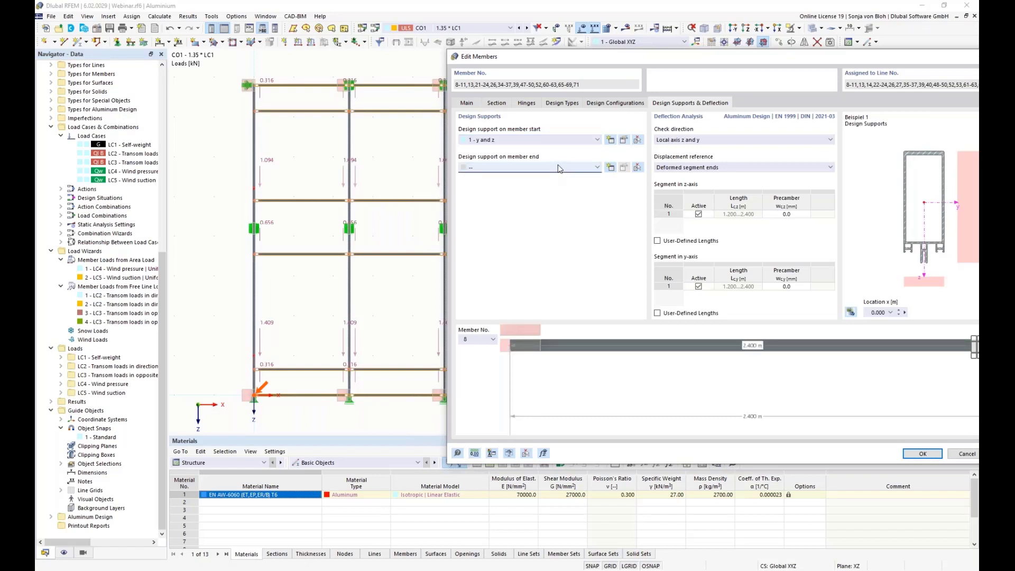
{"action": "left_click", "coordinate": [528, 184]}
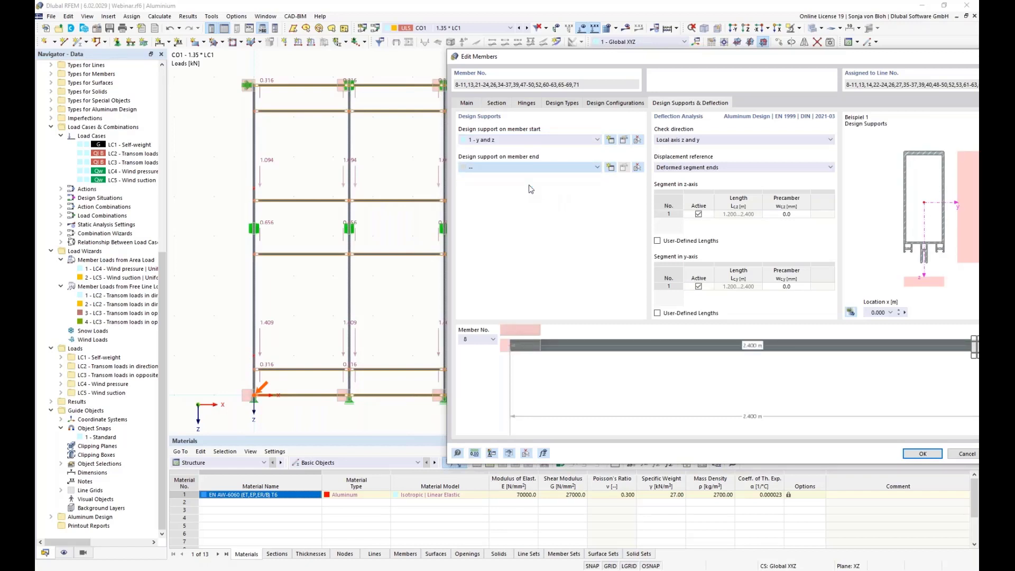
Set the short beams' deflection check direction to Local axis z, confirm the member changes and clear the selection
{"action": "left_click_drag", "start_coordinate": [612, 55], "coordinate": [566, 61]}
{"action": "left_click", "coordinate": [719, 149]}
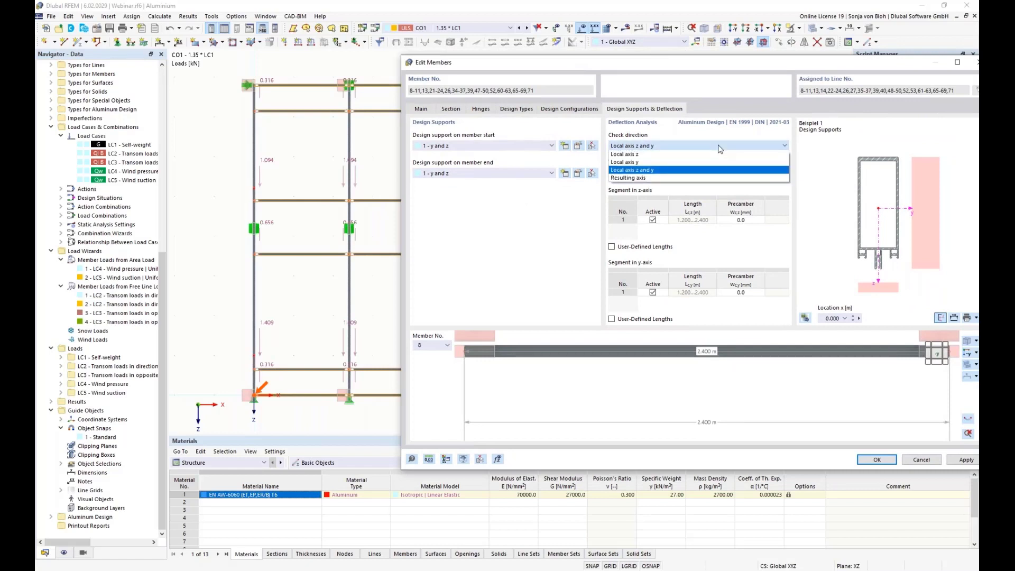
{"action": "left_click", "coordinate": [649, 154]}
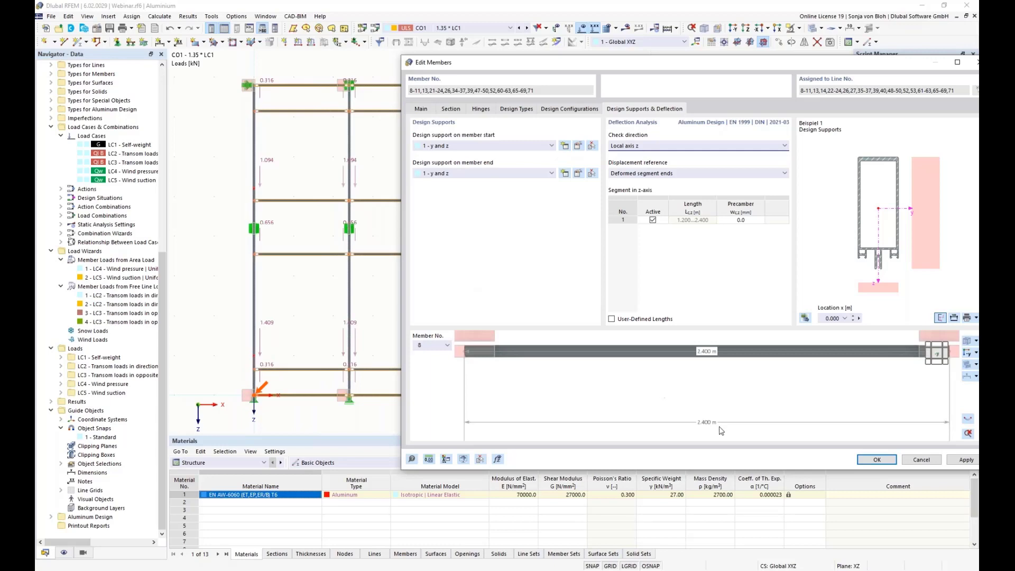
{"action": "left_click", "coordinate": [873, 460]}
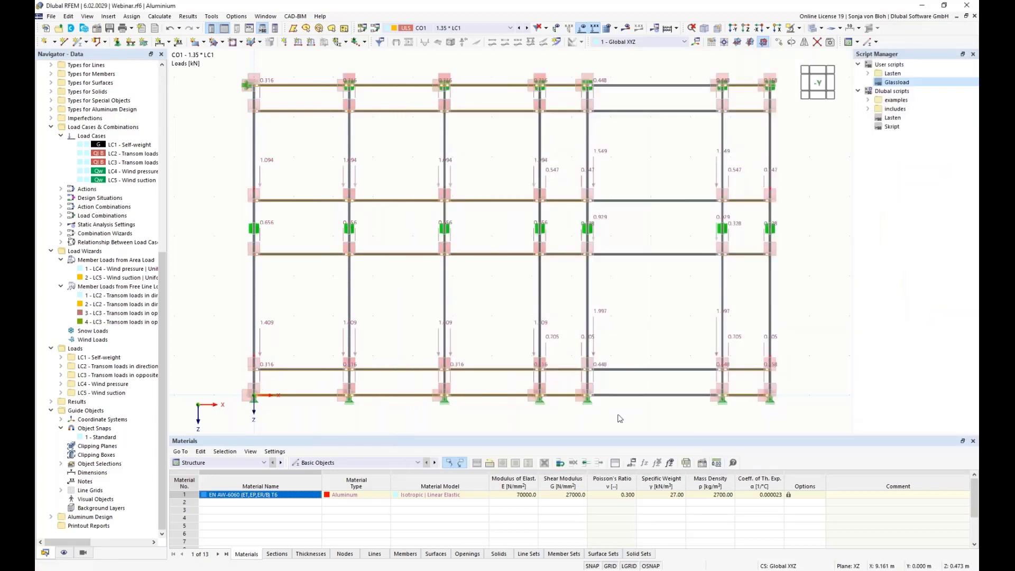
{"action": "left_click", "coordinate": [682, 410]}
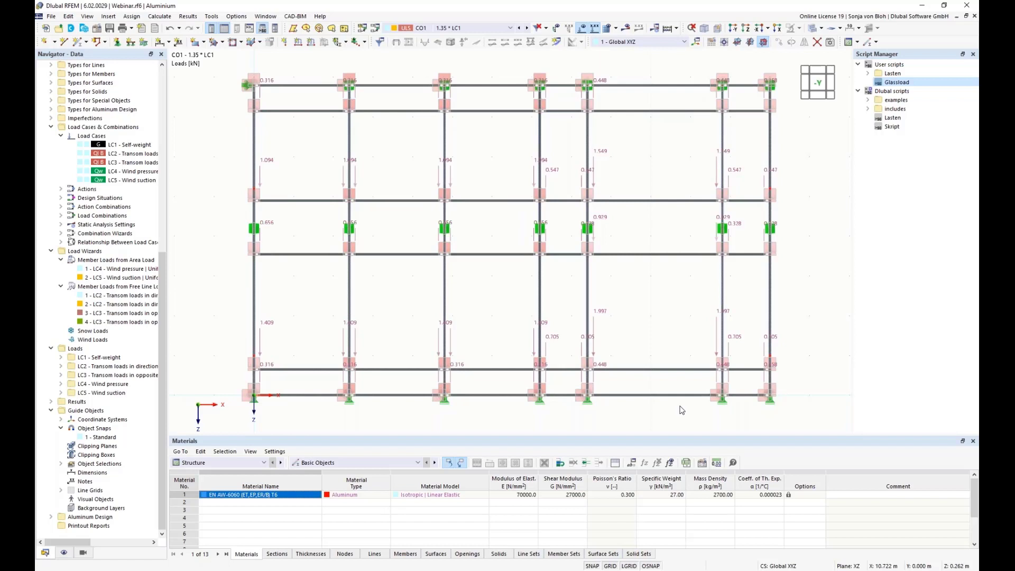
Select all six horizontal beams in the widest bay and assign them serviceability configuration 2 - Span length 3000 mm < L < 7500 mm
{"action": "left_click_drag", "start_coordinate": [671, 413], "coordinate": [640, 66]}
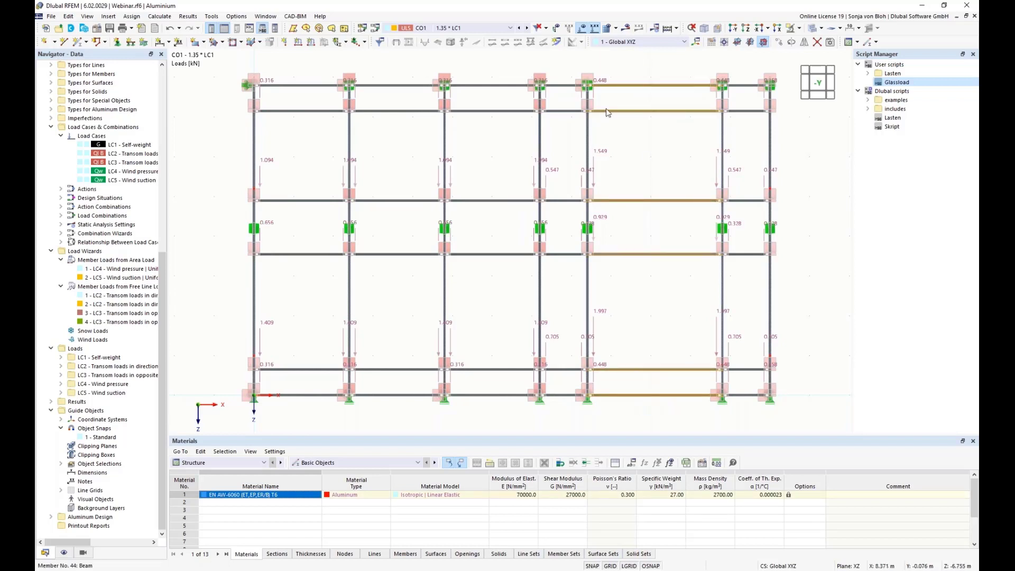
{"action": "right_click", "coordinate": [622, 85]}
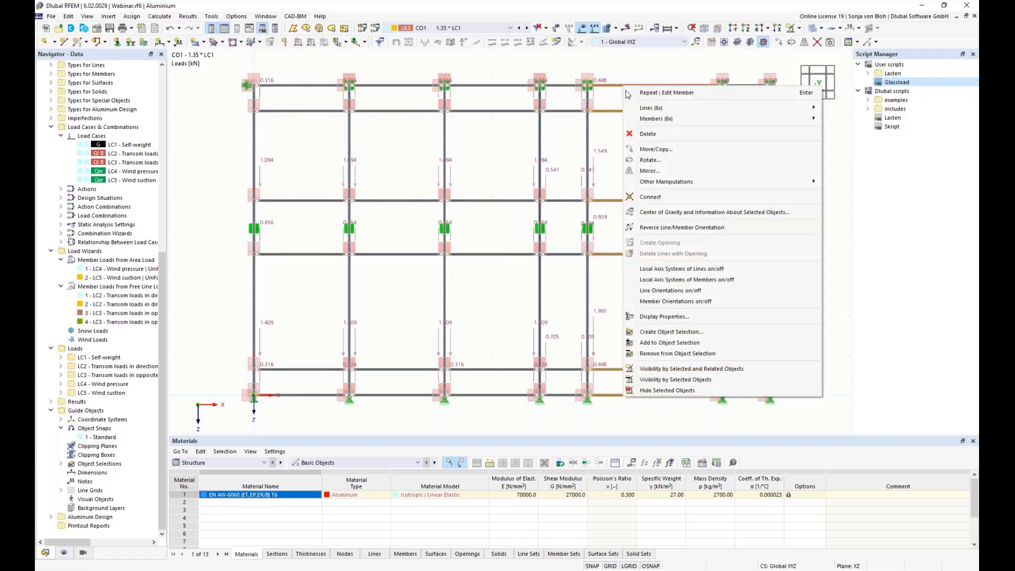
{"action": "mouse_move", "coordinate": [663, 120]}
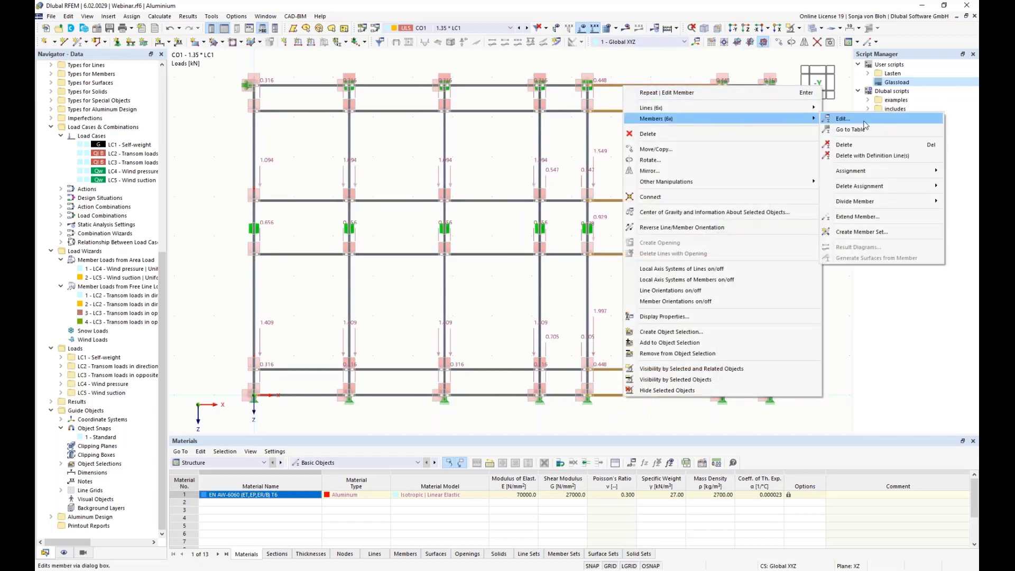
{"action": "left_click", "coordinate": [846, 119]}
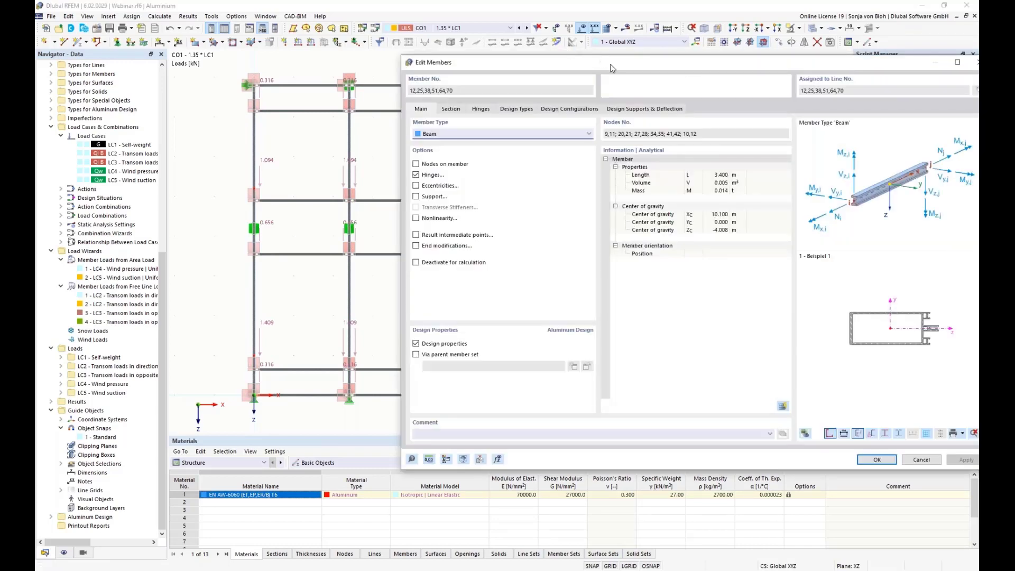
{"action": "left_click_drag", "start_coordinate": [611, 67], "coordinate": [434, 58]}
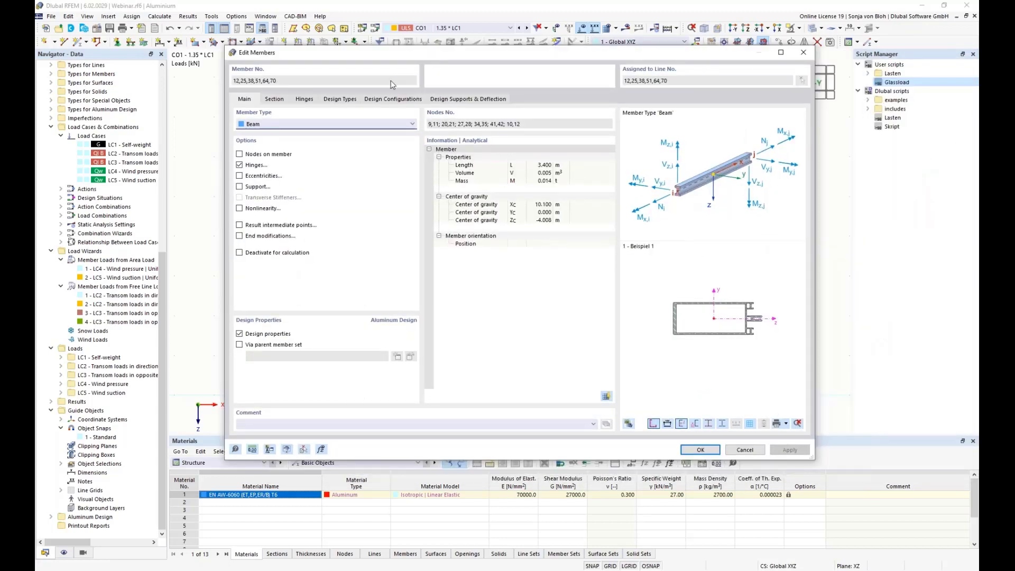
{"action": "left_click", "coordinate": [389, 103]}
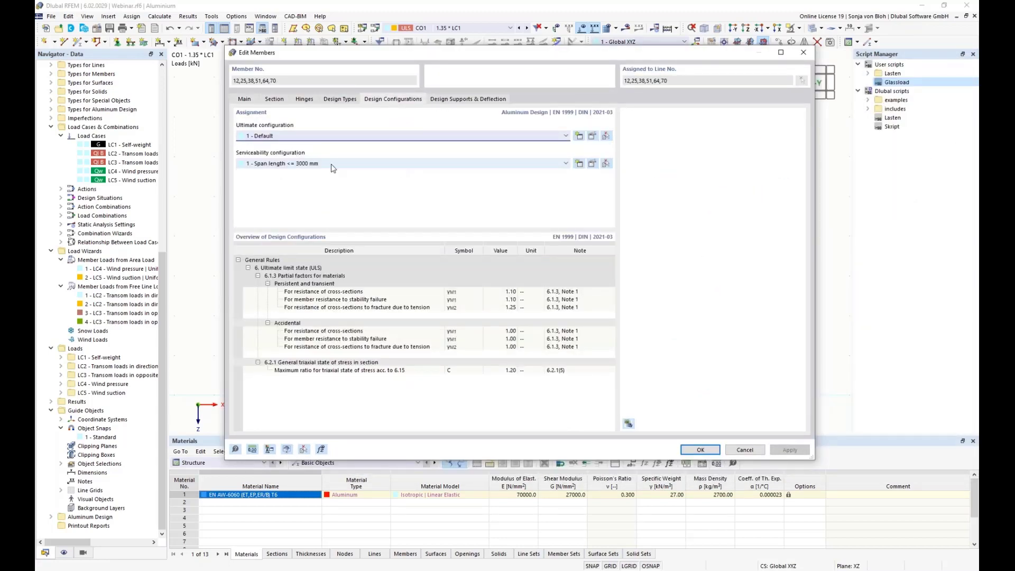
{"action": "left_click", "coordinate": [373, 165]}
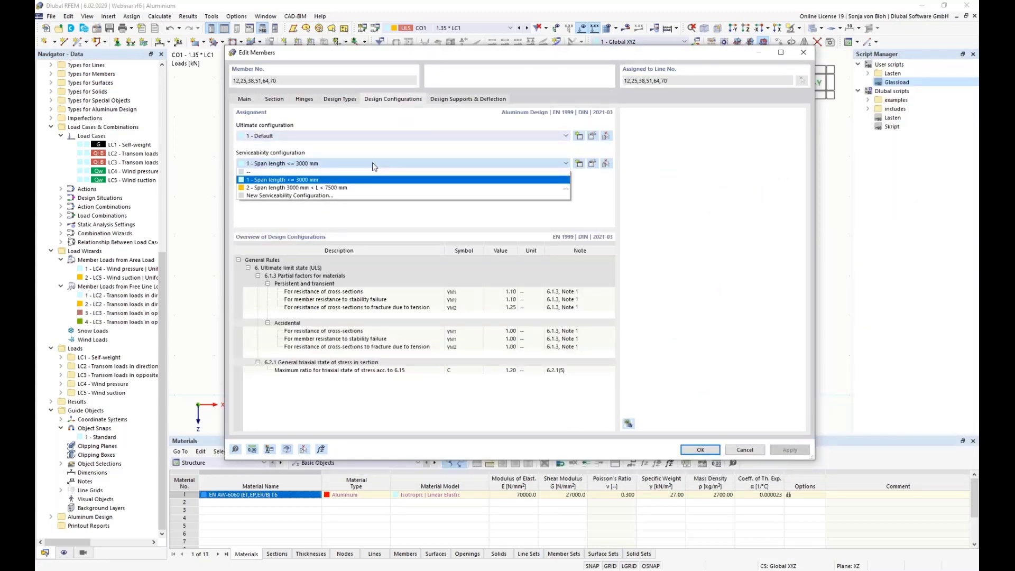
{"action": "left_click", "coordinate": [307, 188]}
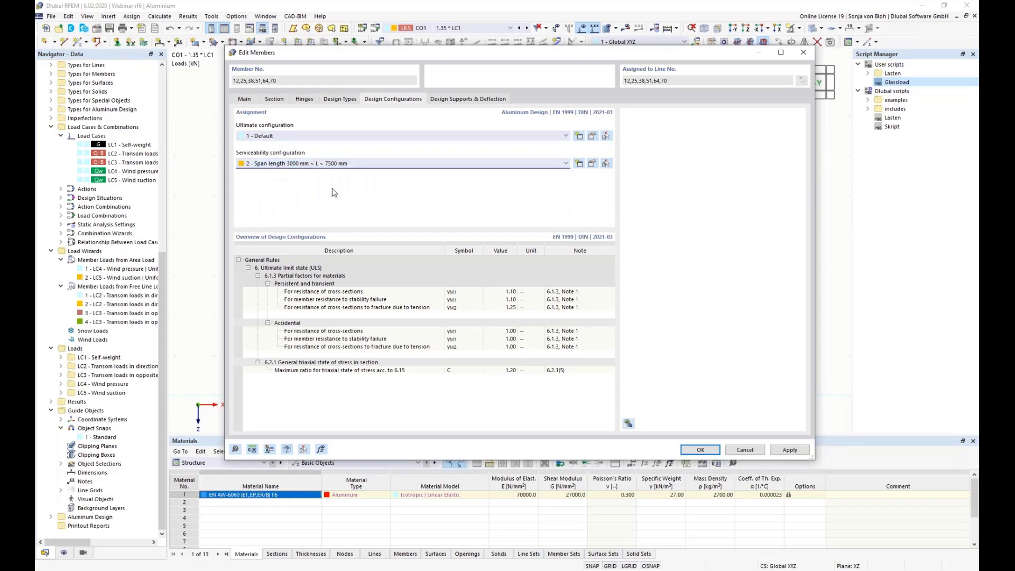
Assign design support 1 - y and z to the start and end of the widest bay's beams
{"action": "left_click", "coordinate": [491, 101]}
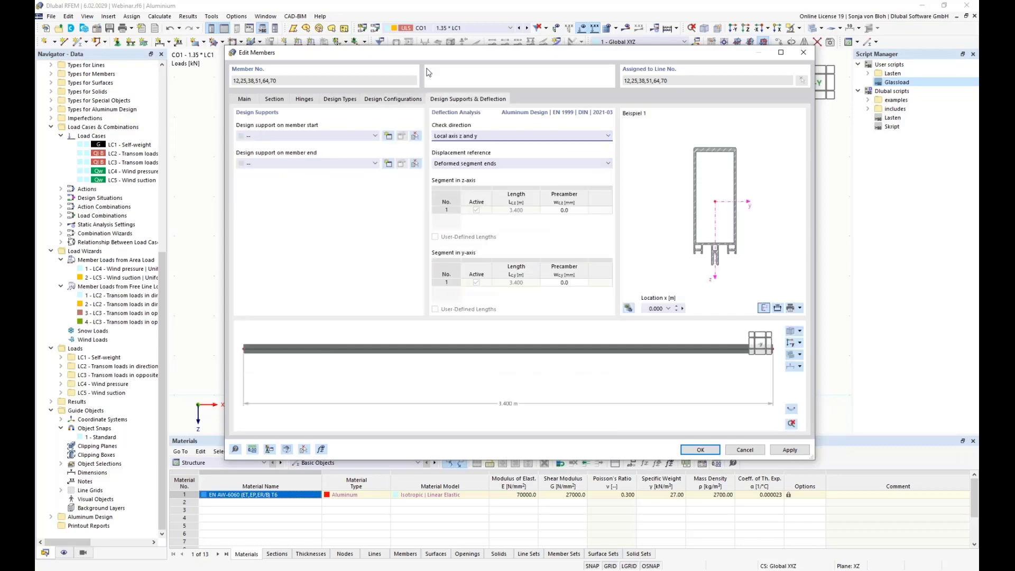
{"action": "left_click_drag", "start_coordinate": [428, 54], "coordinate": [527, 138]}
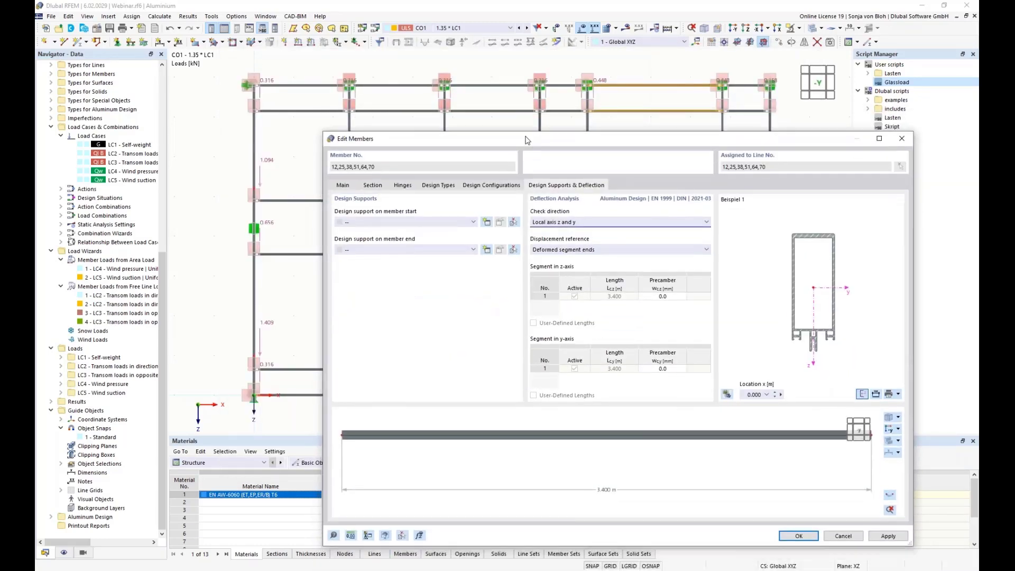
{"action": "left_click", "coordinate": [474, 222]}
{"action": "left_click", "coordinate": [458, 239]}
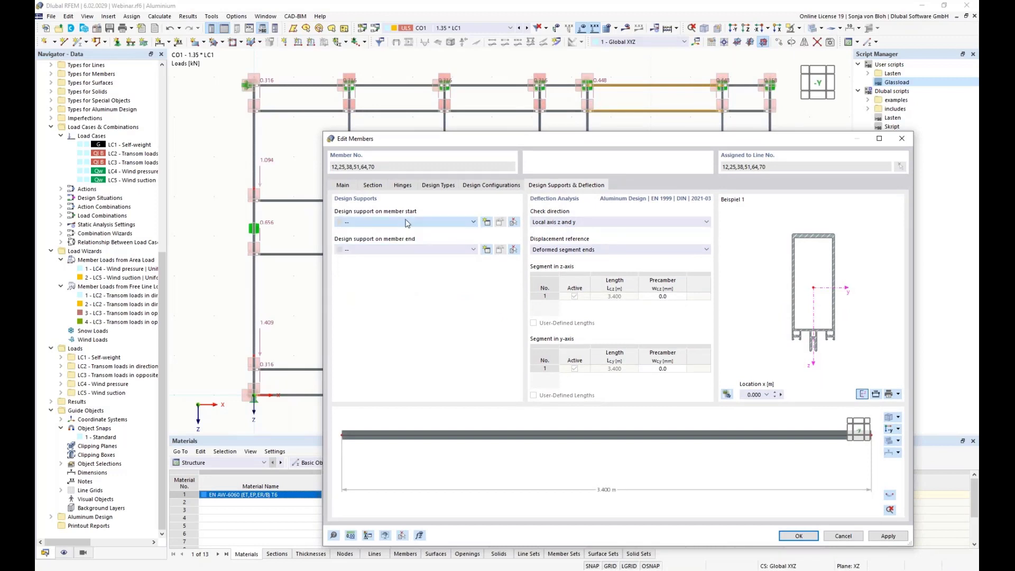
{"action": "left_click", "coordinate": [452, 253]}
{"action": "left_click", "coordinate": [432, 266]}
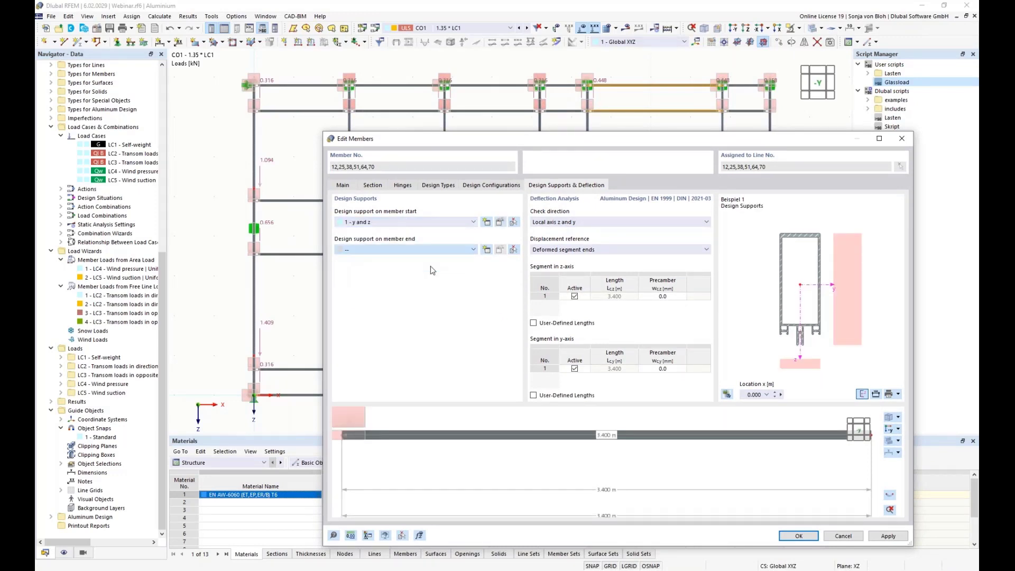
Set the deflection check direction of the widest bay's beams to Local axis z and confirm the member changes
{"action": "left_click", "coordinate": [607, 221]}
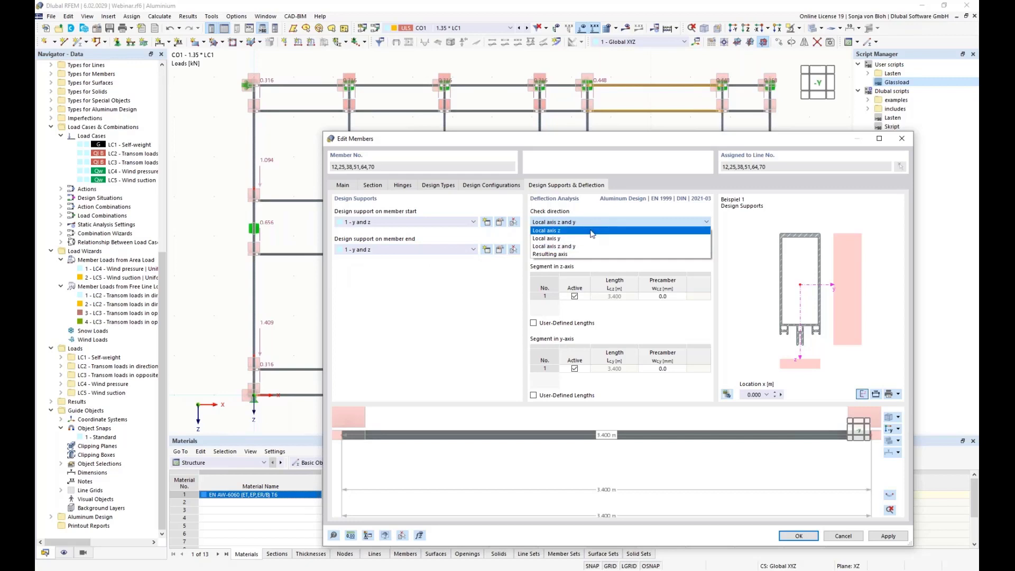
{"action": "left_click", "coordinate": [592, 233]}
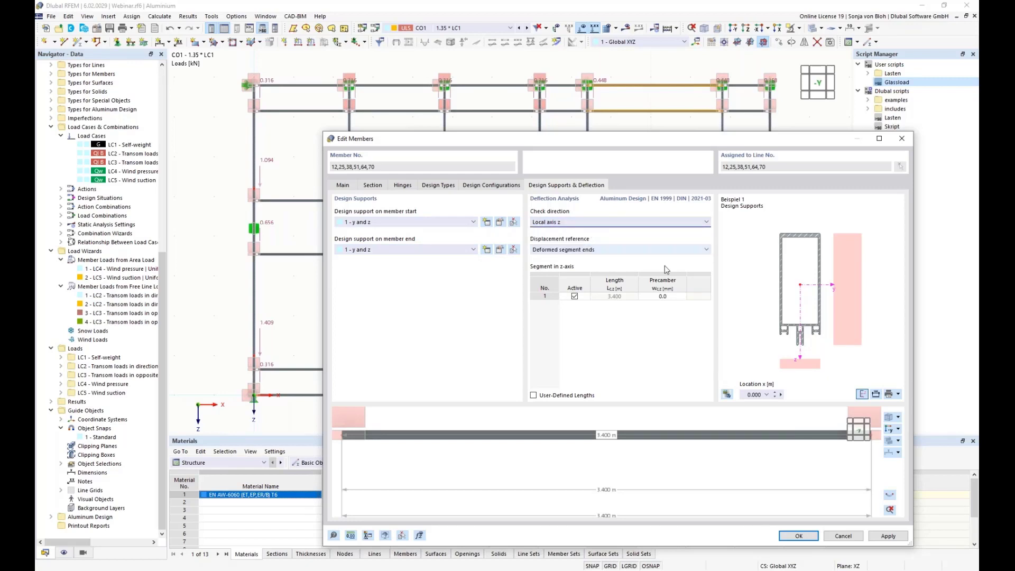
{"action": "left_click", "coordinate": [807, 537]}
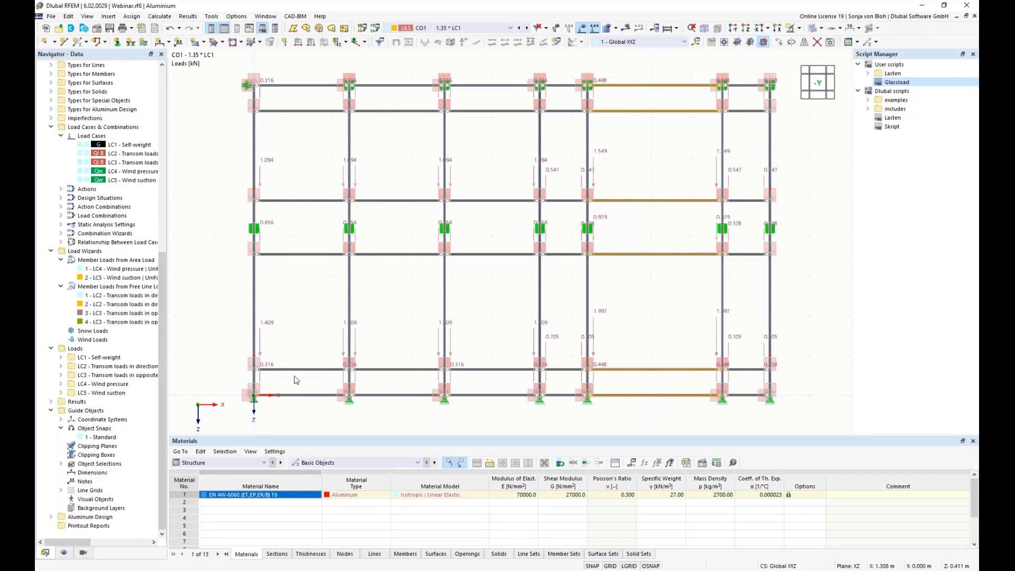
Hide the design supports among the member types in the model display
{"action": "left_click", "coordinate": [63, 553]}
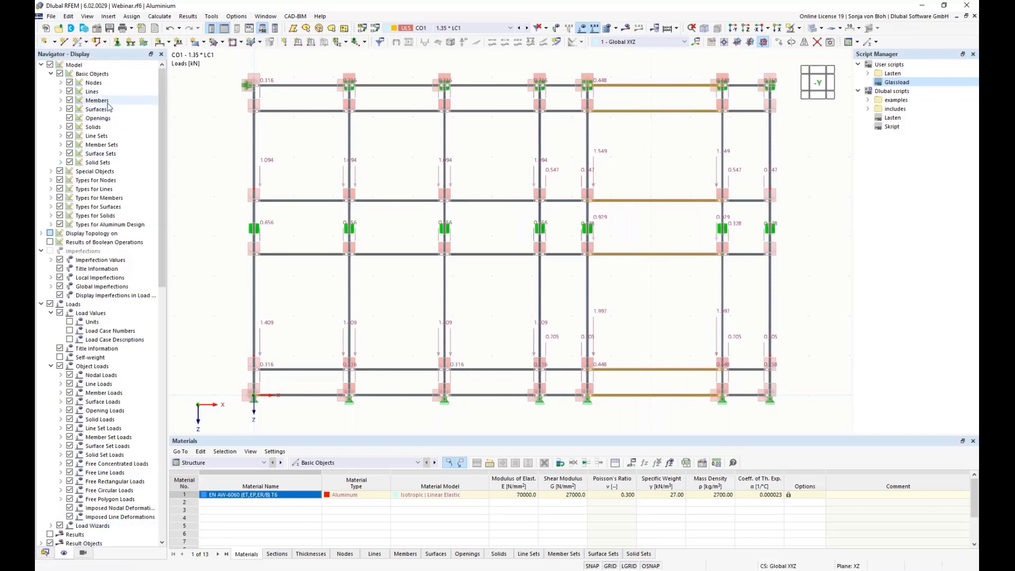
{"action": "left_click", "coordinate": [51, 198]}
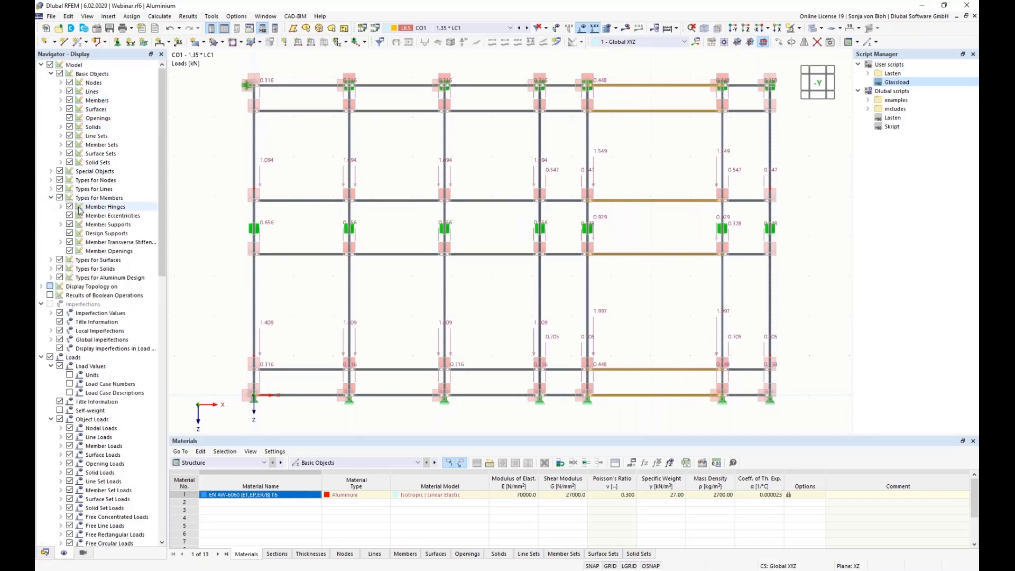
{"action": "left_click", "coordinate": [70, 233]}
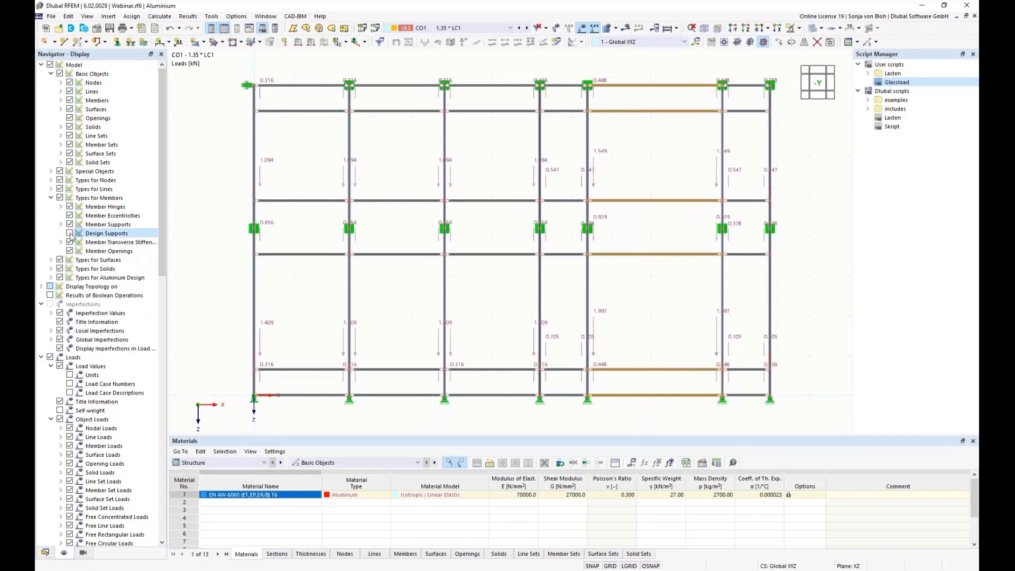
{"action": "left_click", "coordinate": [69, 234]}
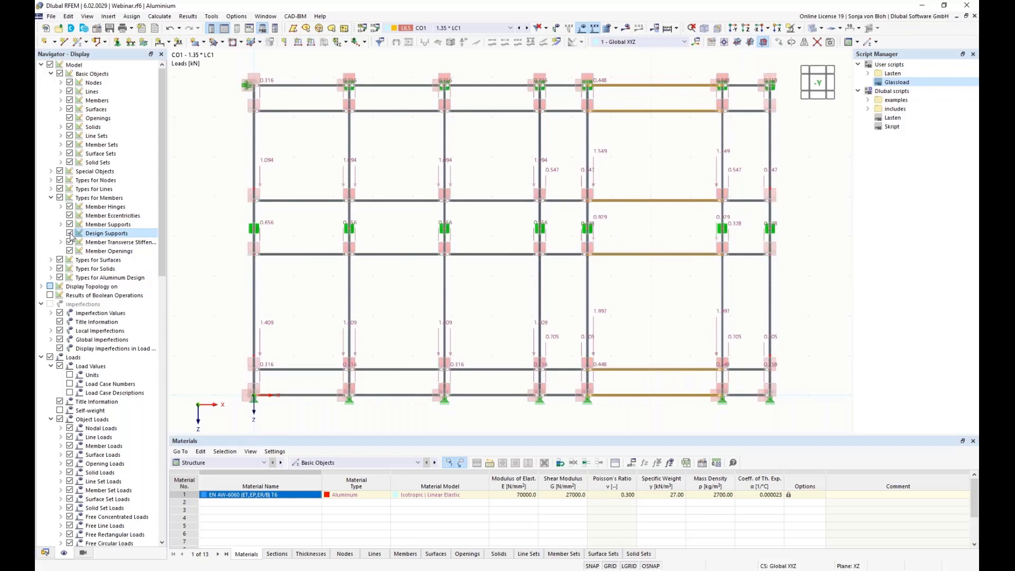
{"action": "left_click", "coordinate": [70, 234]}
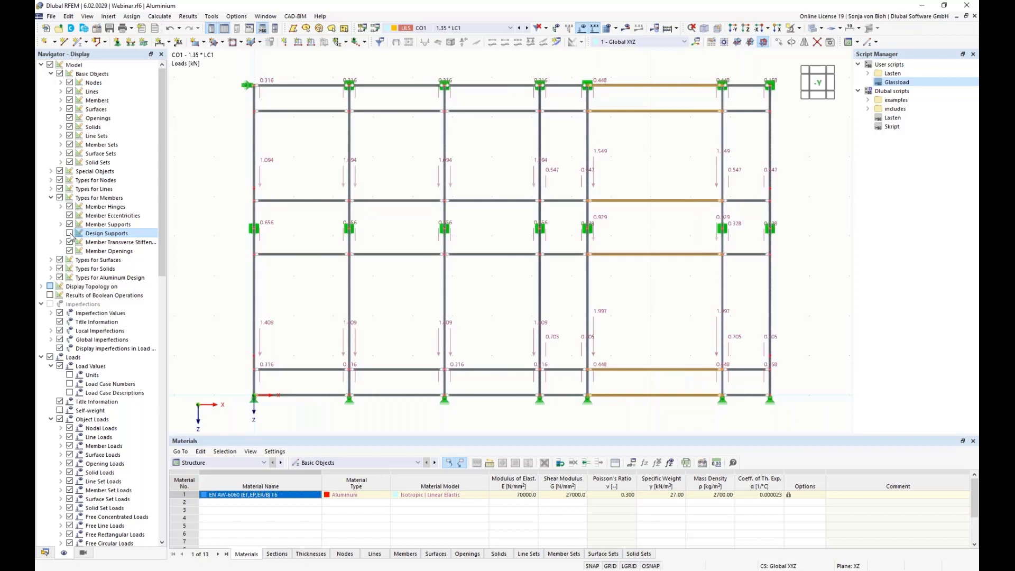
Show the Aluminum Design input data in the tables, with the design situations listed
{"action": "left_click", "coordinate": [264, 462]}
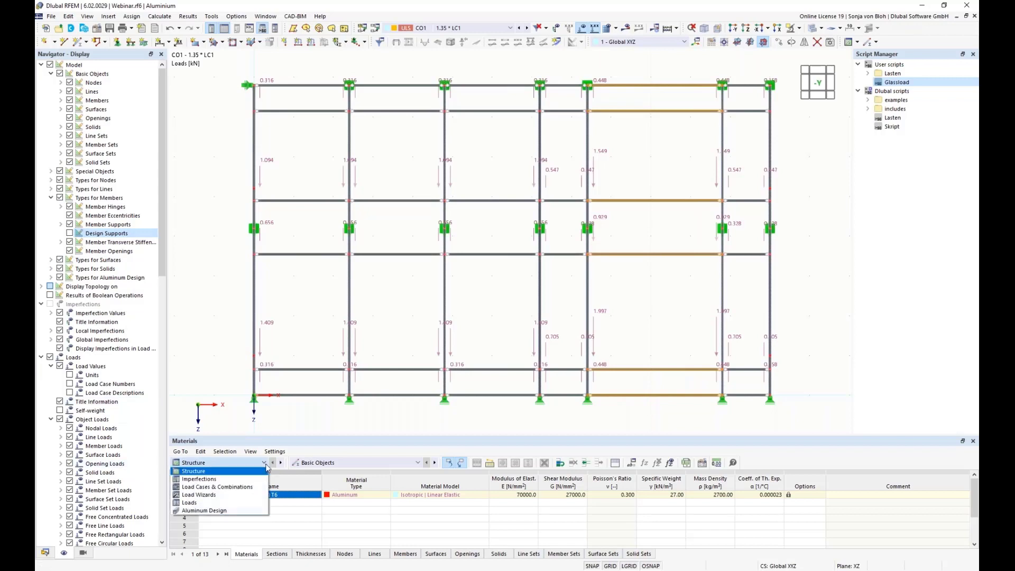
{"action": "left_click", "coordinate": [210, 511]}
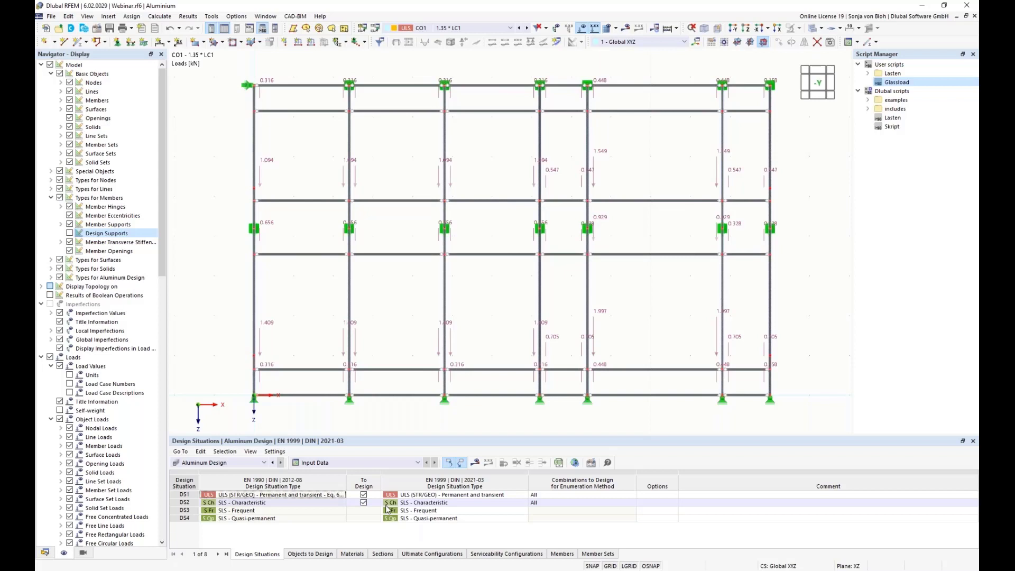
Review the EN 1999 design situation type options available for design situation DS1
{"action": "left_click", "coordinate": [479, 495]}
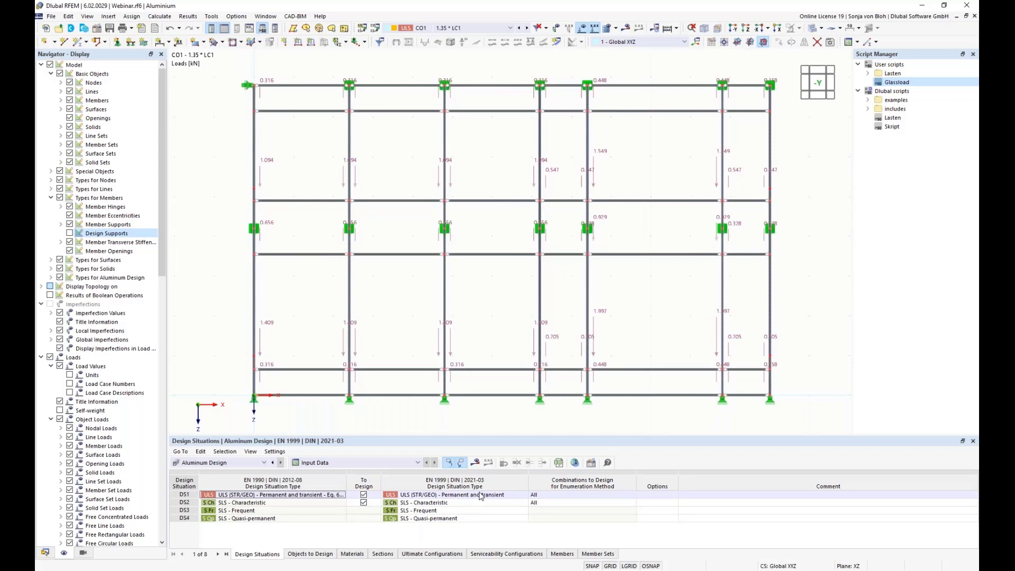
{"action": "left_click", "coordinate": [508, 497]}
{"action": "left_click", "coordinate": [524, 495]}
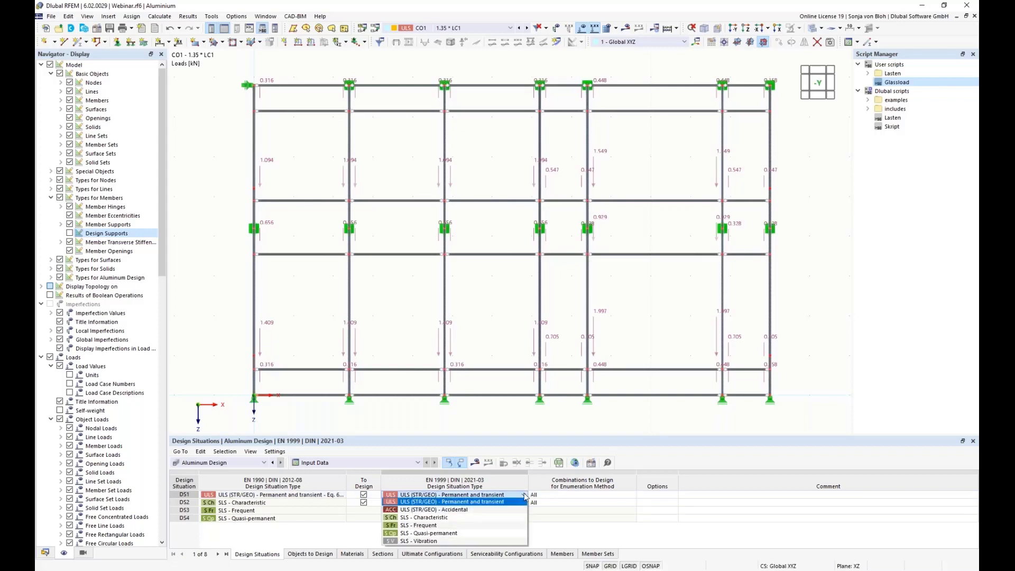
{"action": "left_click", "coordinate": [524, 496]}
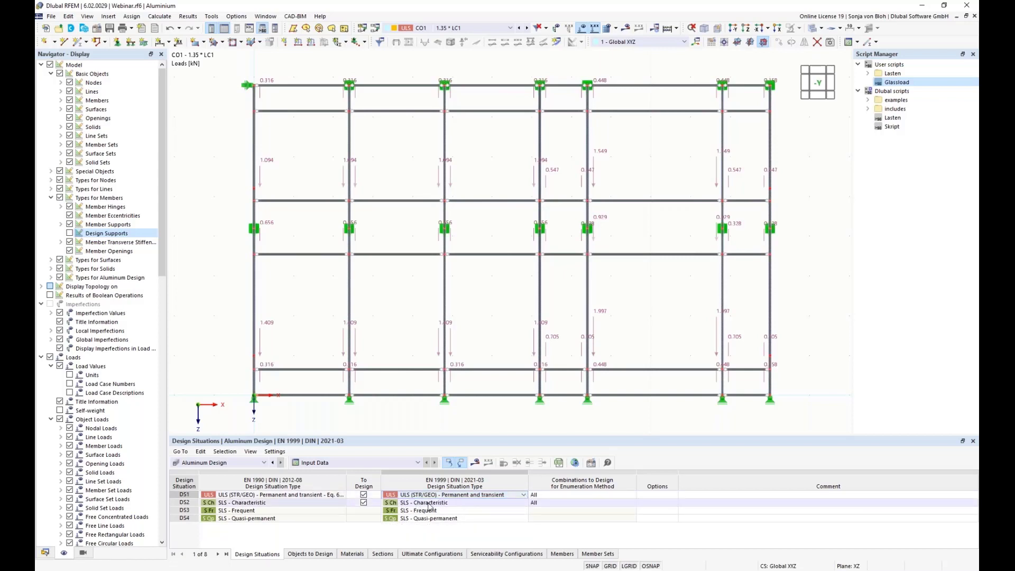
Examine the objects to design, comparing the members to design, those removed from design and those not valid or deactivated
{"action": "left_click", "coordinate": [315, 554]}
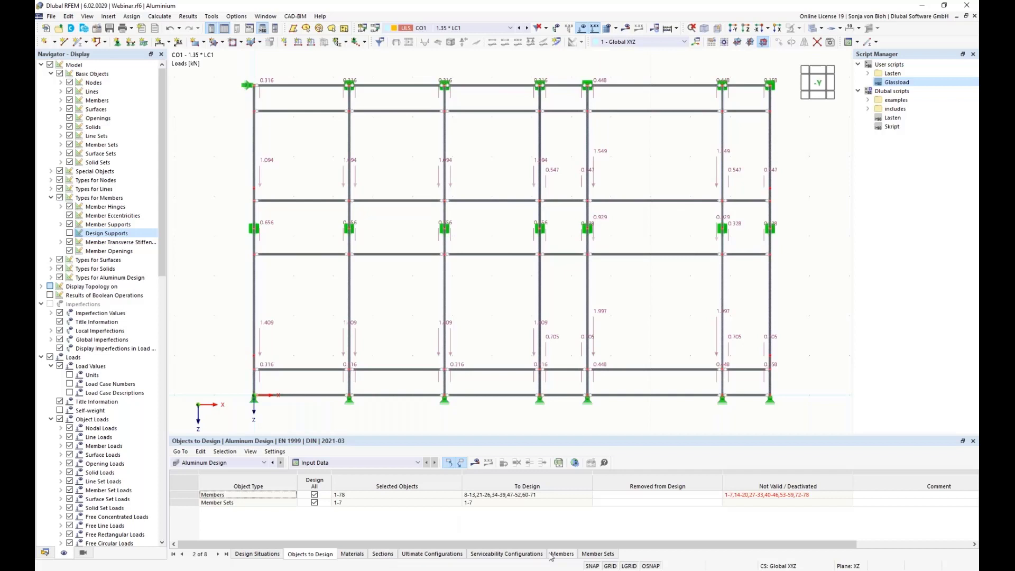
{"action": "left_click", "coordinate": [623, 497]}
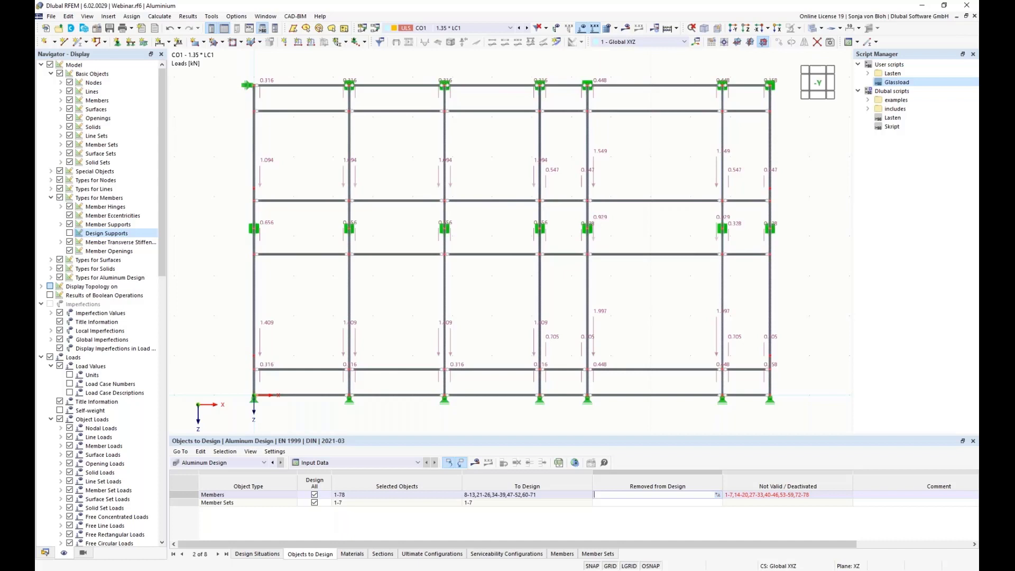
{"action": "left_click", "coordinate": [554, 497]}
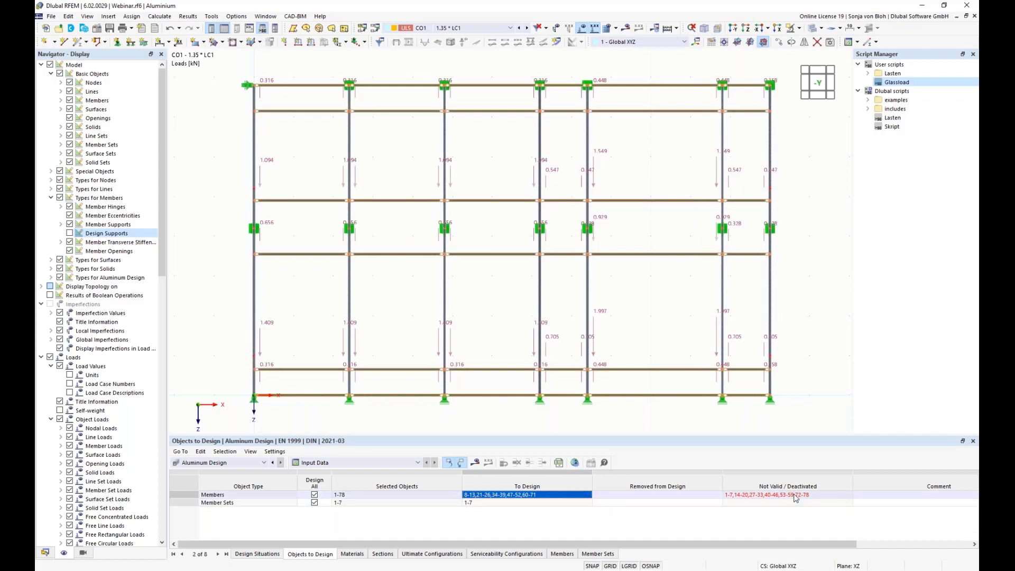
{"action": "left_click", "coordinate": [761, 495]}
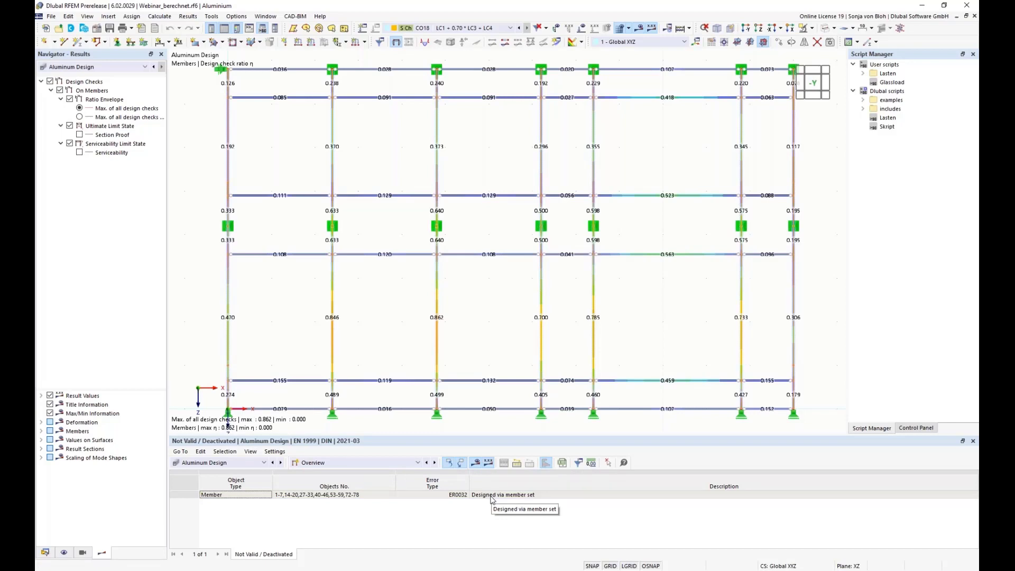
List the design ratios on members and open the check details for bending about the y-axis, SP4100.03, on member 29
{"action": "left_click", "coordinate": [418, 463]}
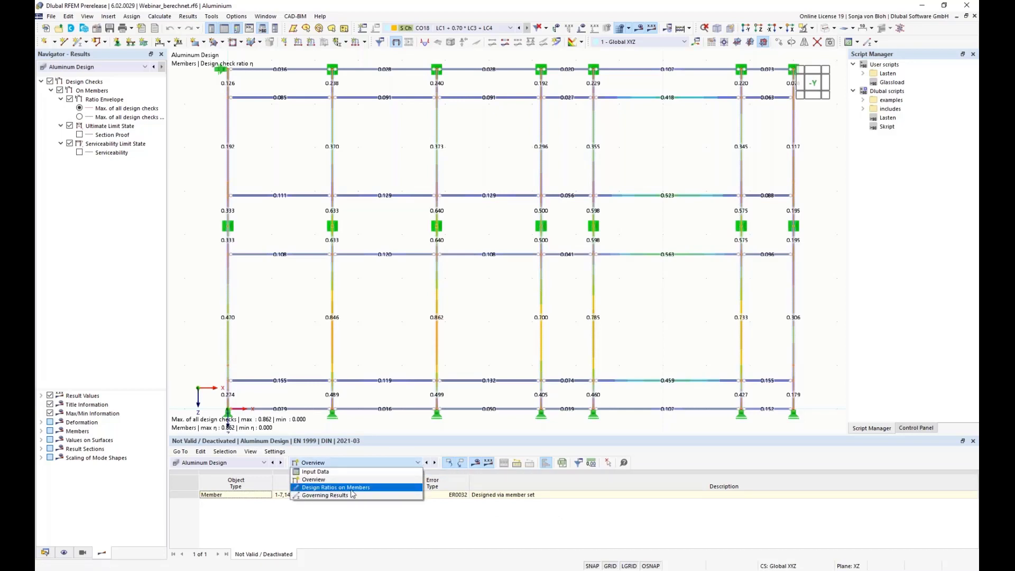
{"action": "key", "text": "Escape"}
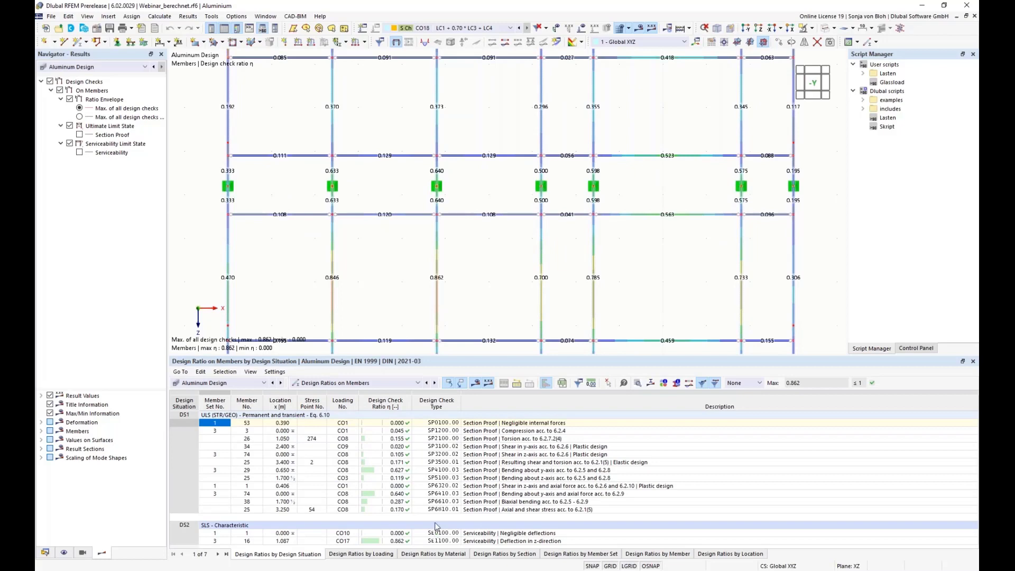
{"action": "left_click", "coordinate": [505, 471]}
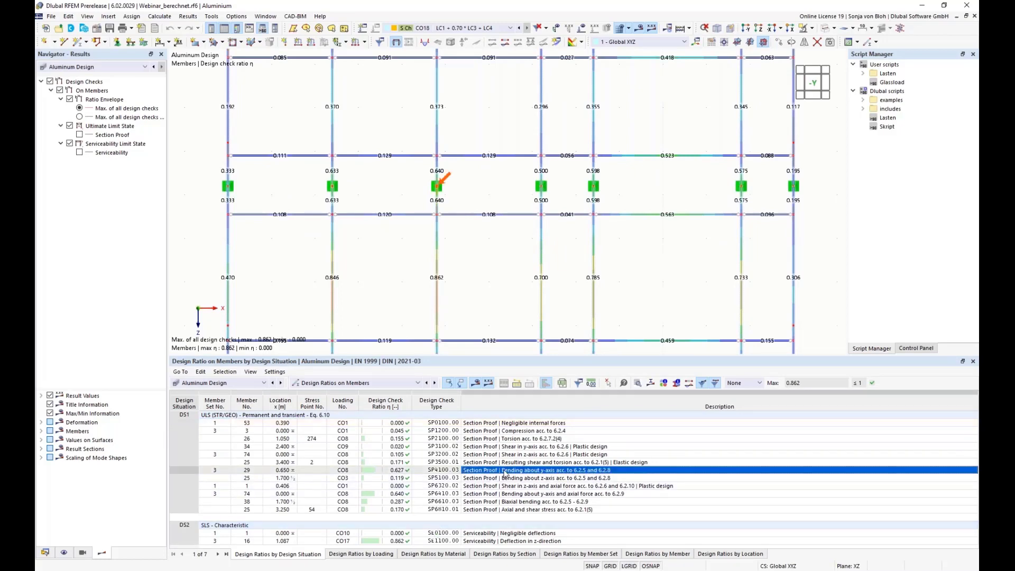
{"action": "double_click", "coordinate": [505, 471]}
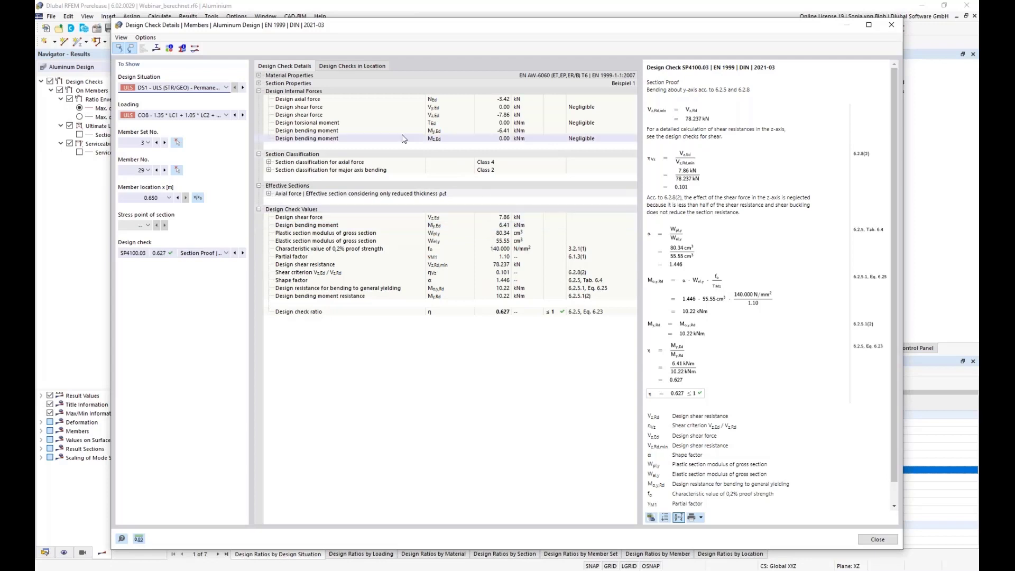
Inspect the effective section due to Nc in the section result diagrams and the axial force classification, and close the check details
{"action": "left_click", "coordinate": [157, 49]}
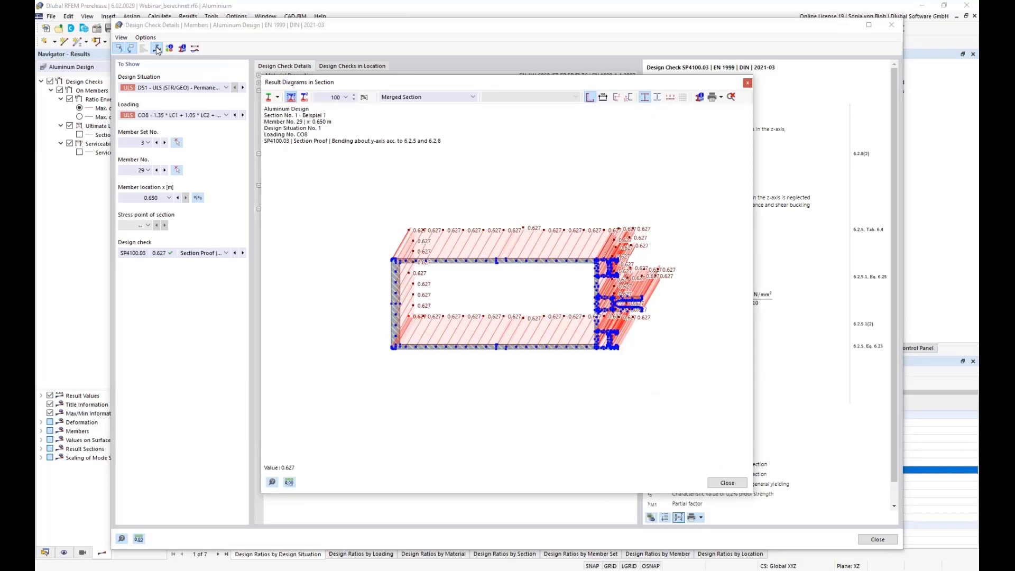
{"action": "left_click", "coordinate": [474, 97]}
{"action": "left_click", "coordinate": [419, 116]}
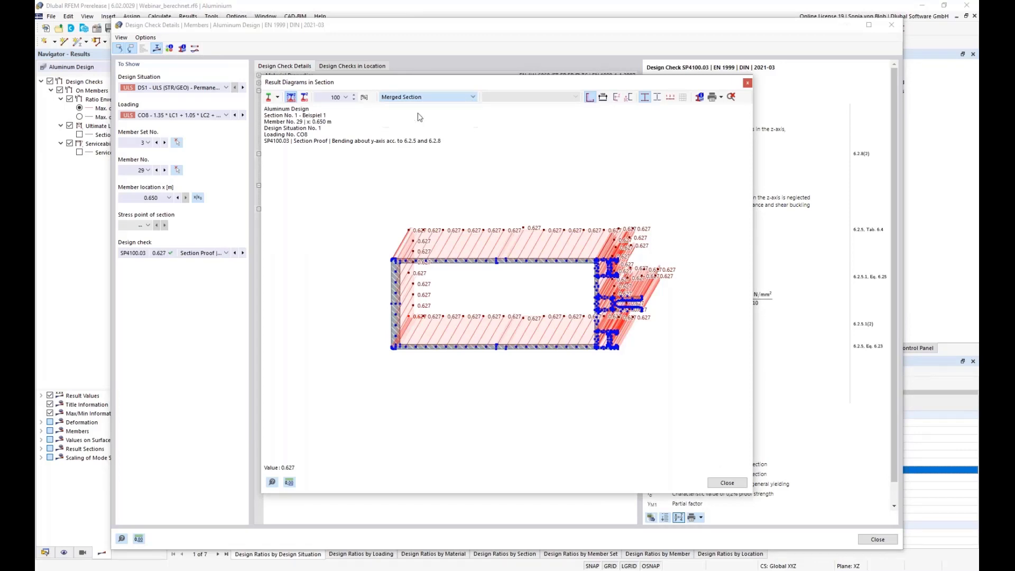
{"action": "scroll", "coordinate": [346, 264], "scroll_direction": "up", "scroll_amount": 3}
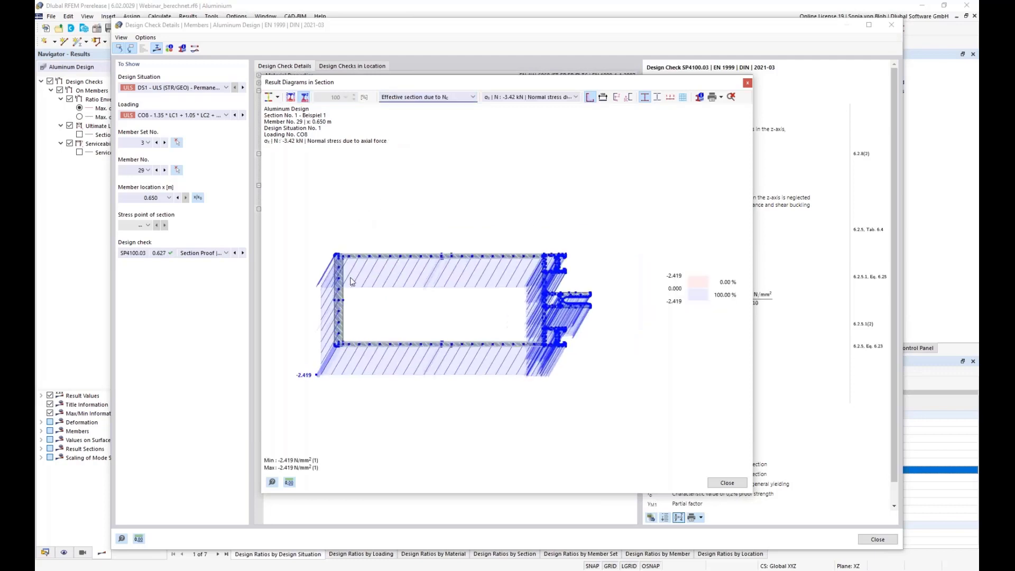
{"action": "scroll", "coordinate": [347, 260], "scroll_direction": "up", "scroll_amount": 3}
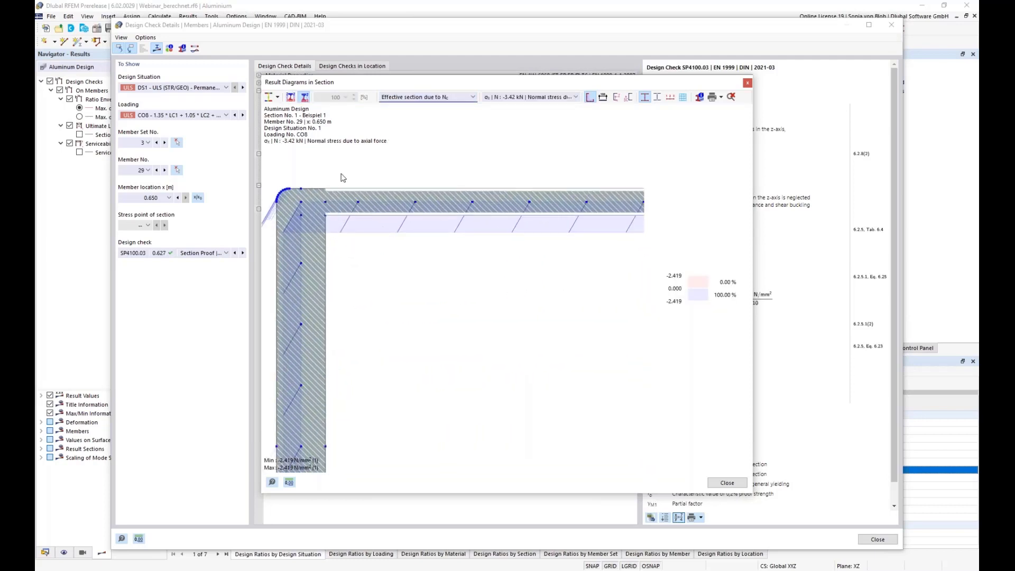
{"action": "scroll", "coordinate": [342, 202], "scroll_direction": "up", "scroll_amount": 2}
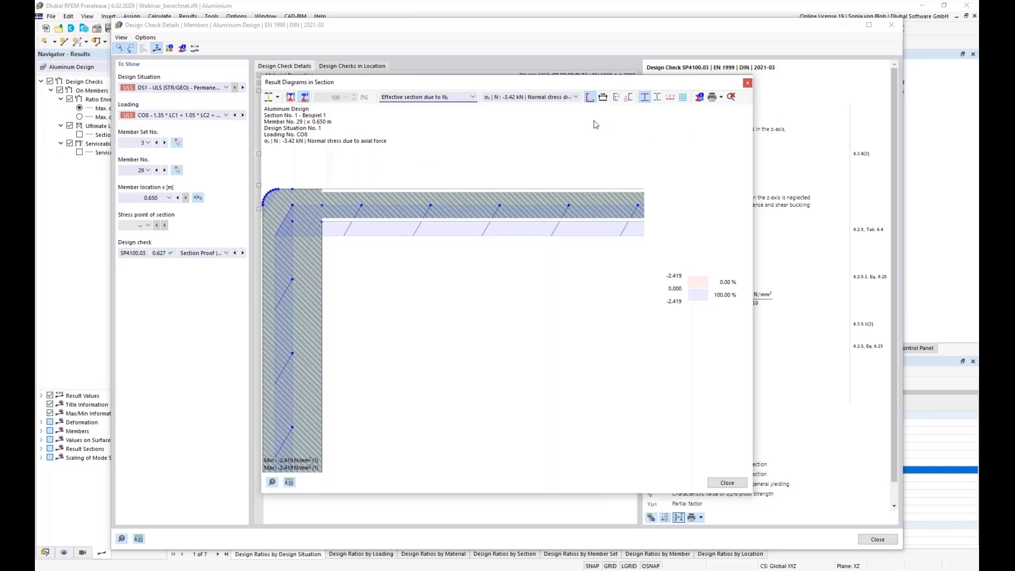
{"action": "left_click", "coordinate": [747, 83]}
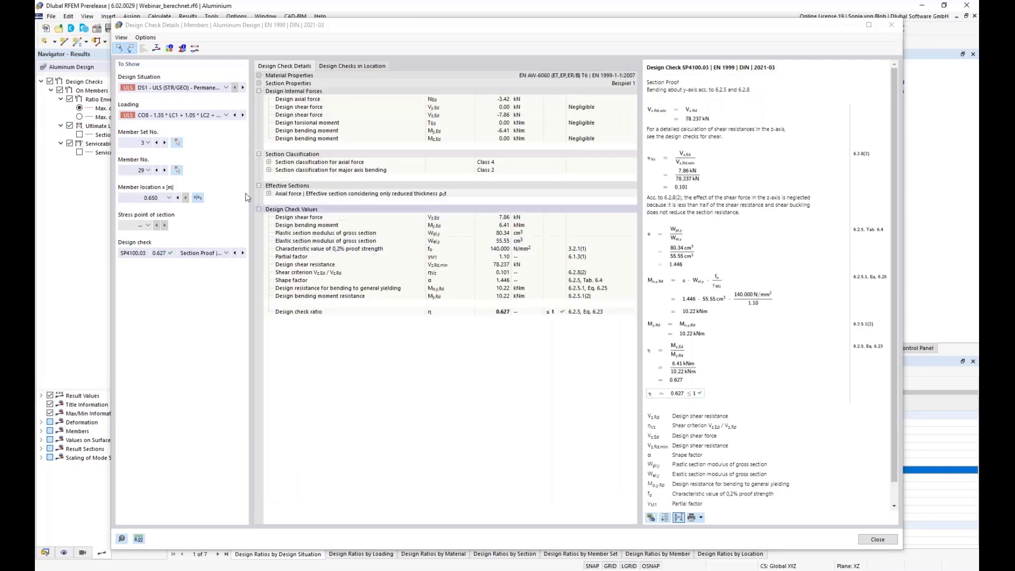
{"action": "left_click", "coordinate": [492, 165]}
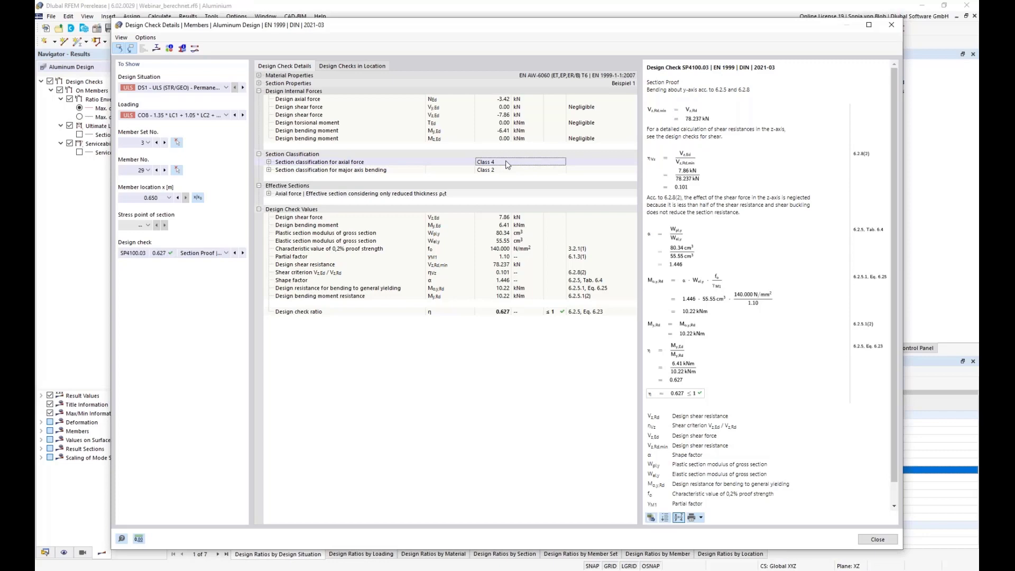
{"action": "left_click", "coordinate": [891, 25]}
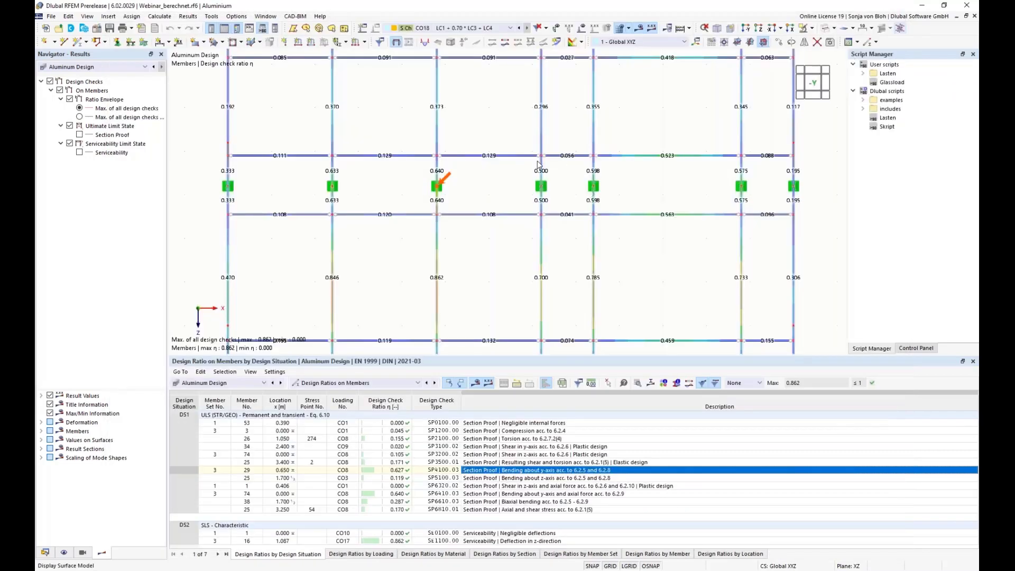
Shrink the results table to enlarge the model view, hide the ratio envelope and display the Serviceability design ratios on the members
{"action": "left_click", "coordinate": [447, 381]}
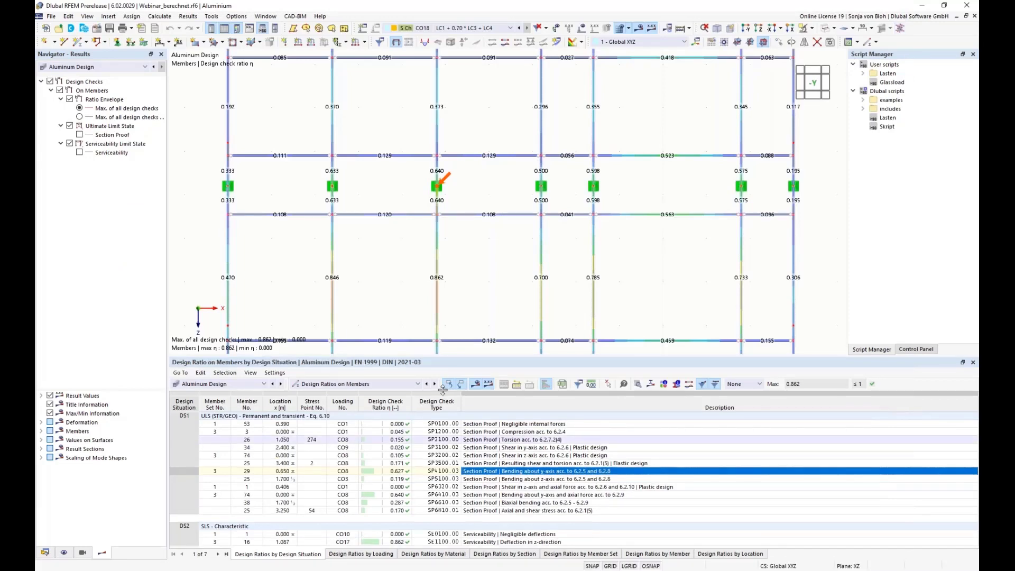
{"action": "left_click_drag", "start_coordinate": [455, 356], "coordinate": [454, 469]}
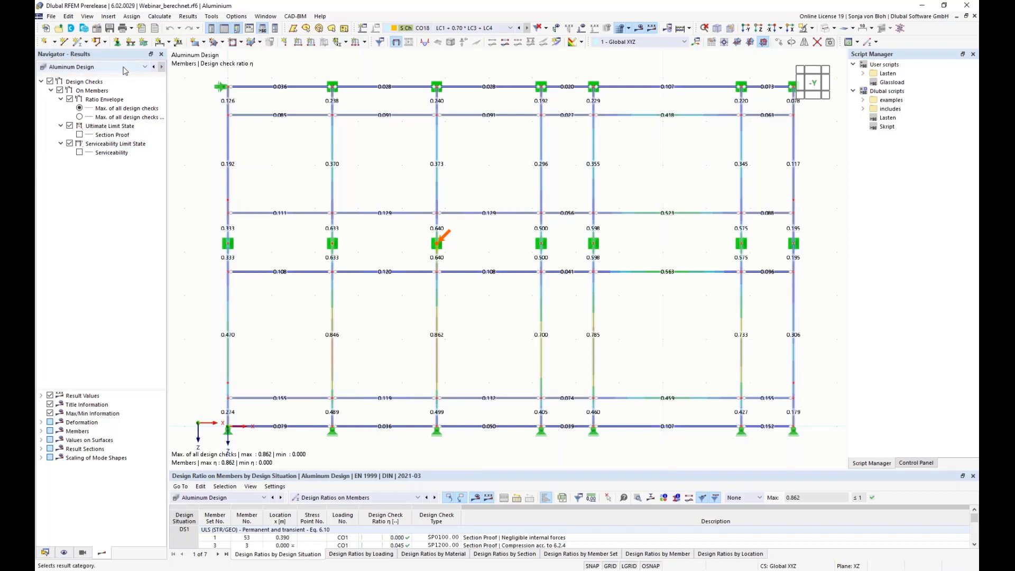
{"action": "left_click", "coordinate": [144, 69]}
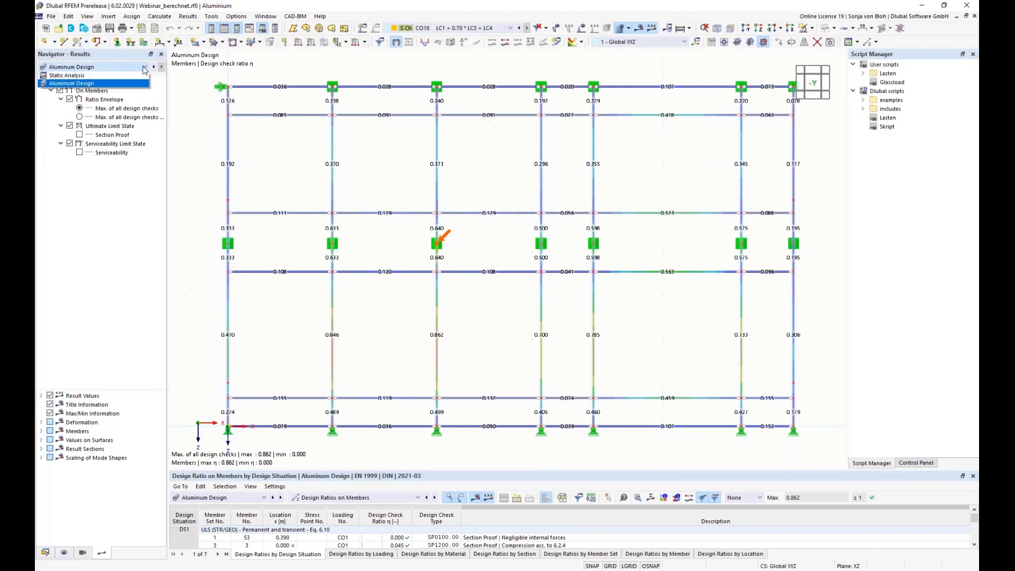
{"action": "left_click", "coordinate": [145, 68]}
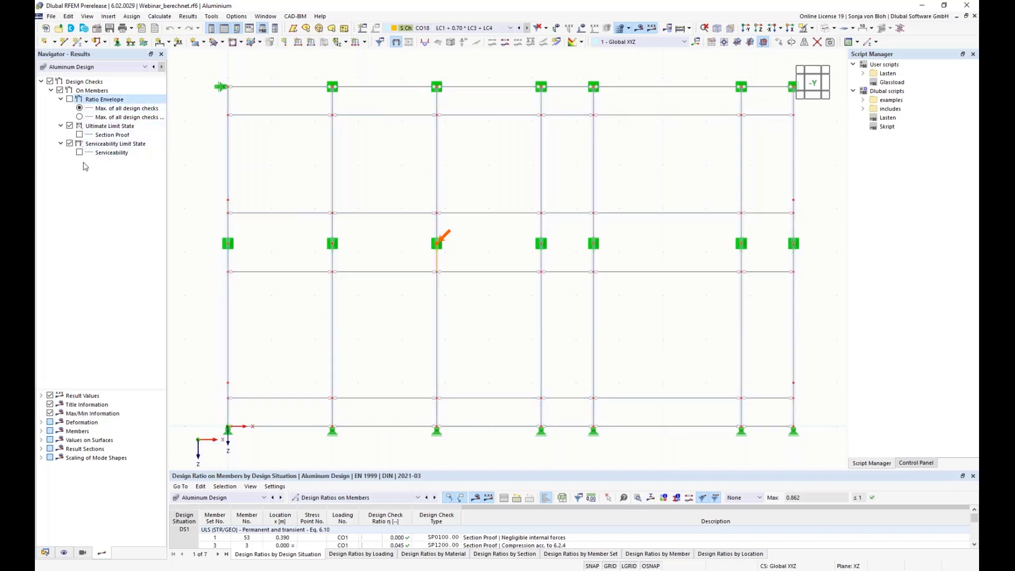
{"action": "left_click", "coordinate": [80, 152]}
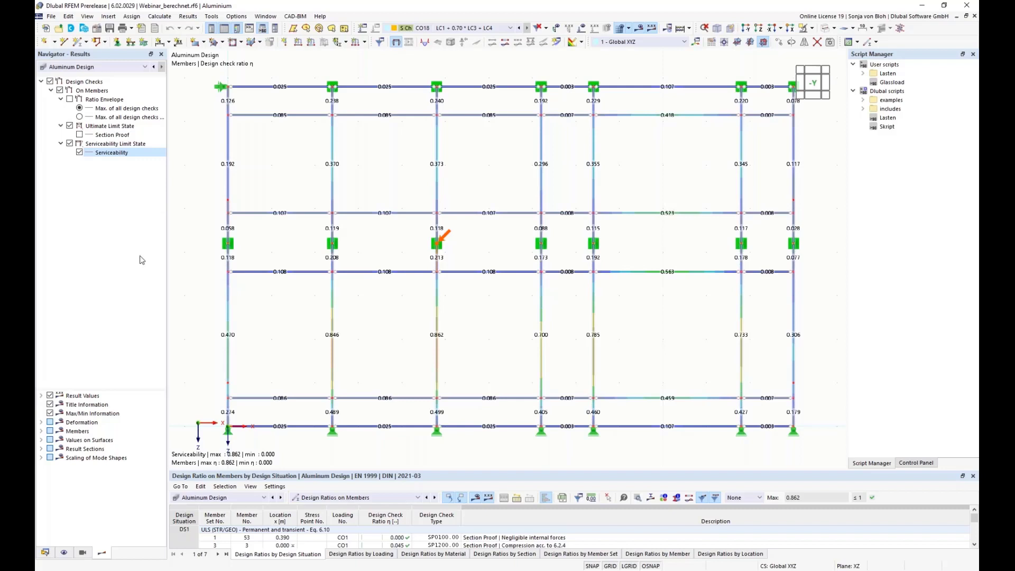
{"action": "left_click", "coordinate": [41, 396]}
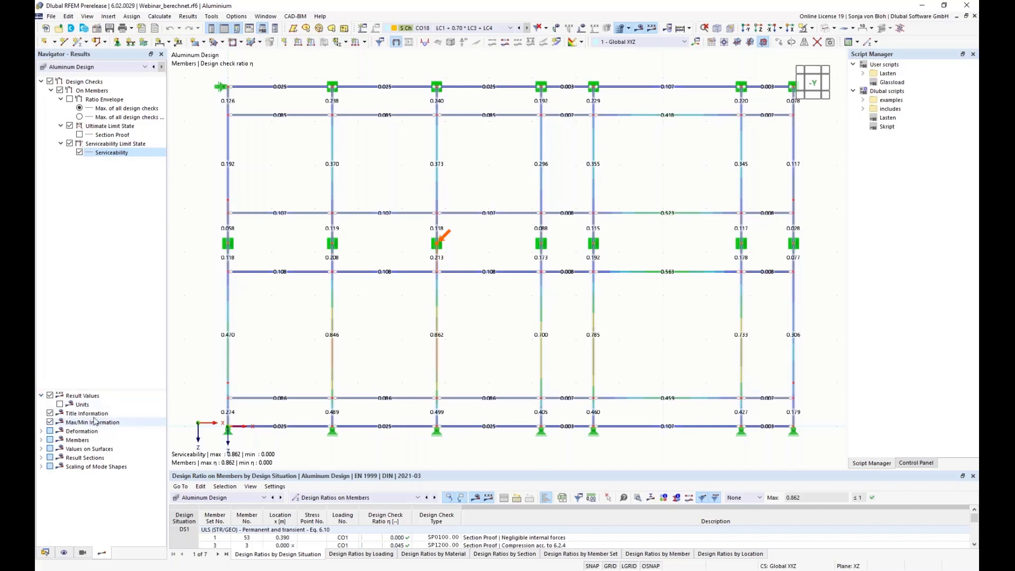
{"action": "left_click", "coordinate": [60, 404]}
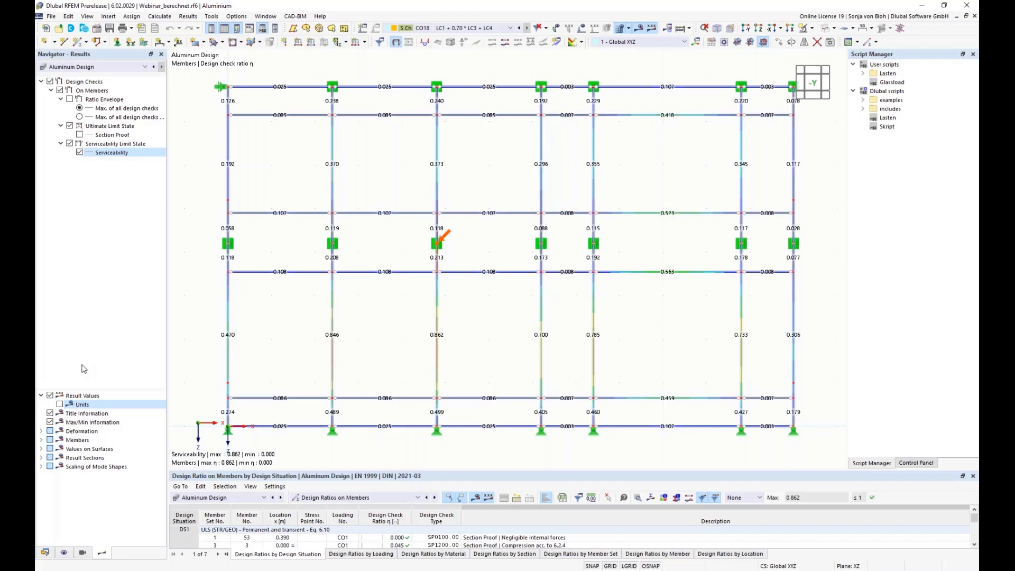
Create a new printout report and deselect all of its report items
{"action": "left_click", "coordinate": [45, 553]}
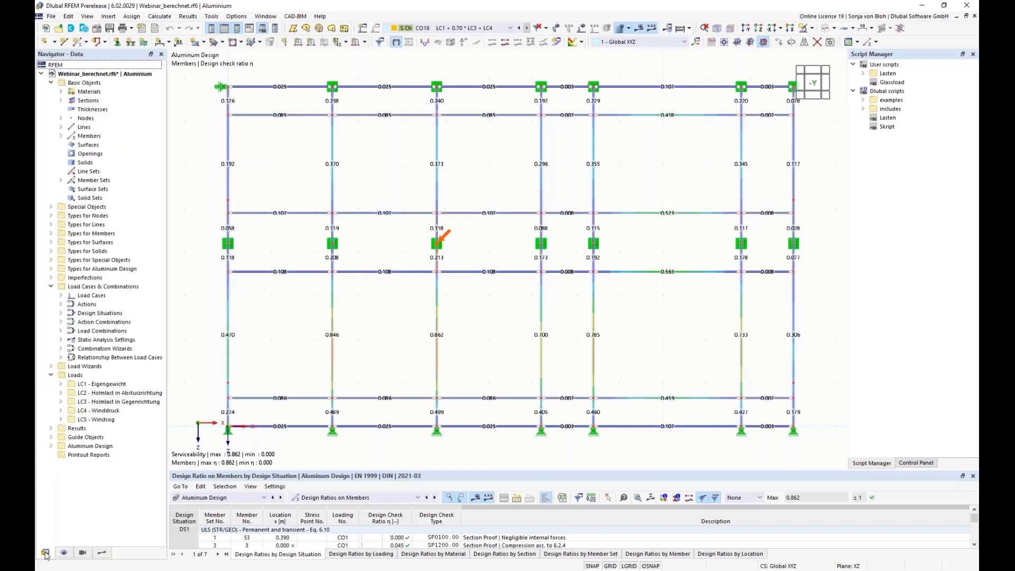
{"action": "right_click", "coordinate": [103, 457]}
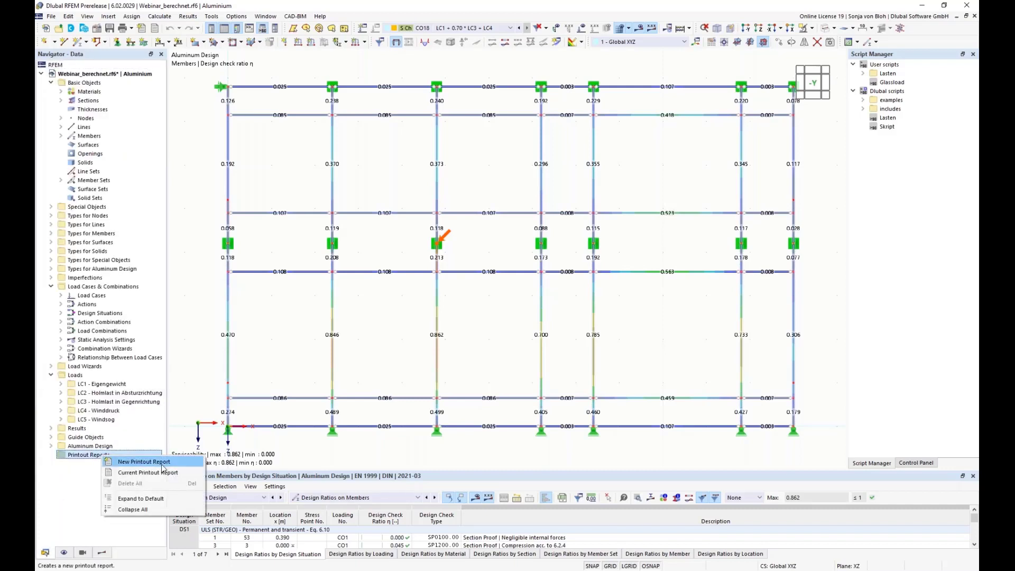
{"action": "left_click", "coordinate": [135, 462]}
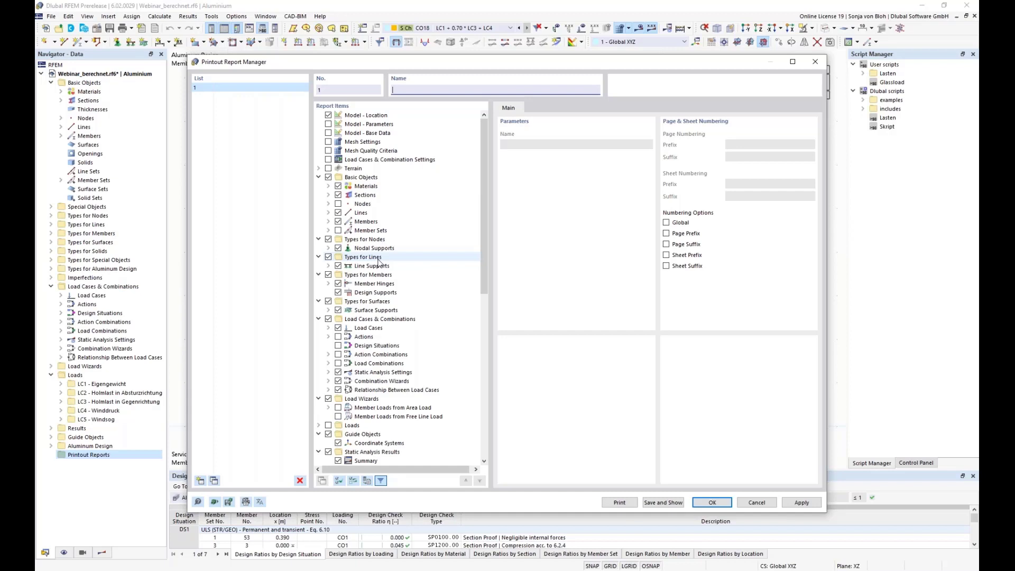
{"action": "left_click", "coordinate": [338, 480]}
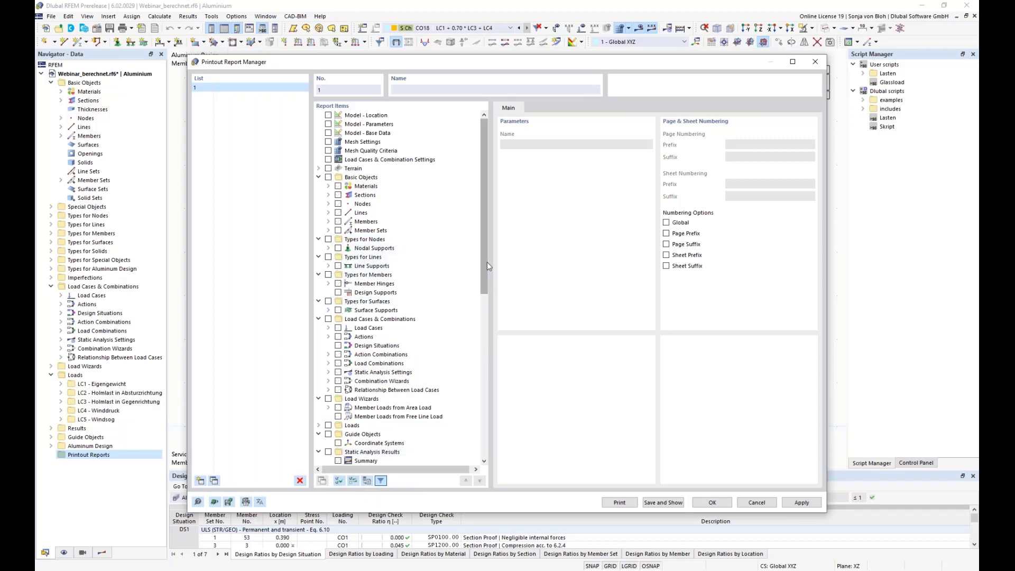
Include Aluminum Design's Global Settings, Objects to Design, Design Situations, Materials, Sections, Ultimate Configurations and Serviceability Configurations in the report
{"action": "left_click_drag", "start_coordinate": [486, 262], "coordinate": [485, 439]}
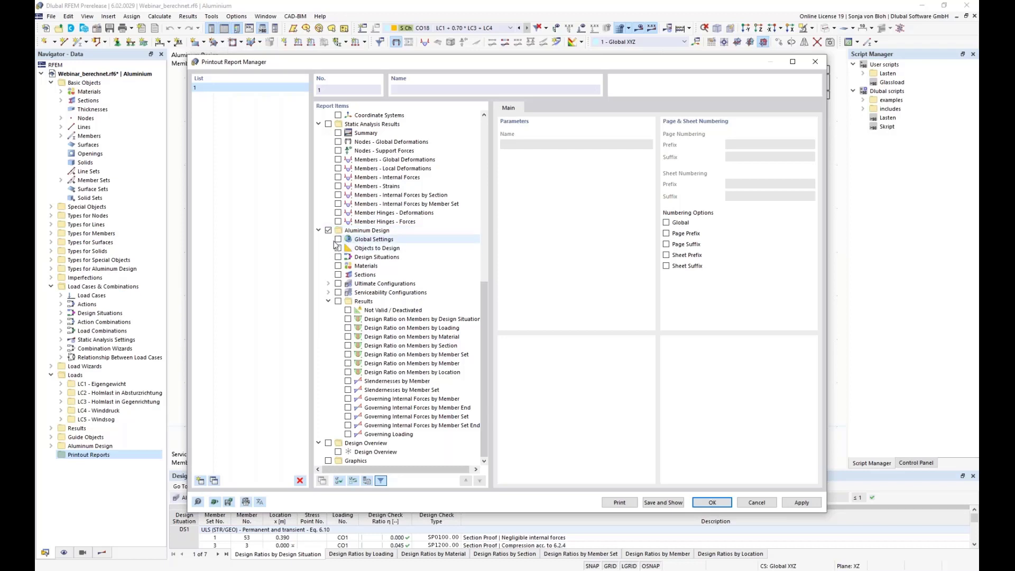
{"action": "left_click", "coordinate": [338, 240]}
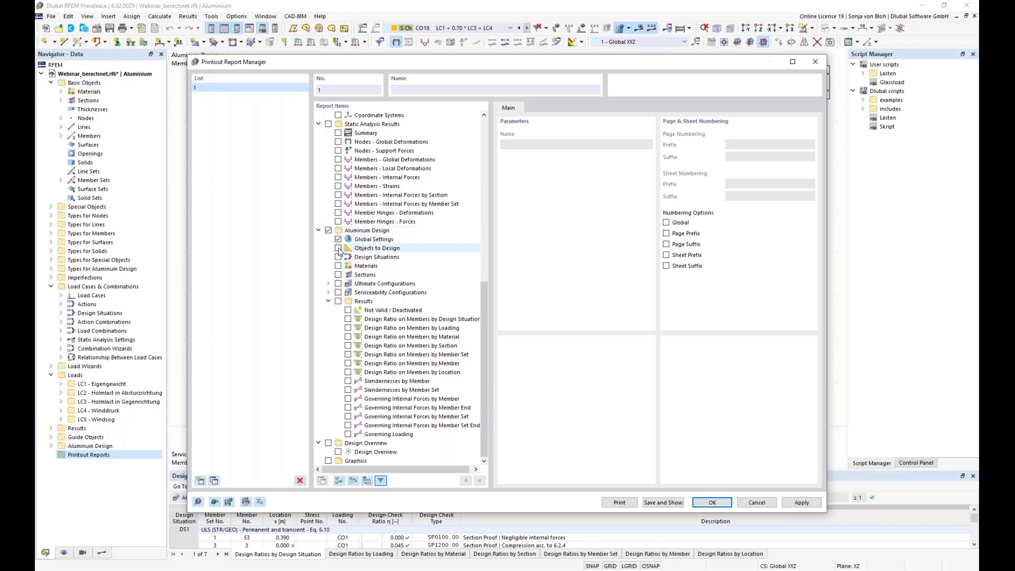
{"action": "left_click", "coordinate": [338, 249]}
{"action": "left_click", "coordinate": [338, 257]}
{"action": "left_click", "coordinate": [338, 266]}
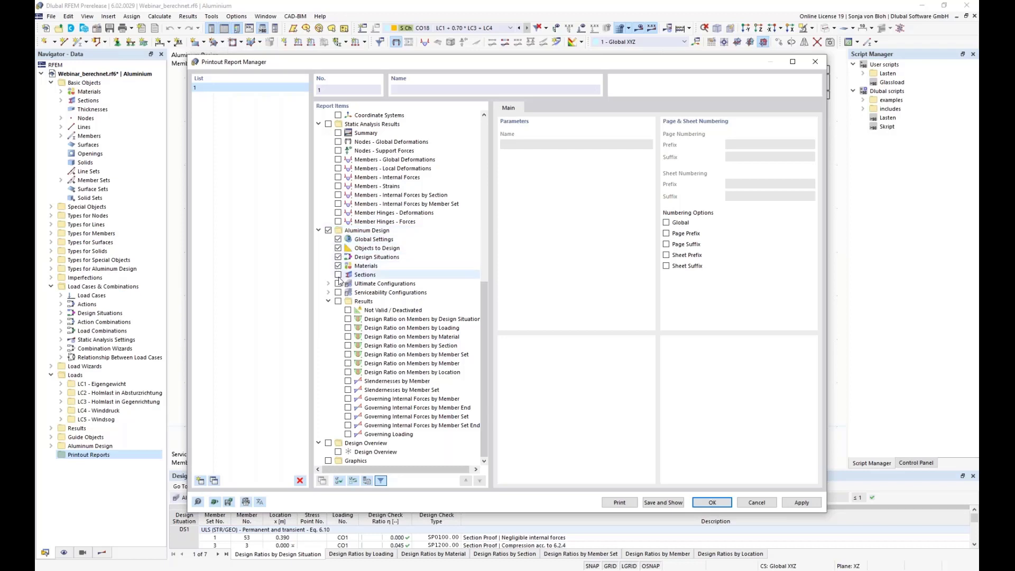
{"action": "left_click", "coordinate": [337, 275]}
{"action": "left_click", "coordinate": [337, 284]}
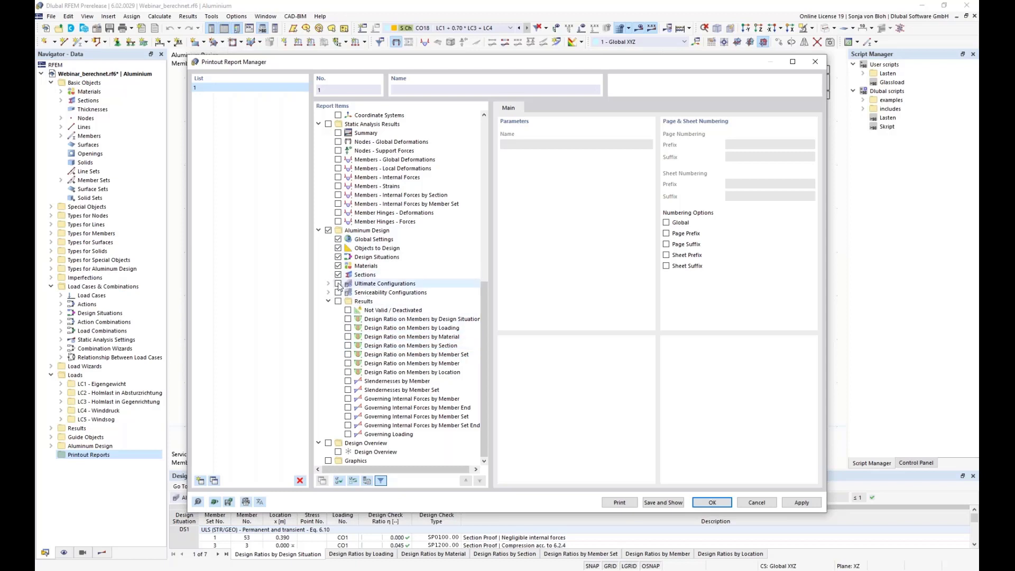
{"action": "left_click", "coordinate": [338, 292]}
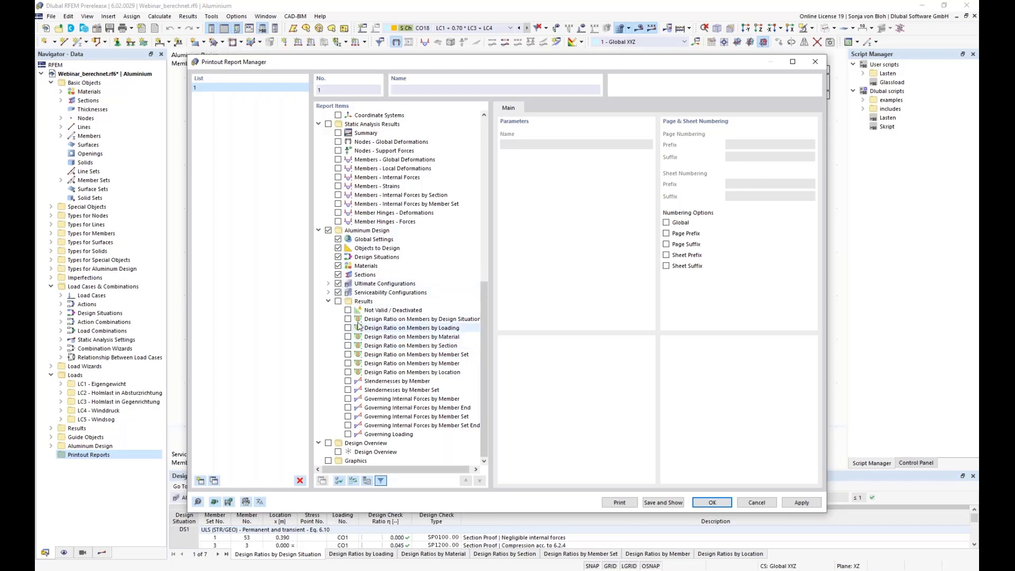
Include the Design Ratio on Members by Design Situation results in the report, save it and look through its pages
{"action": "left_click", "coordinate": [337, 301]}
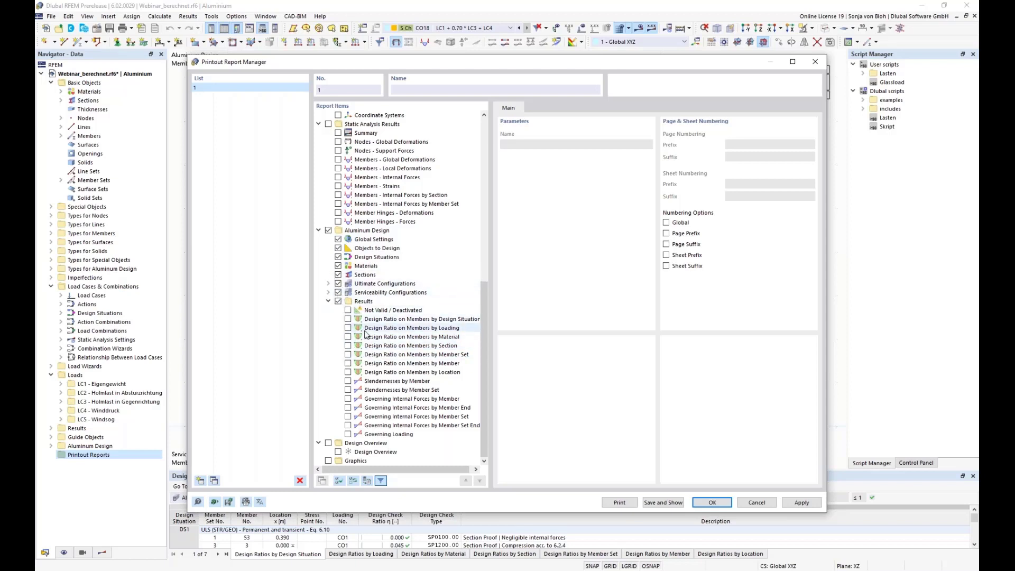
{"action": "left_click", "coordinate": [348, 320]}
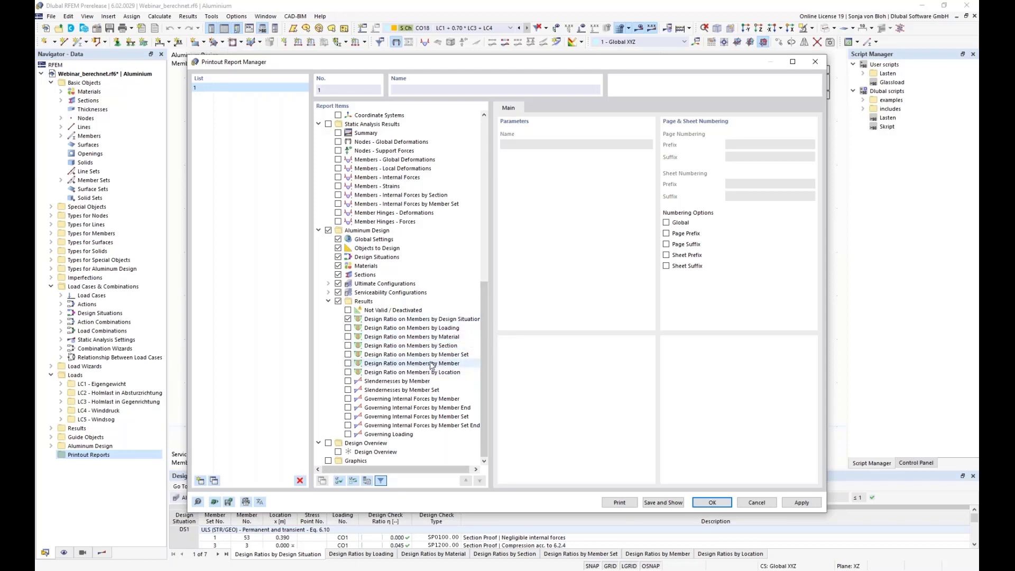
{"action": "left_click", "coordinate": [667, 503]}
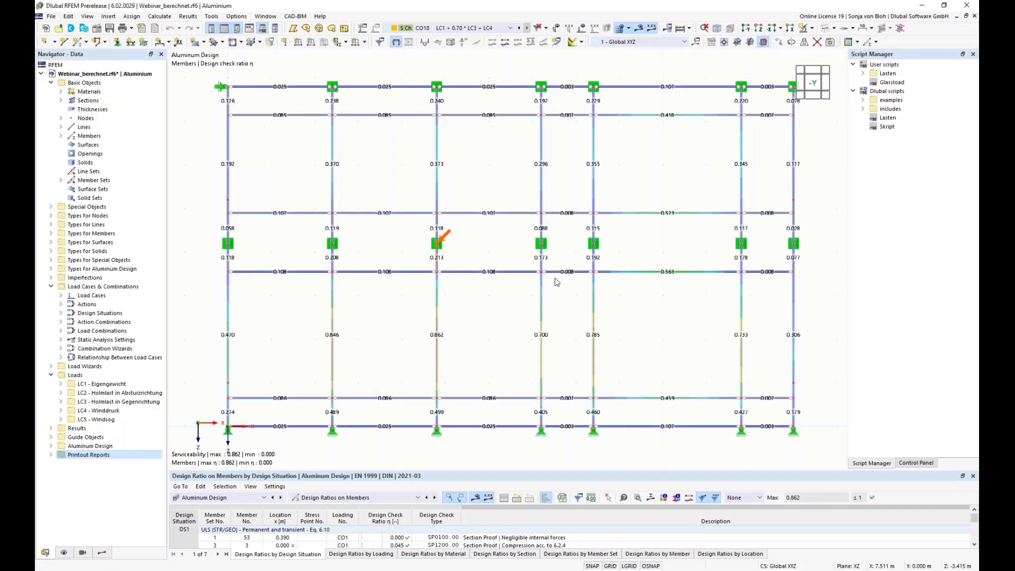
{"action": "scroll", "coordinate": [639, 299], "scroll_direction": "down", "scroll_amount": 15}
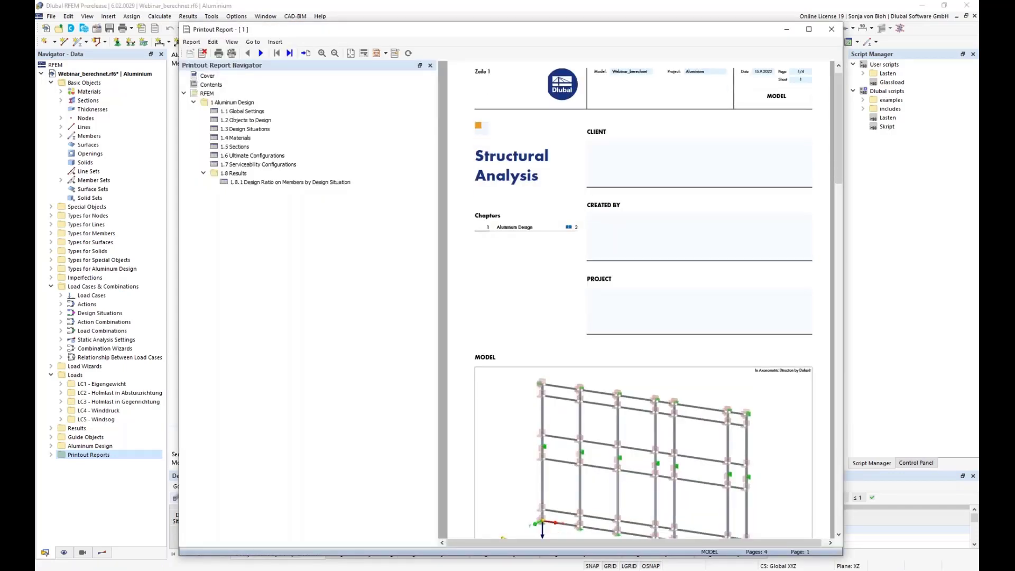
{"action": "scroll", "coordinate": [638, 299], "scroll_direction": "down", "scroll_amount": 10}
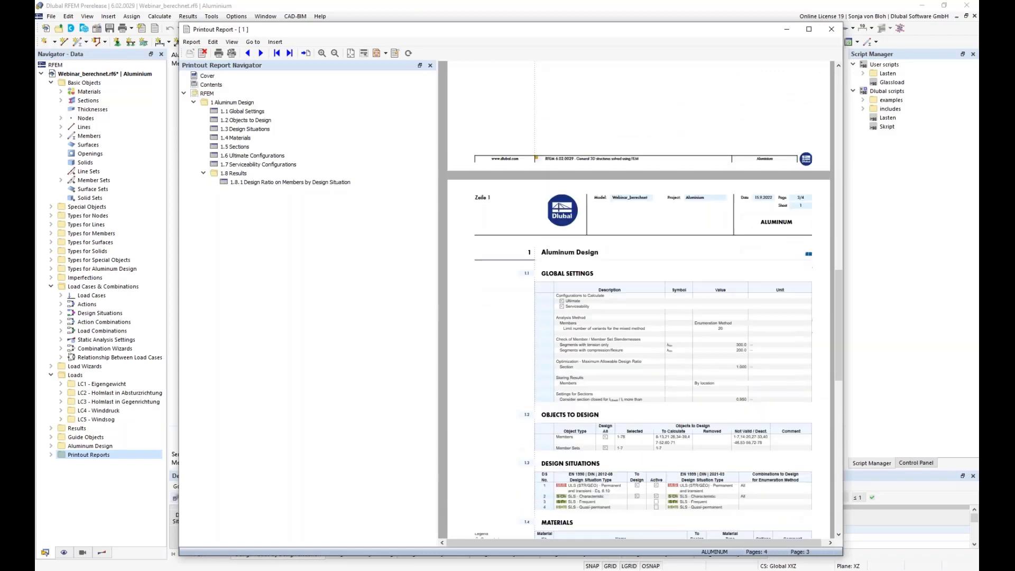
{"action": "scroll", "coordinate": [716, 263], "scroll_direction": "down", "scroll_amount": 2}
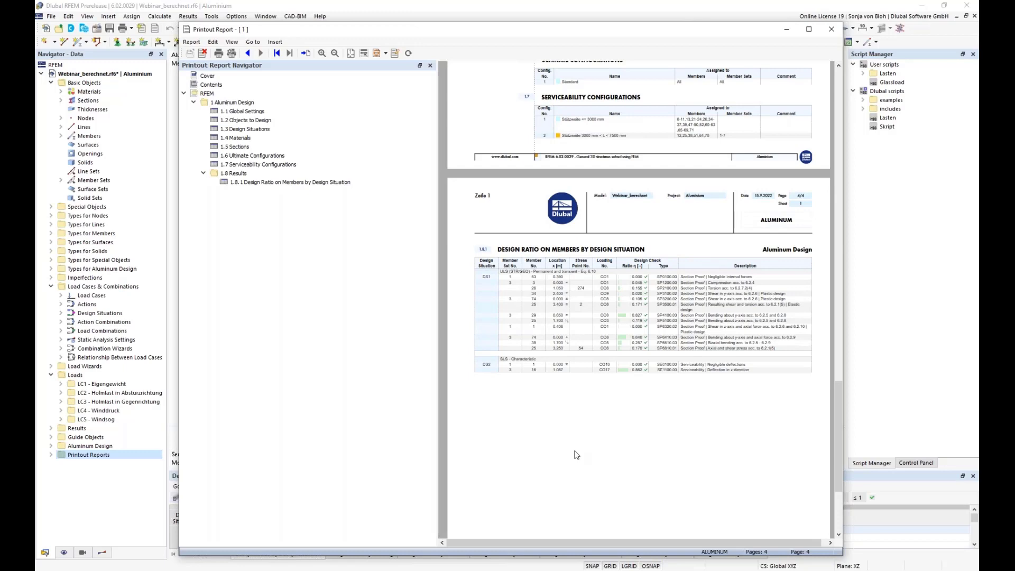
{"action": "left_click", "coordinate": [786, 33]}
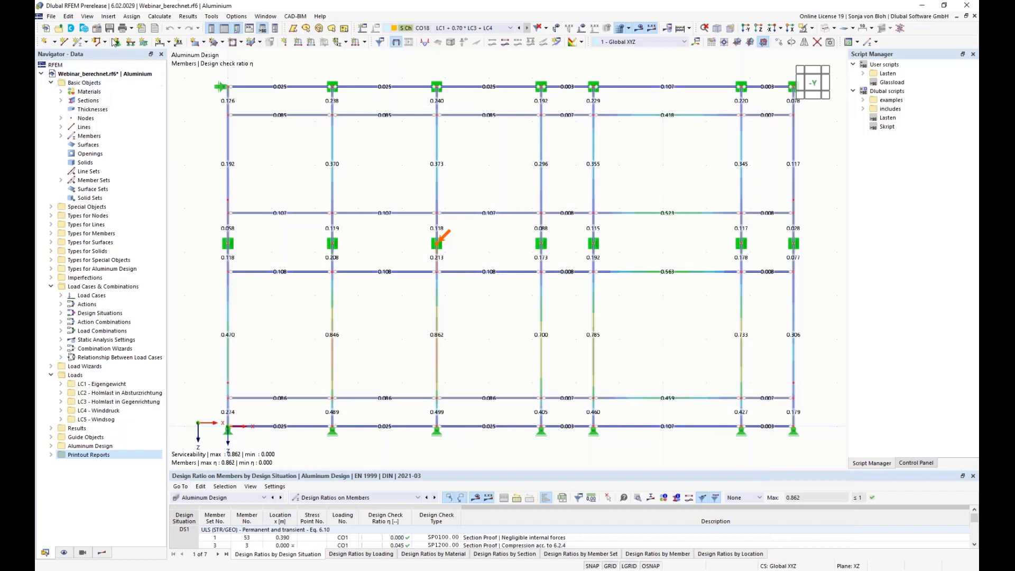
Send the current Serviceability design ratio graphic to printout report 1 with a rotation of 270 deg and display it in the report
{"action": "left_click", "coordinate": [131, 28]}
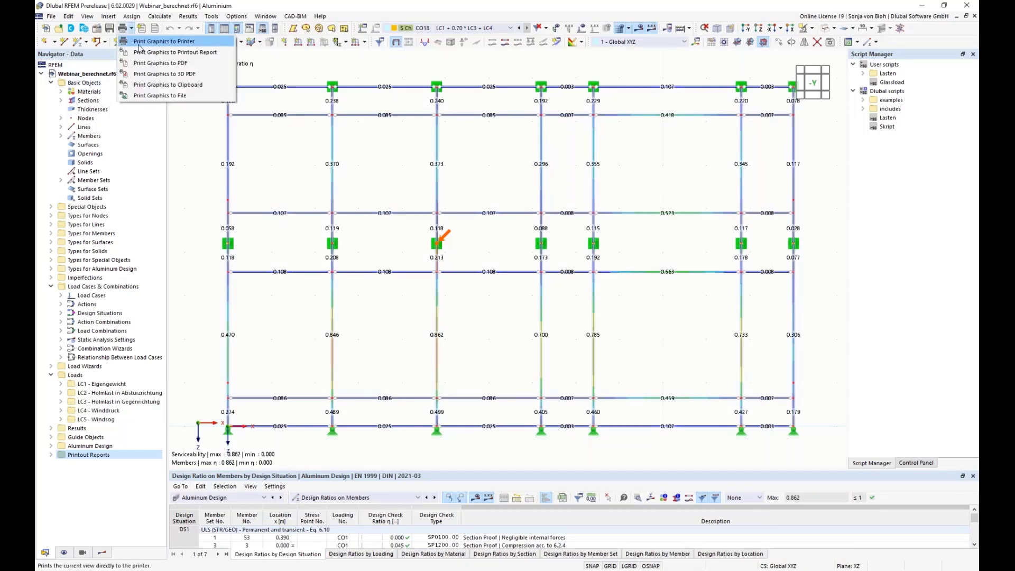
{"action": "left_click", "coordinate": [175, 52]}
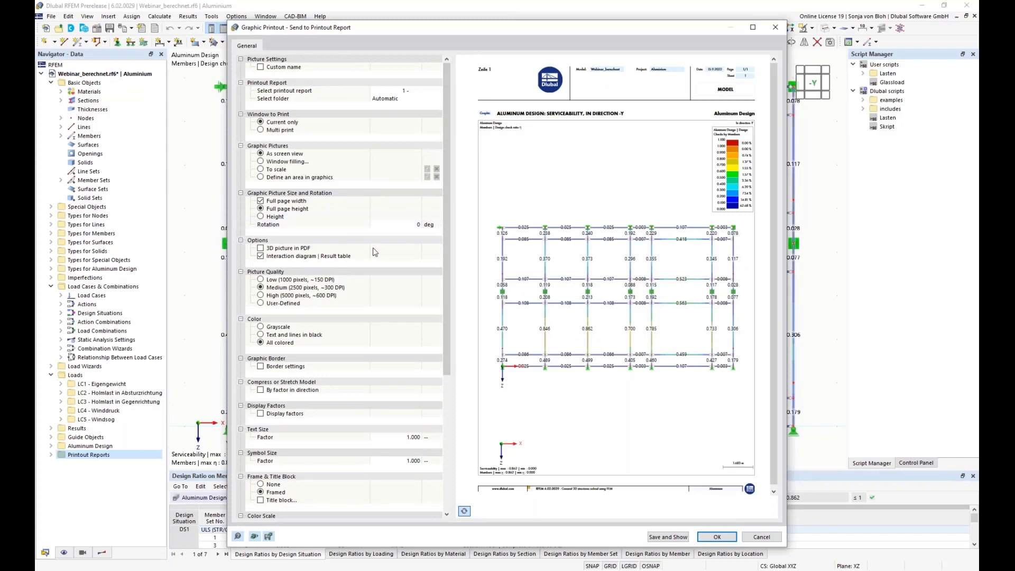
{"action": "left_click", "coordinate": [397, 225]}
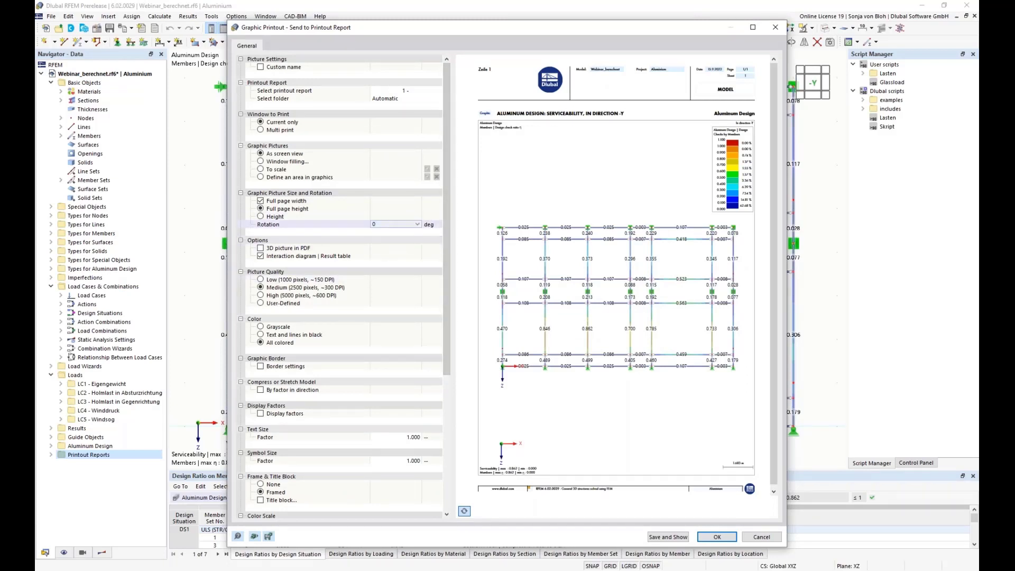
{"action": "left_click", "coordinate": [418, 225]}
{"action": "key", "text": "Escape"}
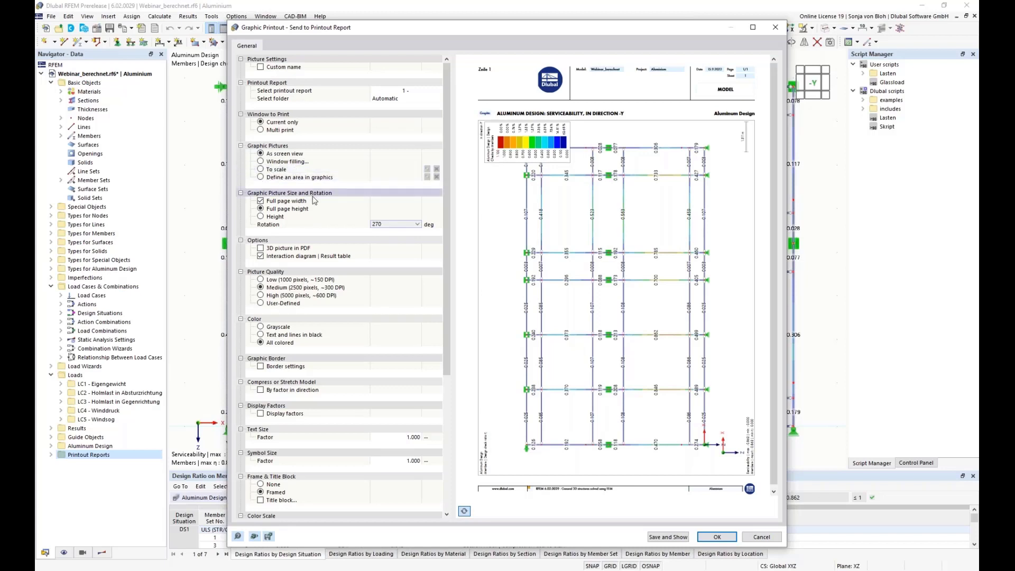
{"action": "left_click", "coordinate": [676, 537]}
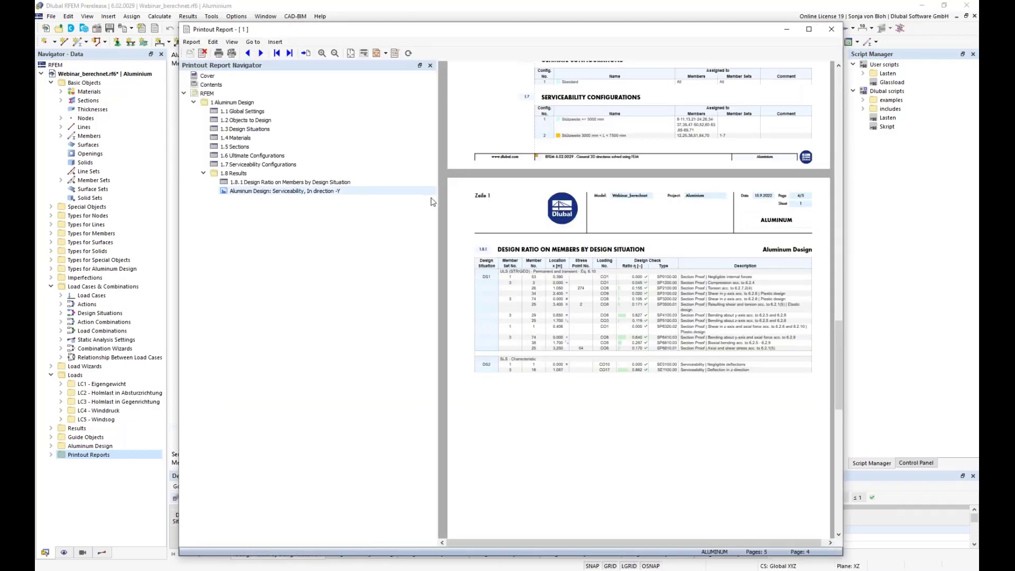
{"action": "left_click", "coordinate": [300, 191]}
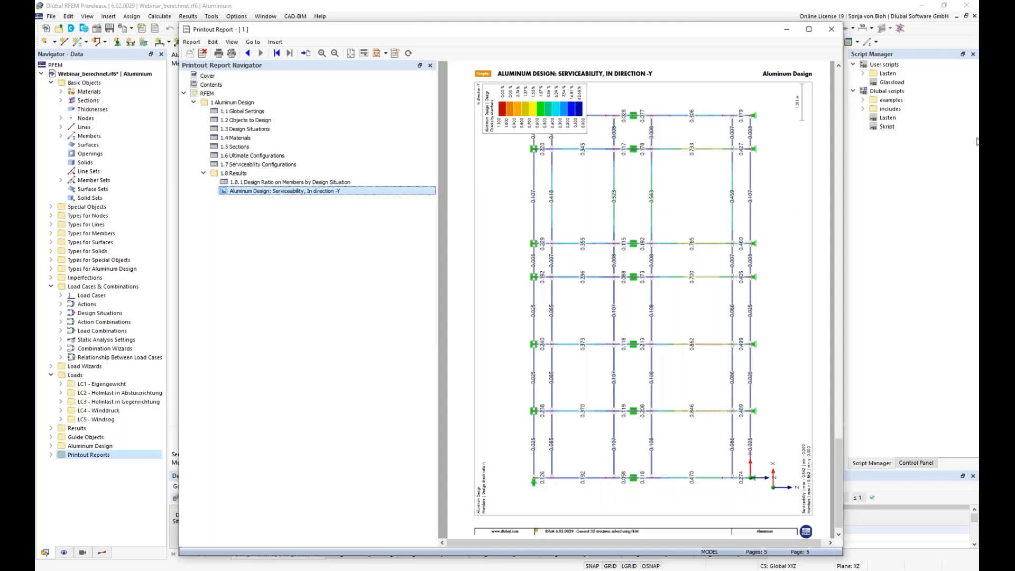
{"action": "left_click", "coordinate": [976, 142]}
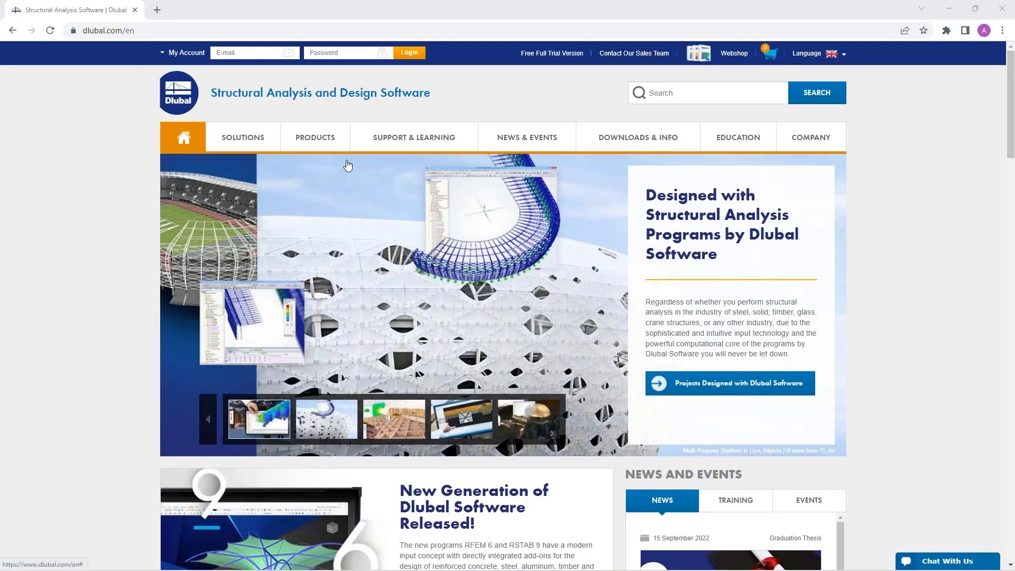
Switch to the Dlubal website in the browser, open the webinars overview and examine the listed webinars and the Upcoming/Past filter options
{"action": "mouse_move", "coordinate": [347, 151]}
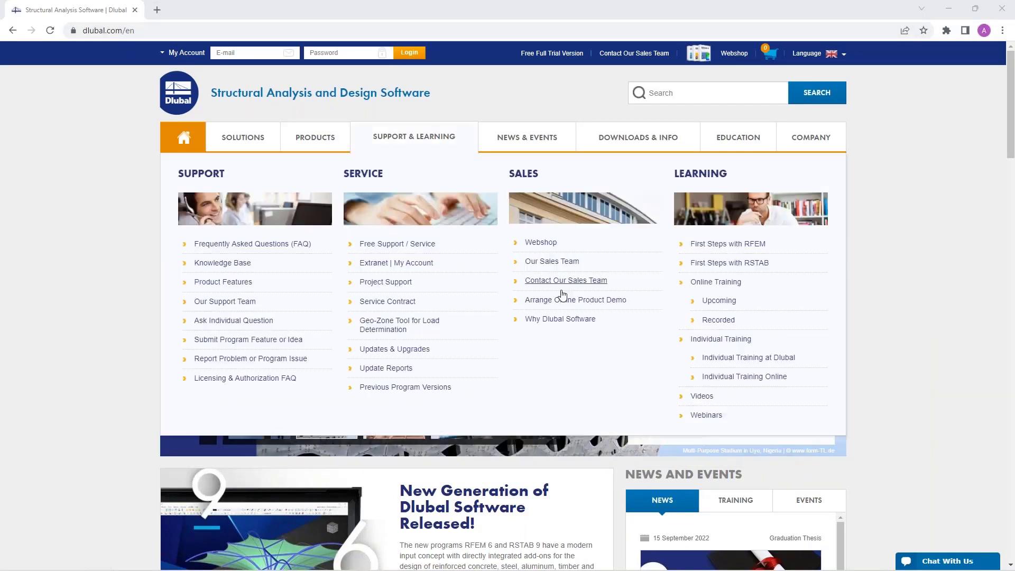
{"action": "mouse_move", "coordinate": [414, 138]}
{"action": "mouse_move", "coordinate": [520, 139]}
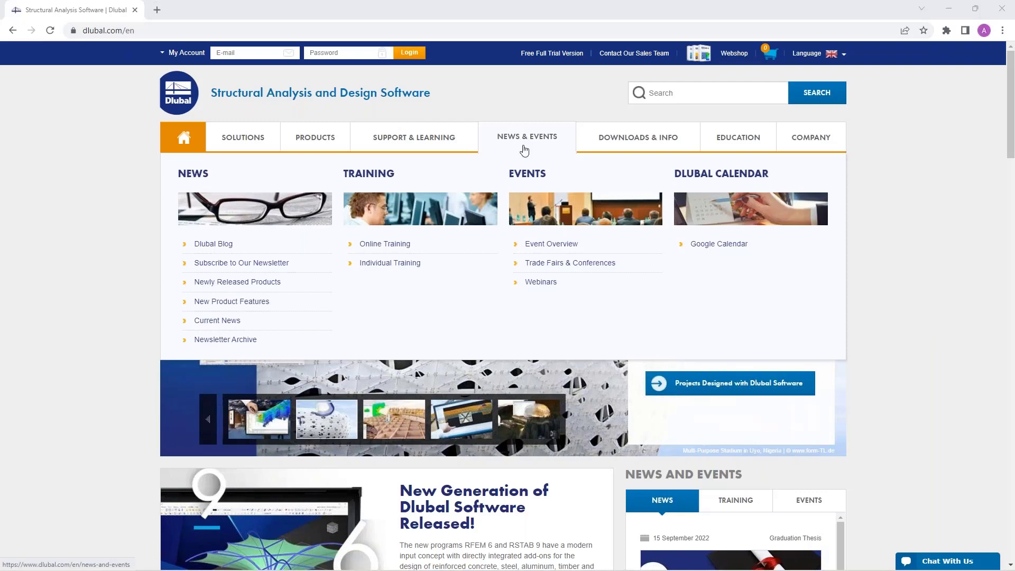
{"action": "left_click", "coordinate": [540, 284]}
{"action": "scroll", "coordinate": [533, 353], "scroll_direction": "down", "scroll_amount": 8}
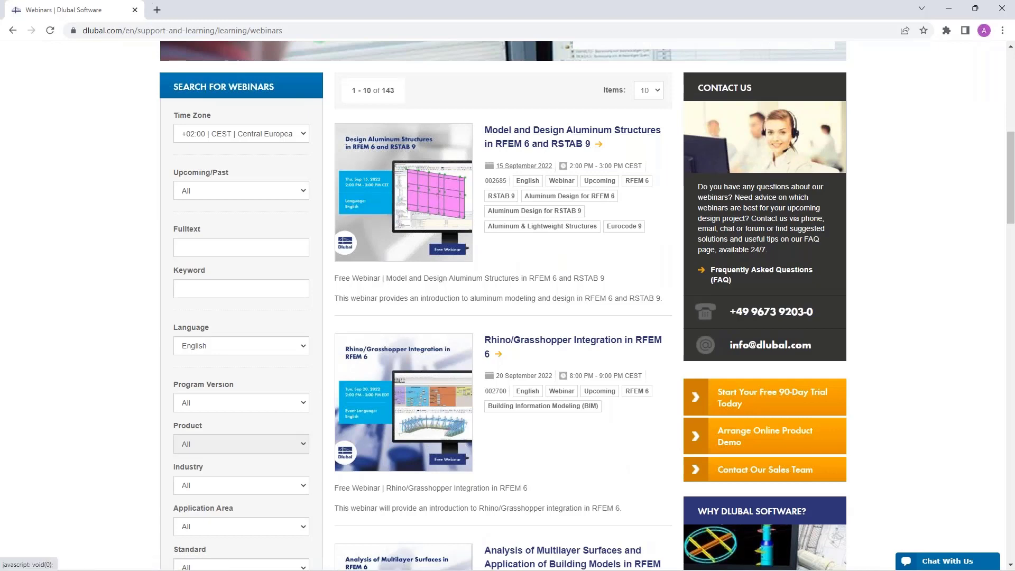
{"action": "scroll", "coordinate": [511, 179], "scroll_direction": "down", "scroll_amount": 1}
{"action": "scroll", "coordinate": [523, 111], "scroll_direction": "down", "scroll_amount": 2}
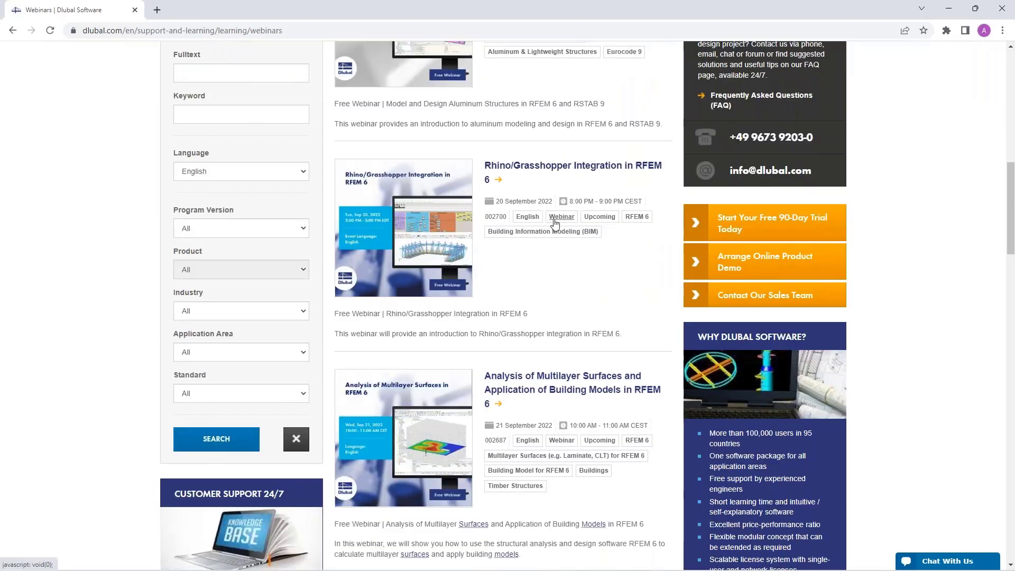
{"action": "scroll", "coordinate": [554, 224], "scroll_direction": "down", "scroll_amount": 7}
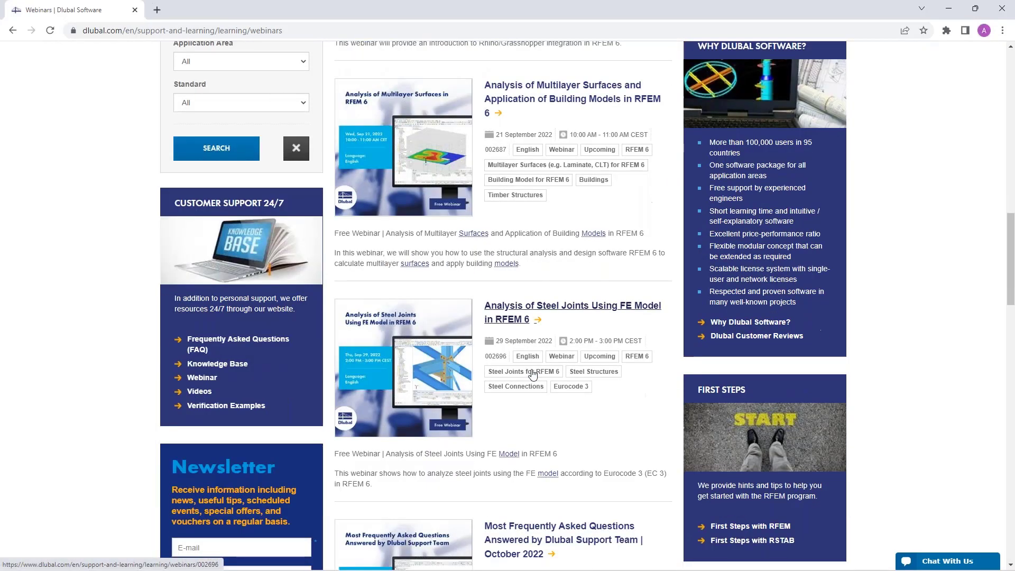
{"action": "scroll", "coordinate": [533, 373], "scroll_direction": "up", "scroll_amount": 12}
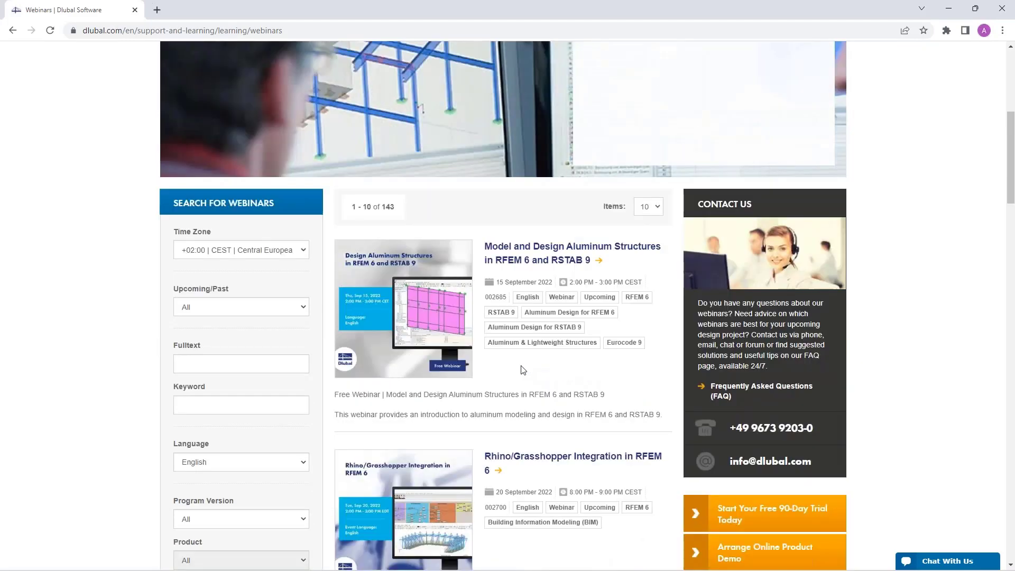
{"action": "left_click", "coordinate": [262, 307]}
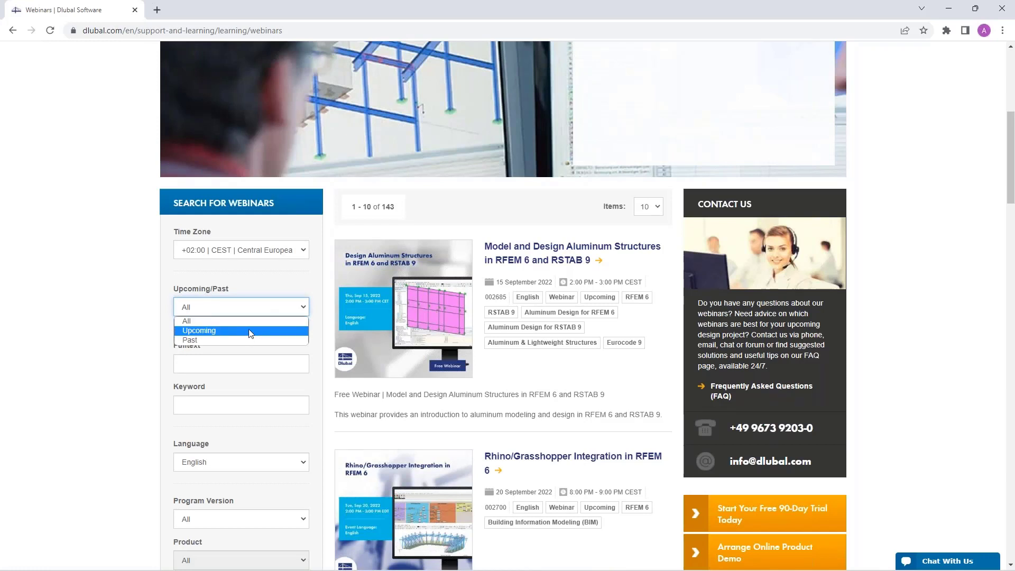
{"action": "left_click", "coordinate": [302, 284]}
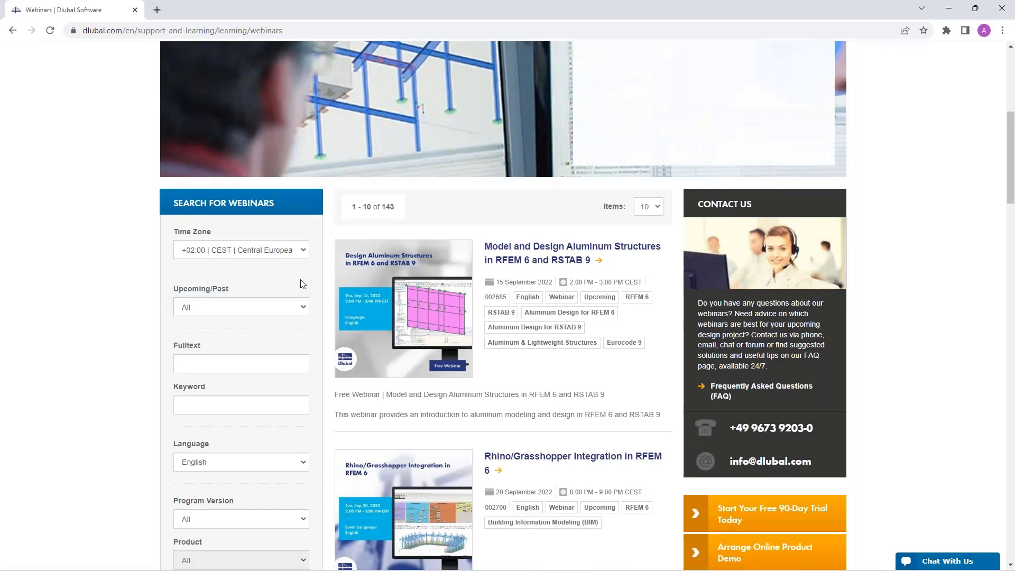
Open the webinar Model and Design Aluminum Structures in RFEM 6 and RSTAB 9 and examine its content, time schedule and downloads
{"action": "left_click", "coordinate": [539, 252]}
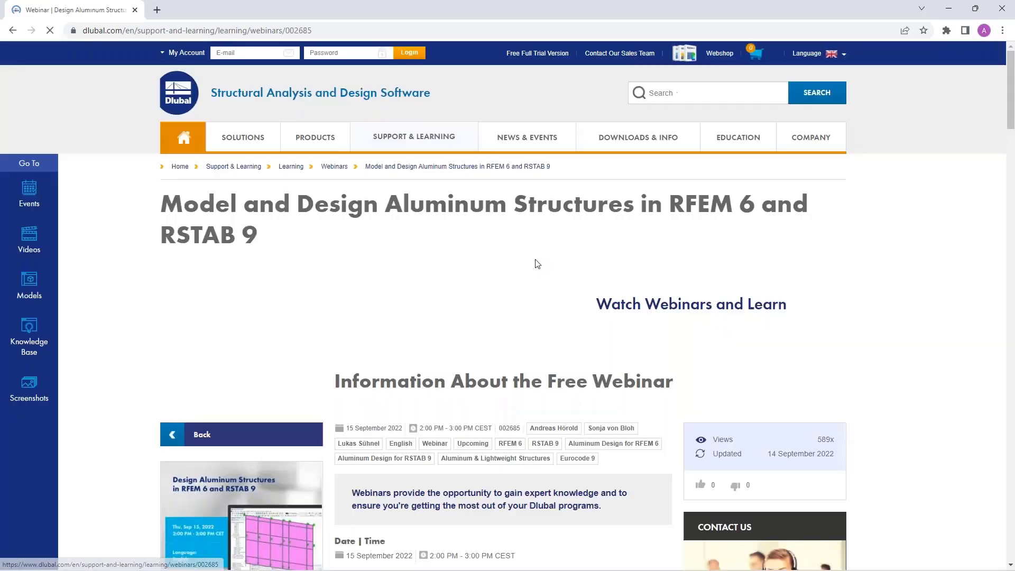
{"action": "scroll", "coordinate": [517, 301], "scroll_direction": "down", "scroll_amount": 5}
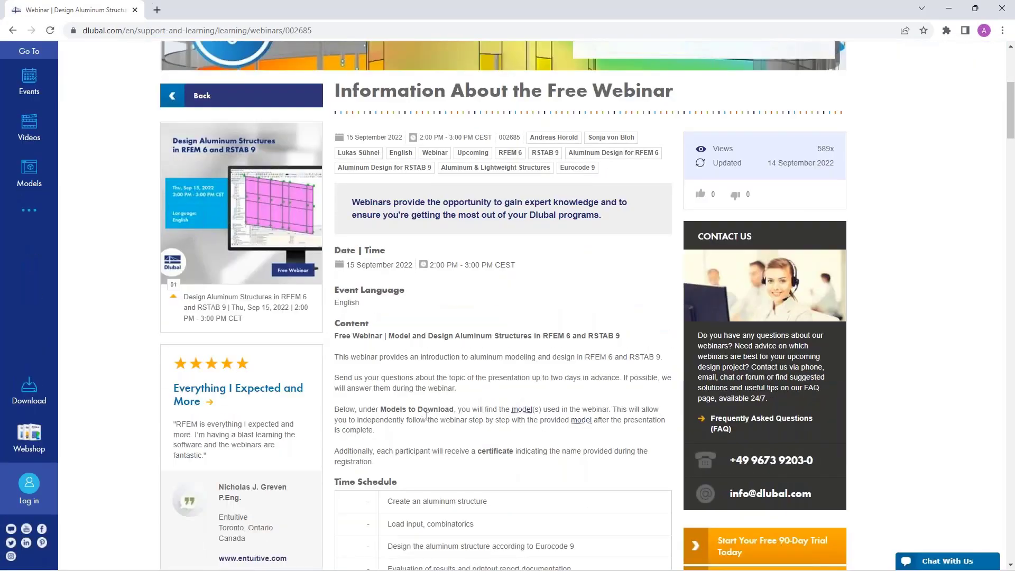
{"action": "scroll", "coordinate": [432, 407], "scroll_direction": "down", "scroll_amount": 2}
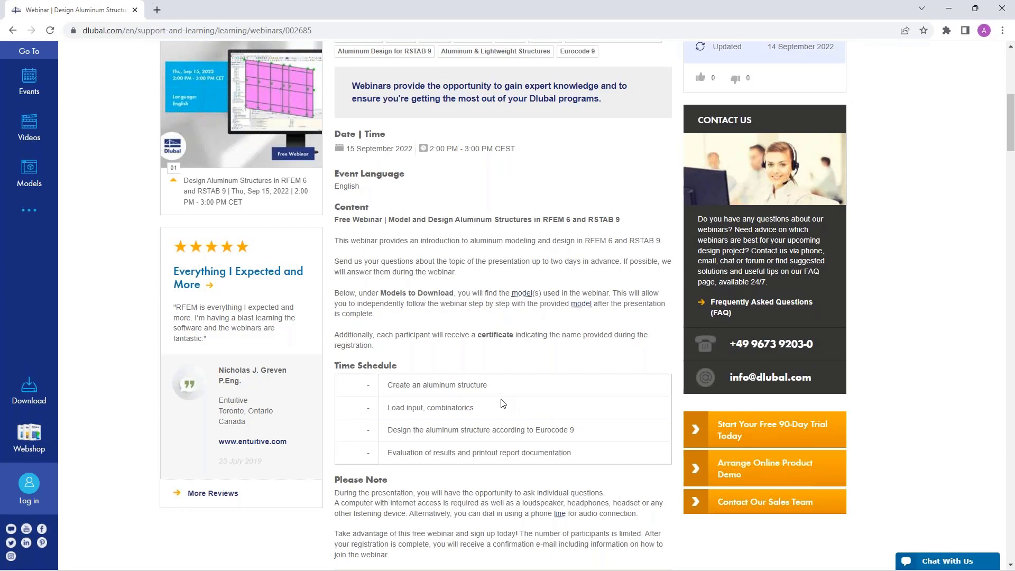
{"action": "scroll", "coordinate": [502, 404], "scroll_direction": "down", "scroll_amount": 10}
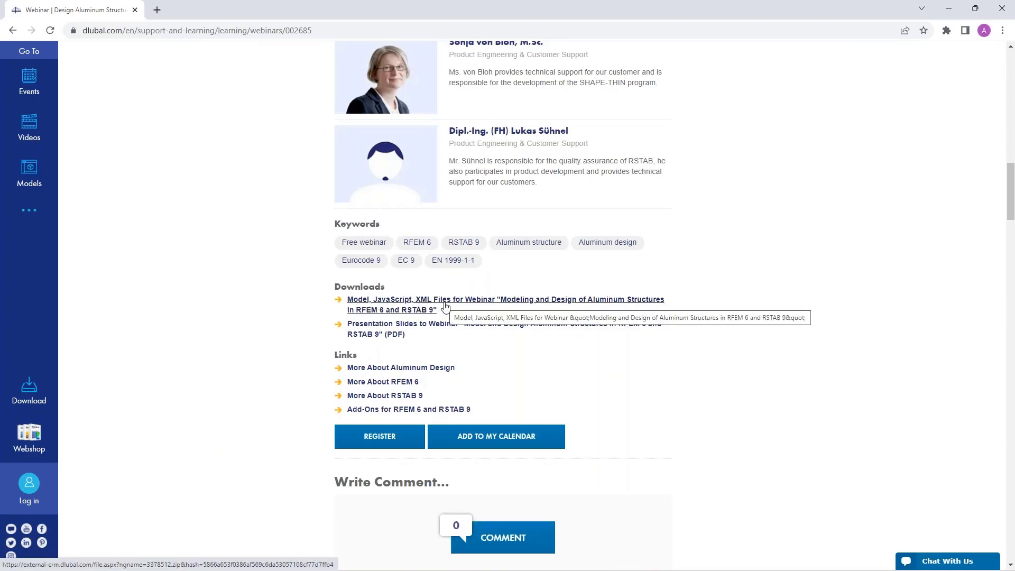
{"action": "scroll", "coordinate": [477, 340], "scroll_direction": "up", "scroll_amount": 10}
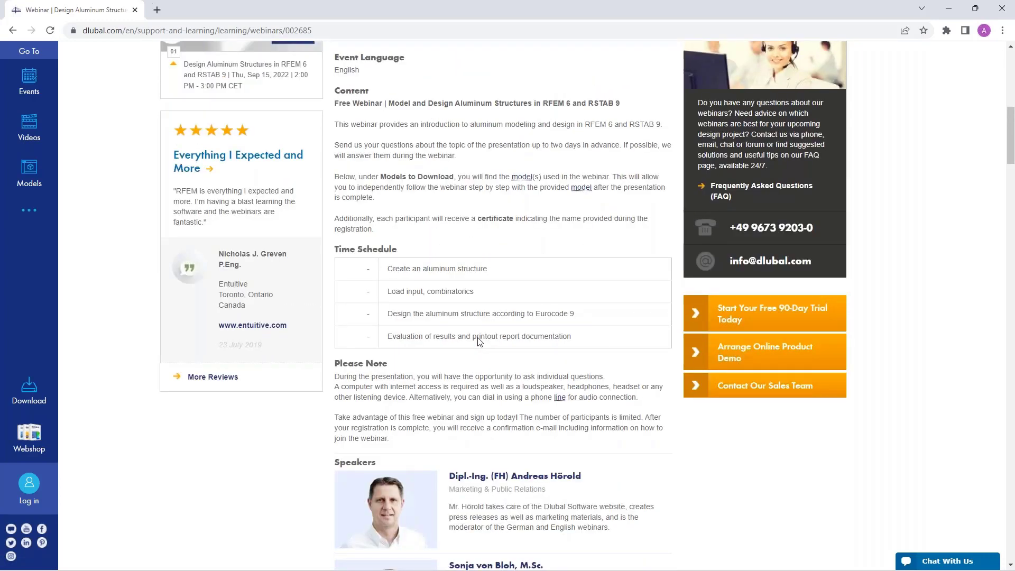
{"action": "scroll", "coordinate": [477, 340], "scroll_direction": "up", "scroll_amount": 15}
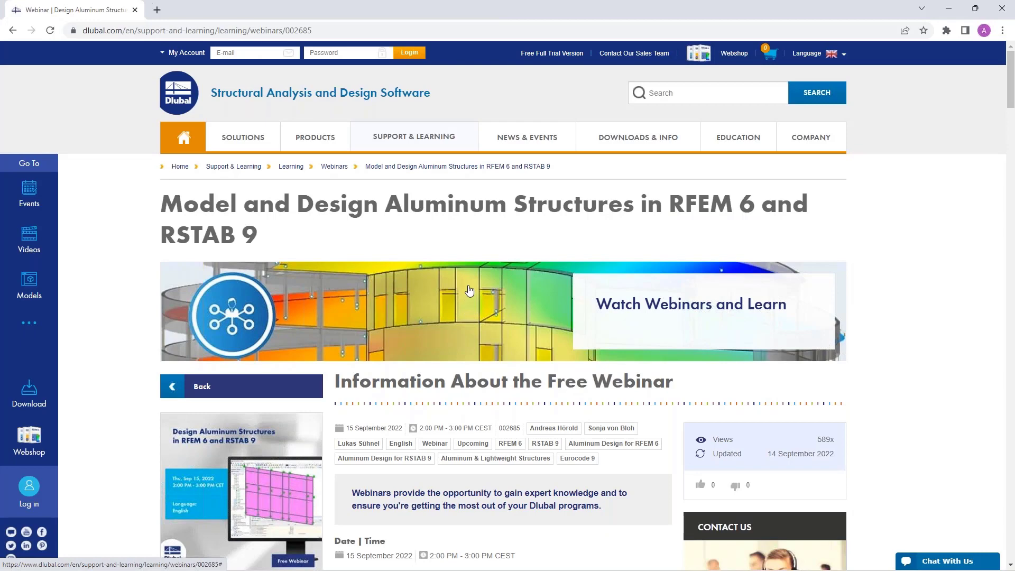
Open the Free Full Trial Version page and look through the RFEM 6, RSTAB 9, RSECTION 1 and RWIND 2 downloads
{"action": "left_click", "coordinate": [551, 55]}
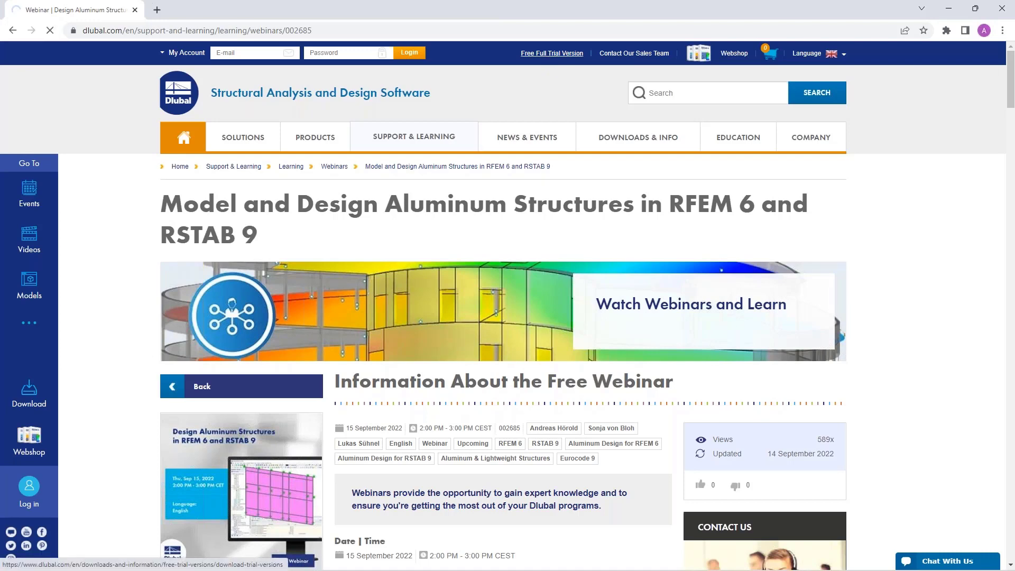
{"action": "scroll", "coordinate": [451, 376], "scroll_direction": "down", "scroll_amount": 3}
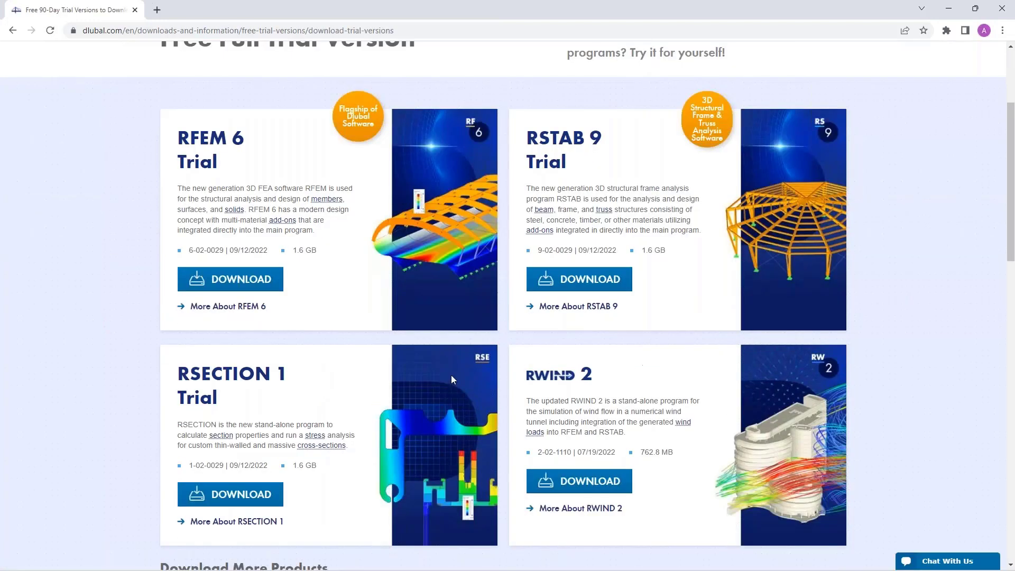
{"action": "scroll", "coordinate": [451, 375], "scroll_direction": "up", "scroll_amount": 1}
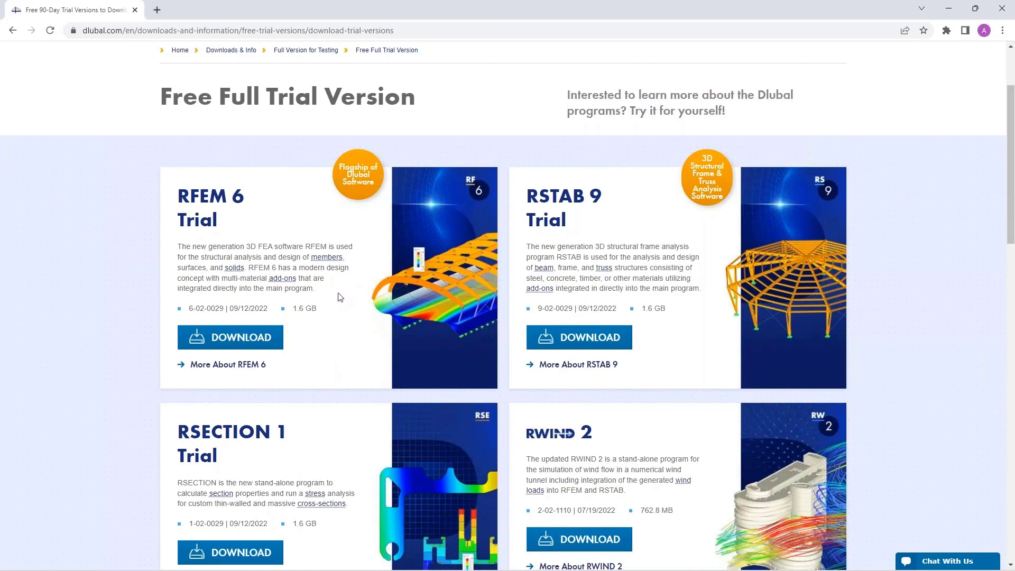
{"action": "scroll", "coordinate": [348, 292], "scroll_direction": "down", "scroll_amount": 1}
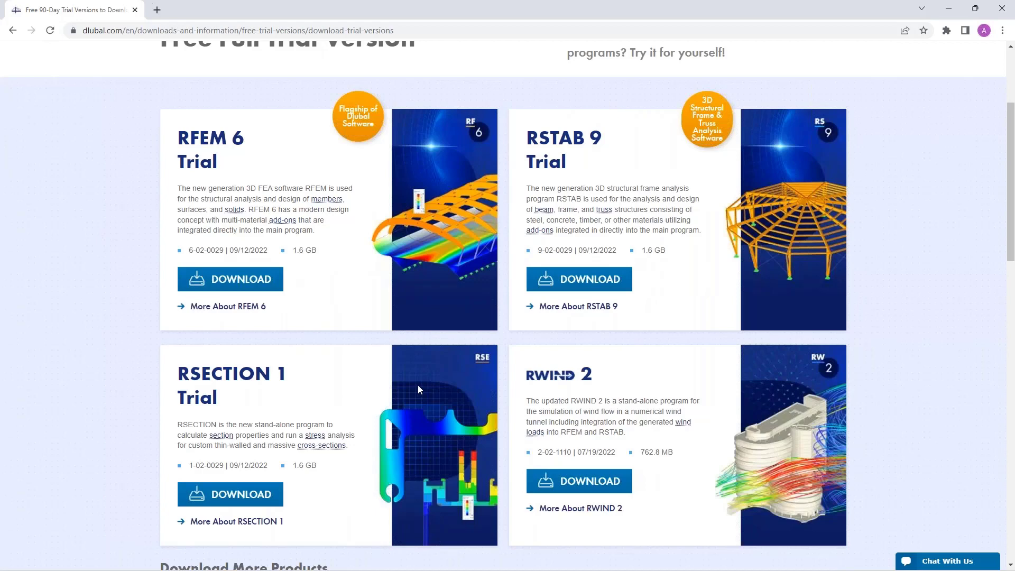
{"action": "scroll", "coordinate": [417, 384], "scroll_direction": "up", "scroll_amount": 3}
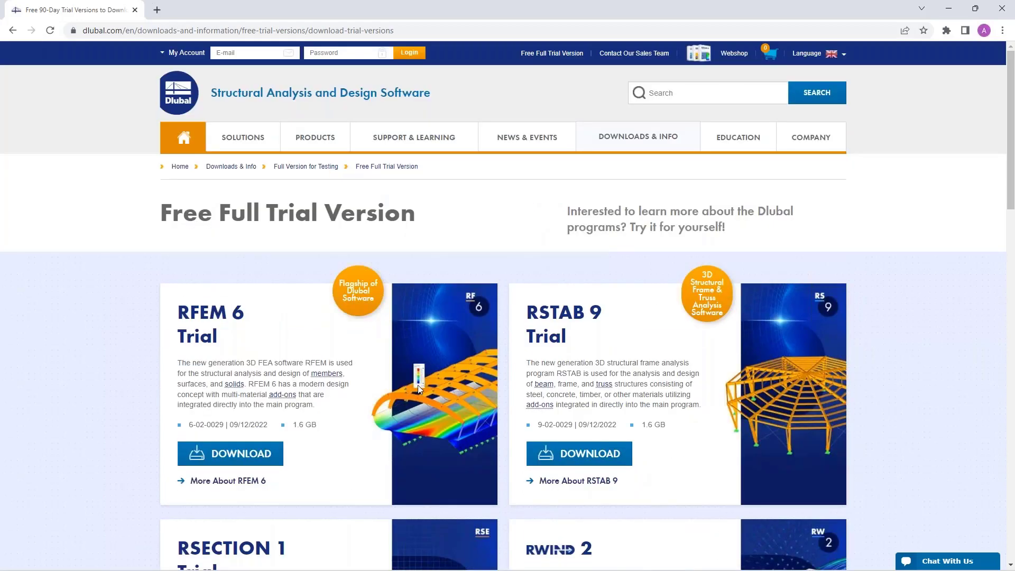